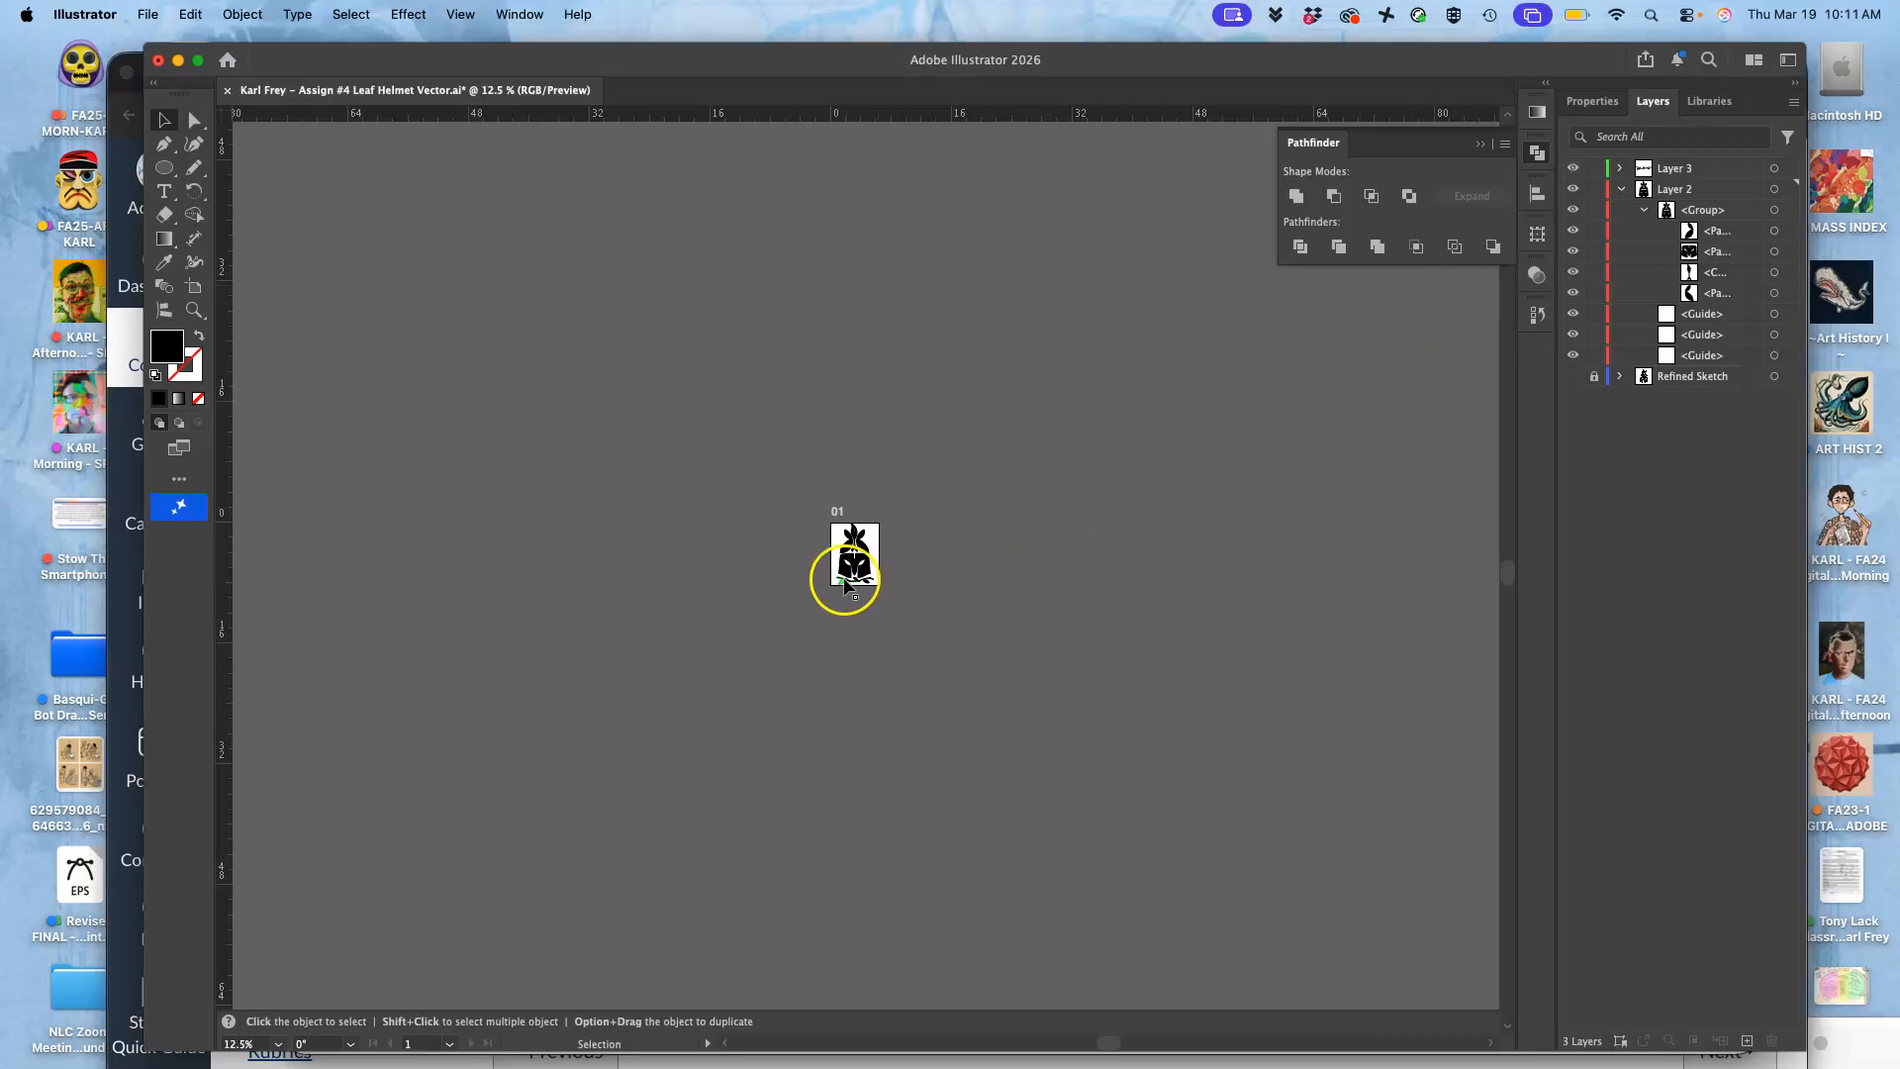
- Move the entire helmet and branch artwork off the artboard onto the empty canvas to its right
key("super+1")
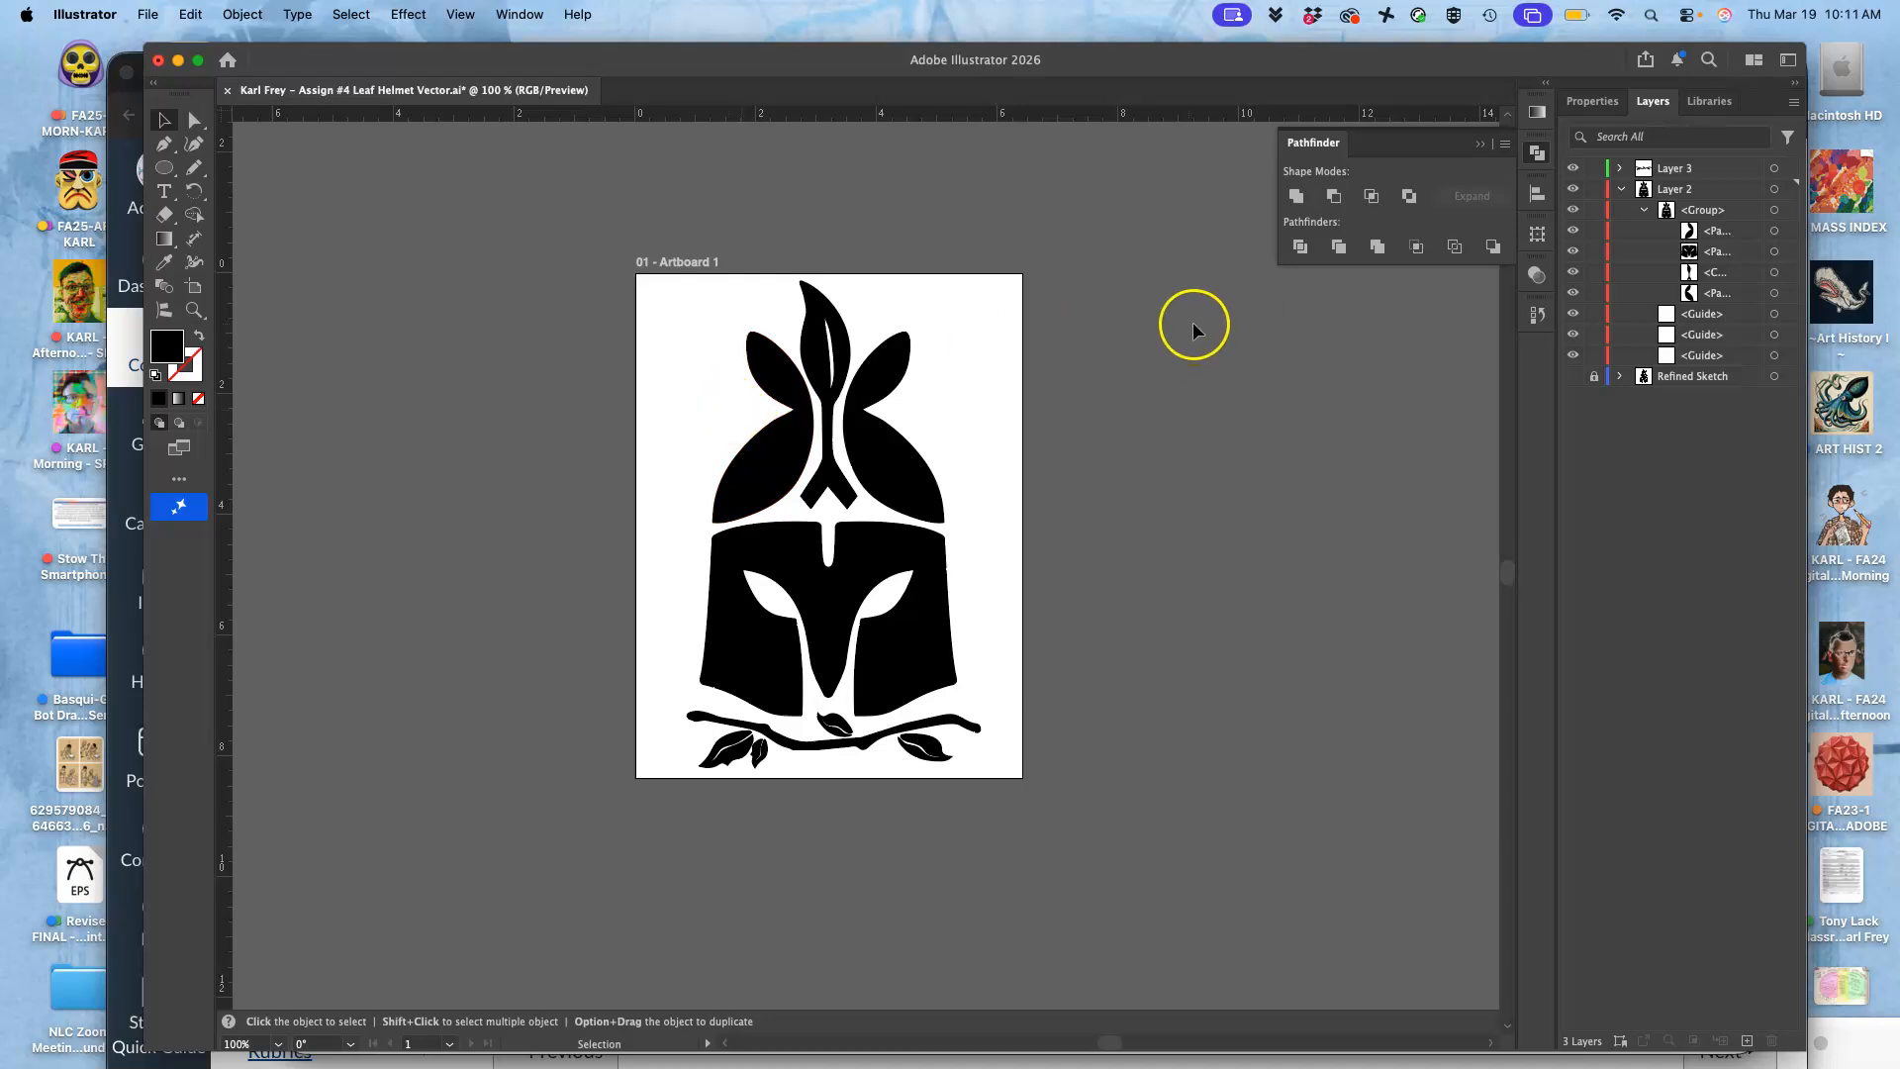
left_click(163, 120)
mouse_move(580, 258)
left_mouse_down()
mouse_move(959, 637)
mouse_move(1120, 898)
left_mouse_up()
left_click_drag(921, 661, 1332, 672)
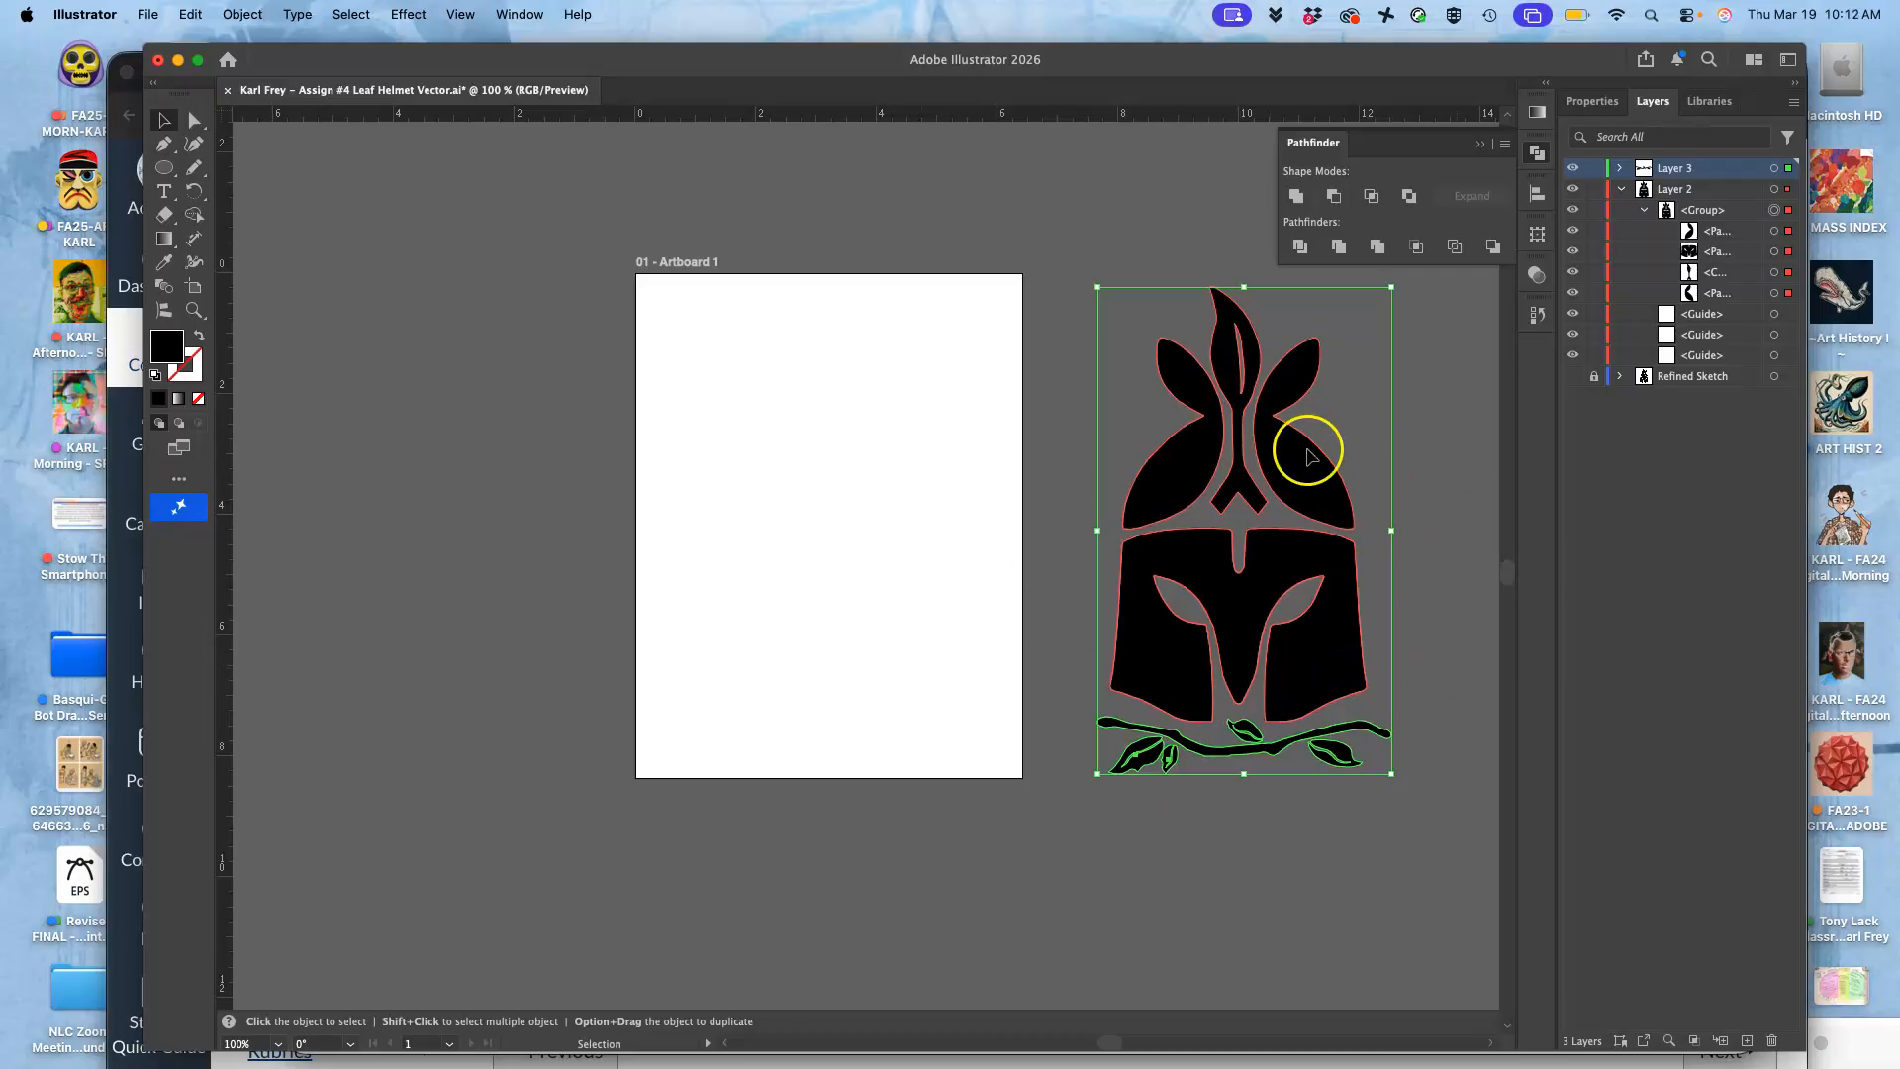
left_click(1254, 838)
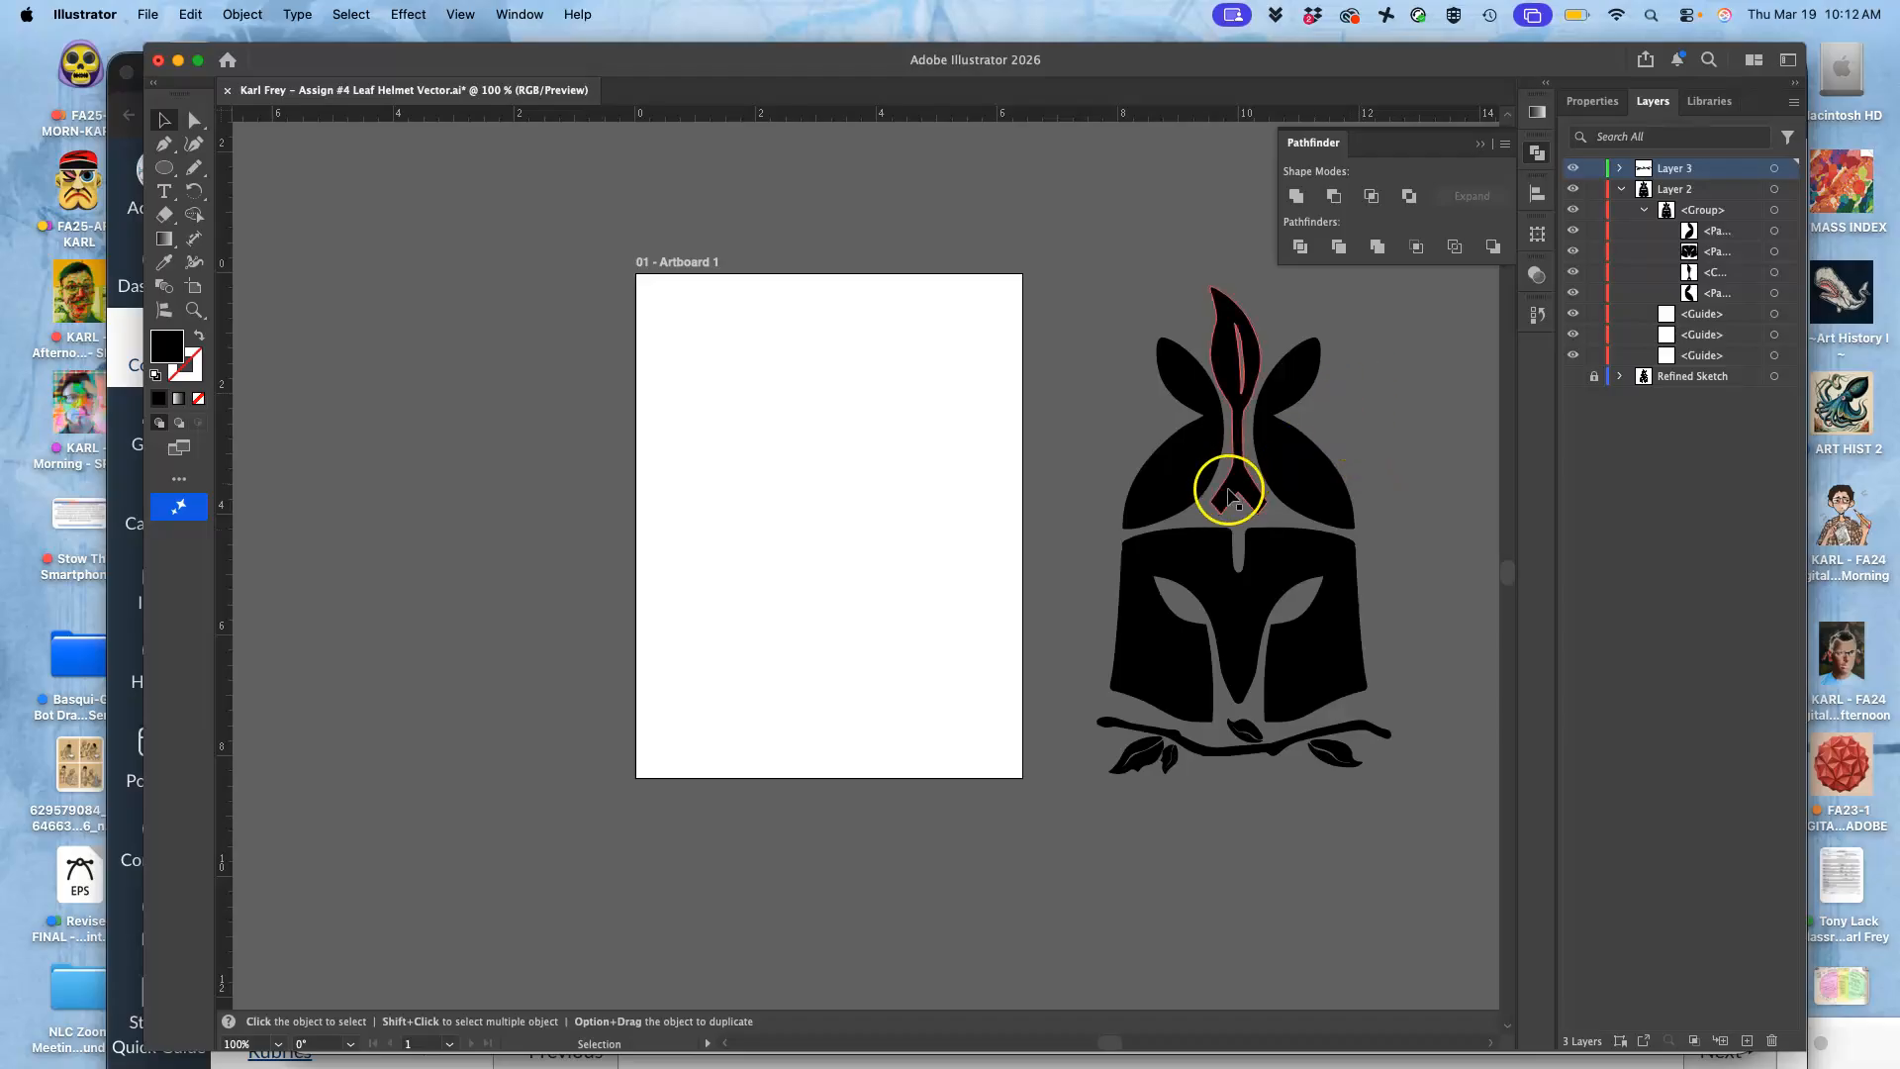
- Draw an ellipse about 0.69 × 0.97 in on the helmet's right dome shape, and delete the extra ellipse placed beside the artwork
left_click(165, 167)
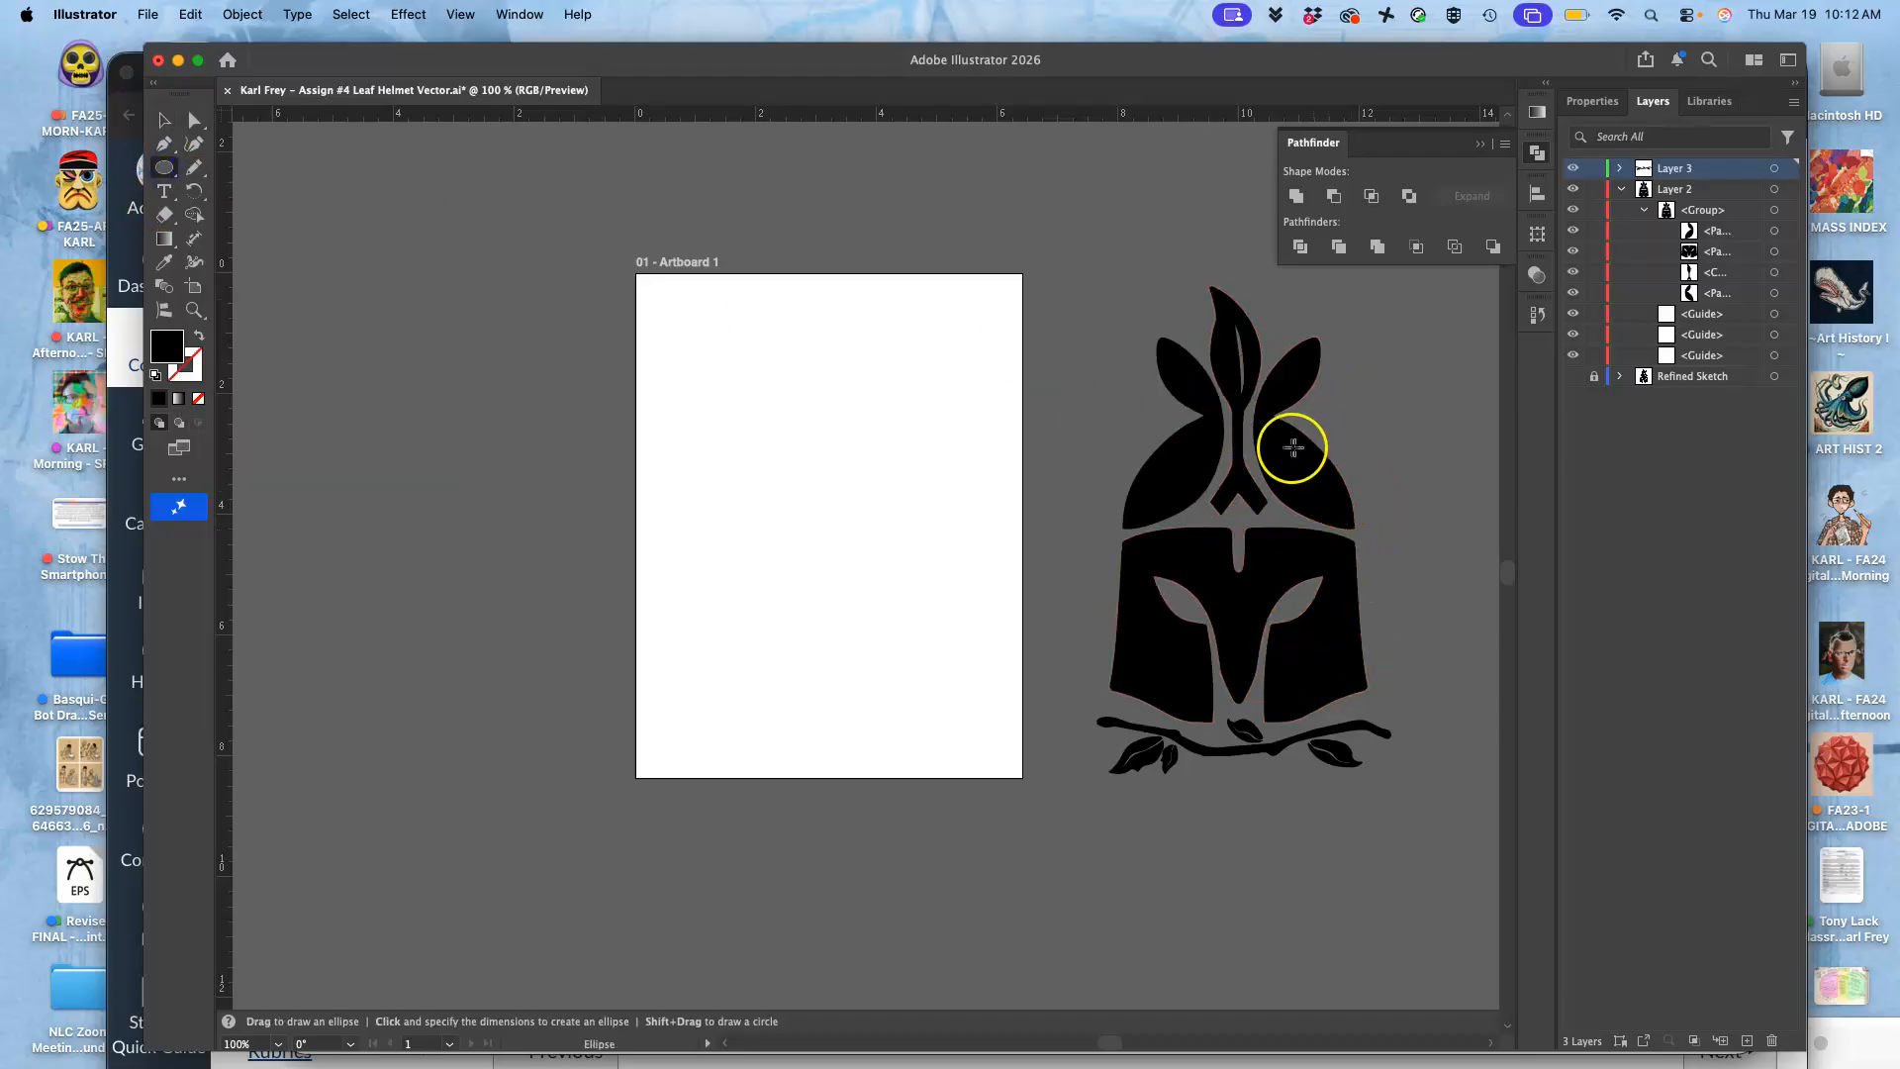
left_click_drag(1286, 447, 1328, 504)
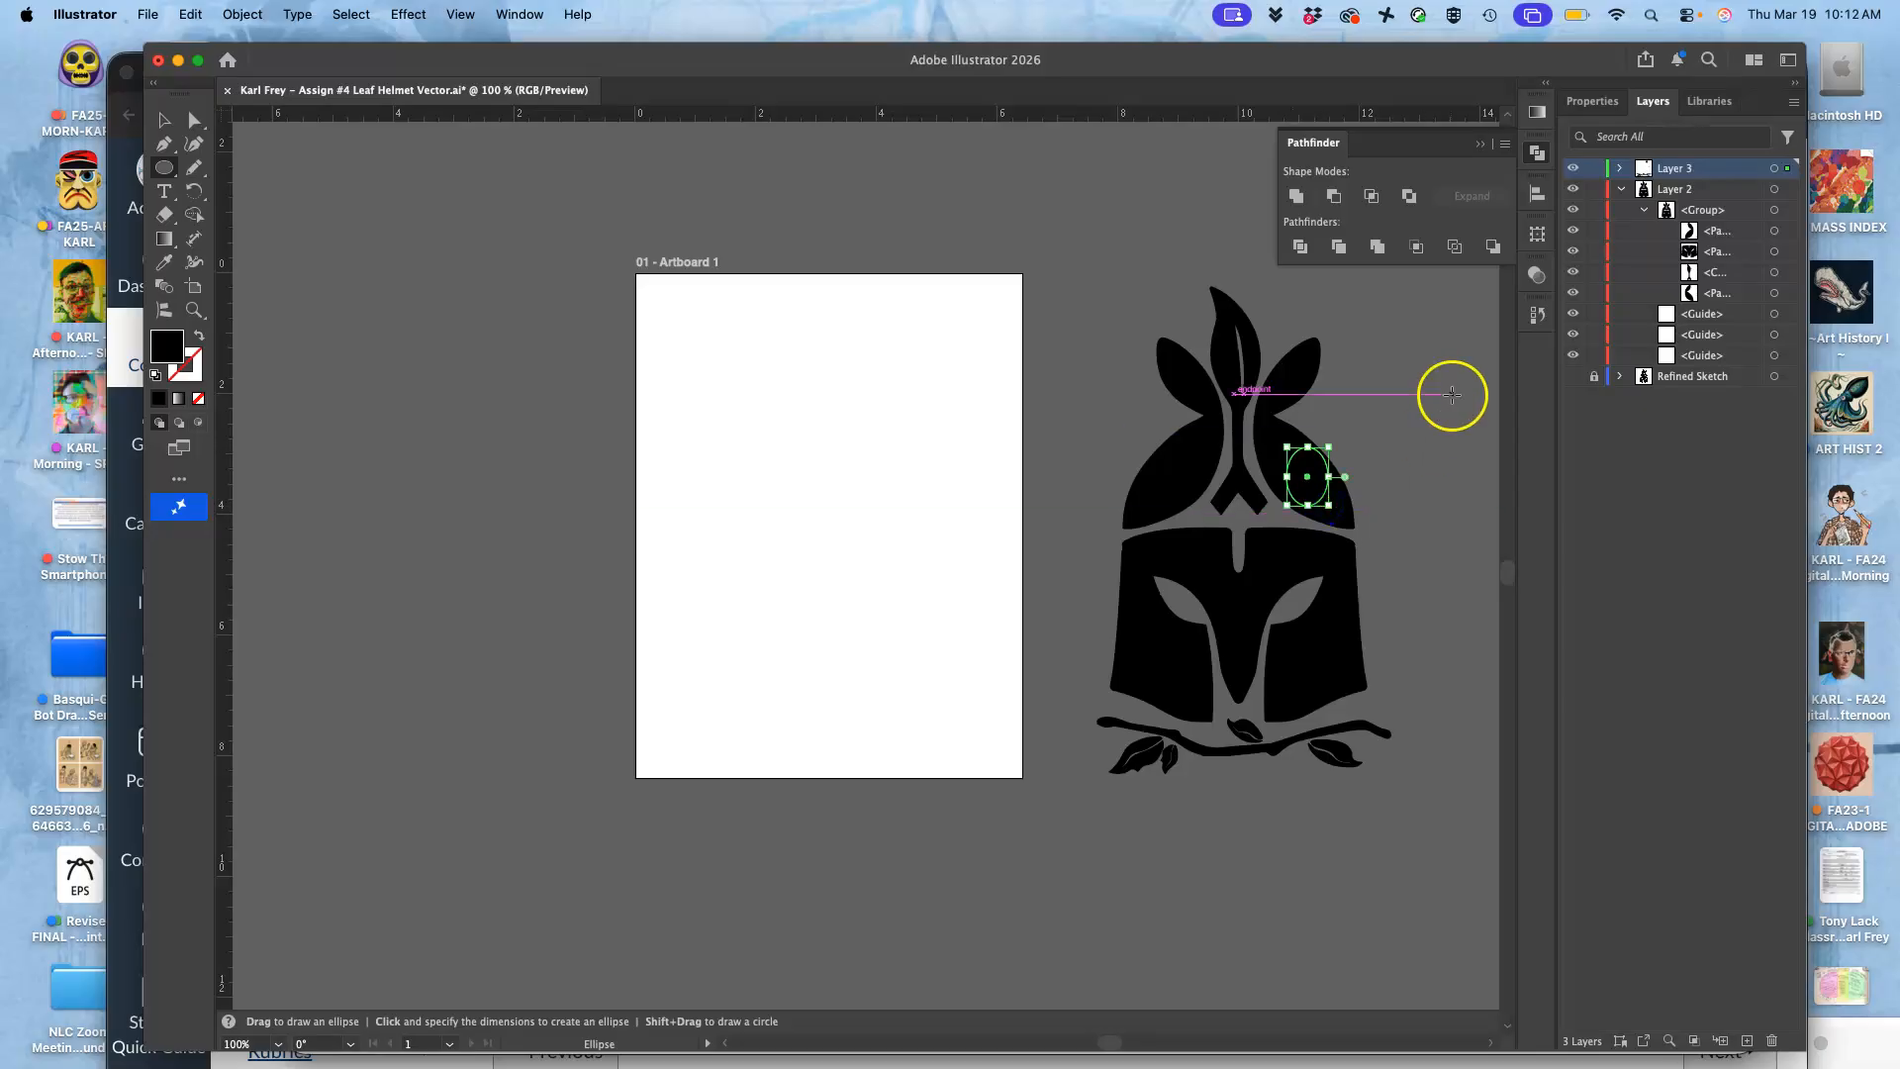
left_click(1448, 393)
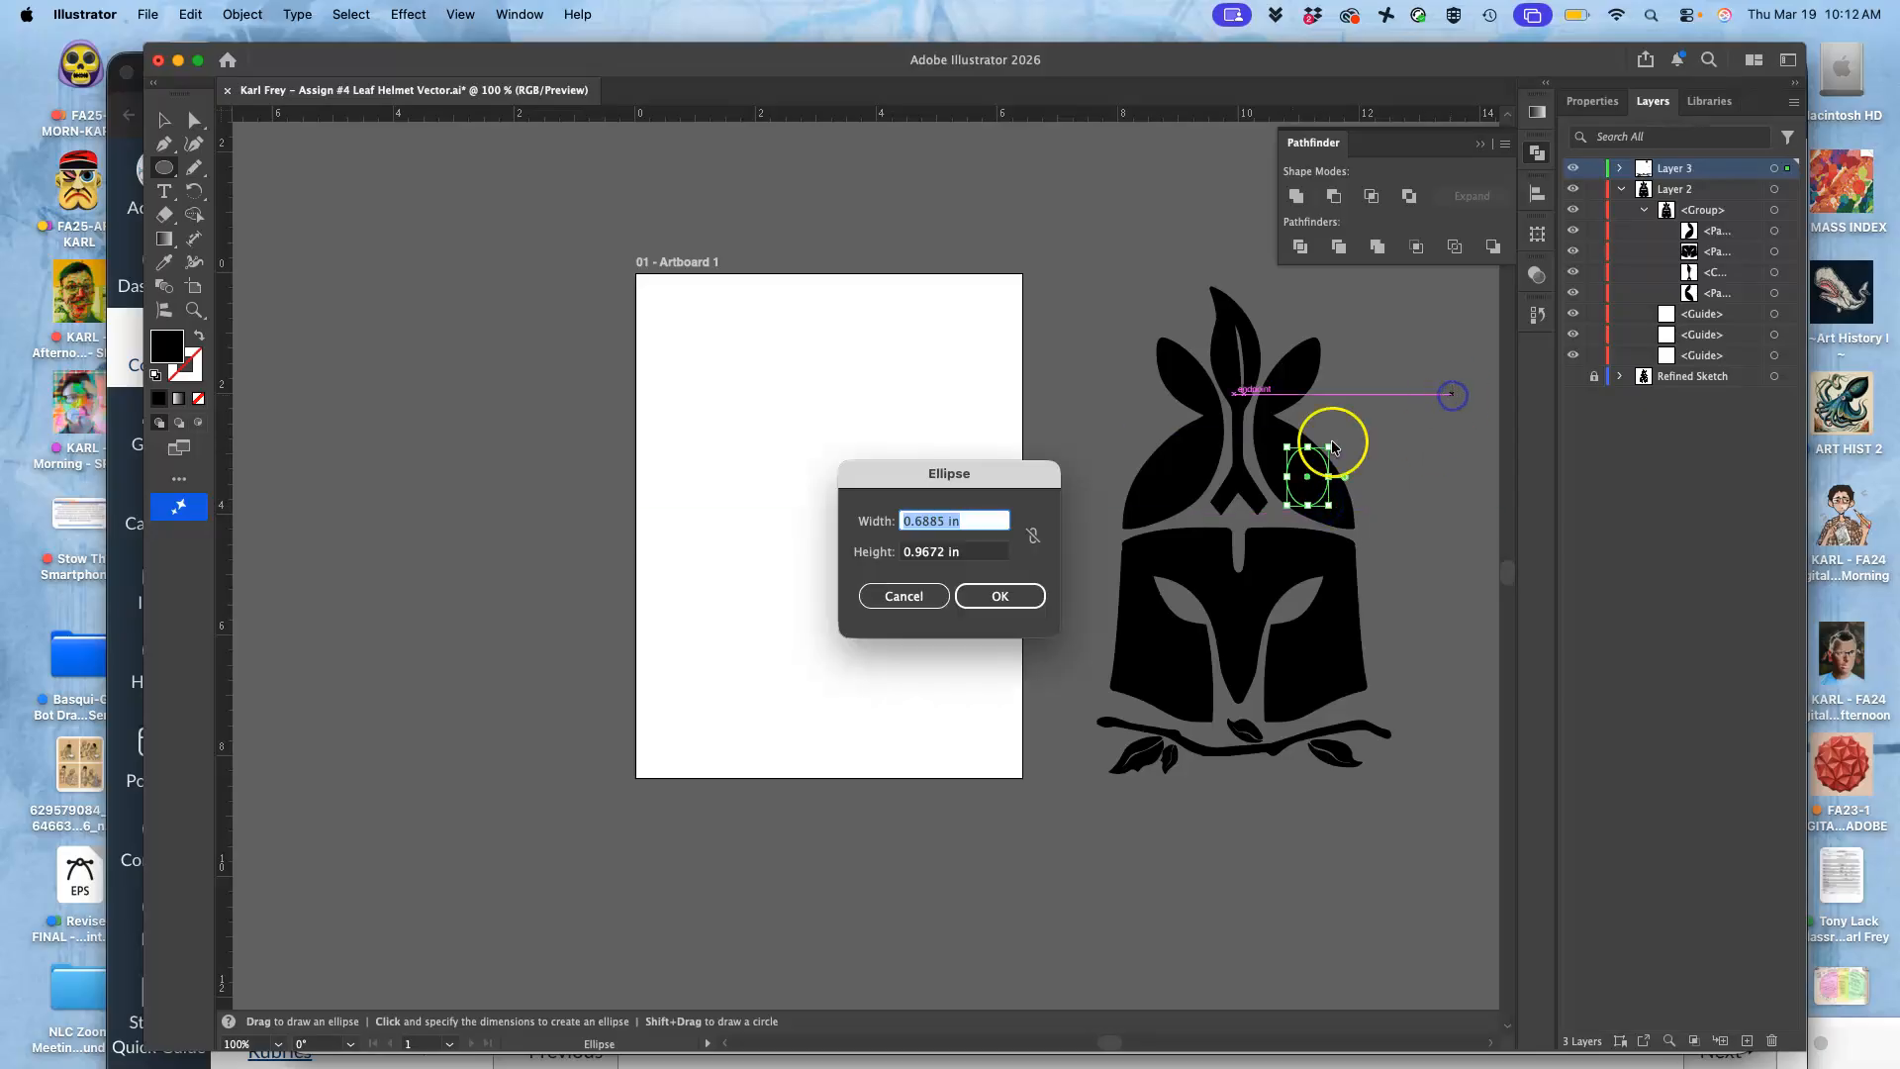
left_click(996, 590)
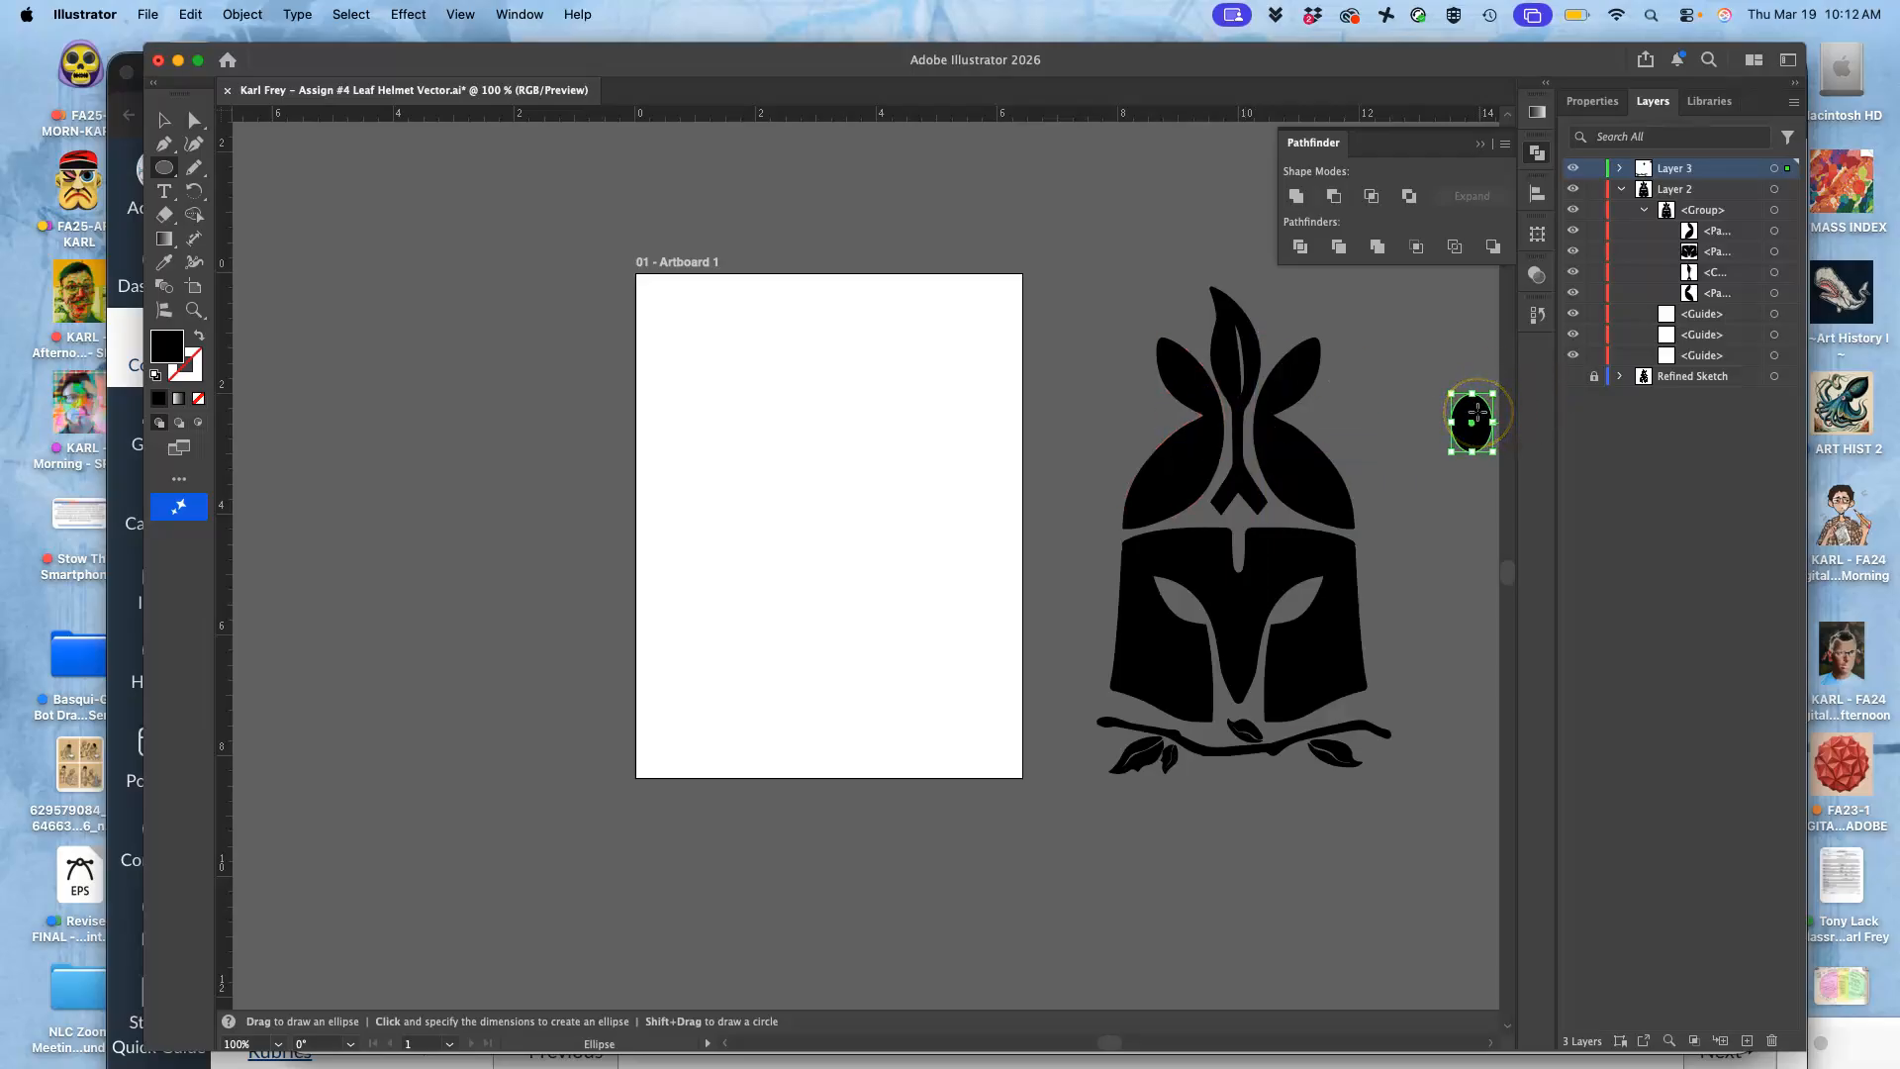
key("Delete")
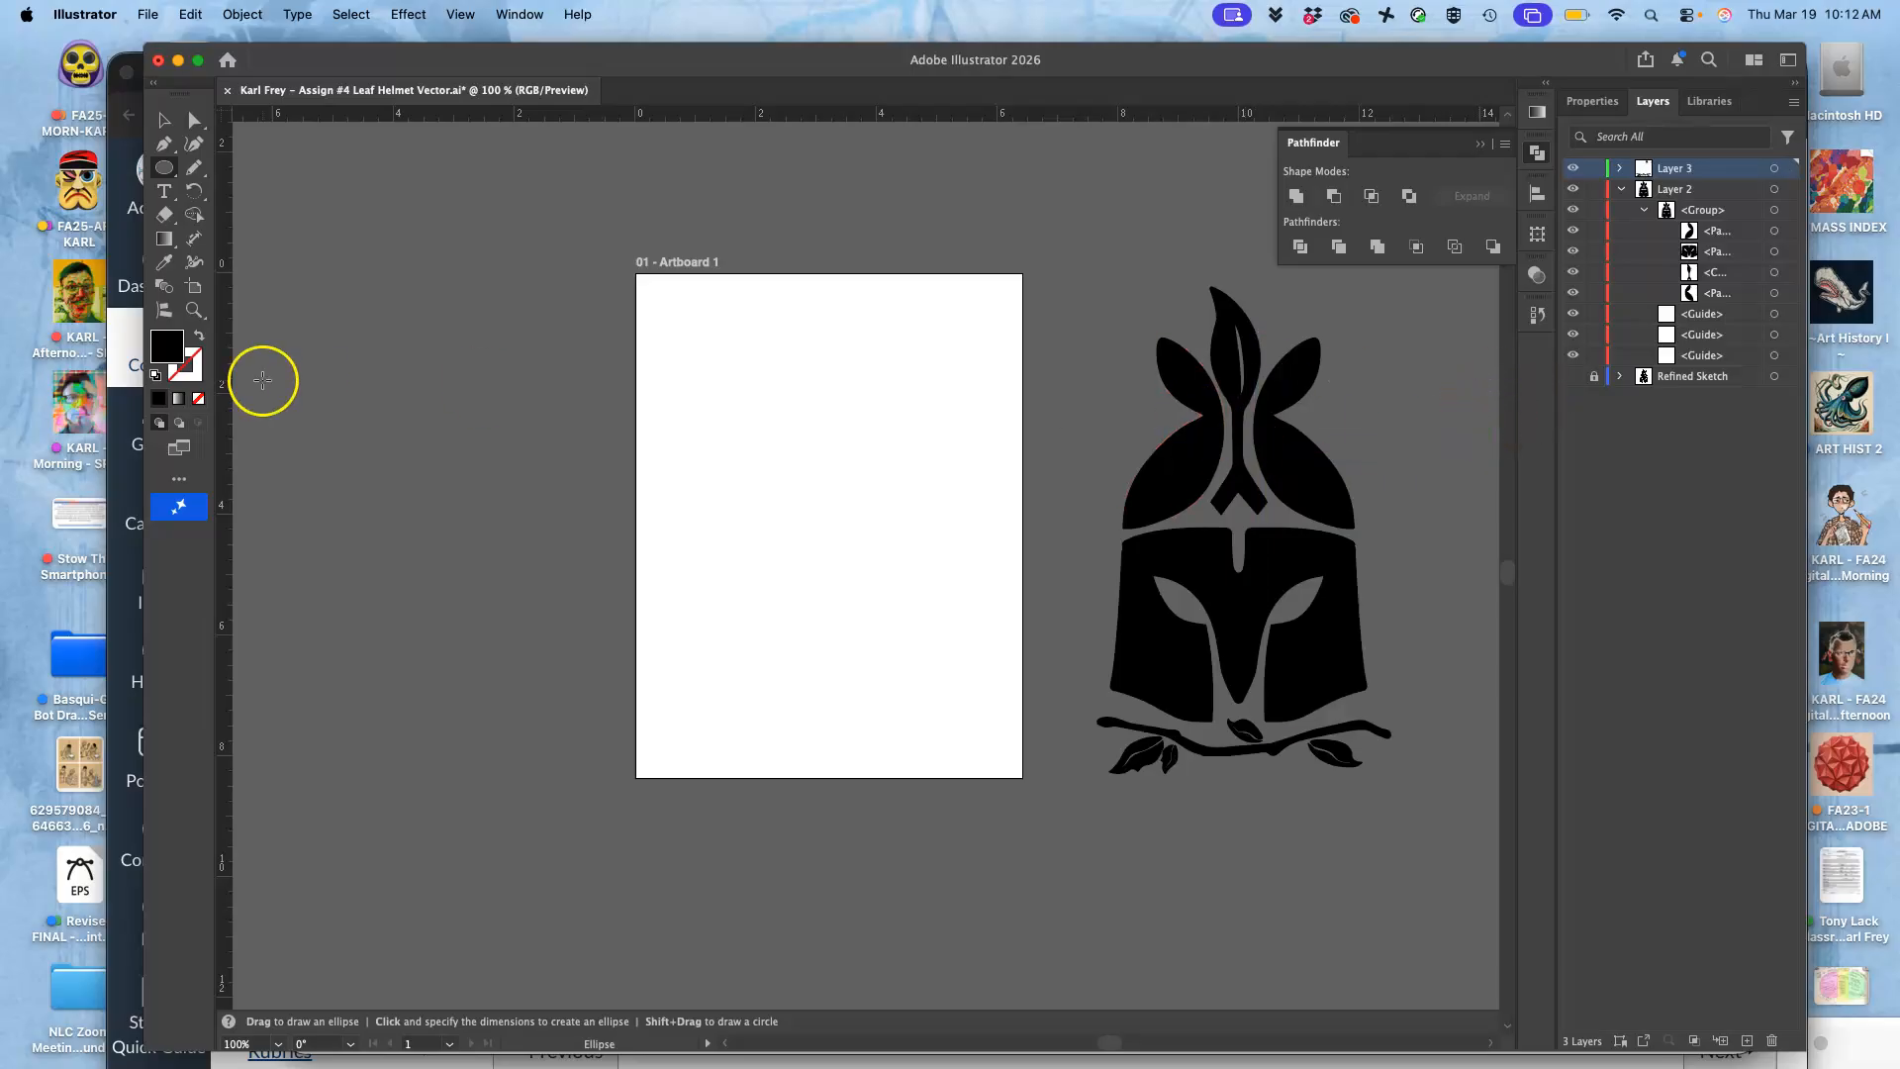
- Unite all the helmet, branch and ellipse shapes with Pathfinder and expand the resulting group in Layer 3
left_click(165, 119)
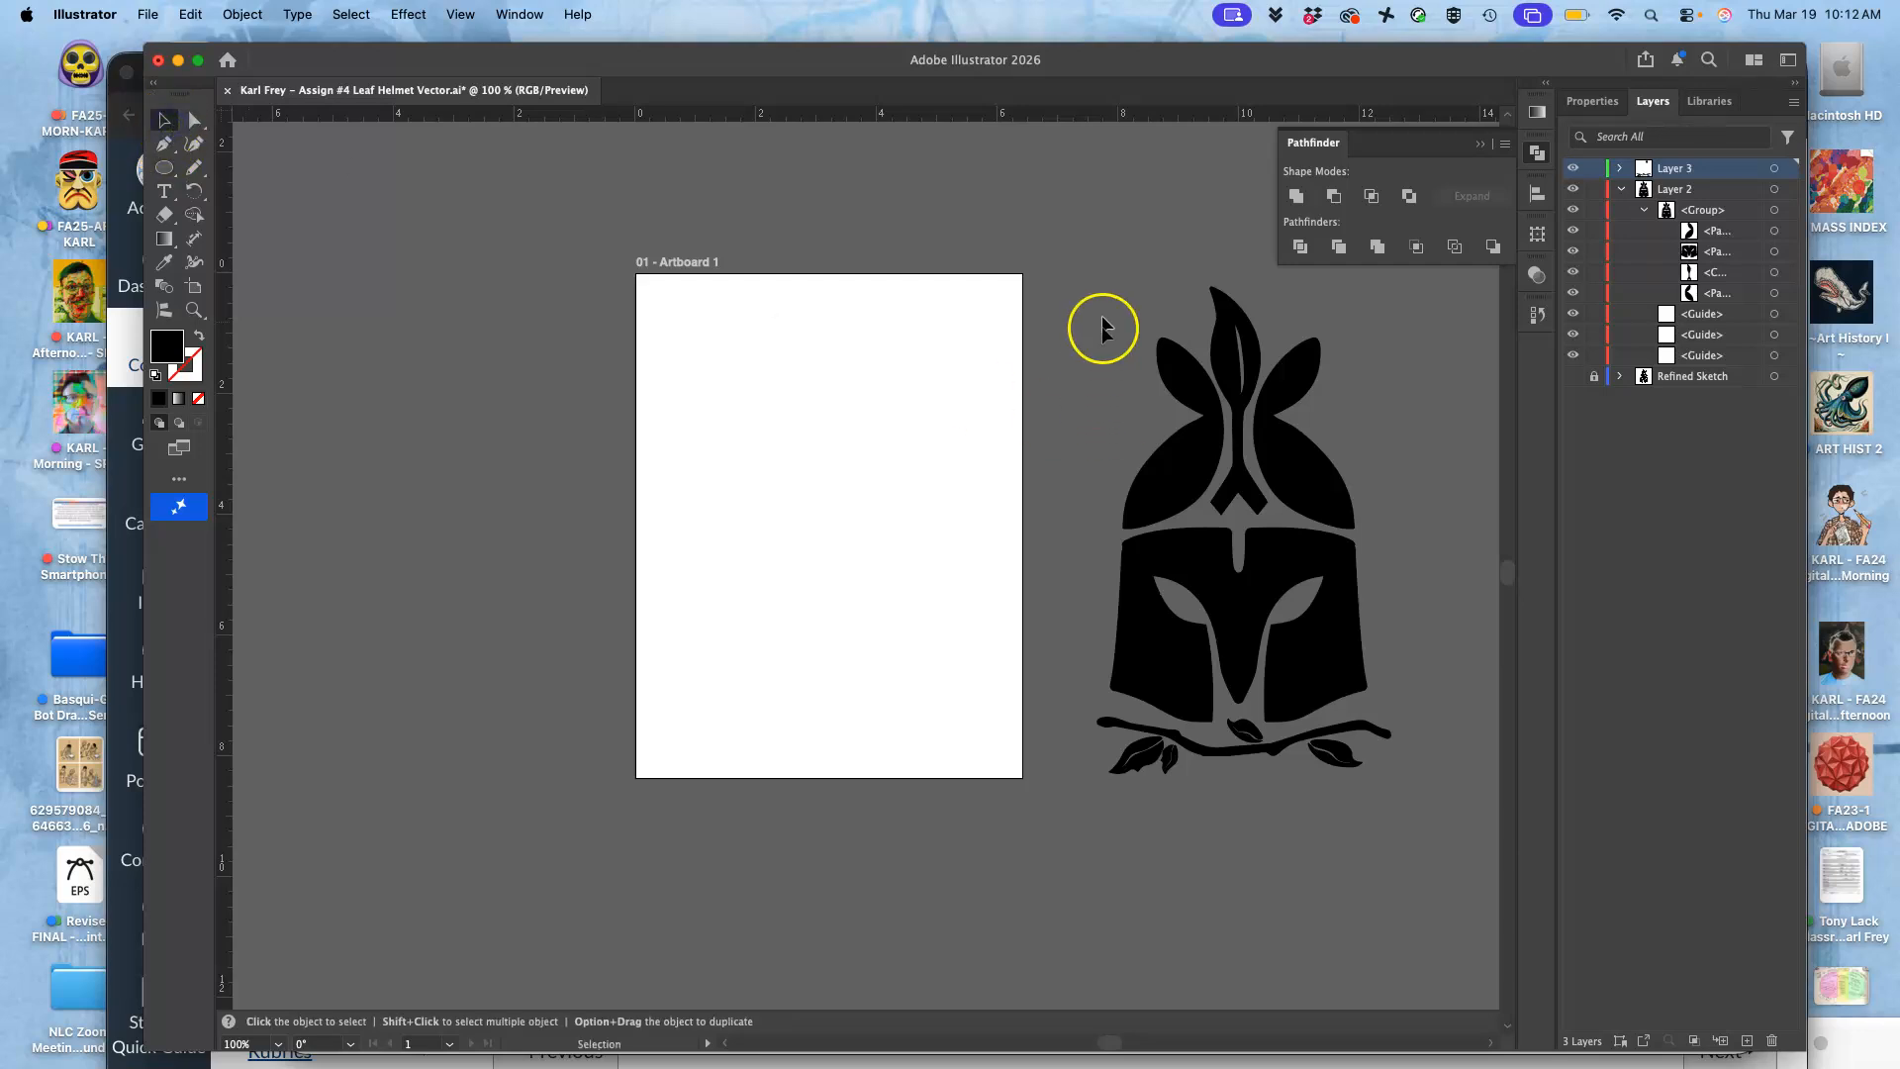
left_click_drag(1092, 288, 1435, 875)
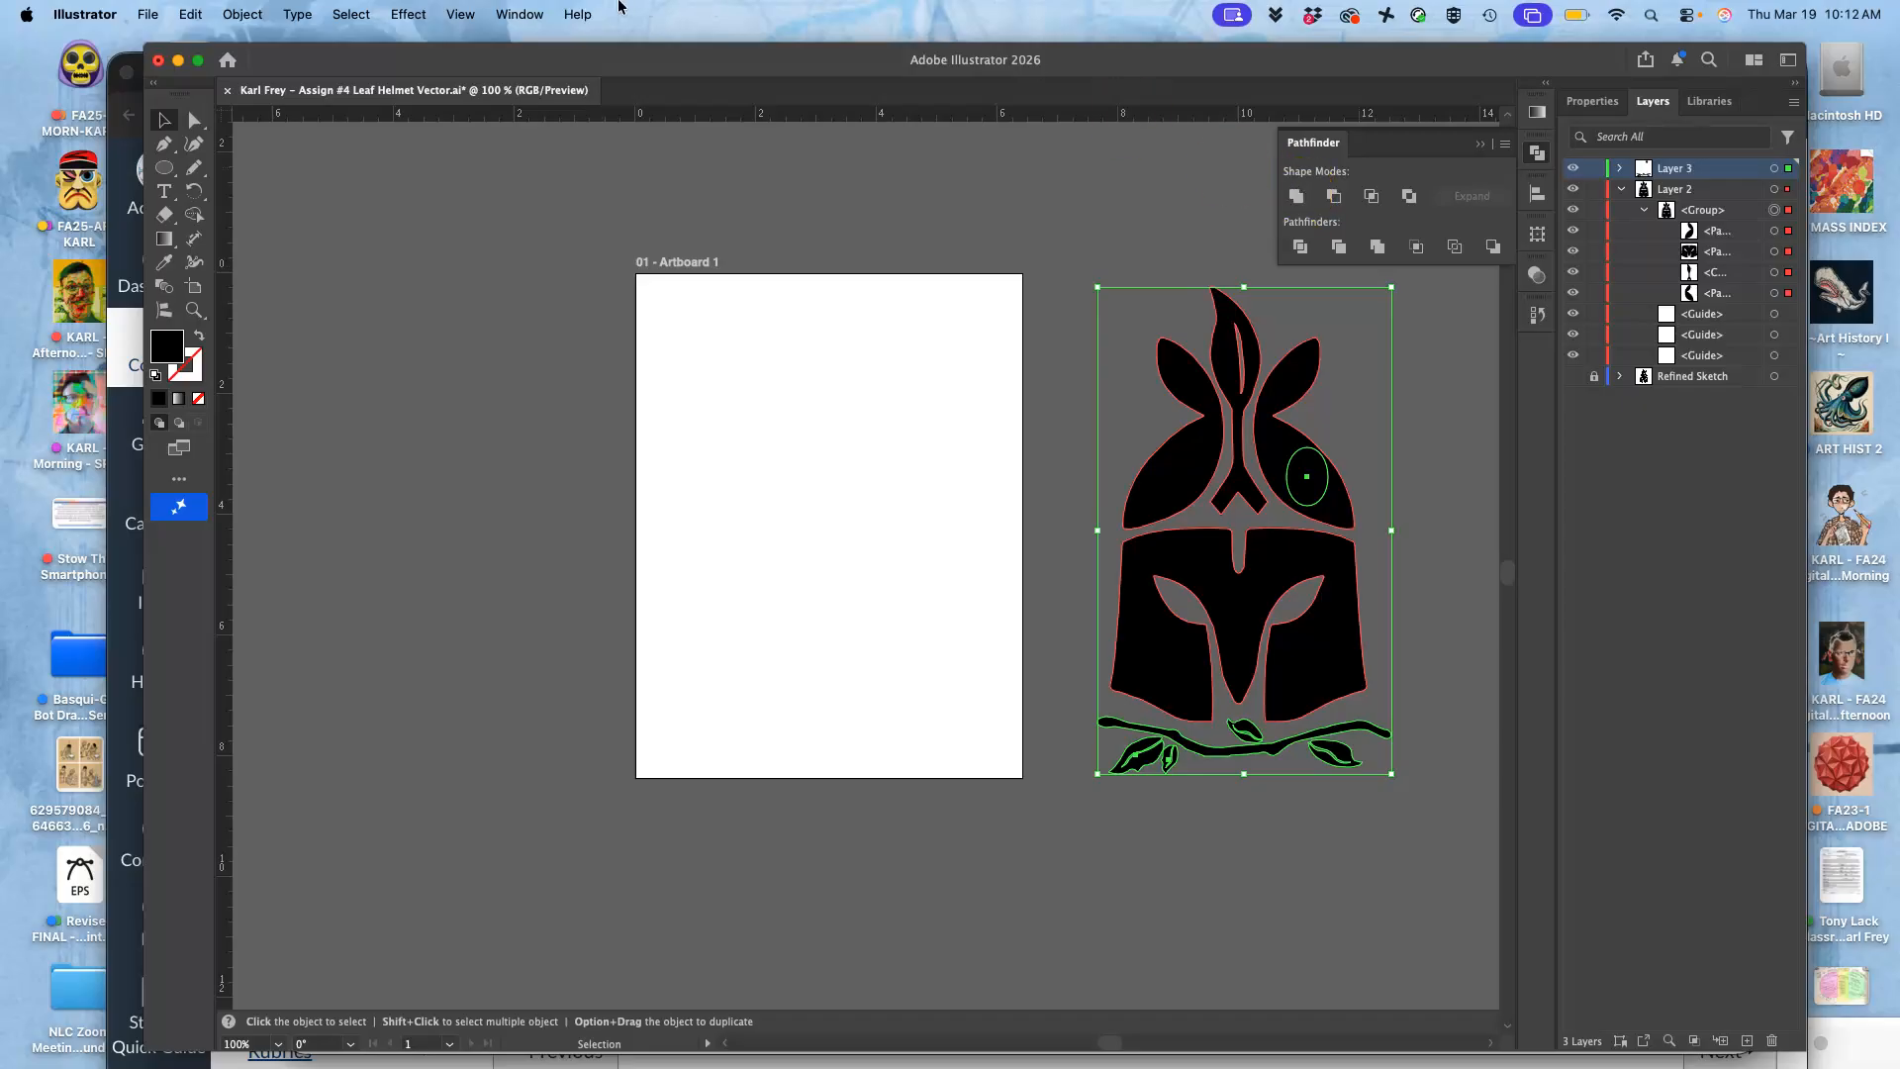
left_click(1298, 197)
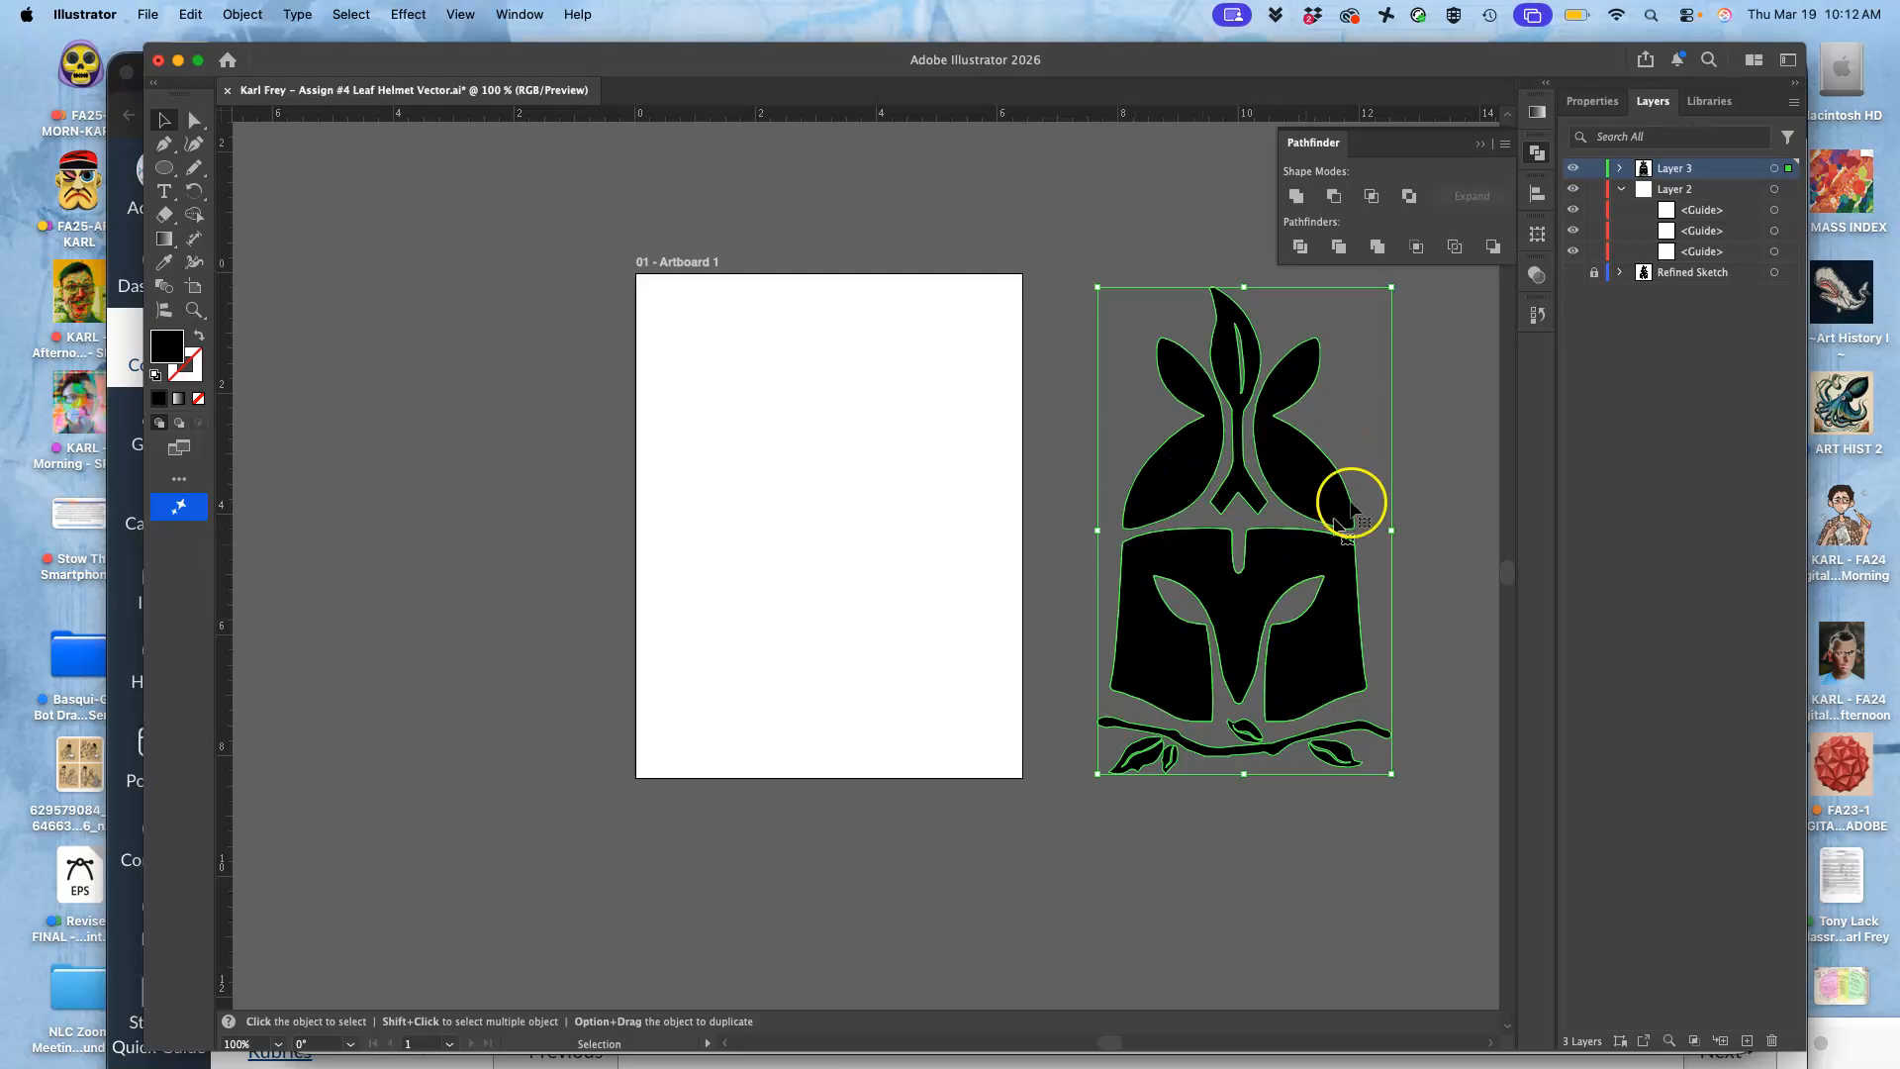
left_click(1620, 169)
left_click(1644, 189)
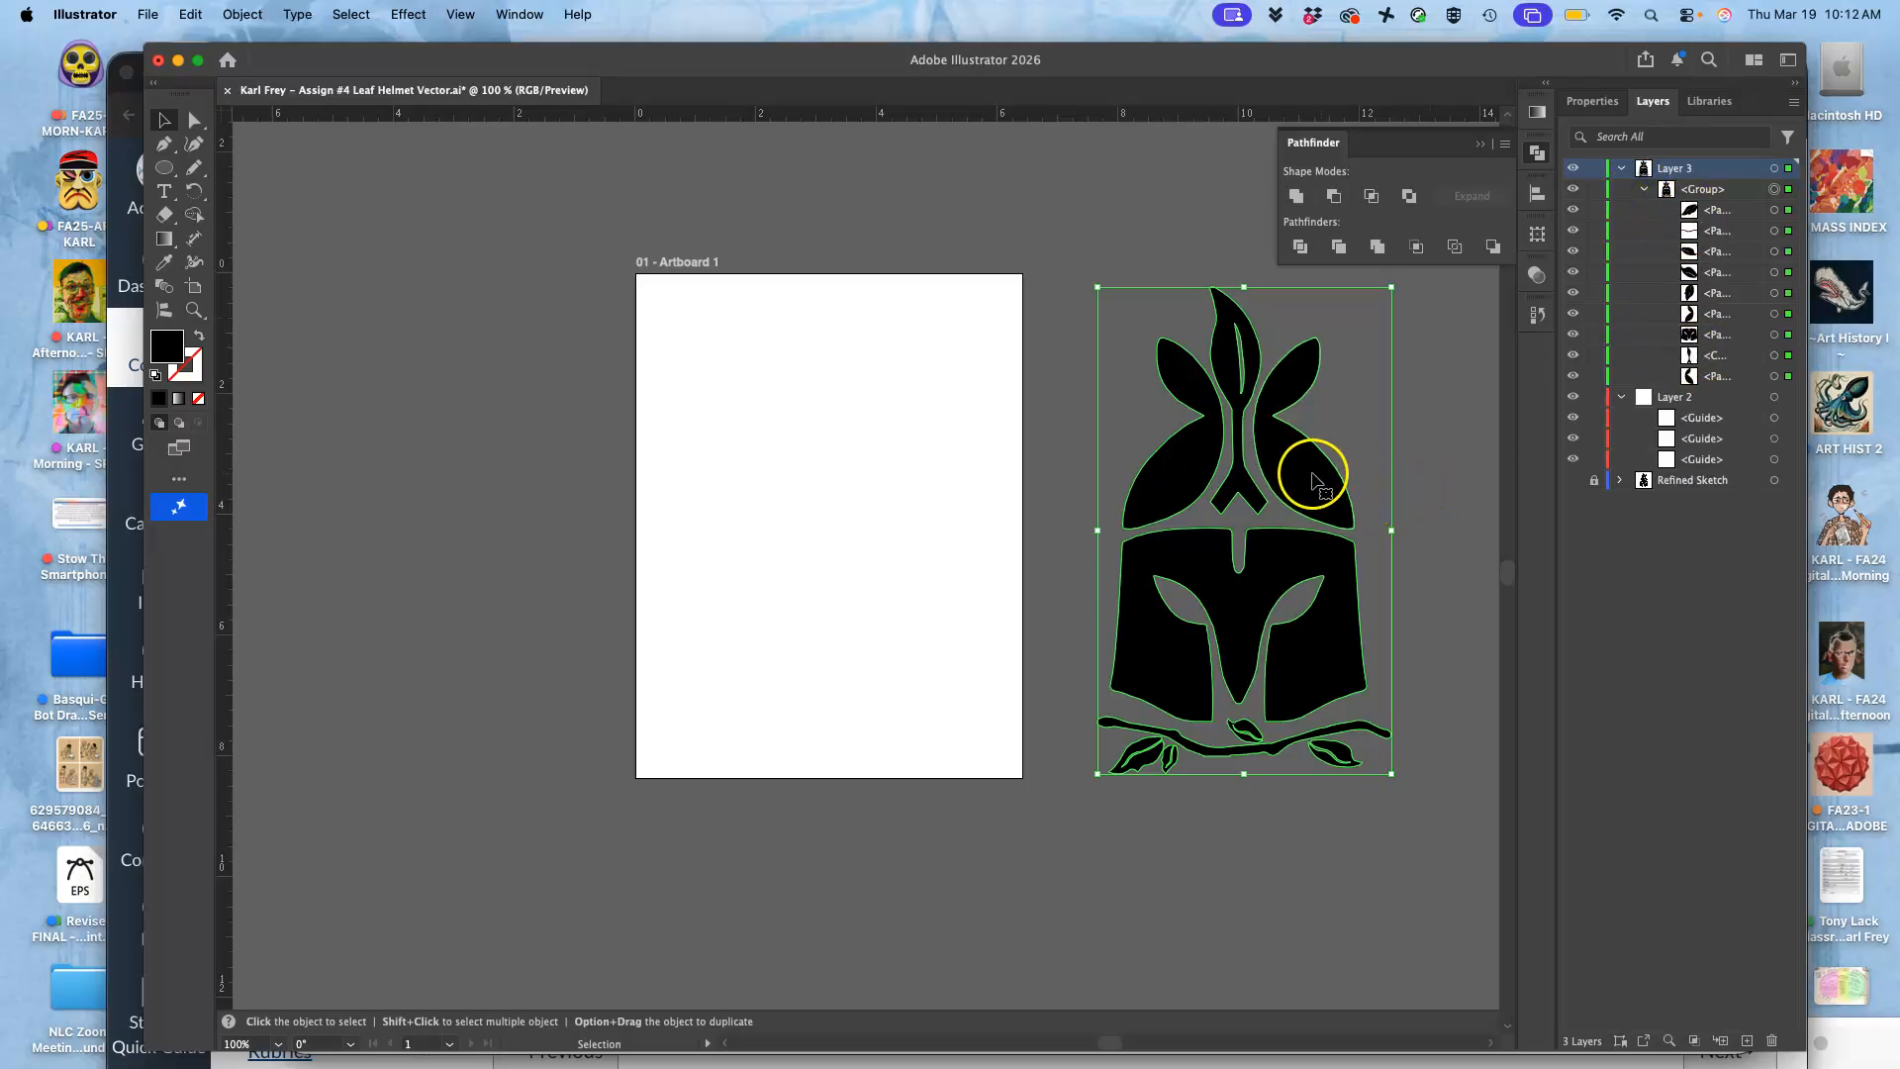
- Move the united artwork back onto the artboard, deselect it and save the Illustrator document
left_click_drag(1312, 475, 903, 473)
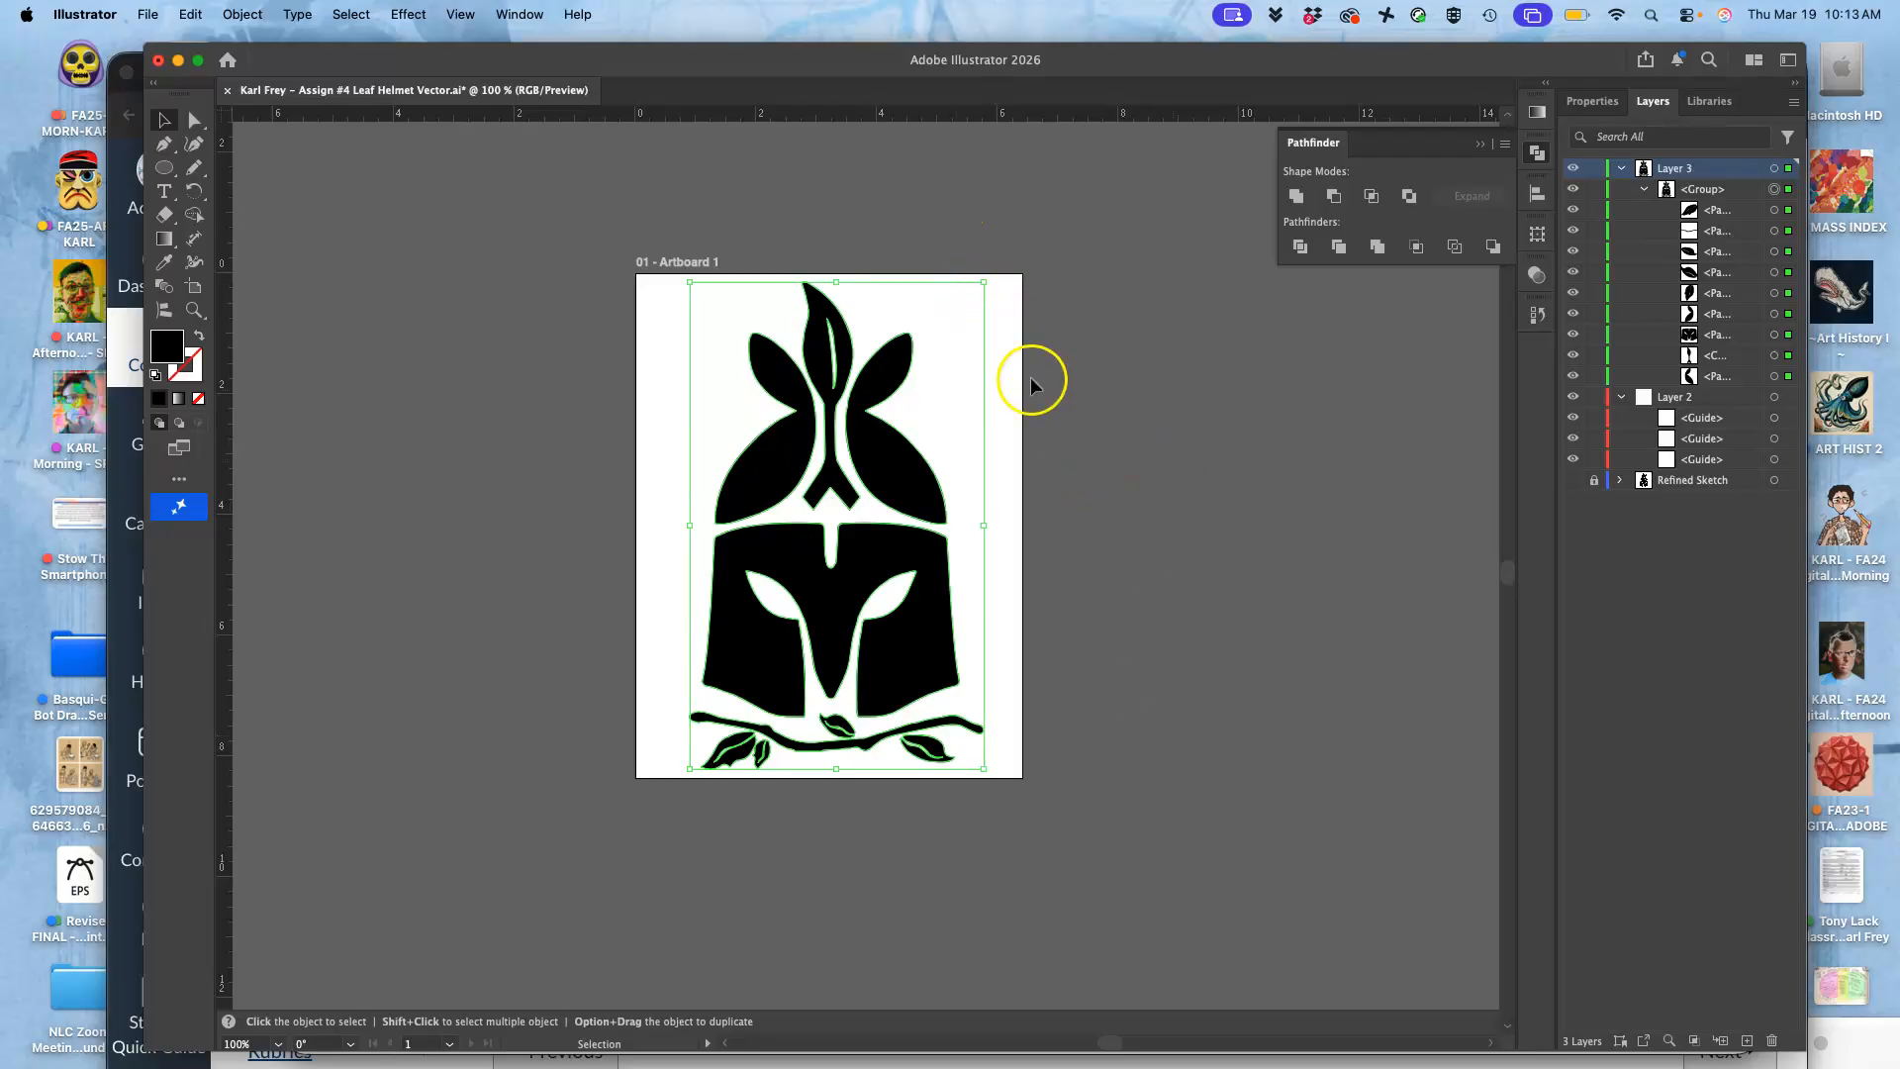
left_click(794, 188)
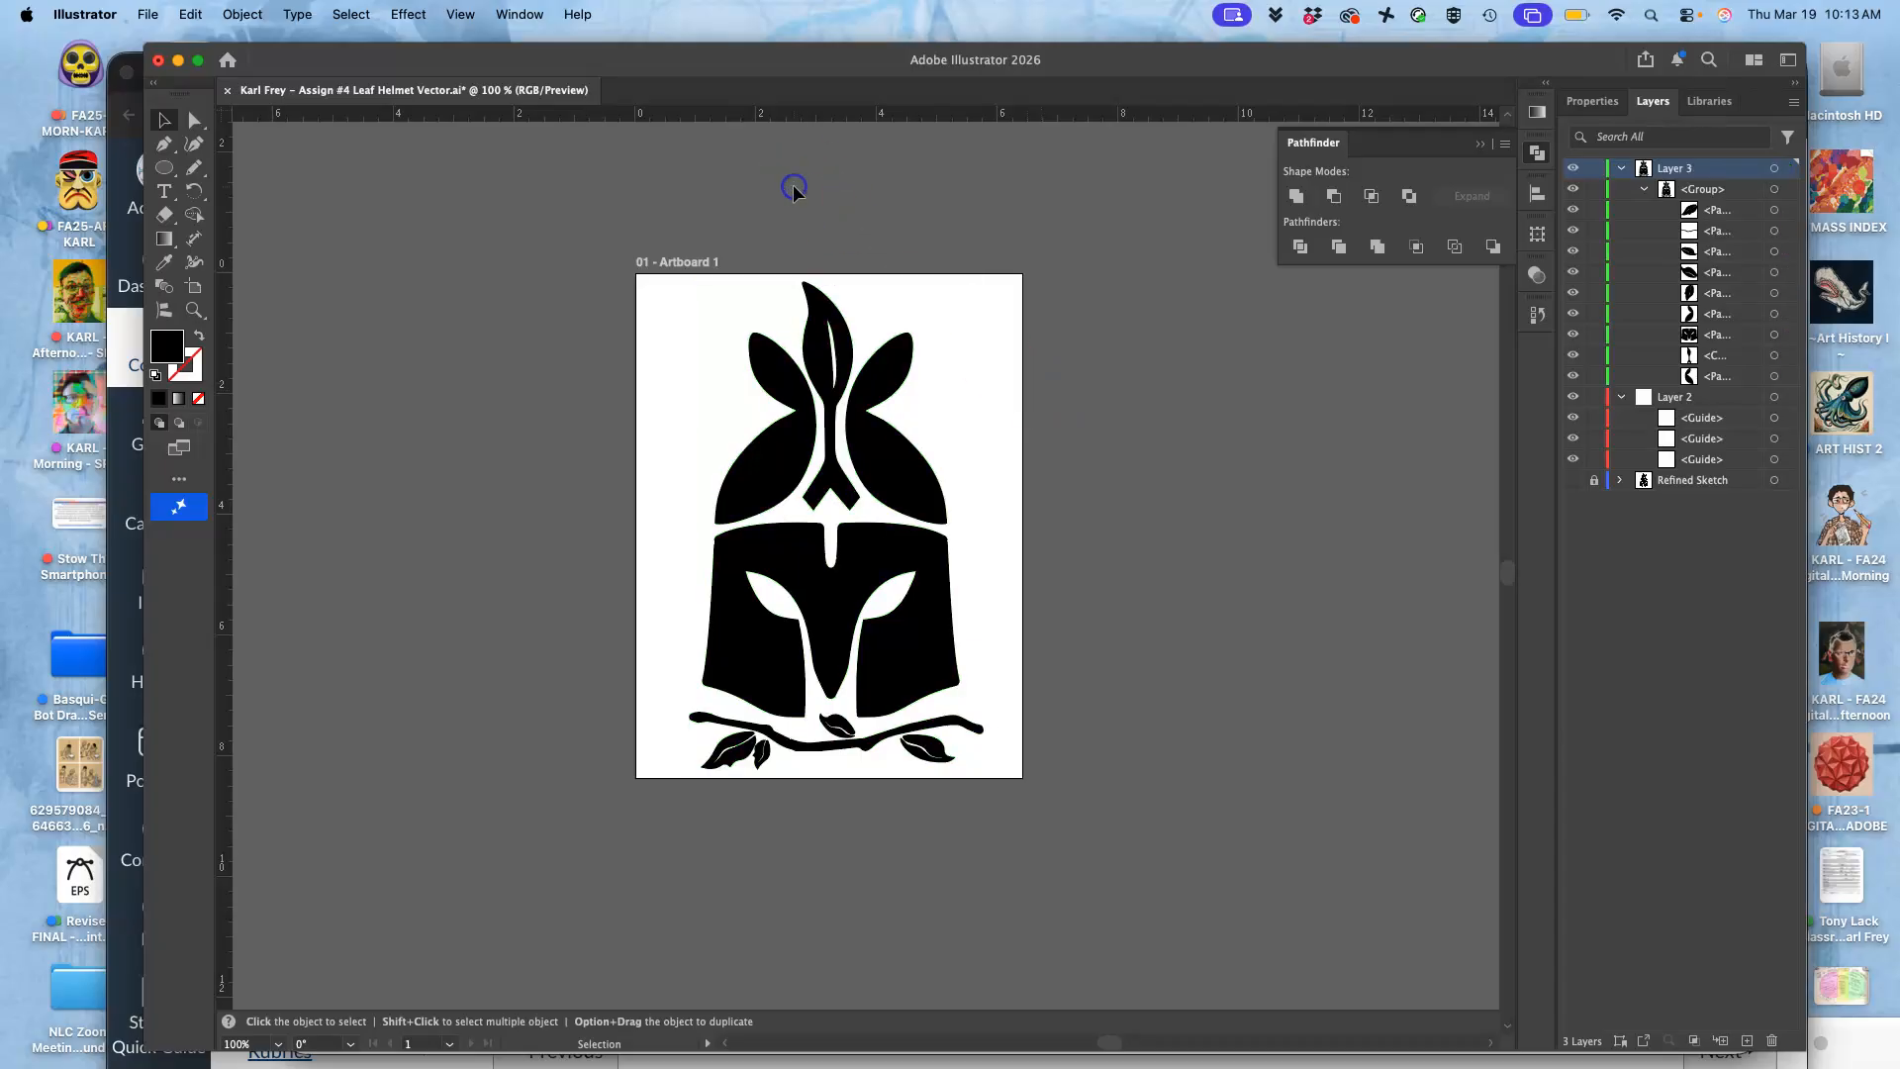
left_click(148, 14)
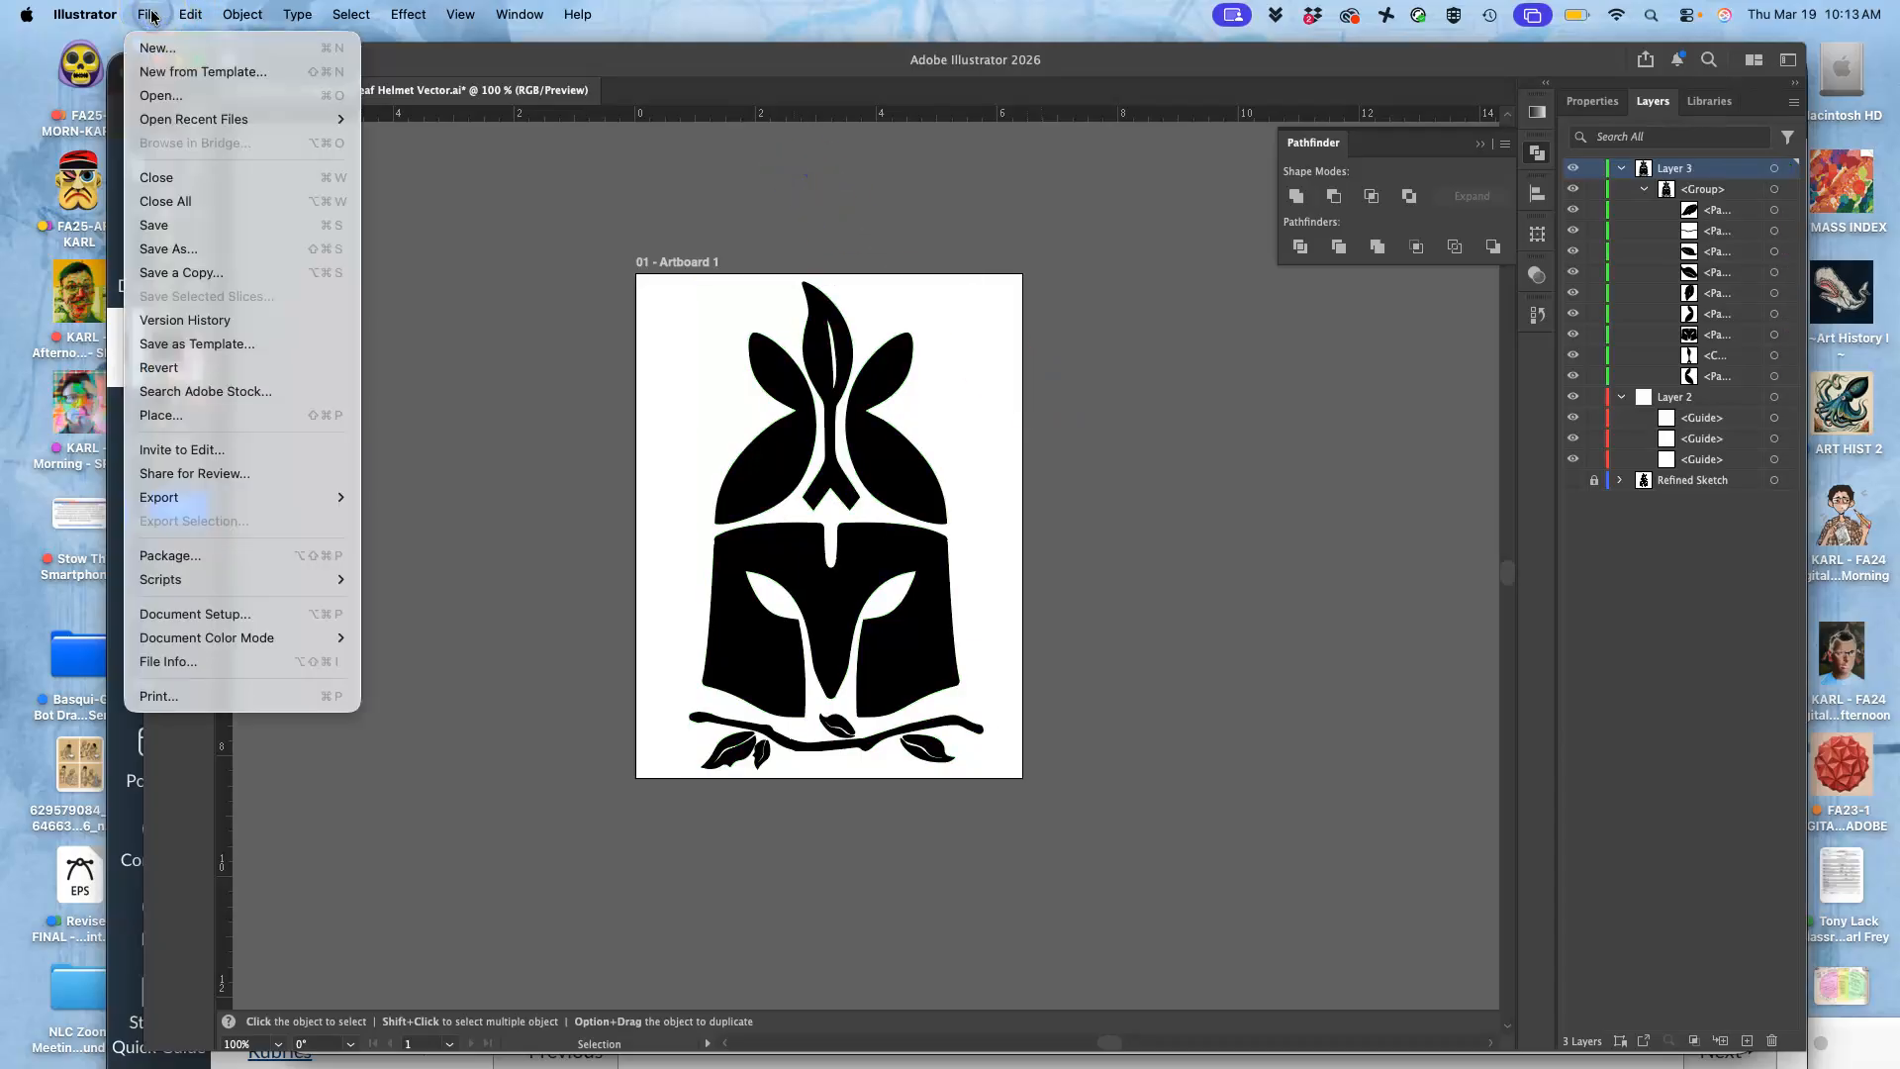
left_click(177, 225)
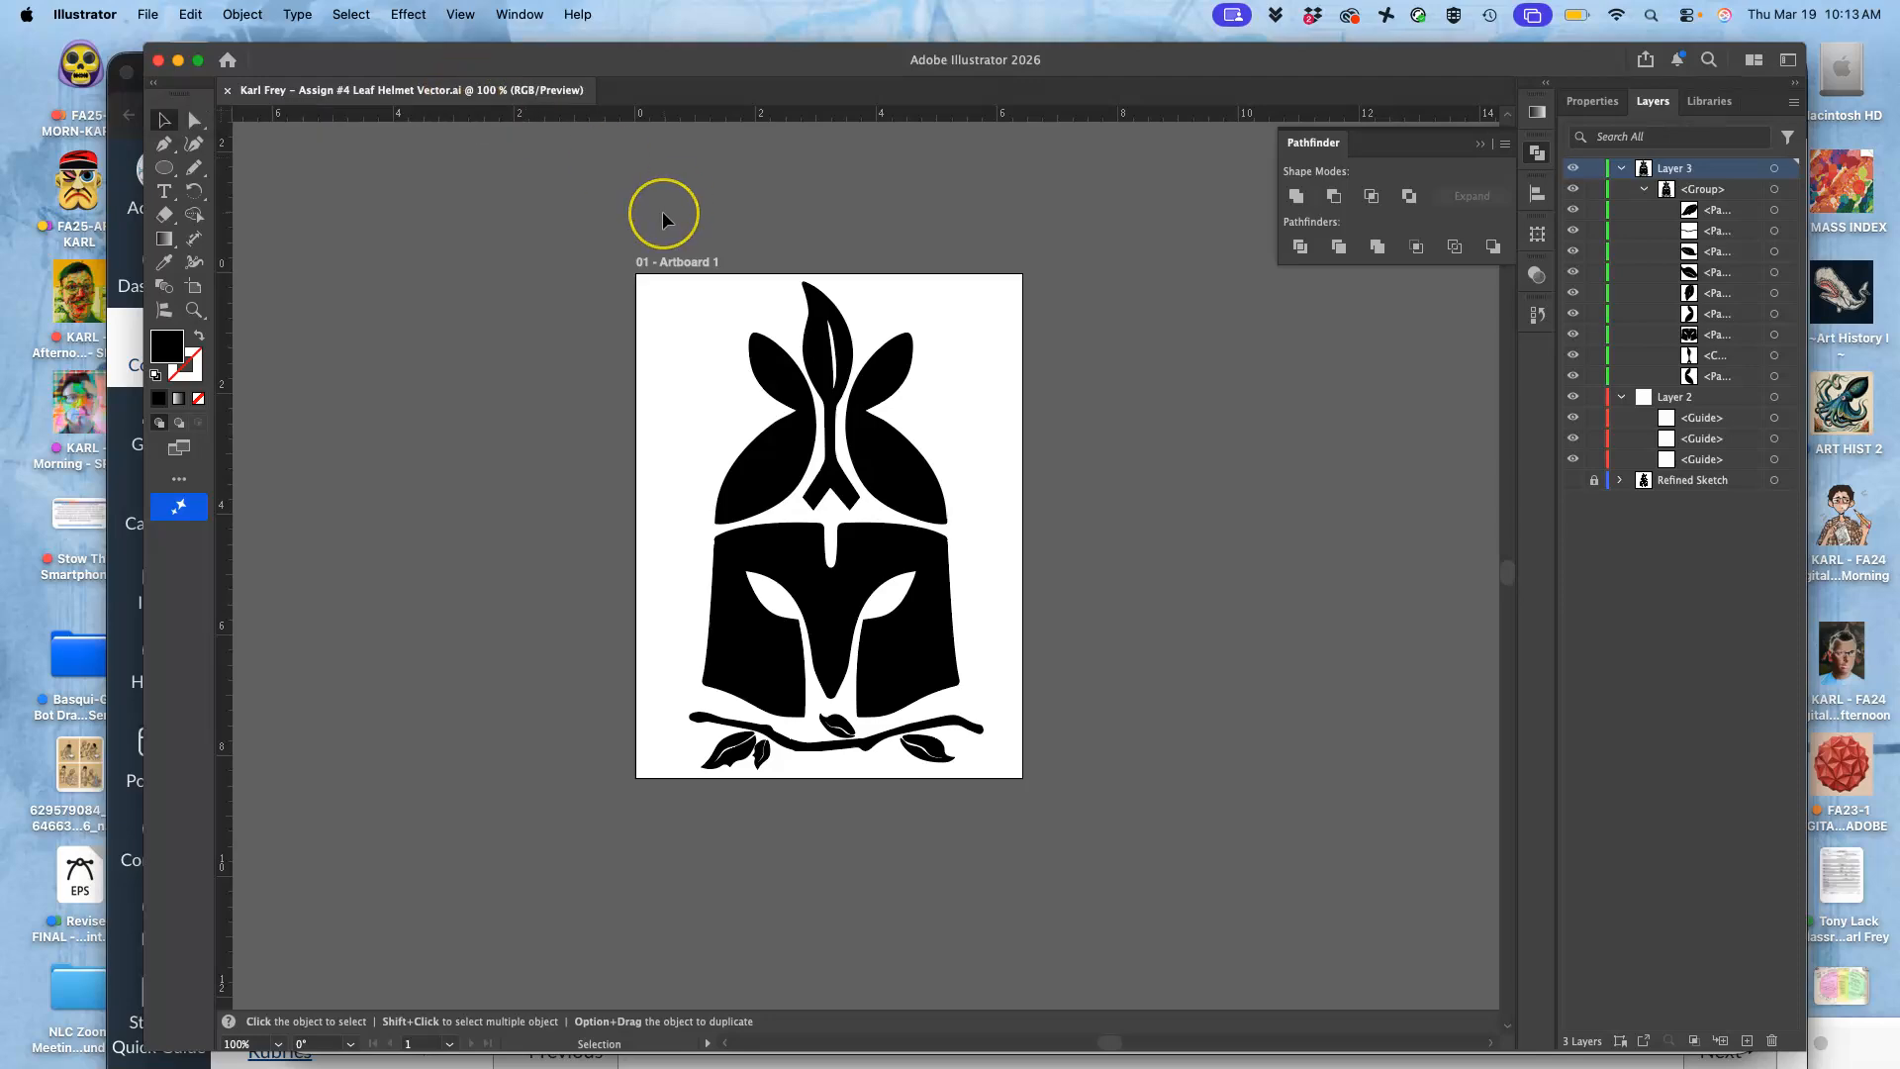
- Switch to the Finder window of the Assignment #4 folder to examine its files, and return to Illustrator
key("F11")
key("ctrl+Up")
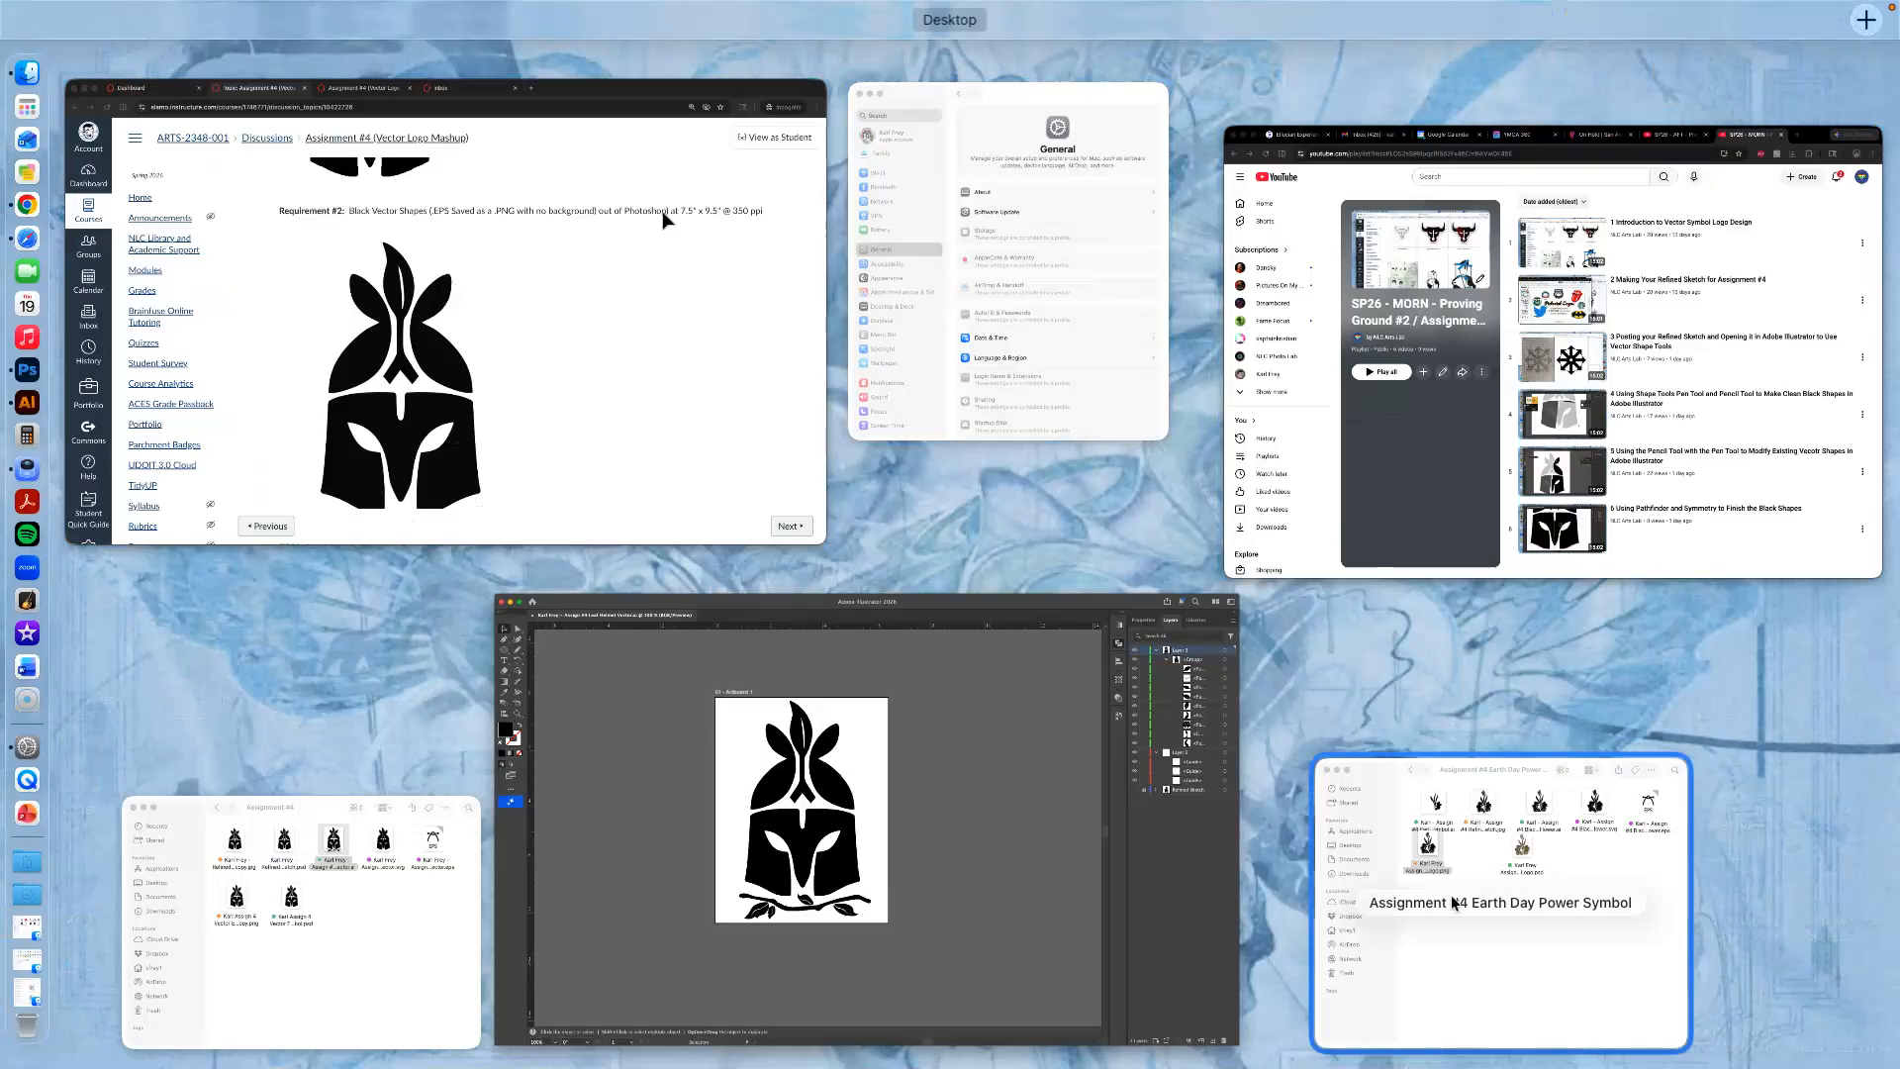
left_click(434, 990)
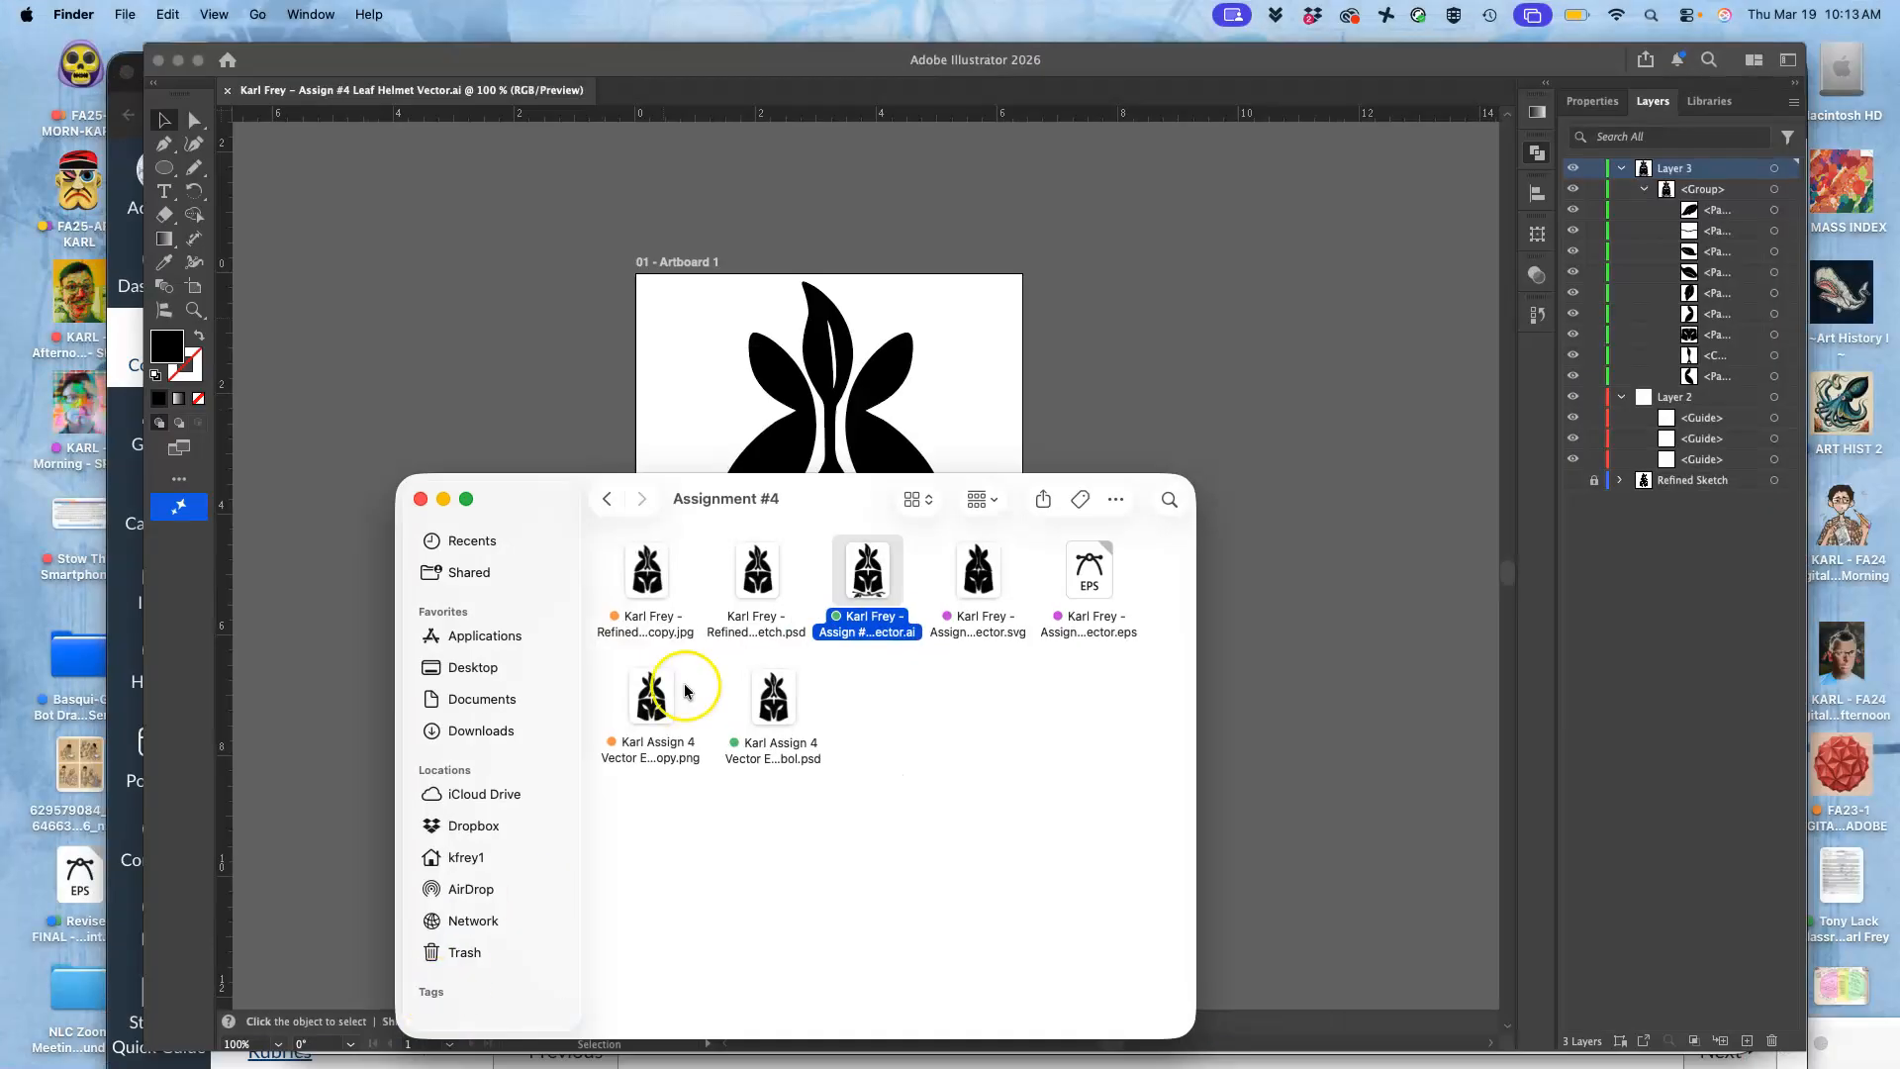
left_click(902, 663)
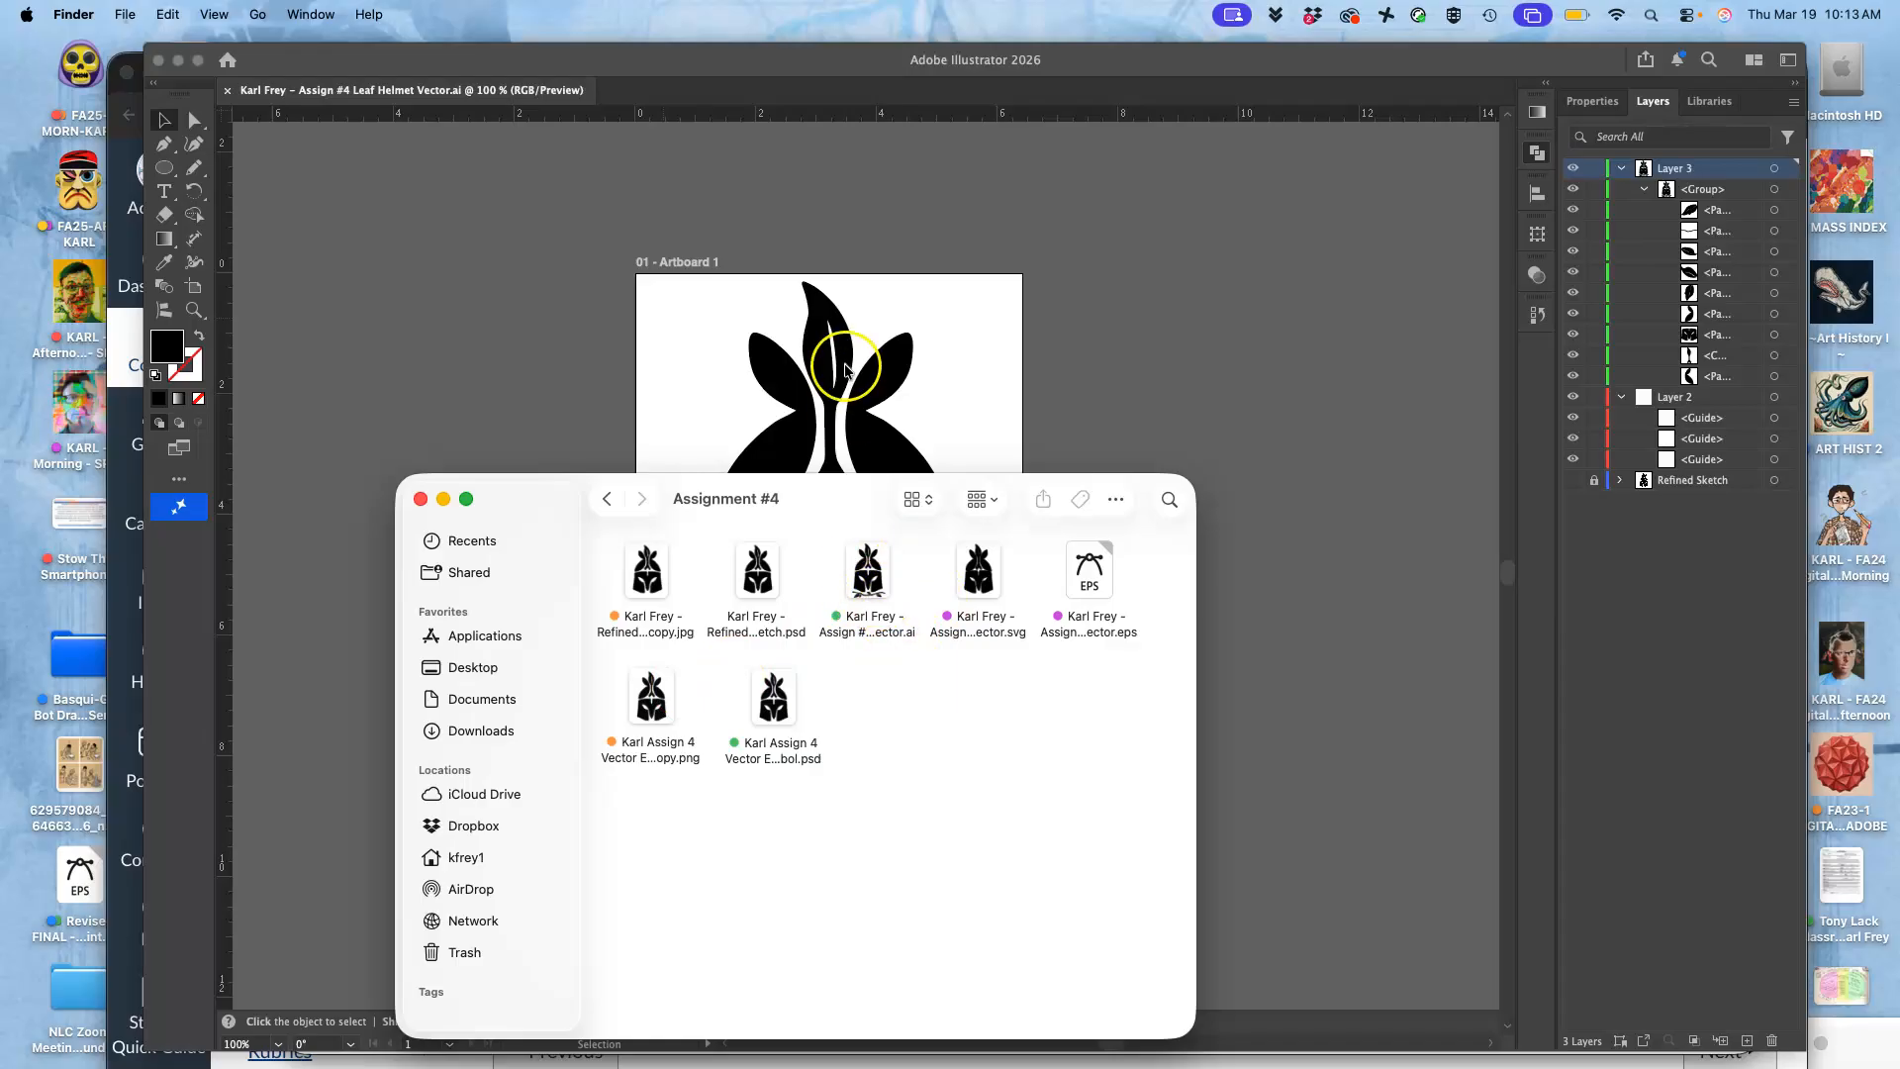
left_click(902, 388)
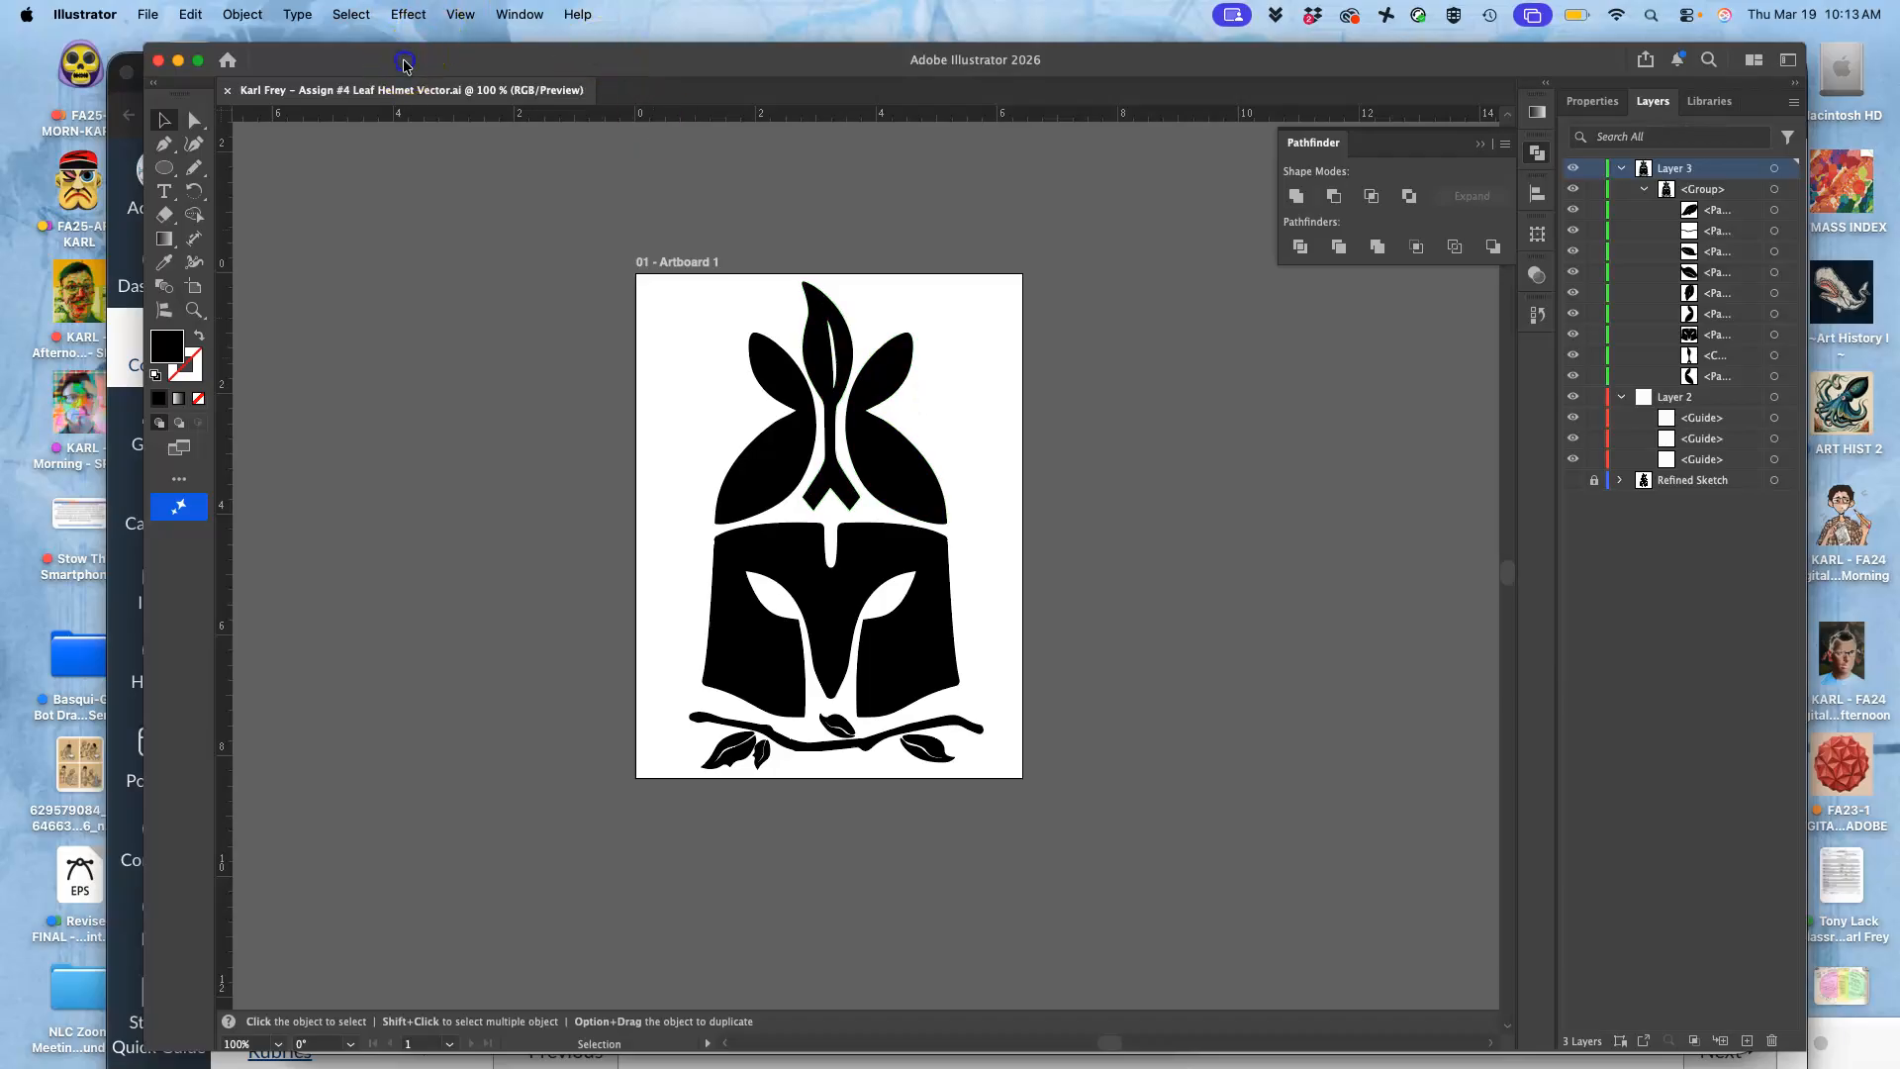
- Save the document as SVG in the Assignment #4 folder, replacing the existing file and accepting the SVG 1.1 options
left_click(150, 13)
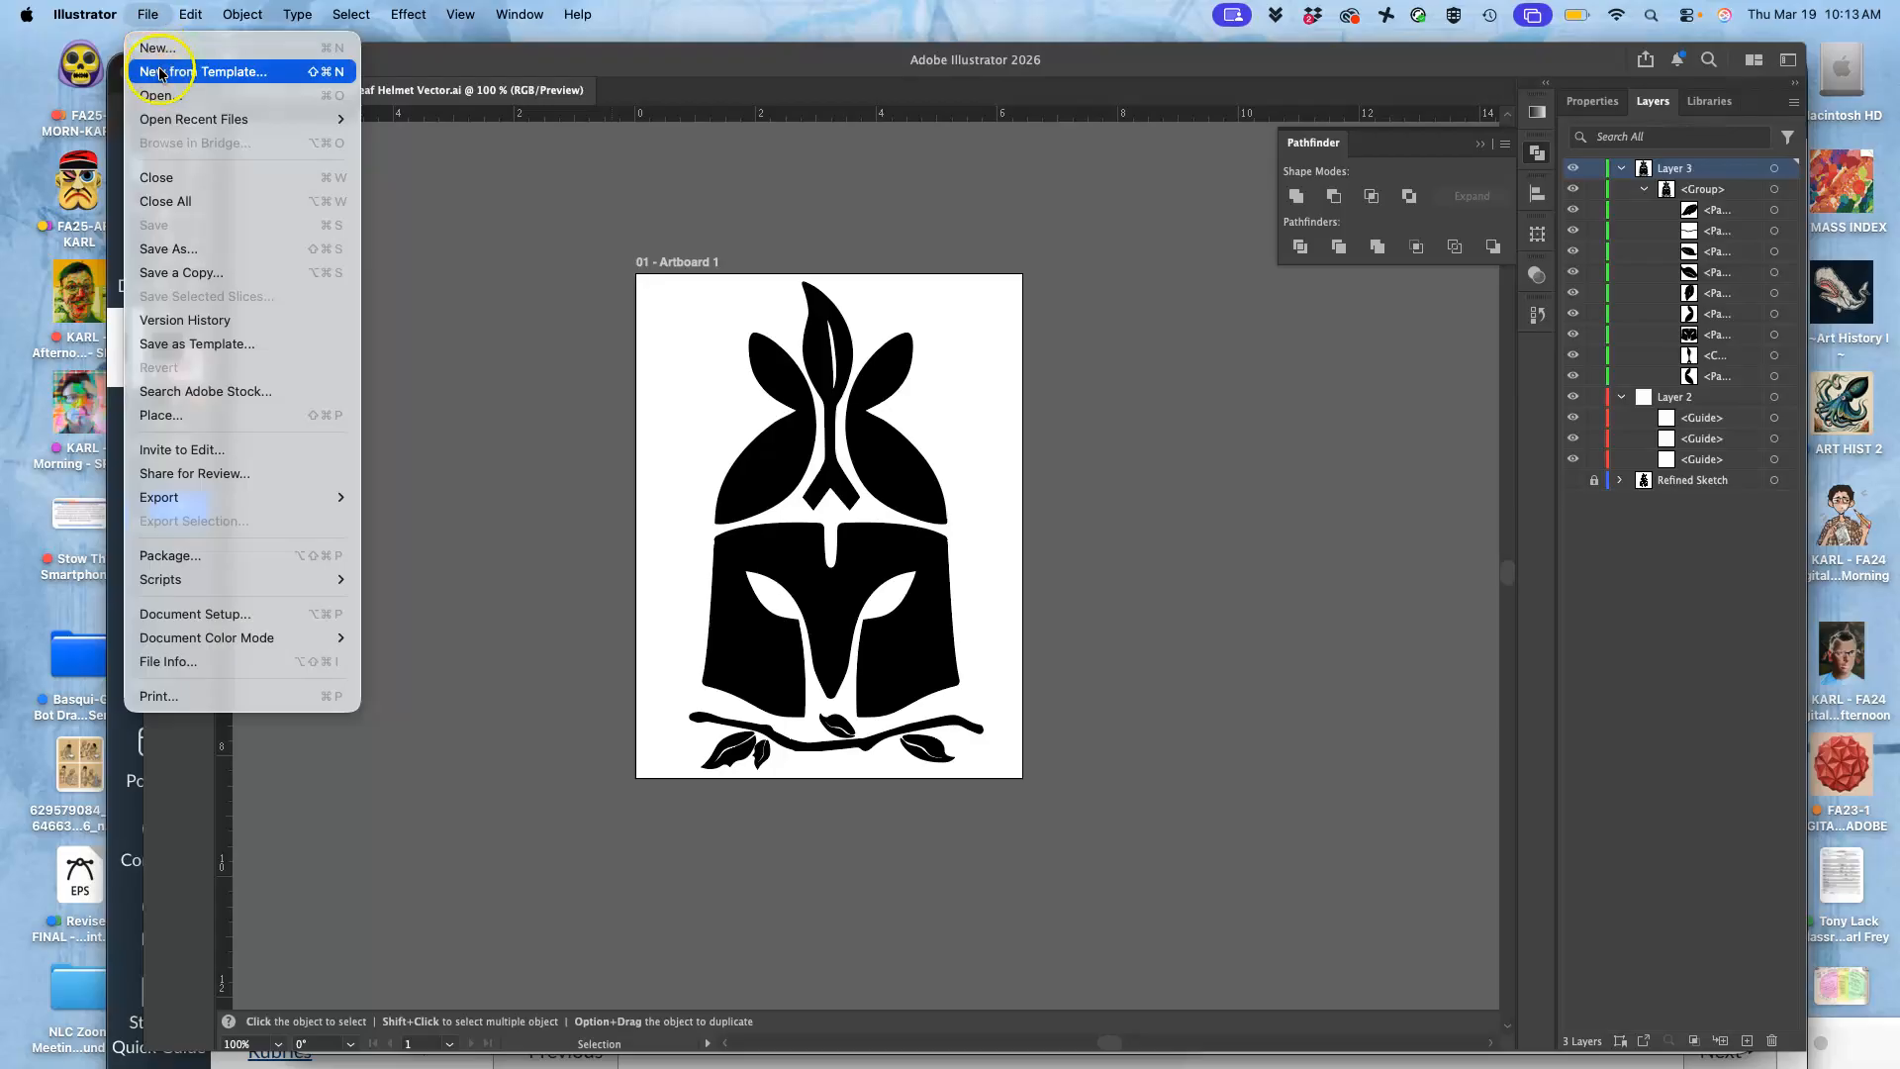
left_click(184, 251)
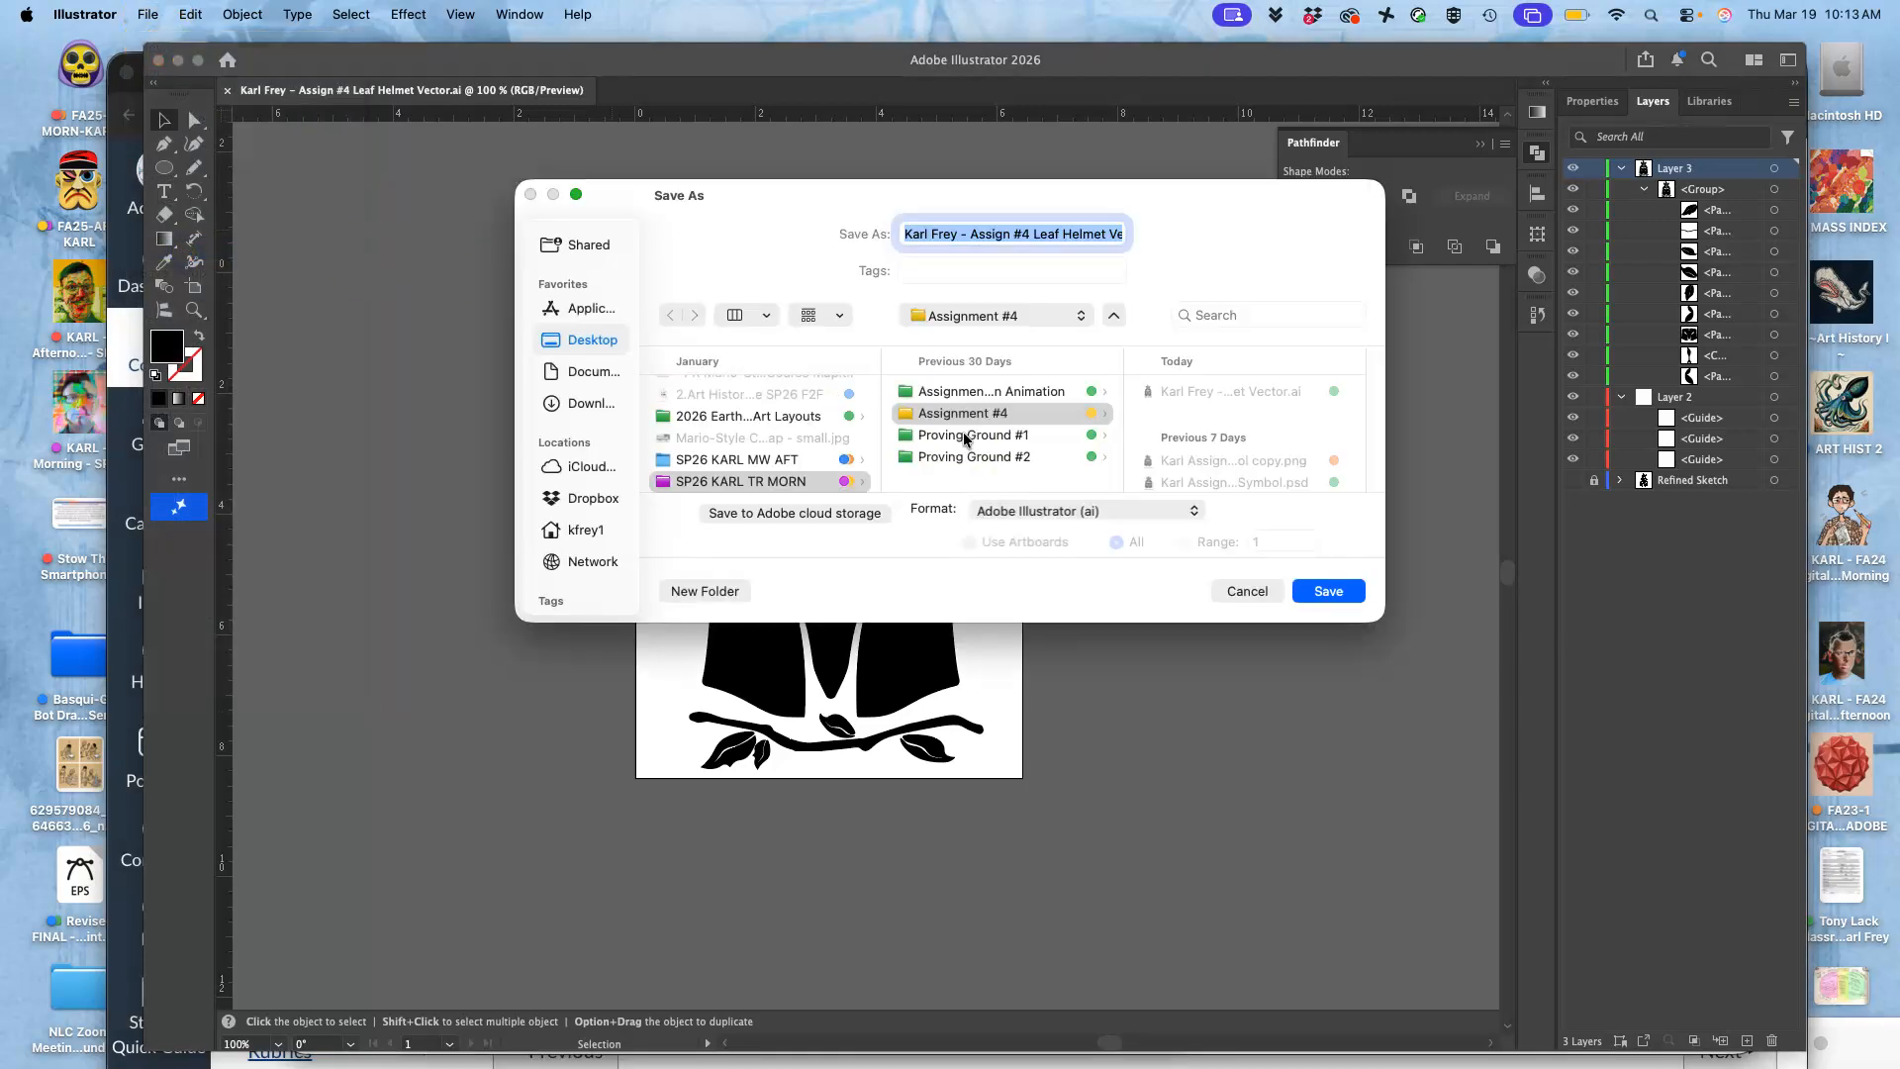
left_click(1187, 510)
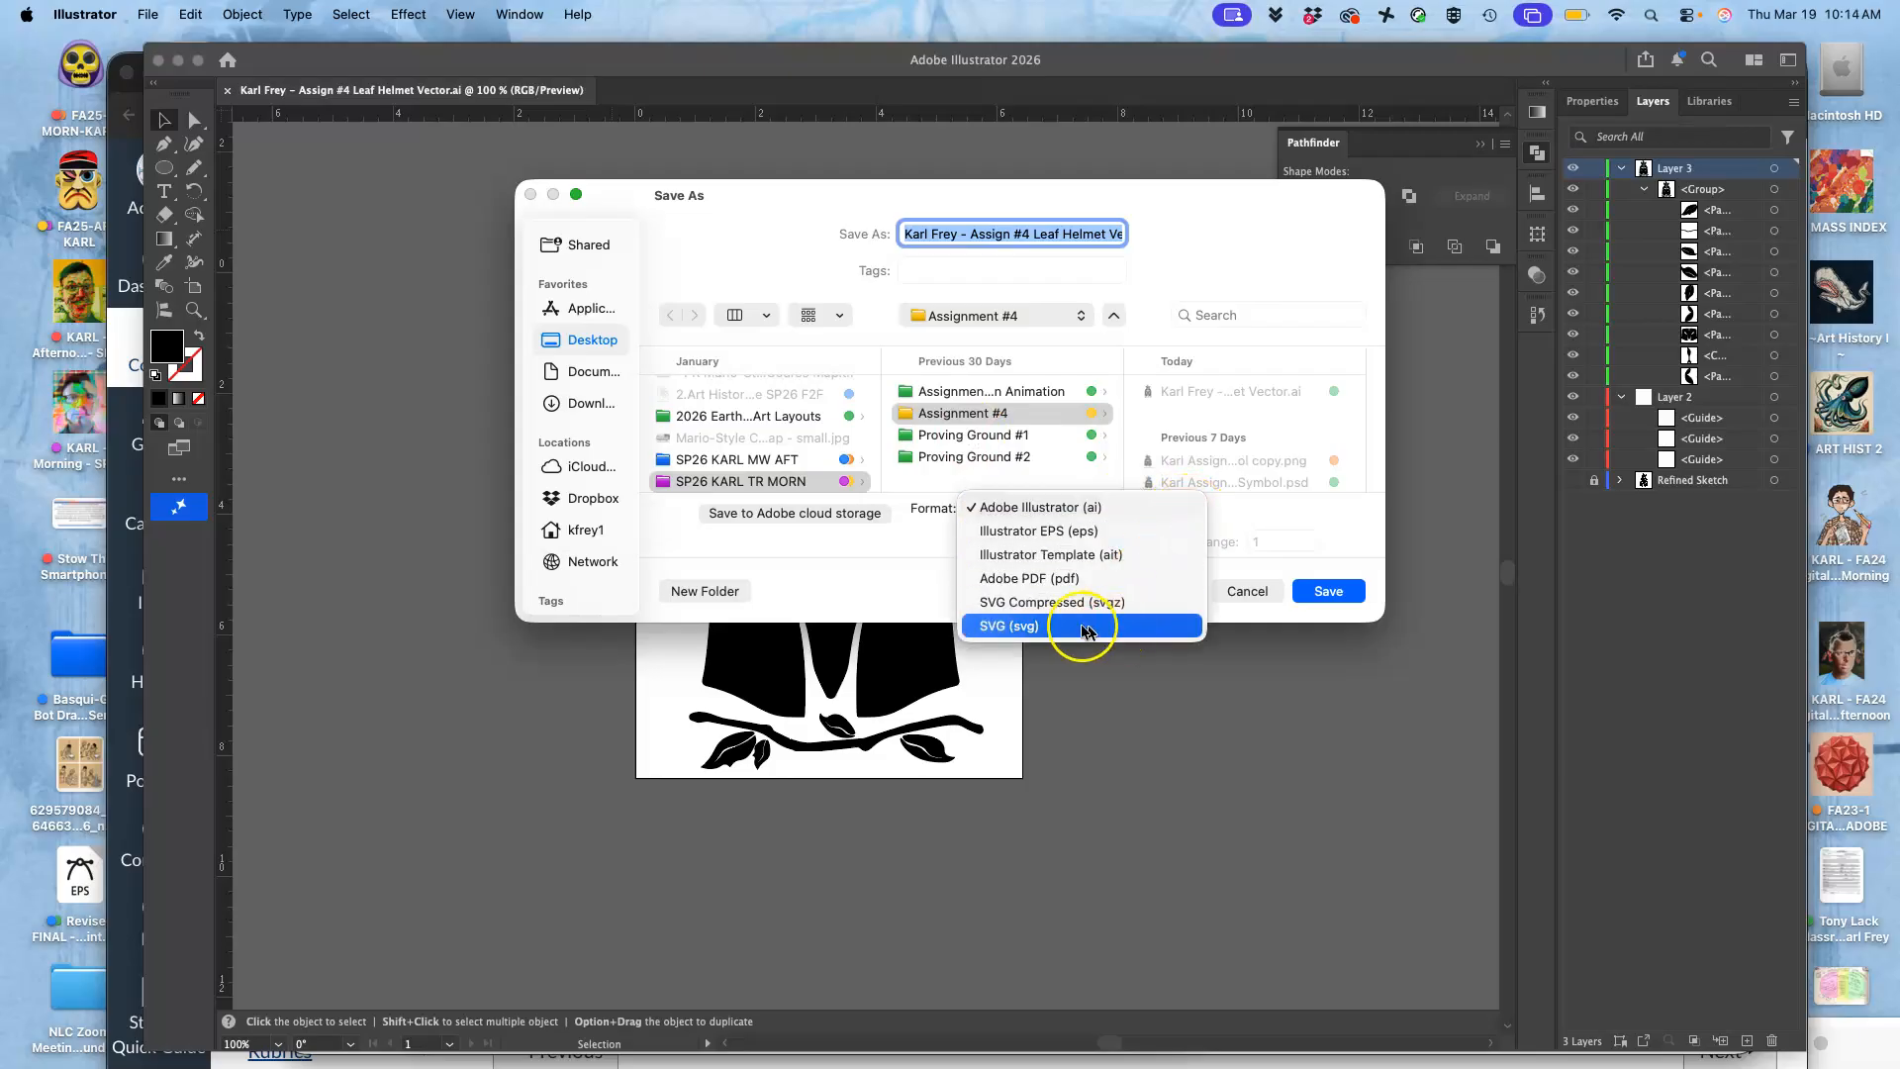
left_click(1039, 625)
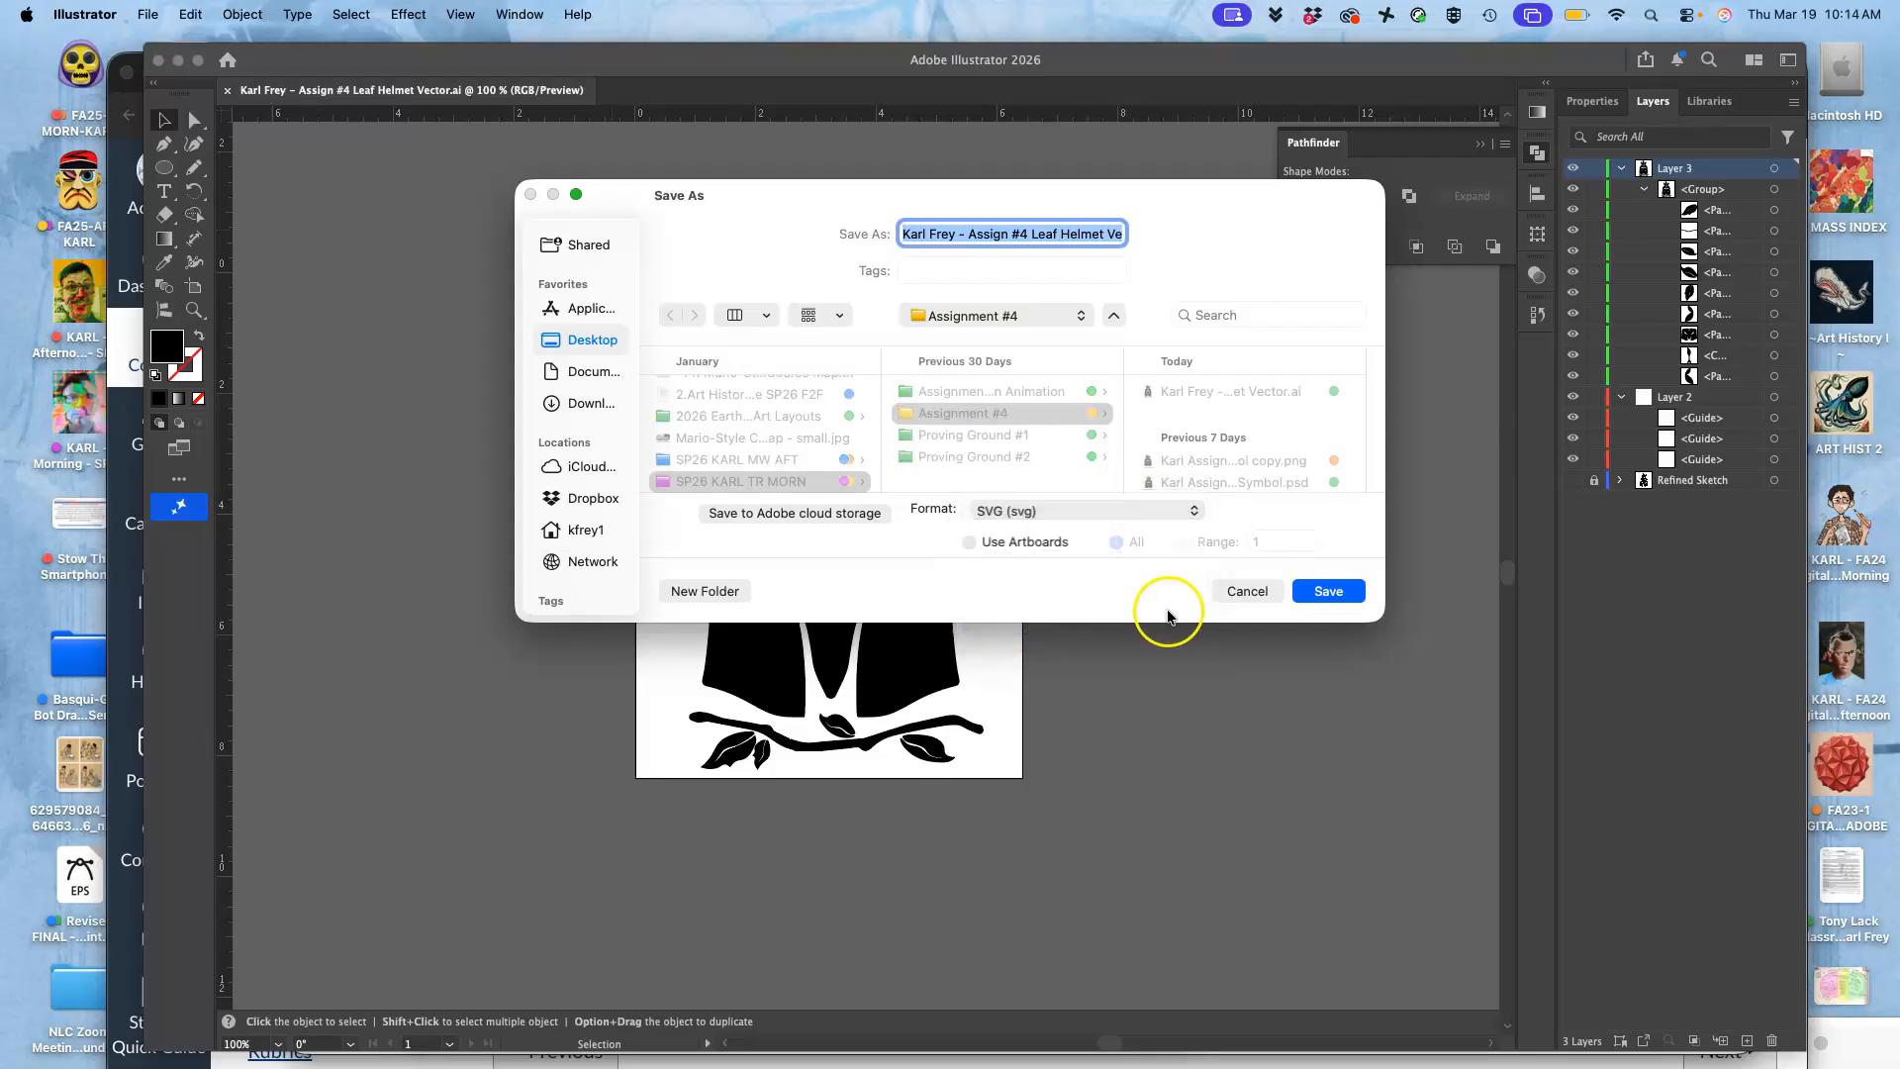
left_click(1340, 592)
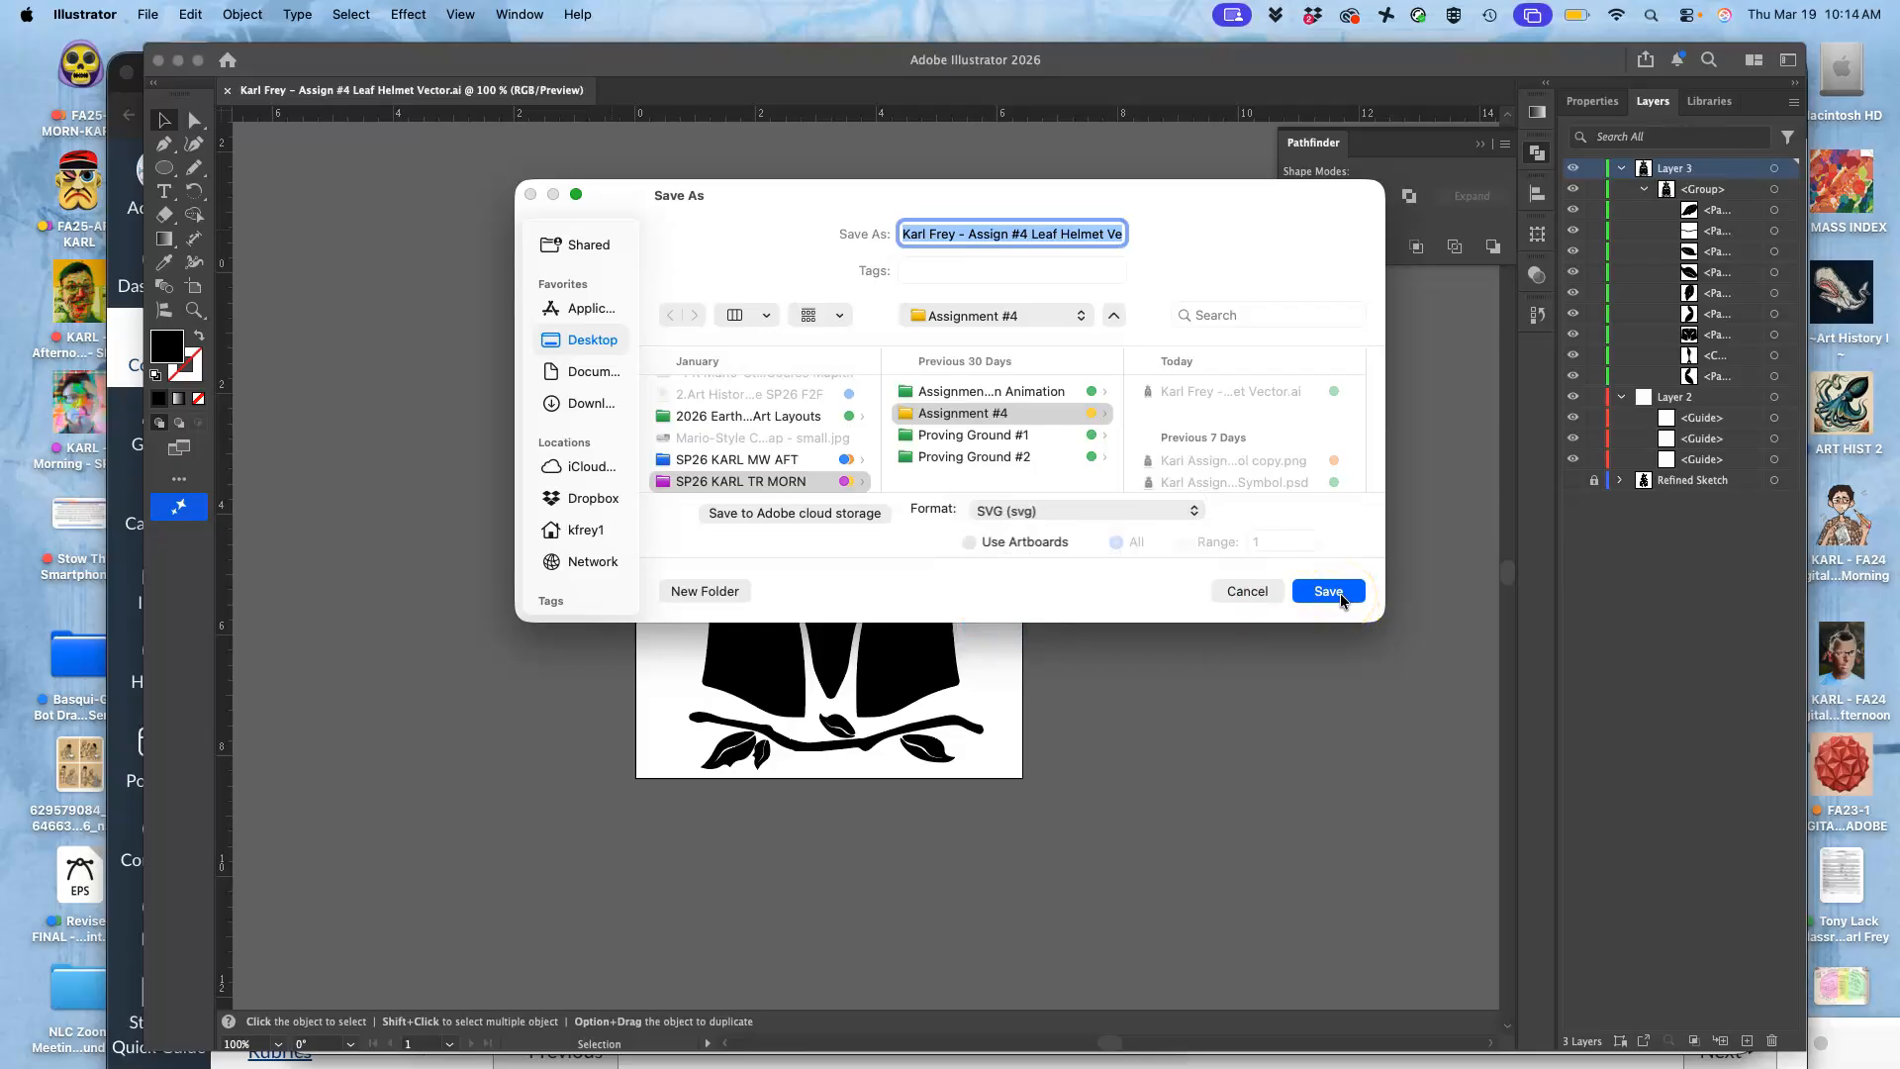
left_click(1340, 592)
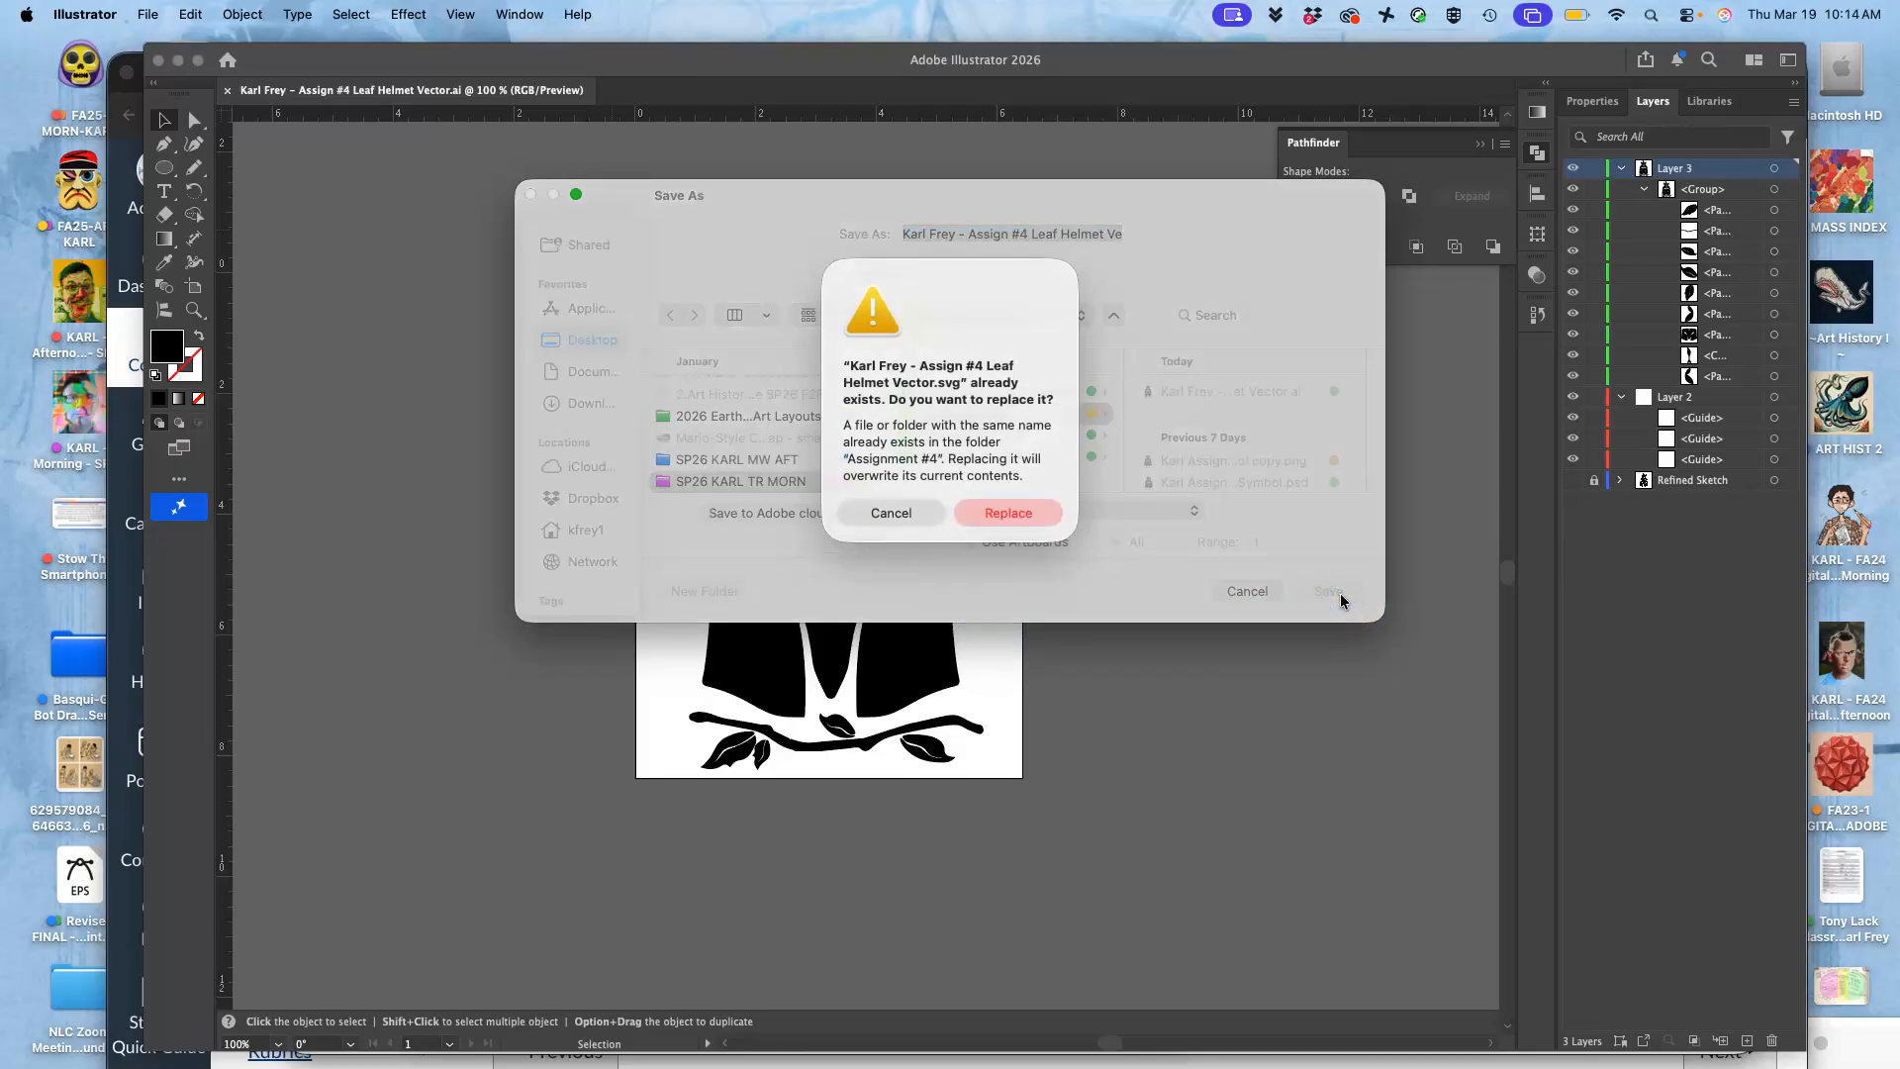
left_click(1018, 513)
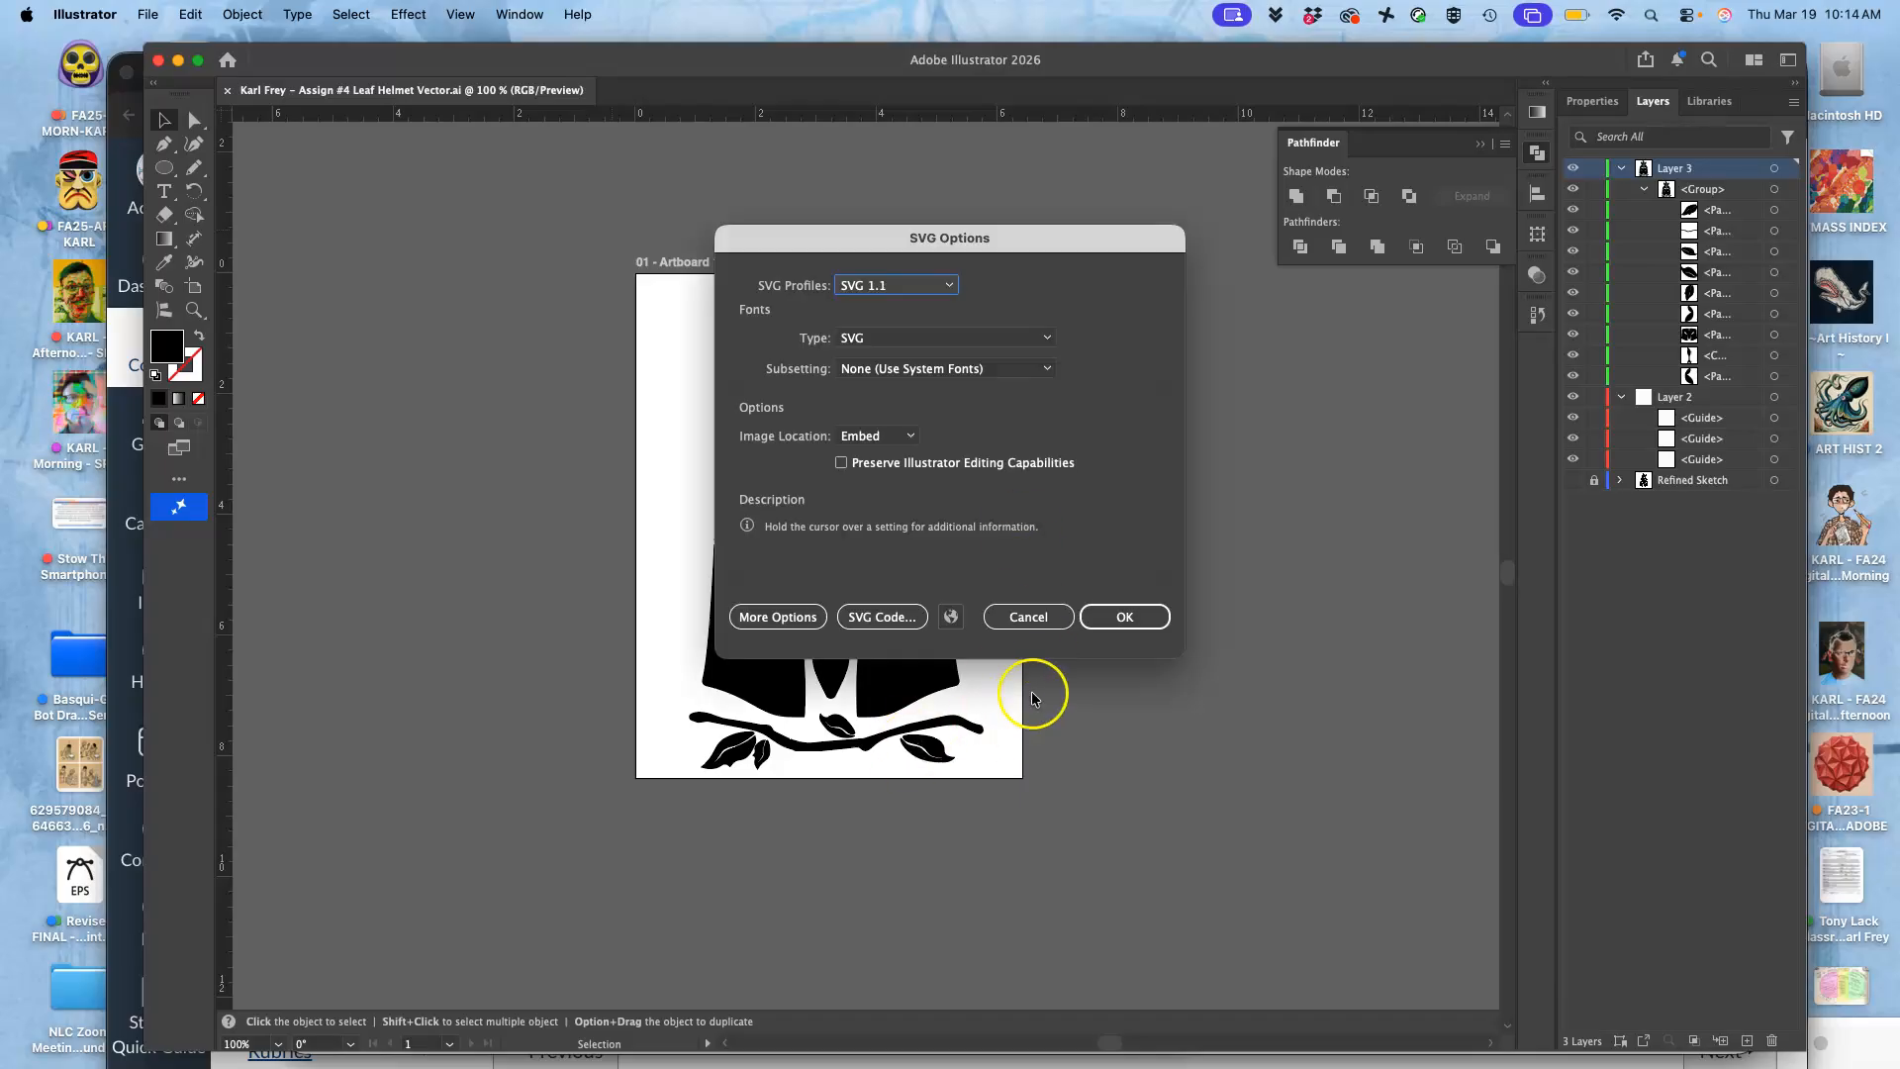
left_click(1141, 632)
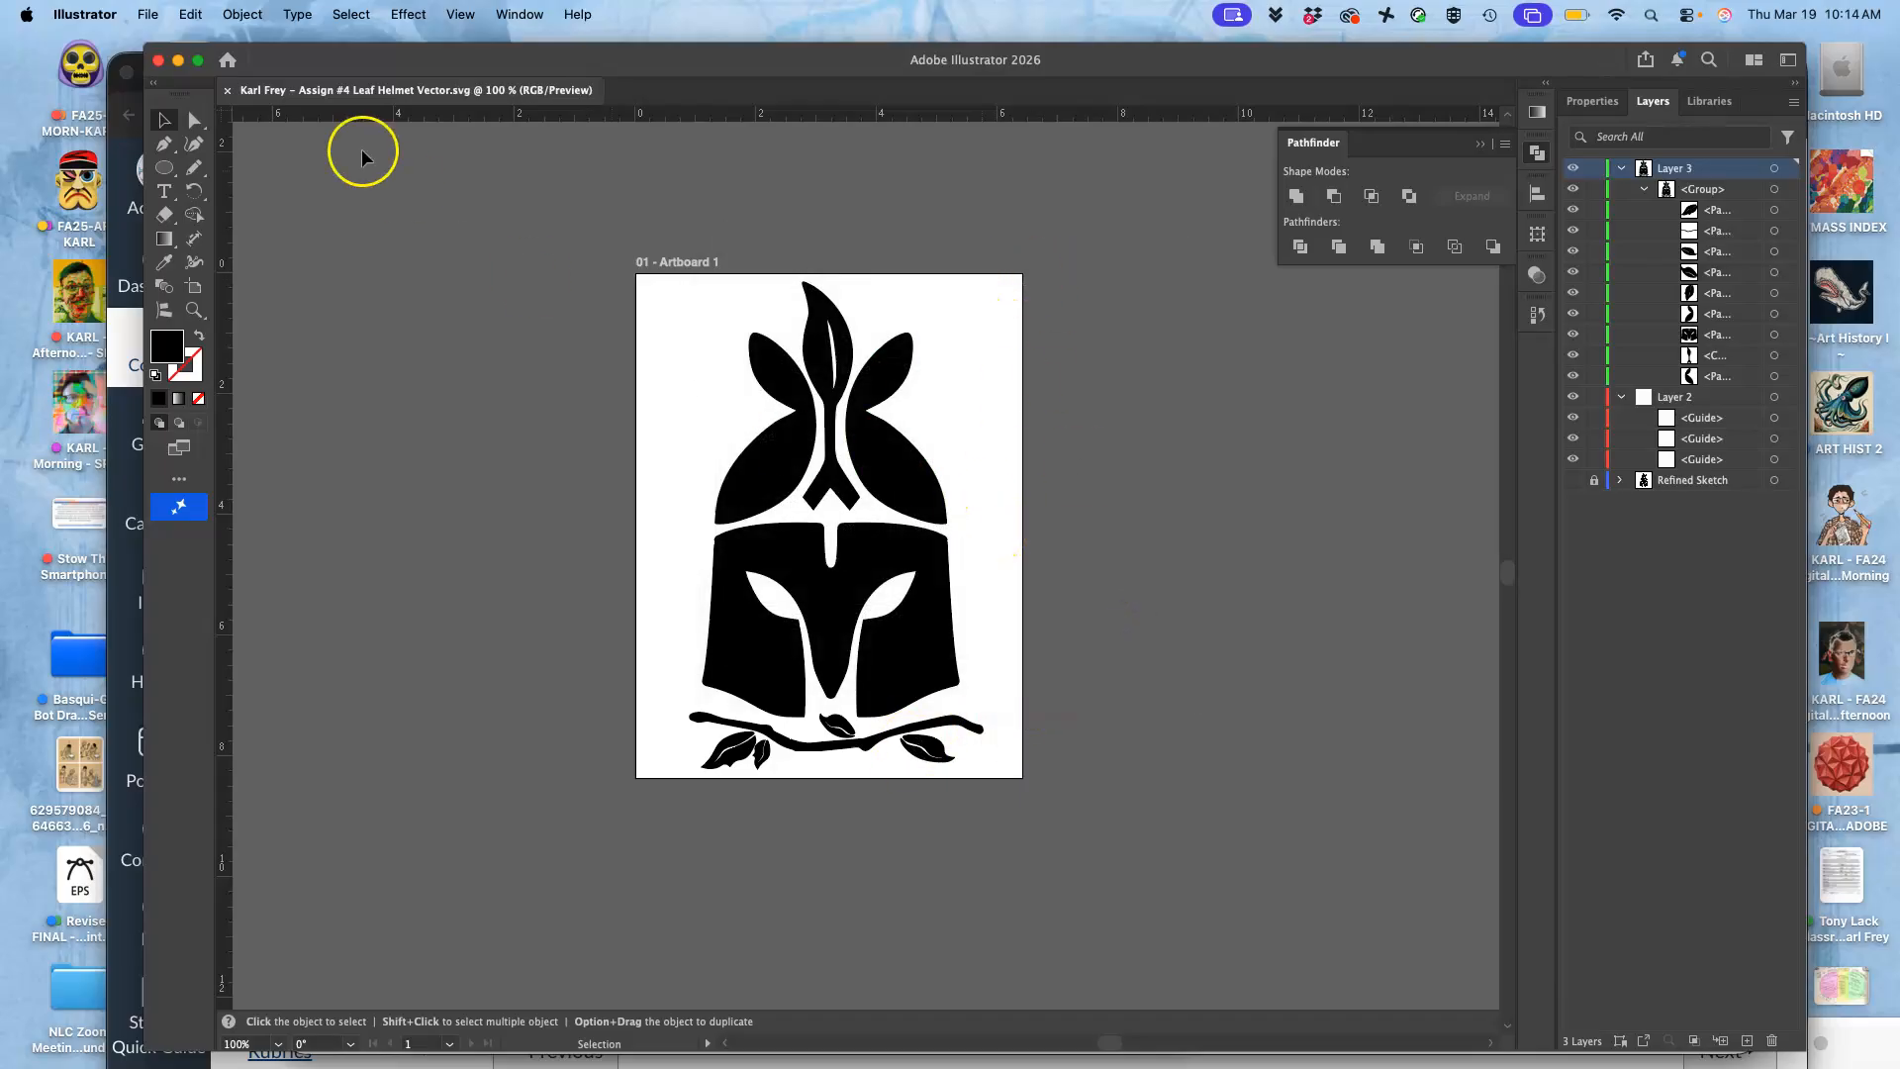
- Save the document as Illustrator EPS in the Assignment #4 folder, replacing the existing file and accepting the EPS options
left_click(146, 14)
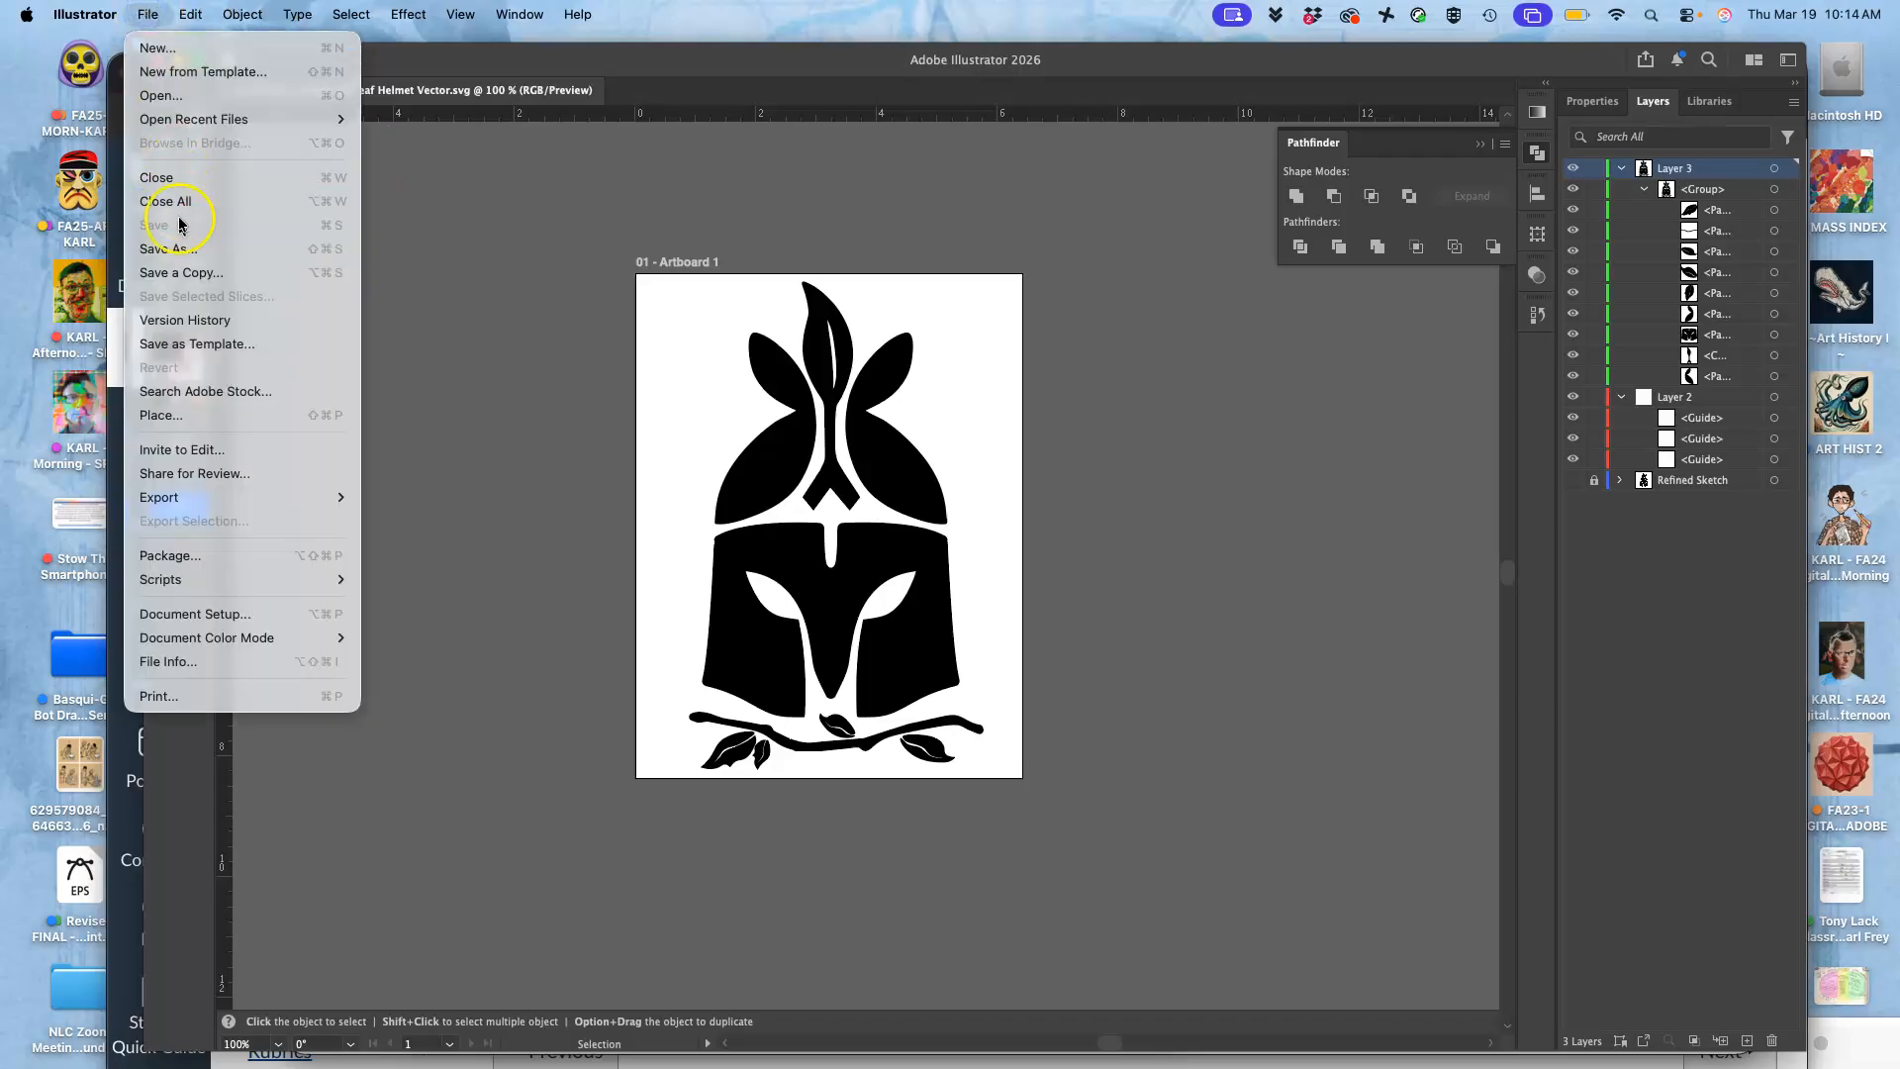
left_click(594, 262)
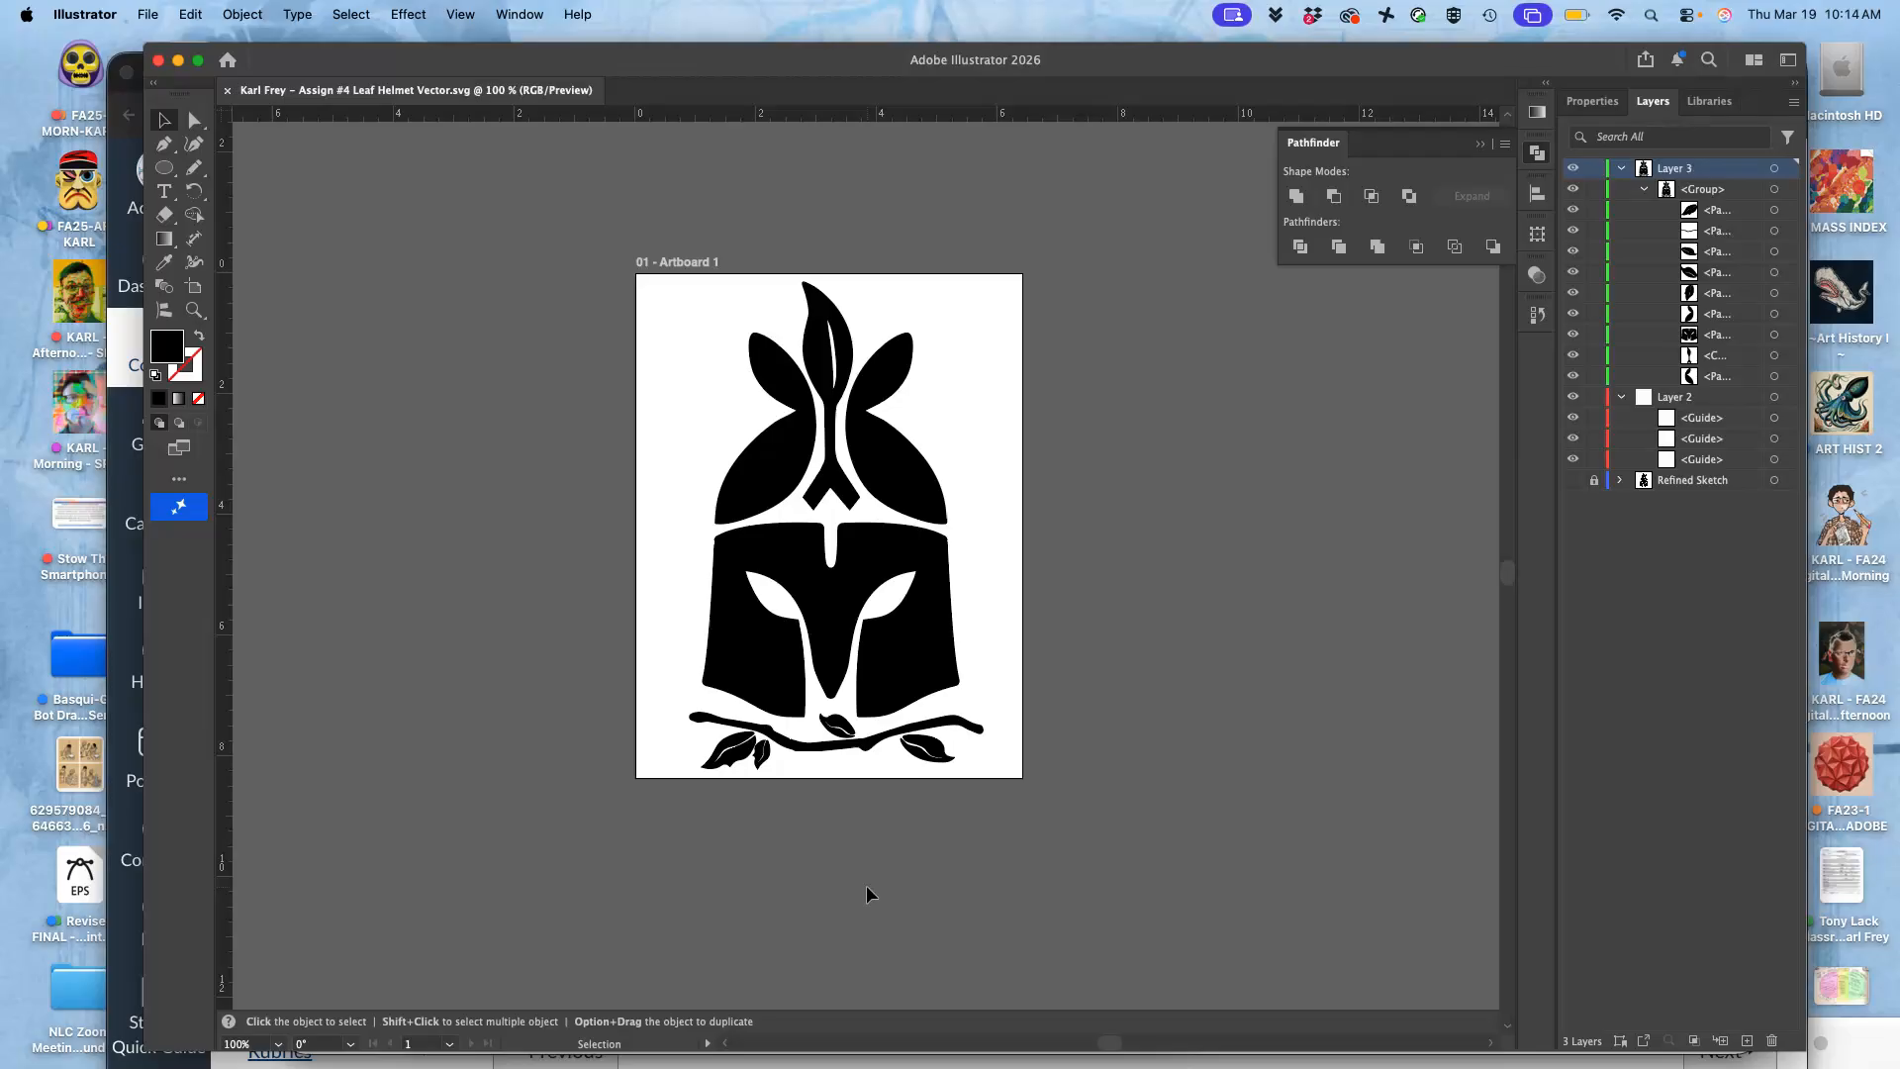
left_click(144, 14)
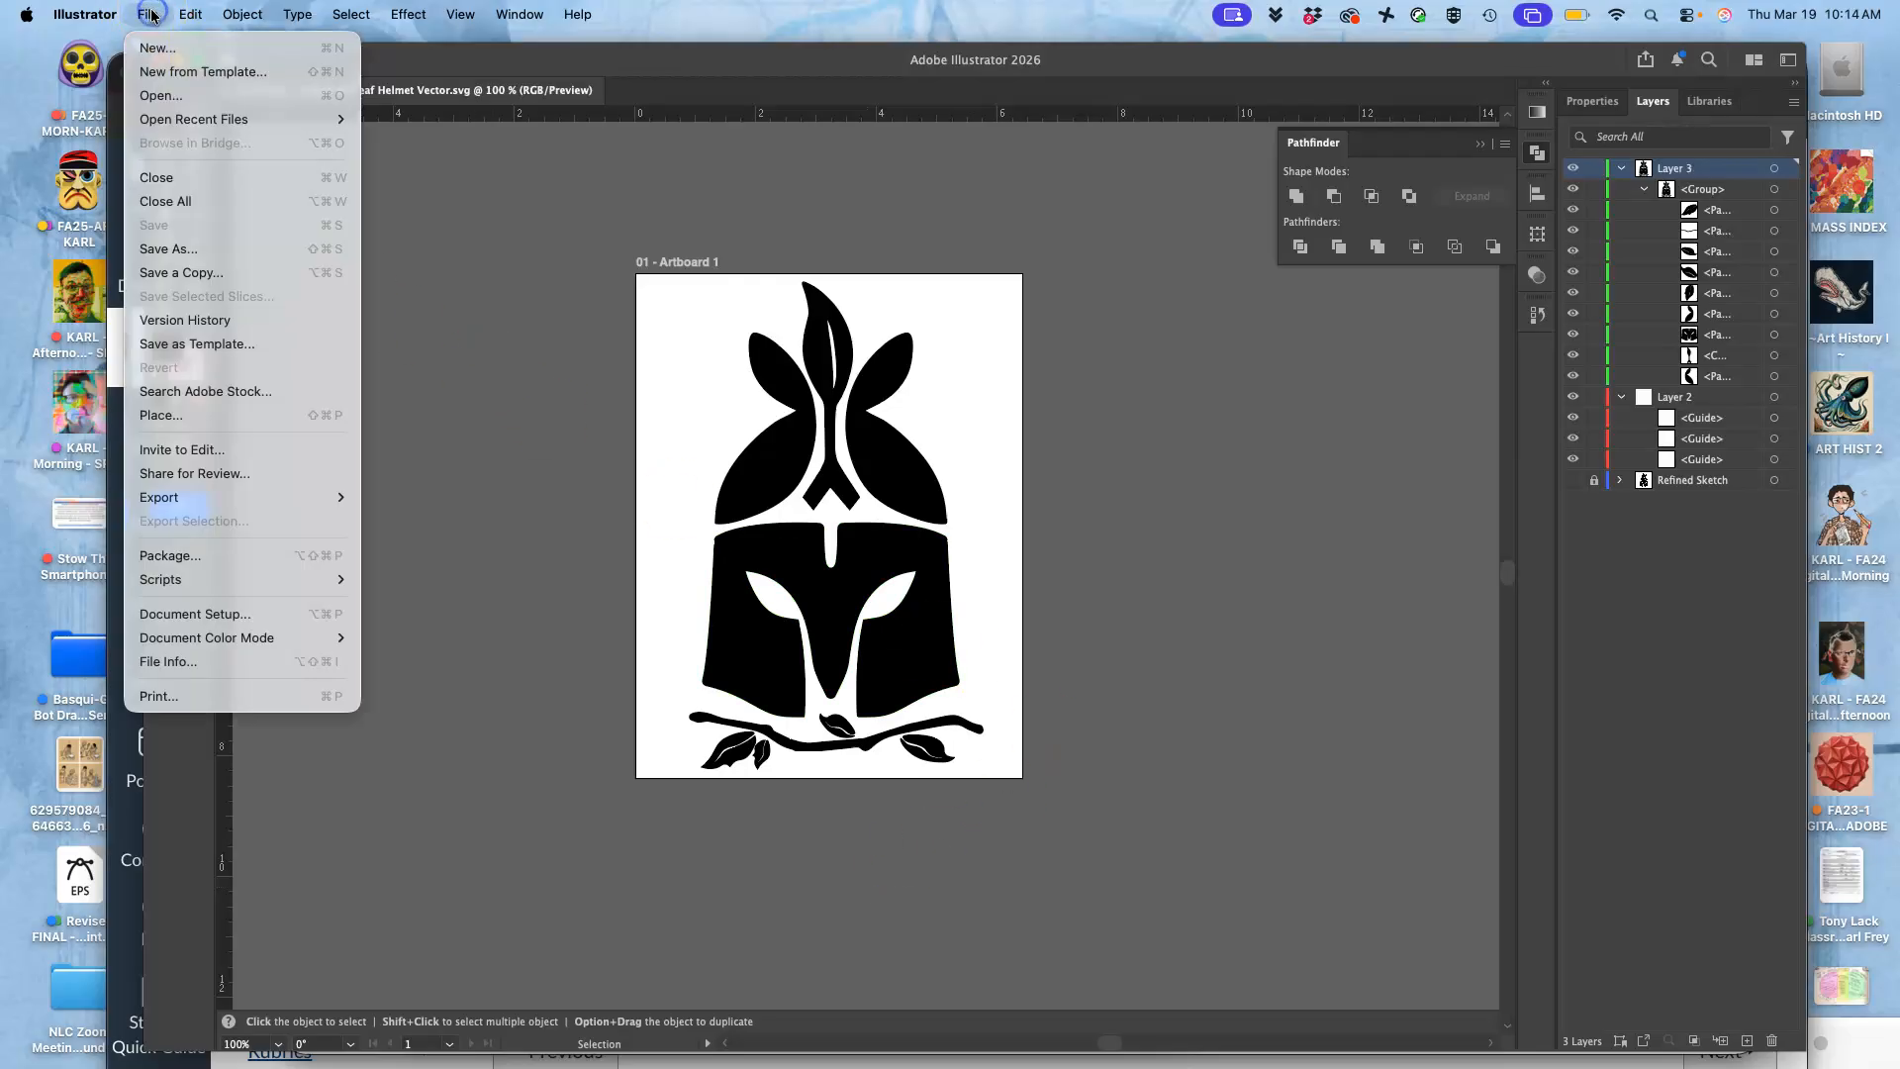
left_click(191, 272)
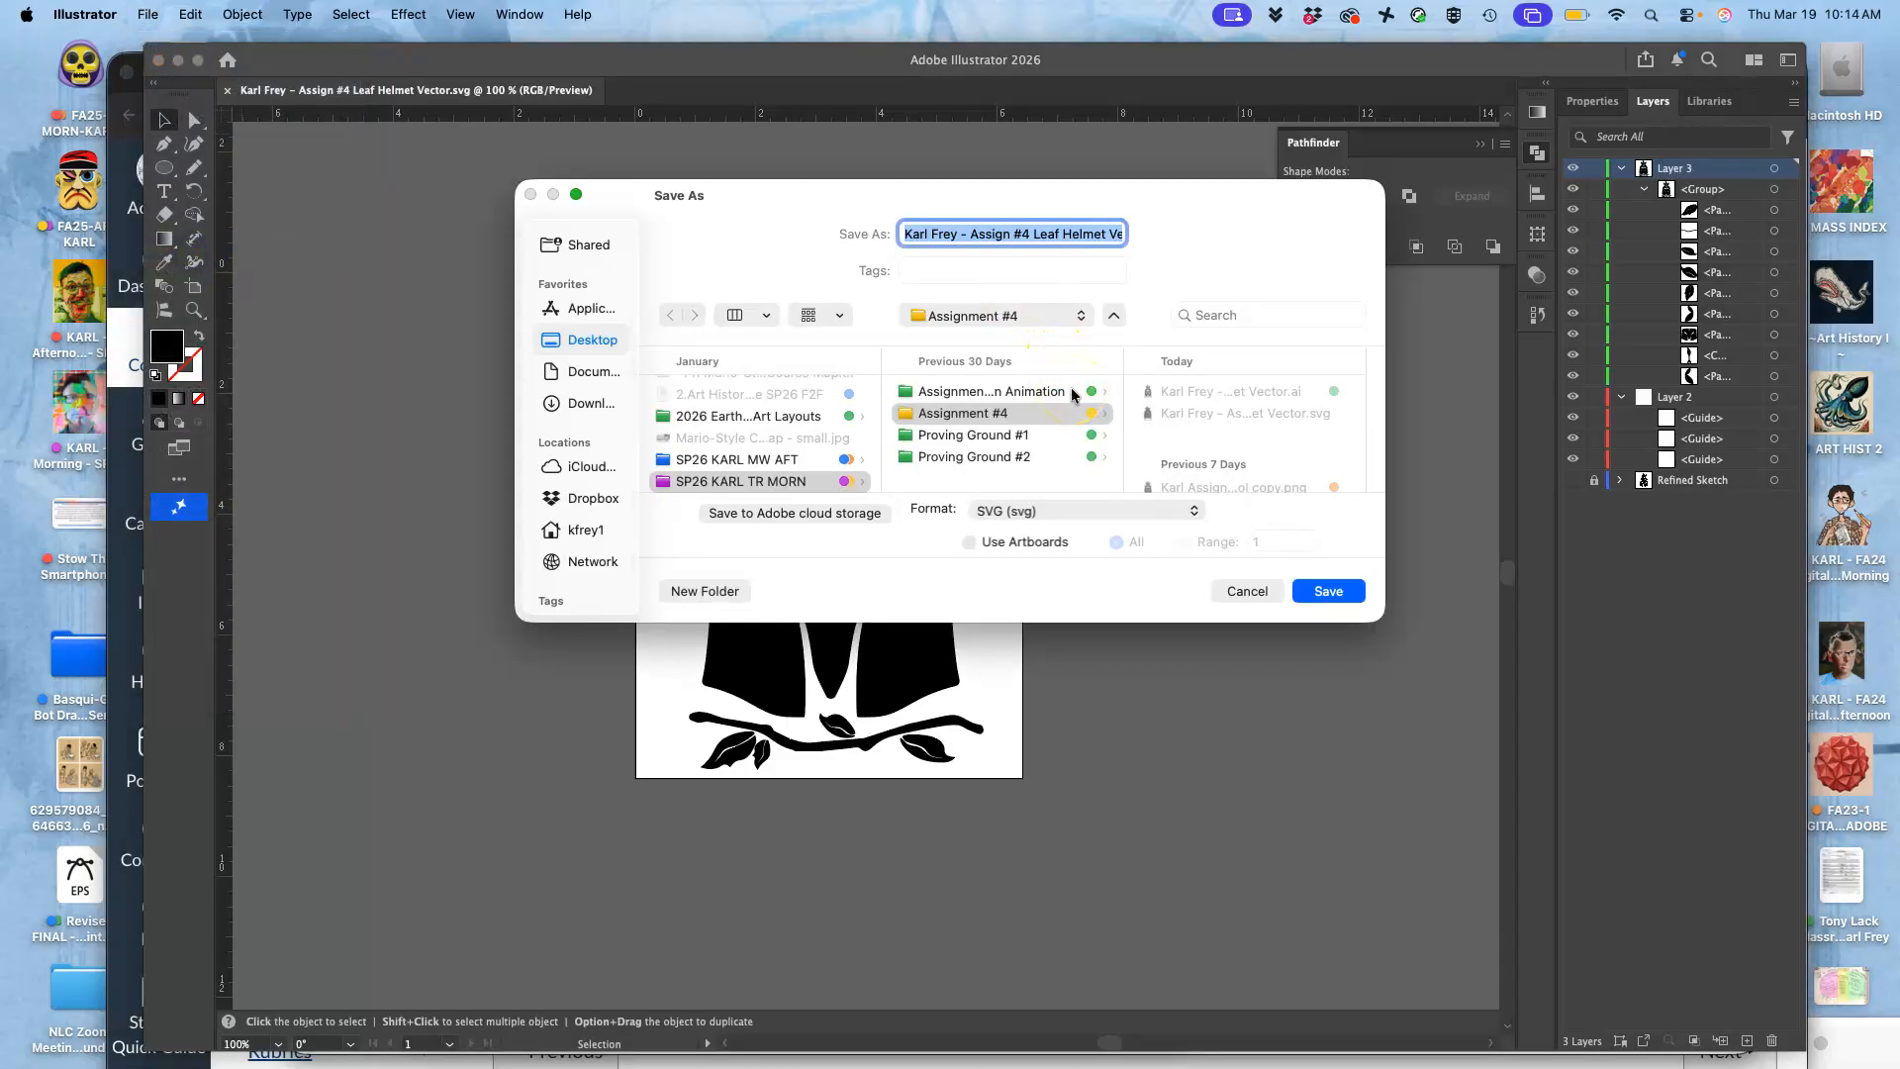
left_click(1191, 515)
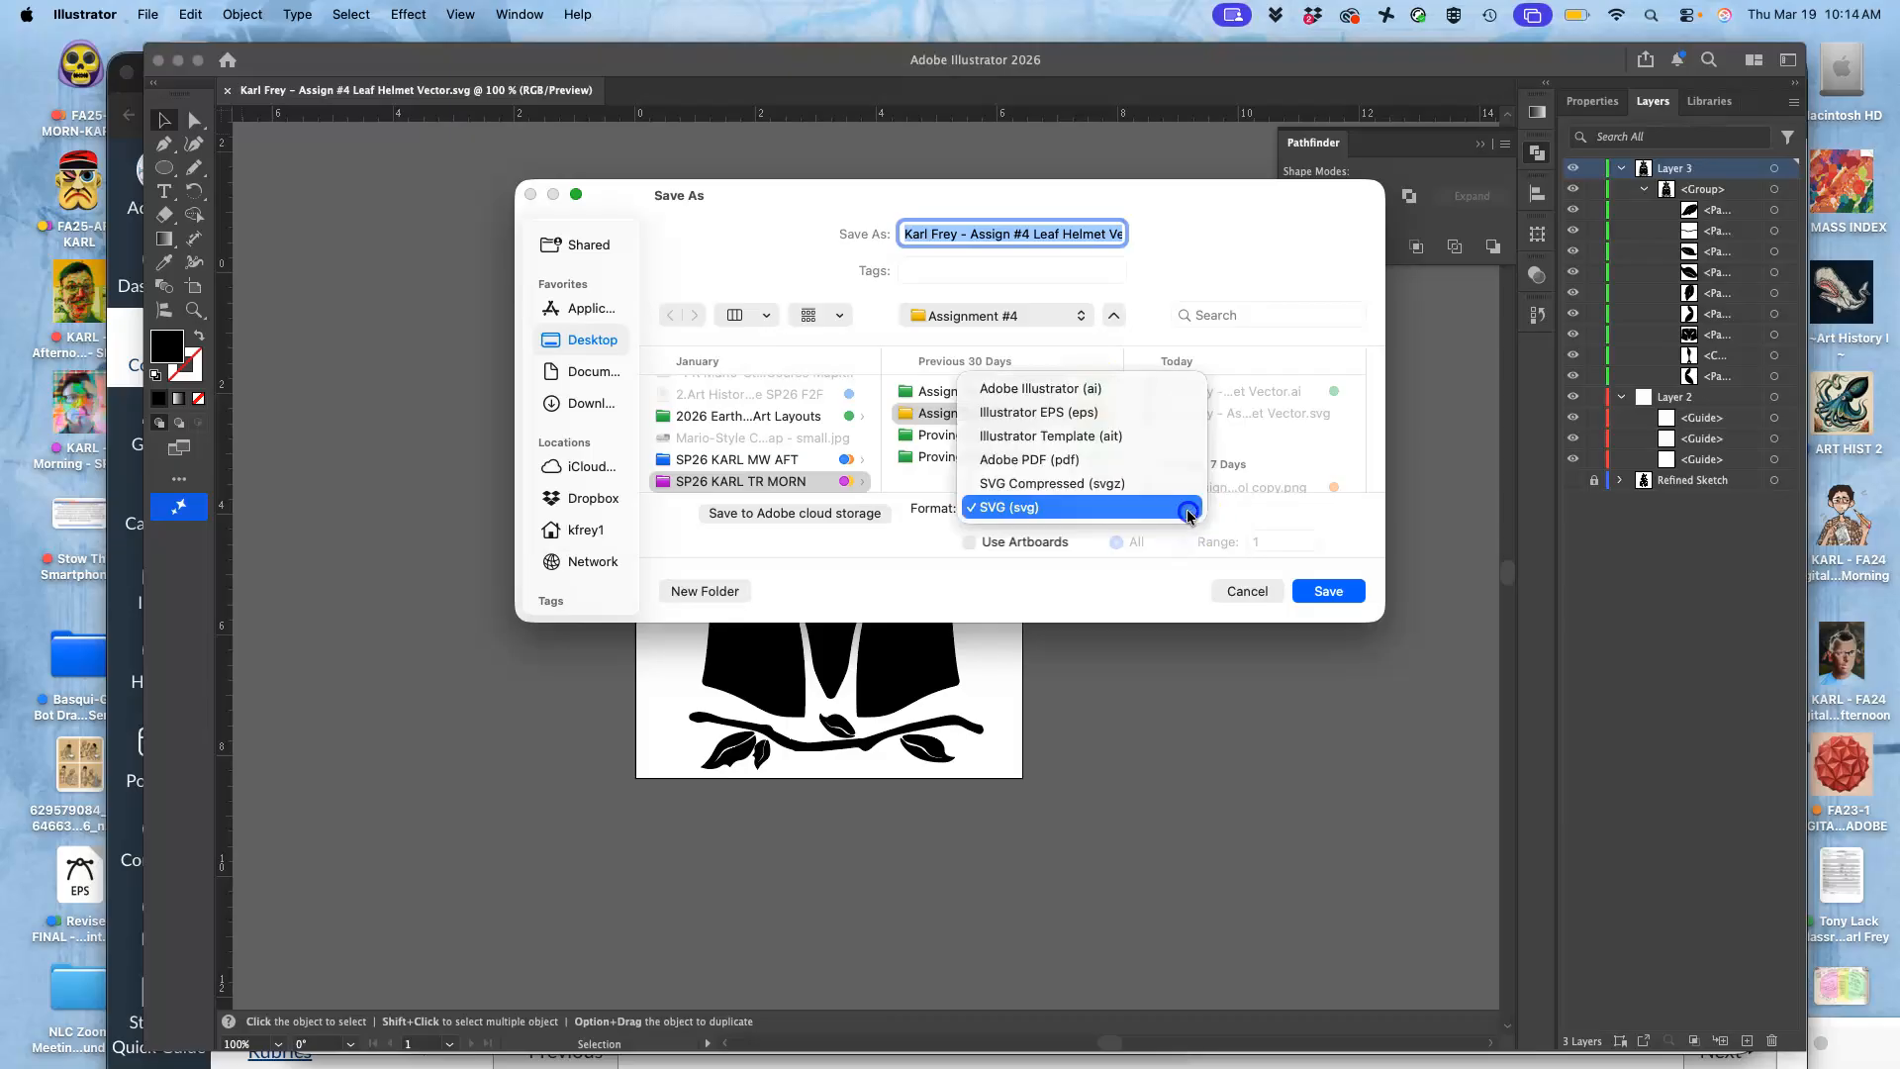
left_click(1051, 416)
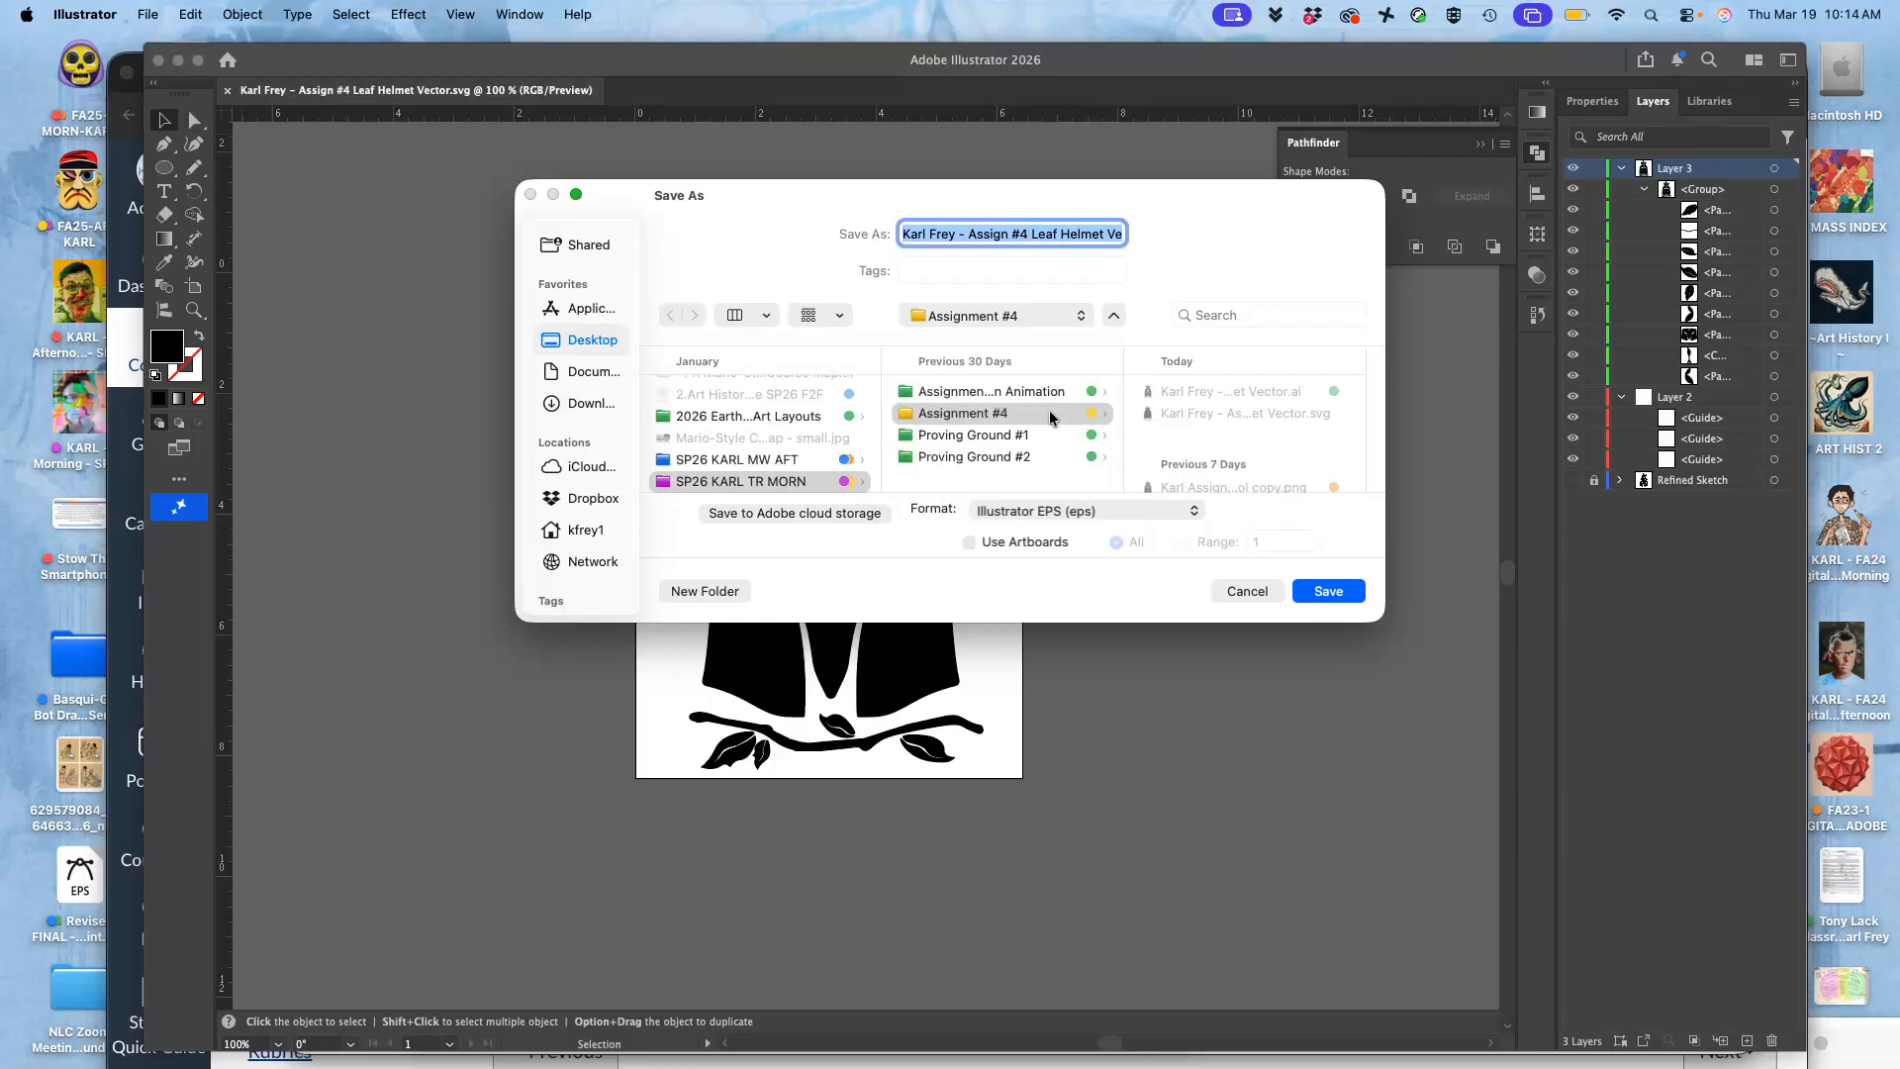
left_click(1327, 590)
left_click(998, 520)
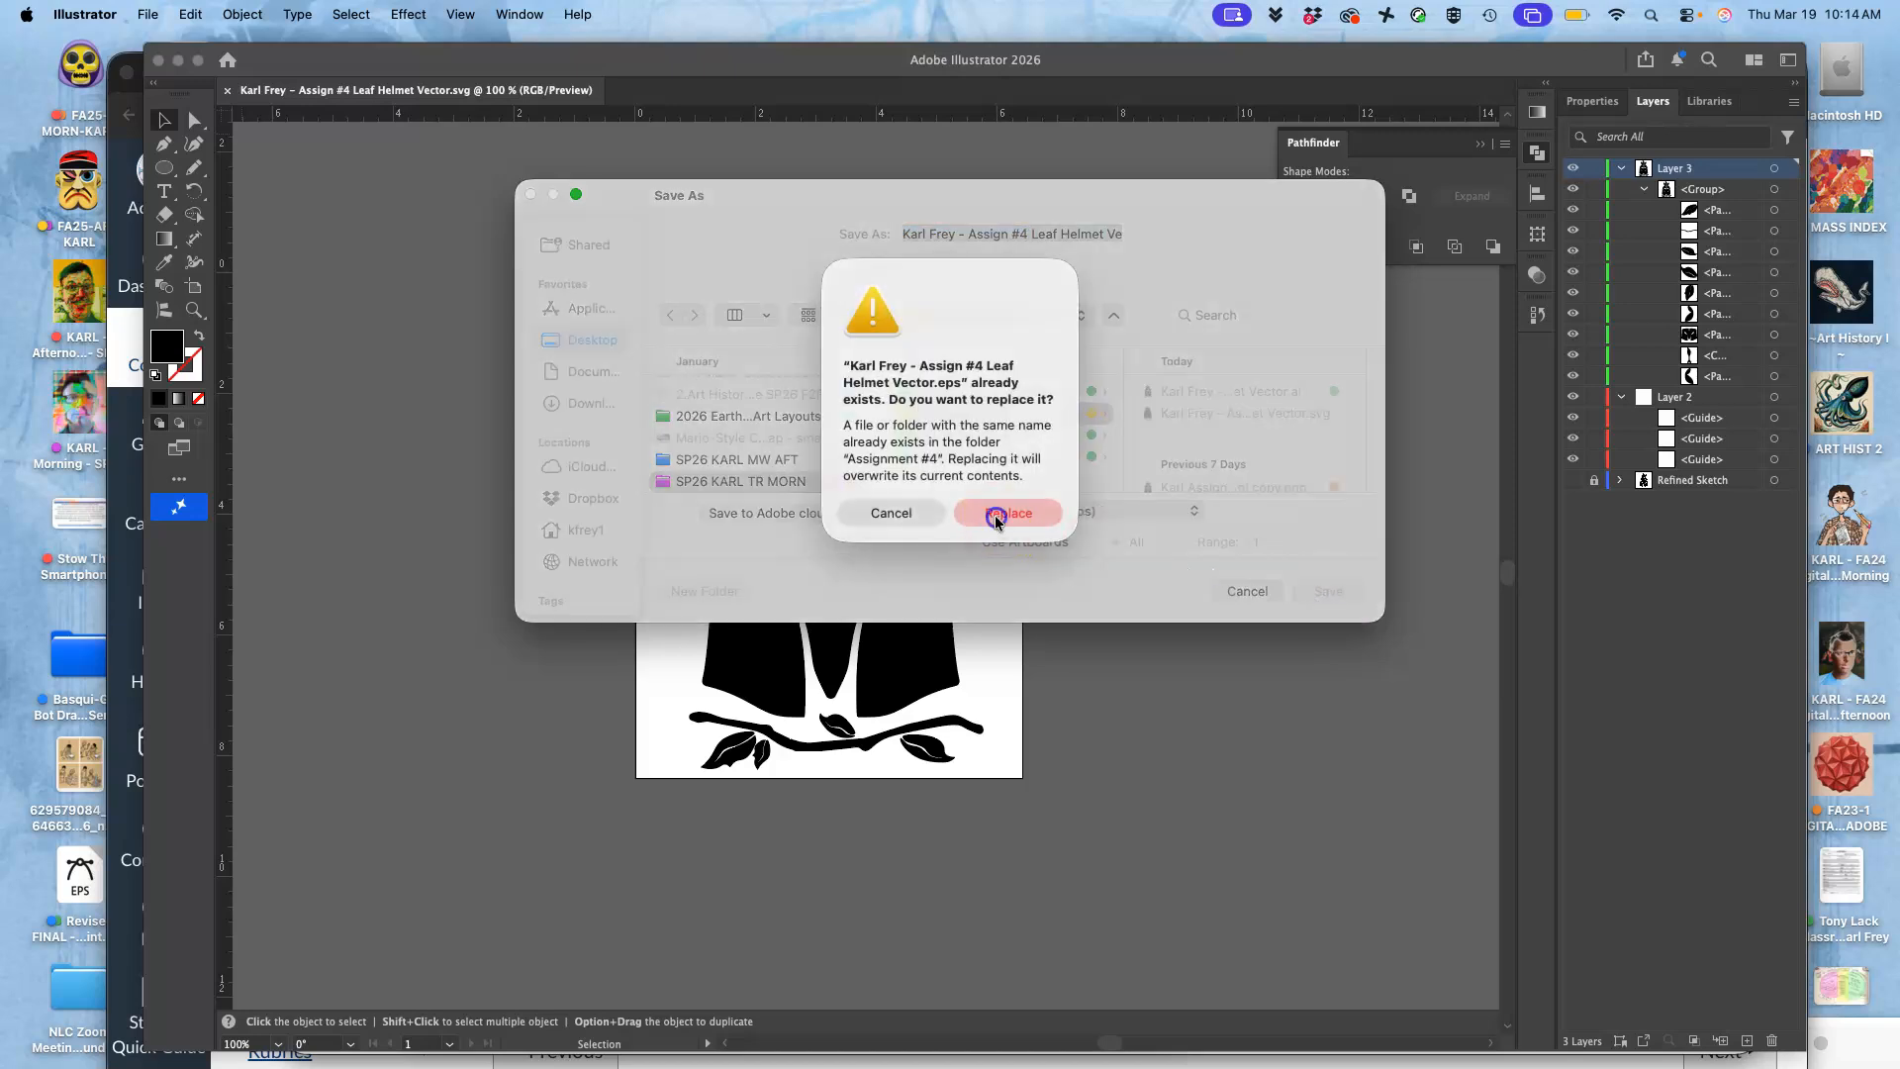
left_click(1171, 833)
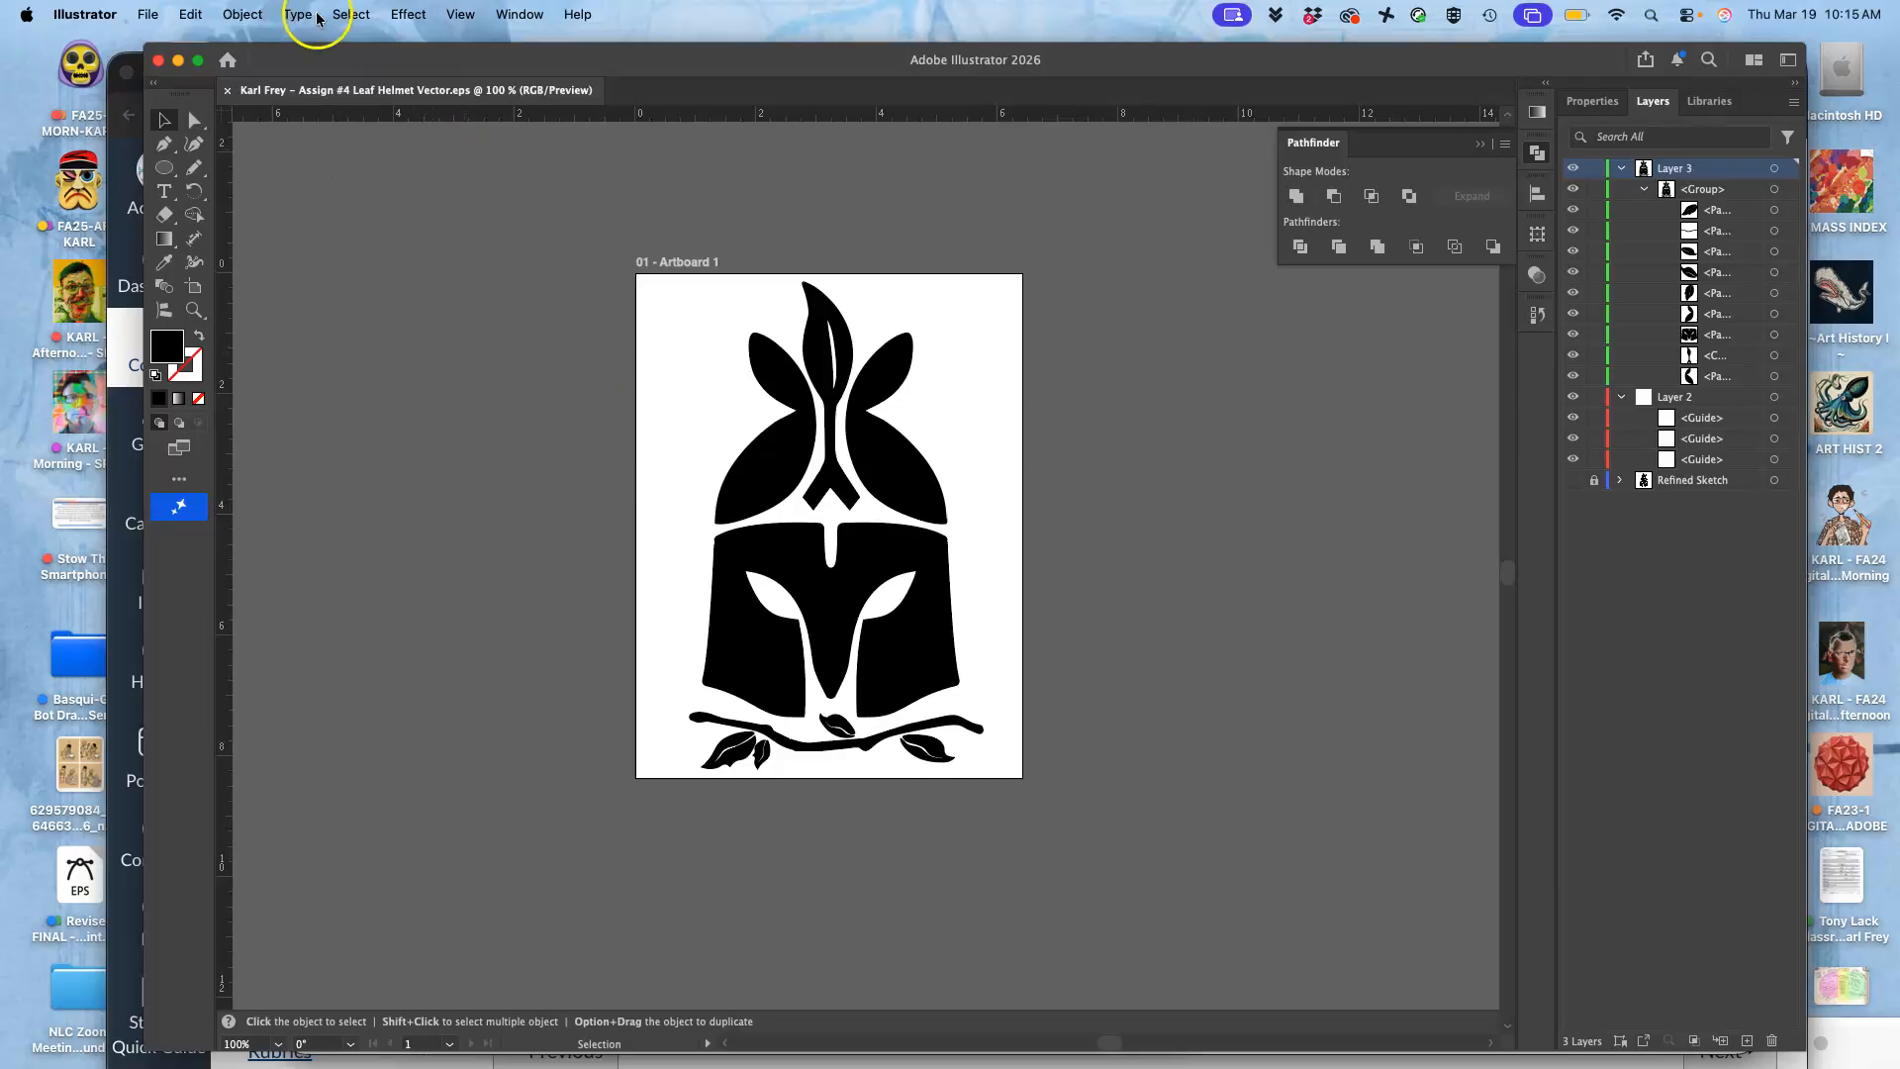
- Quit Illustrator and return to the Finder window of the Assignment #4 folder
left_click(85, 15)
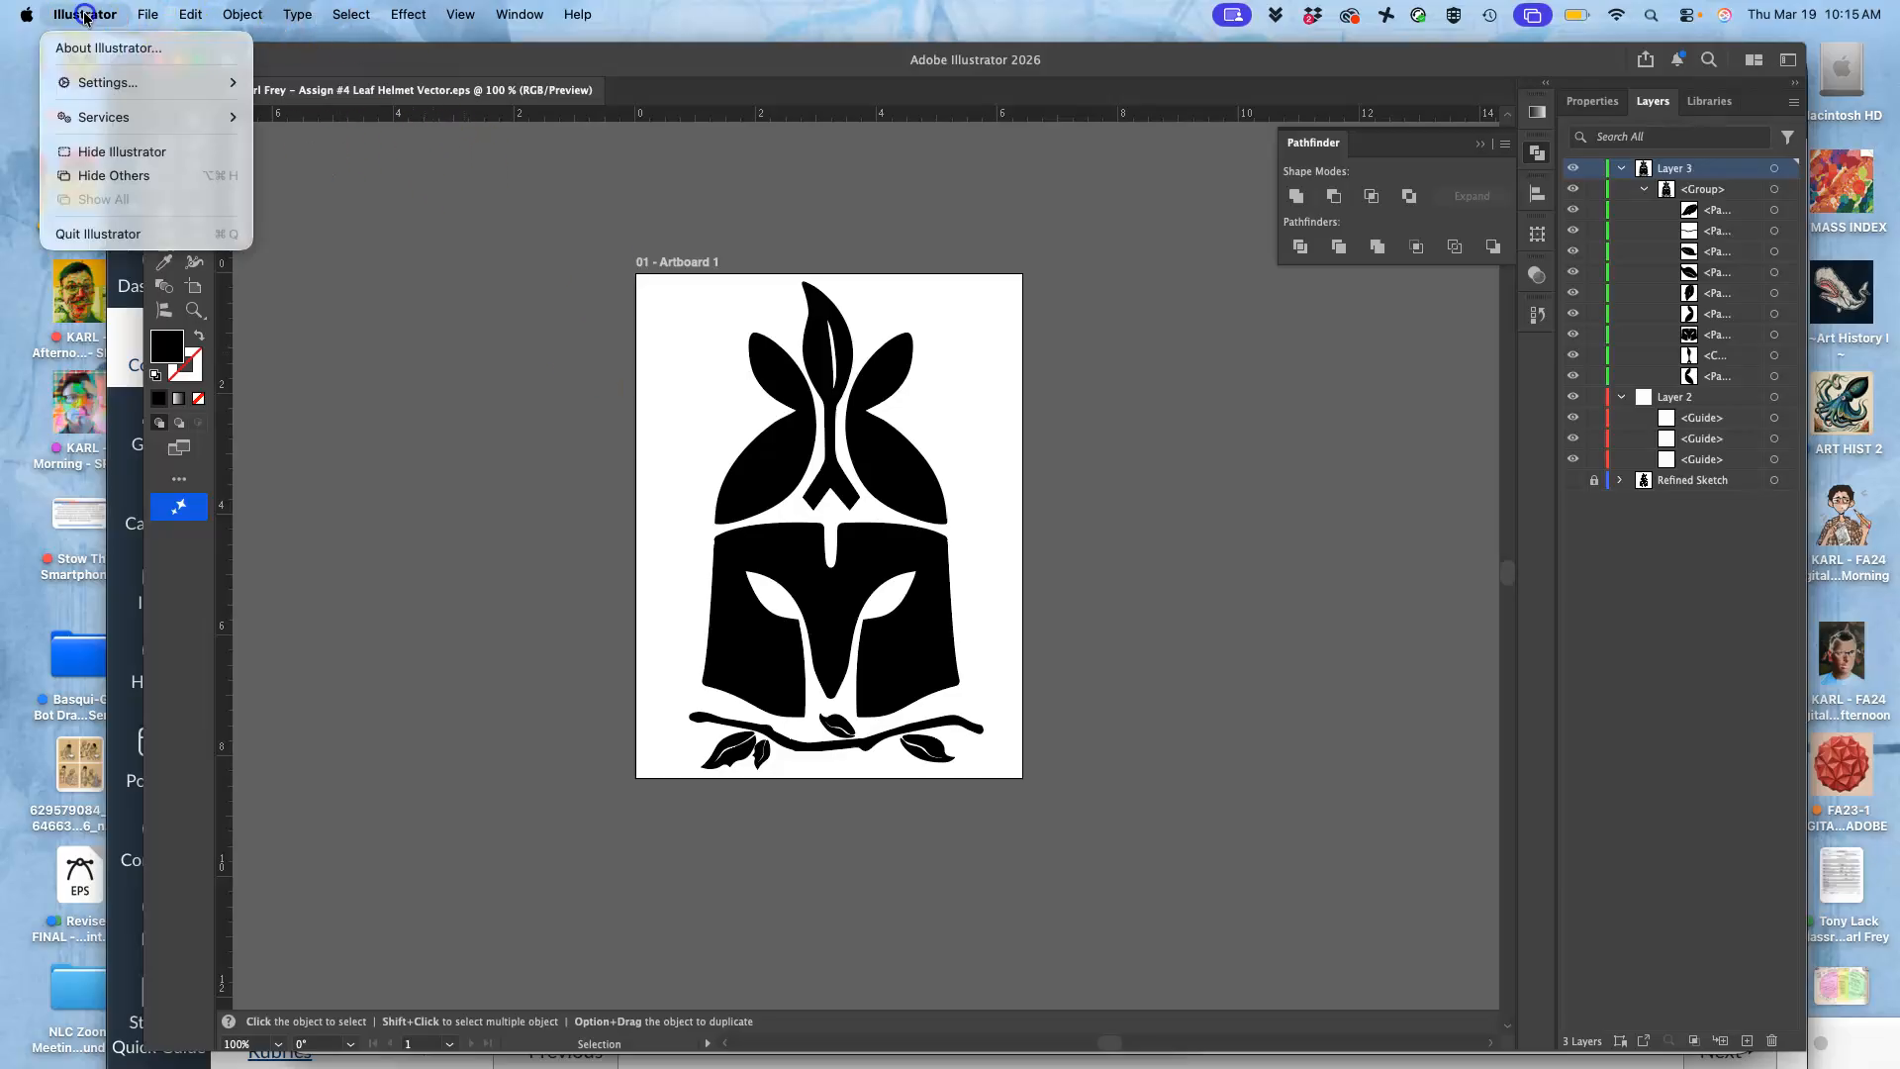
left_click(98, 233)
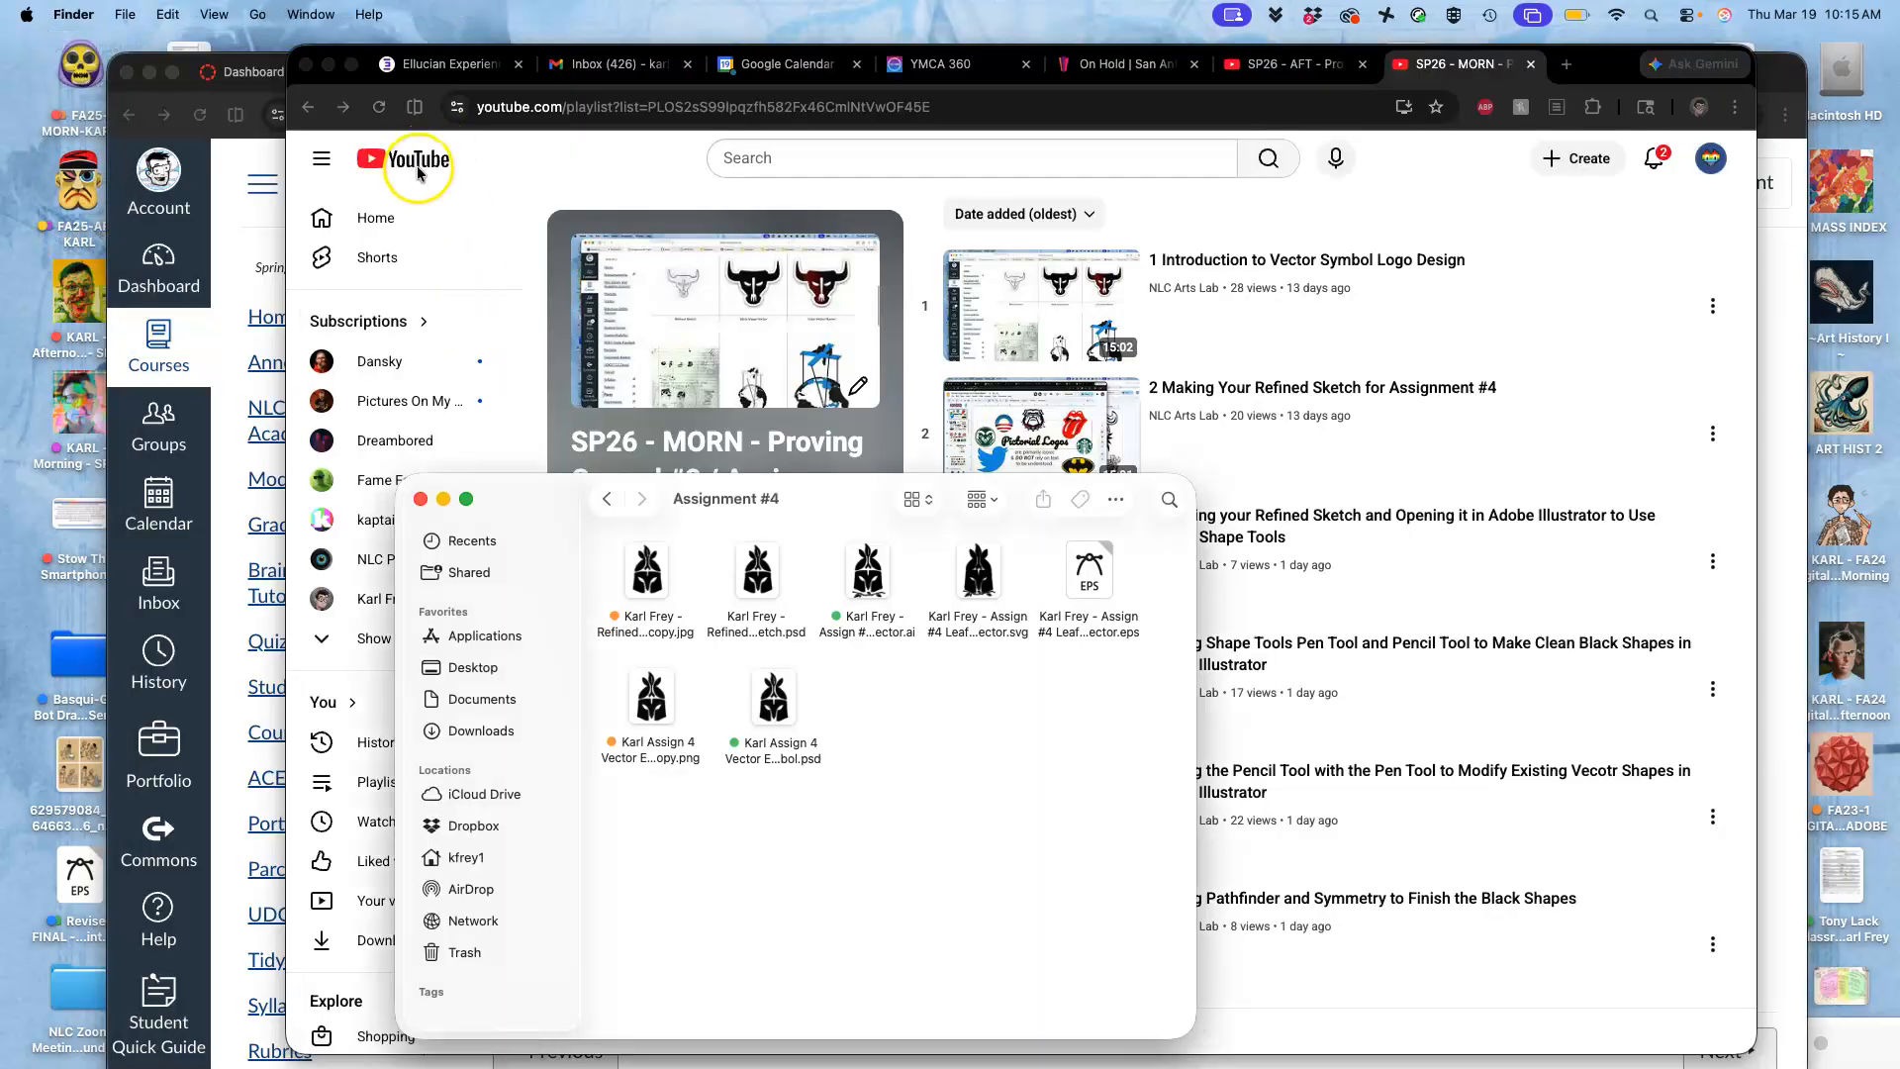
left_click(947, 755)
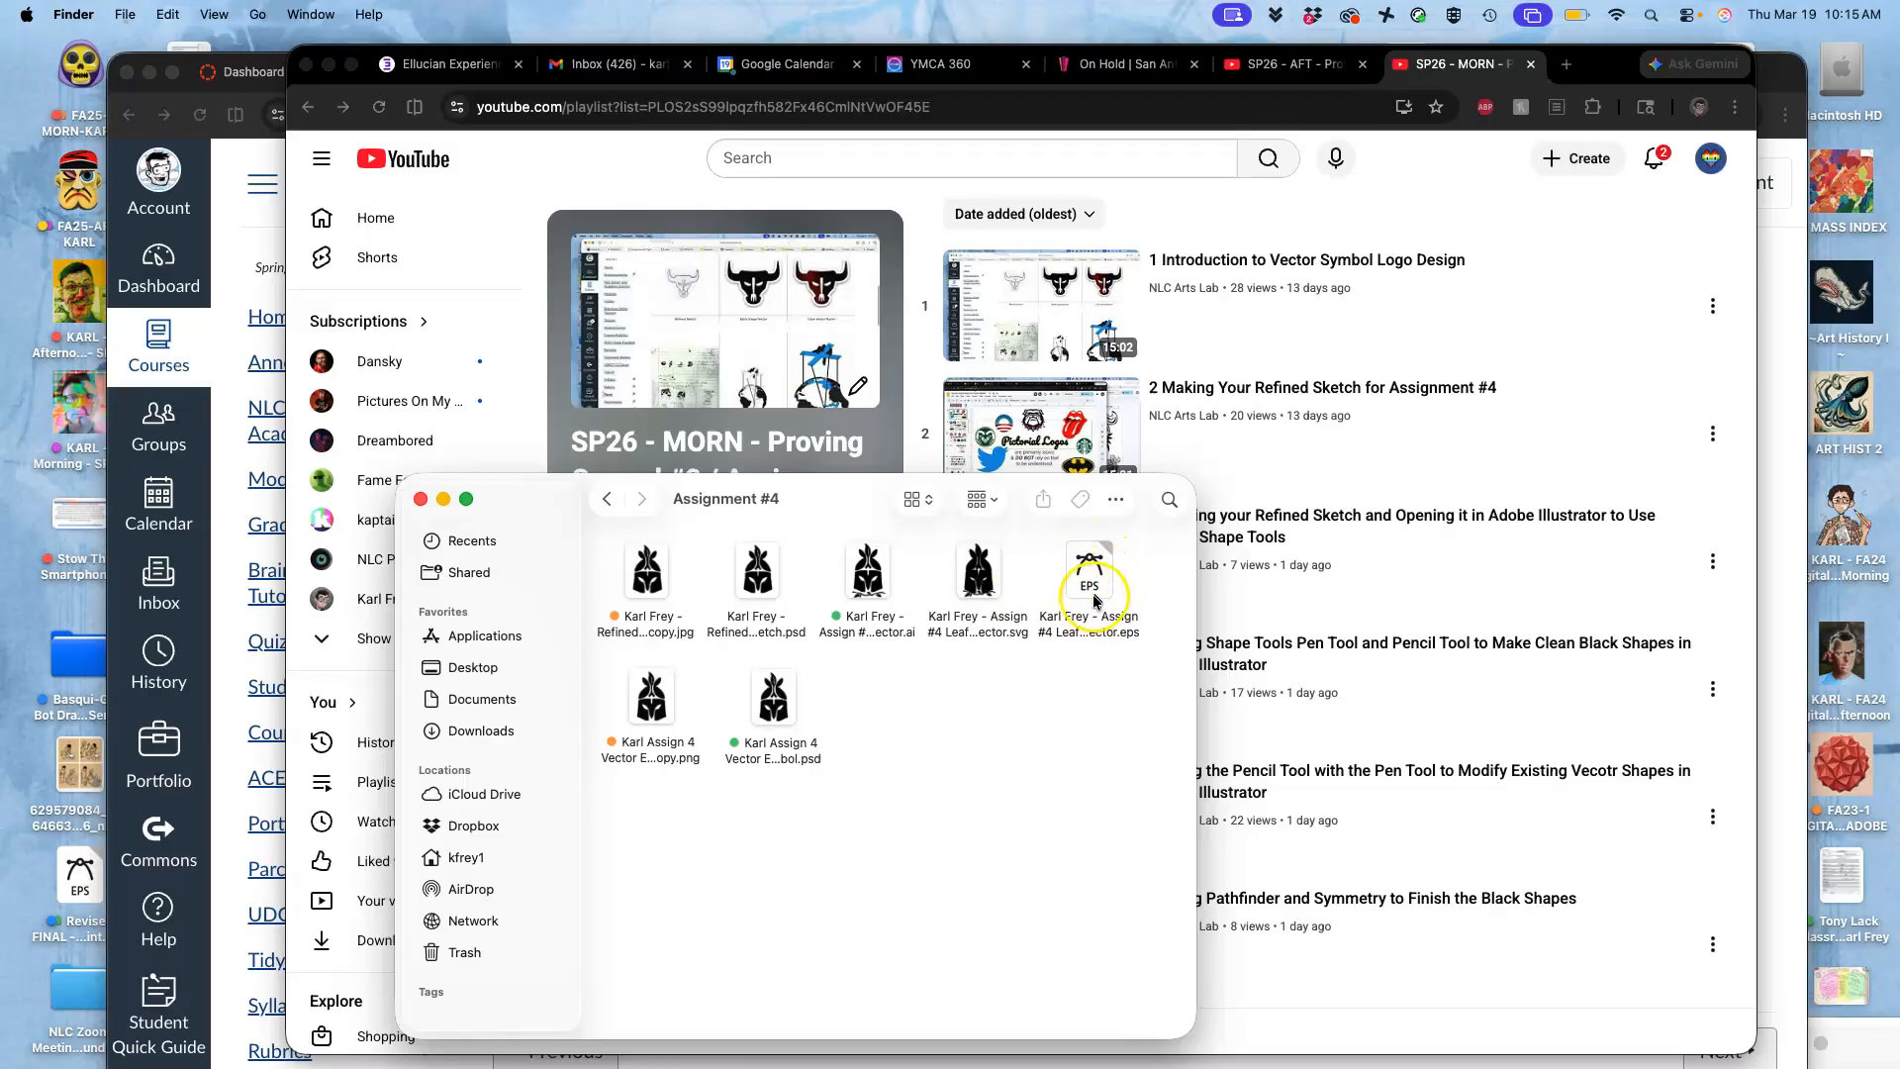
- Tag the Leaf Helmet Vector SVG and EPS files purple in Finder and deselect them
left_click(1130, 589)
left_click_drag(1130, 590, 965, 589)
right_click(965, 591)
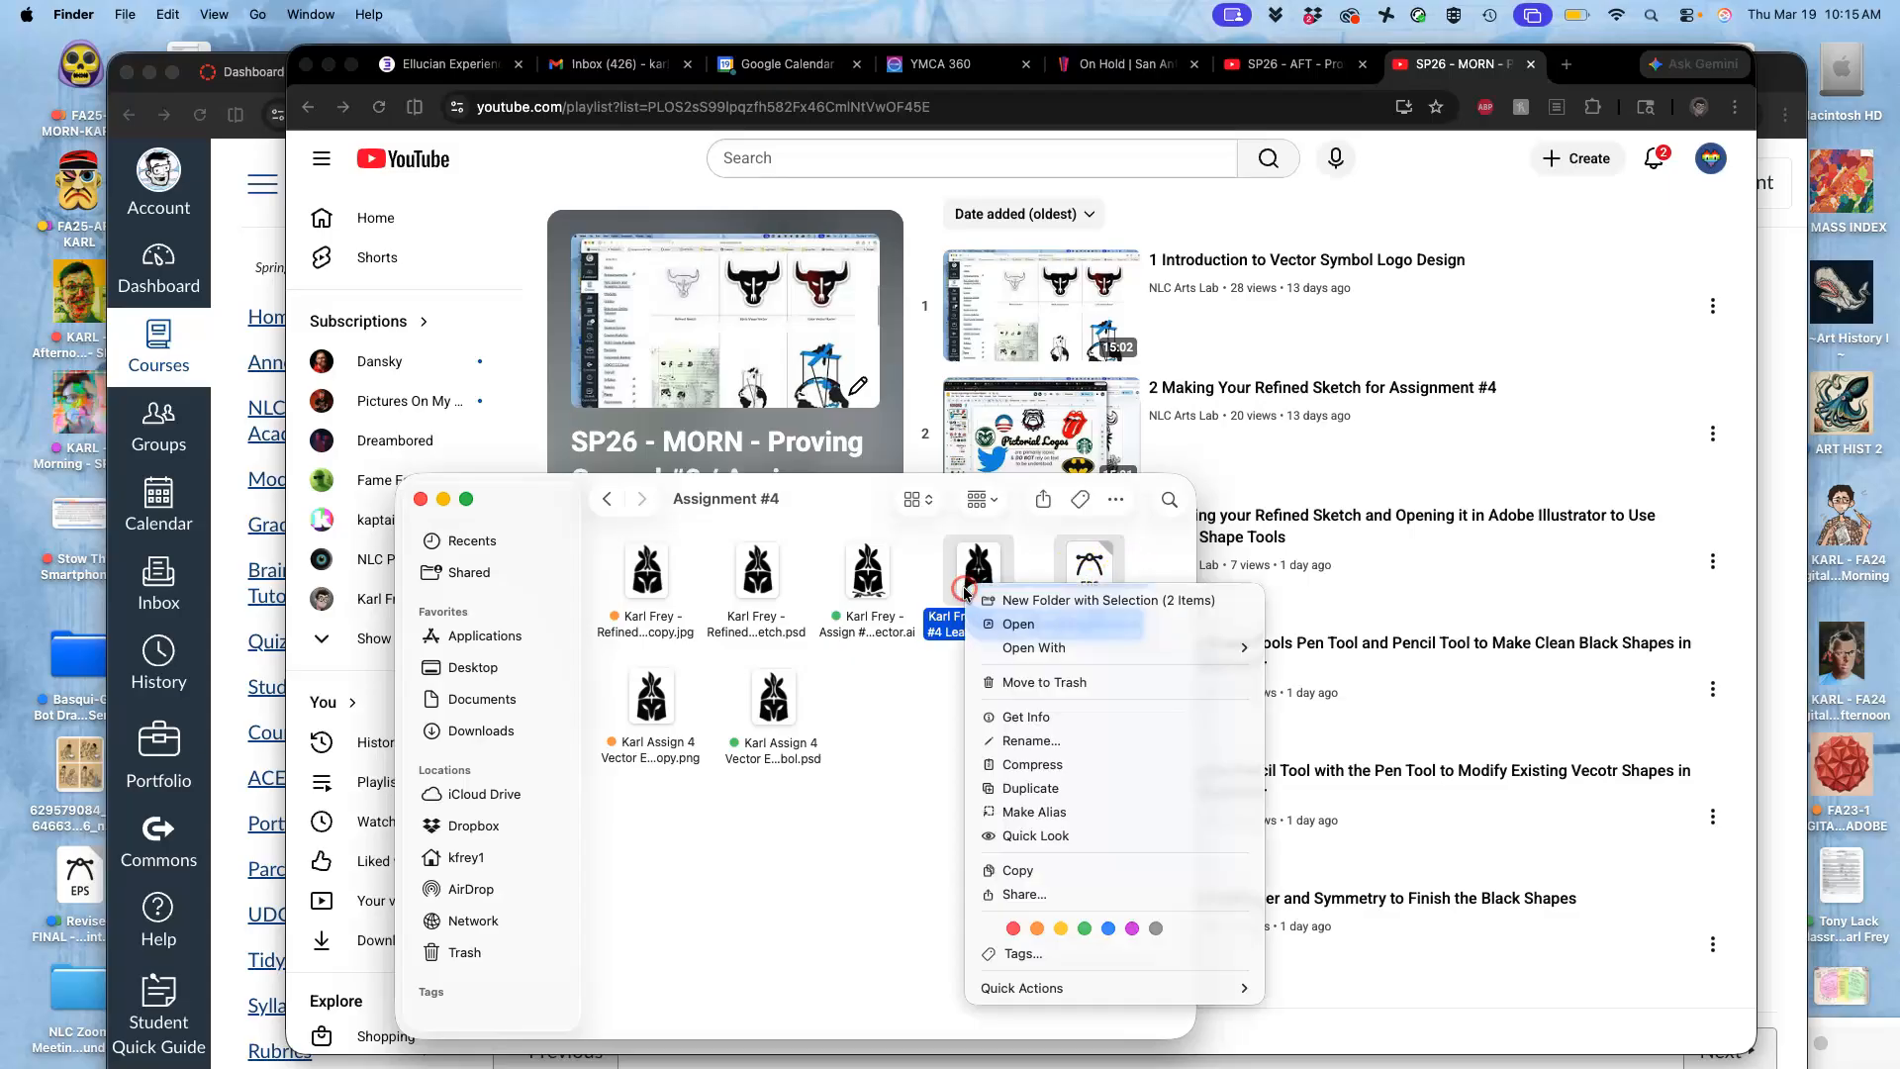
left_click(1133, 929)
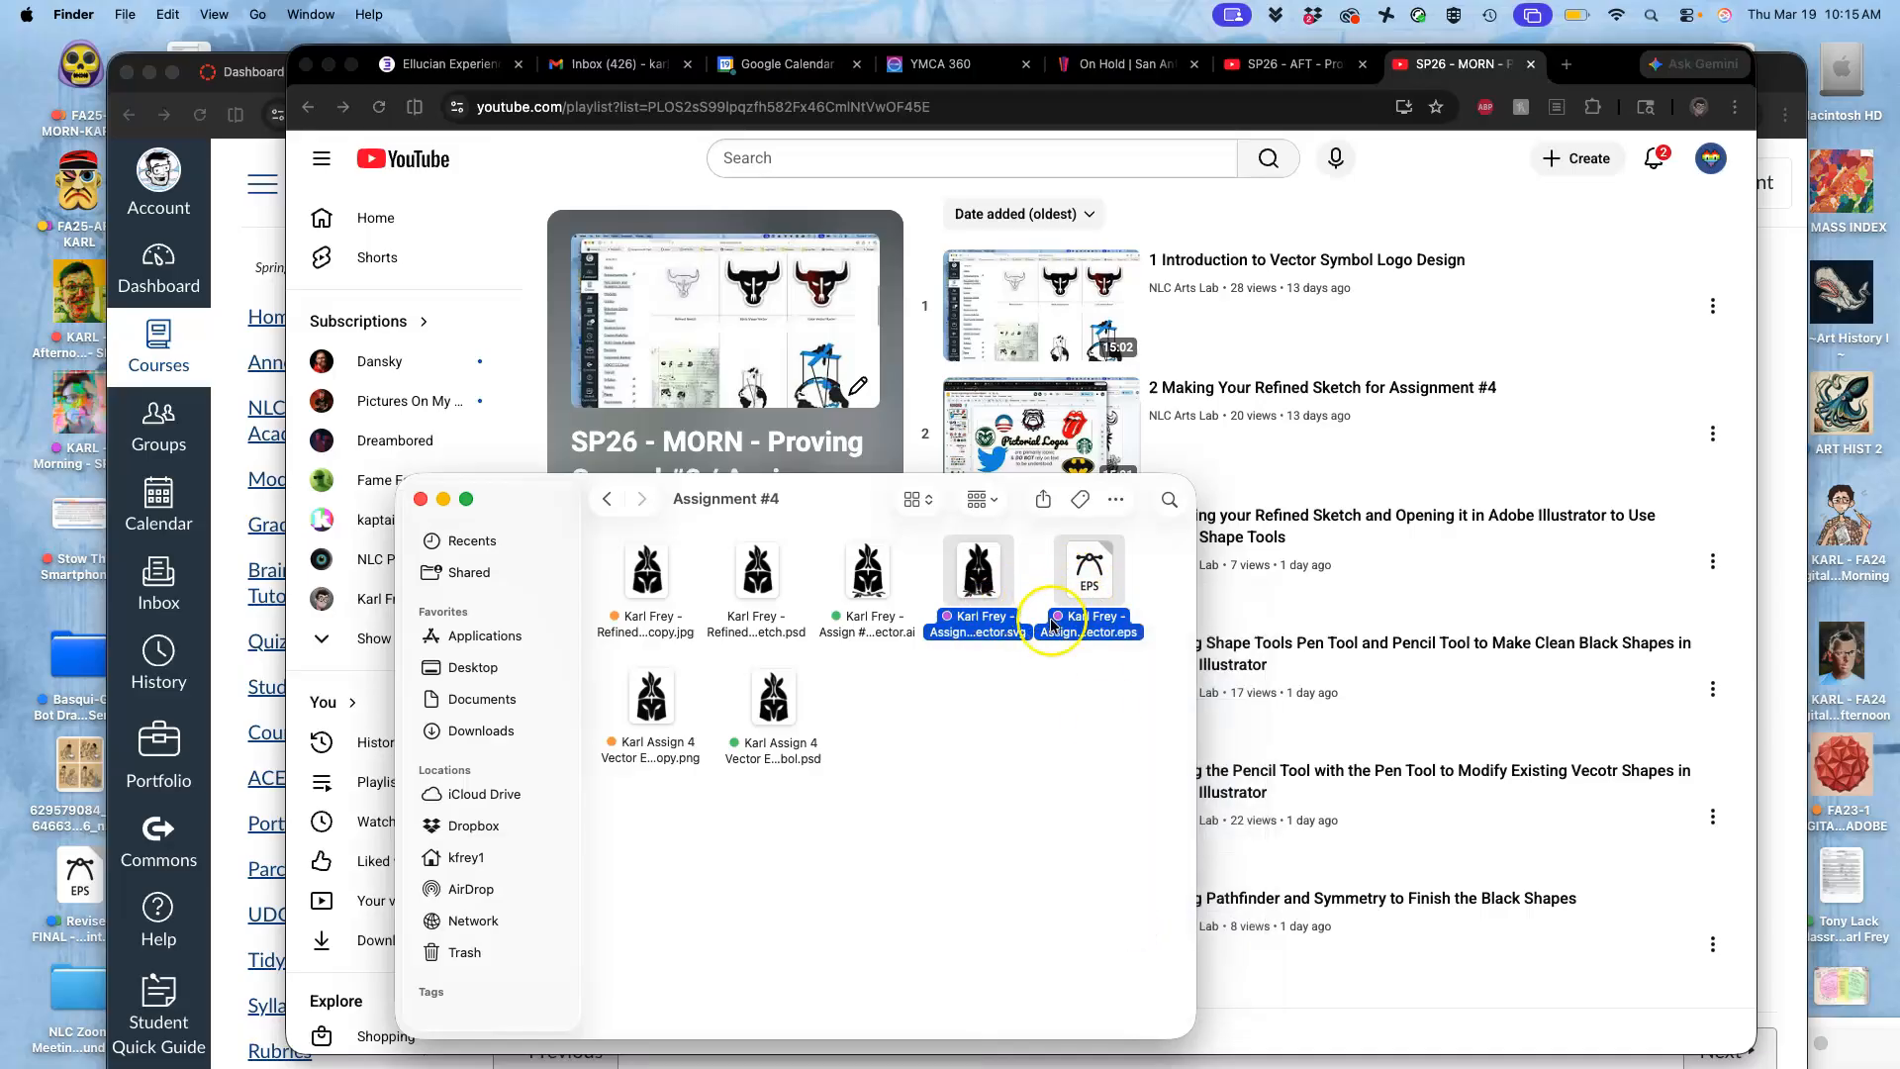
left_click(1025, 715)
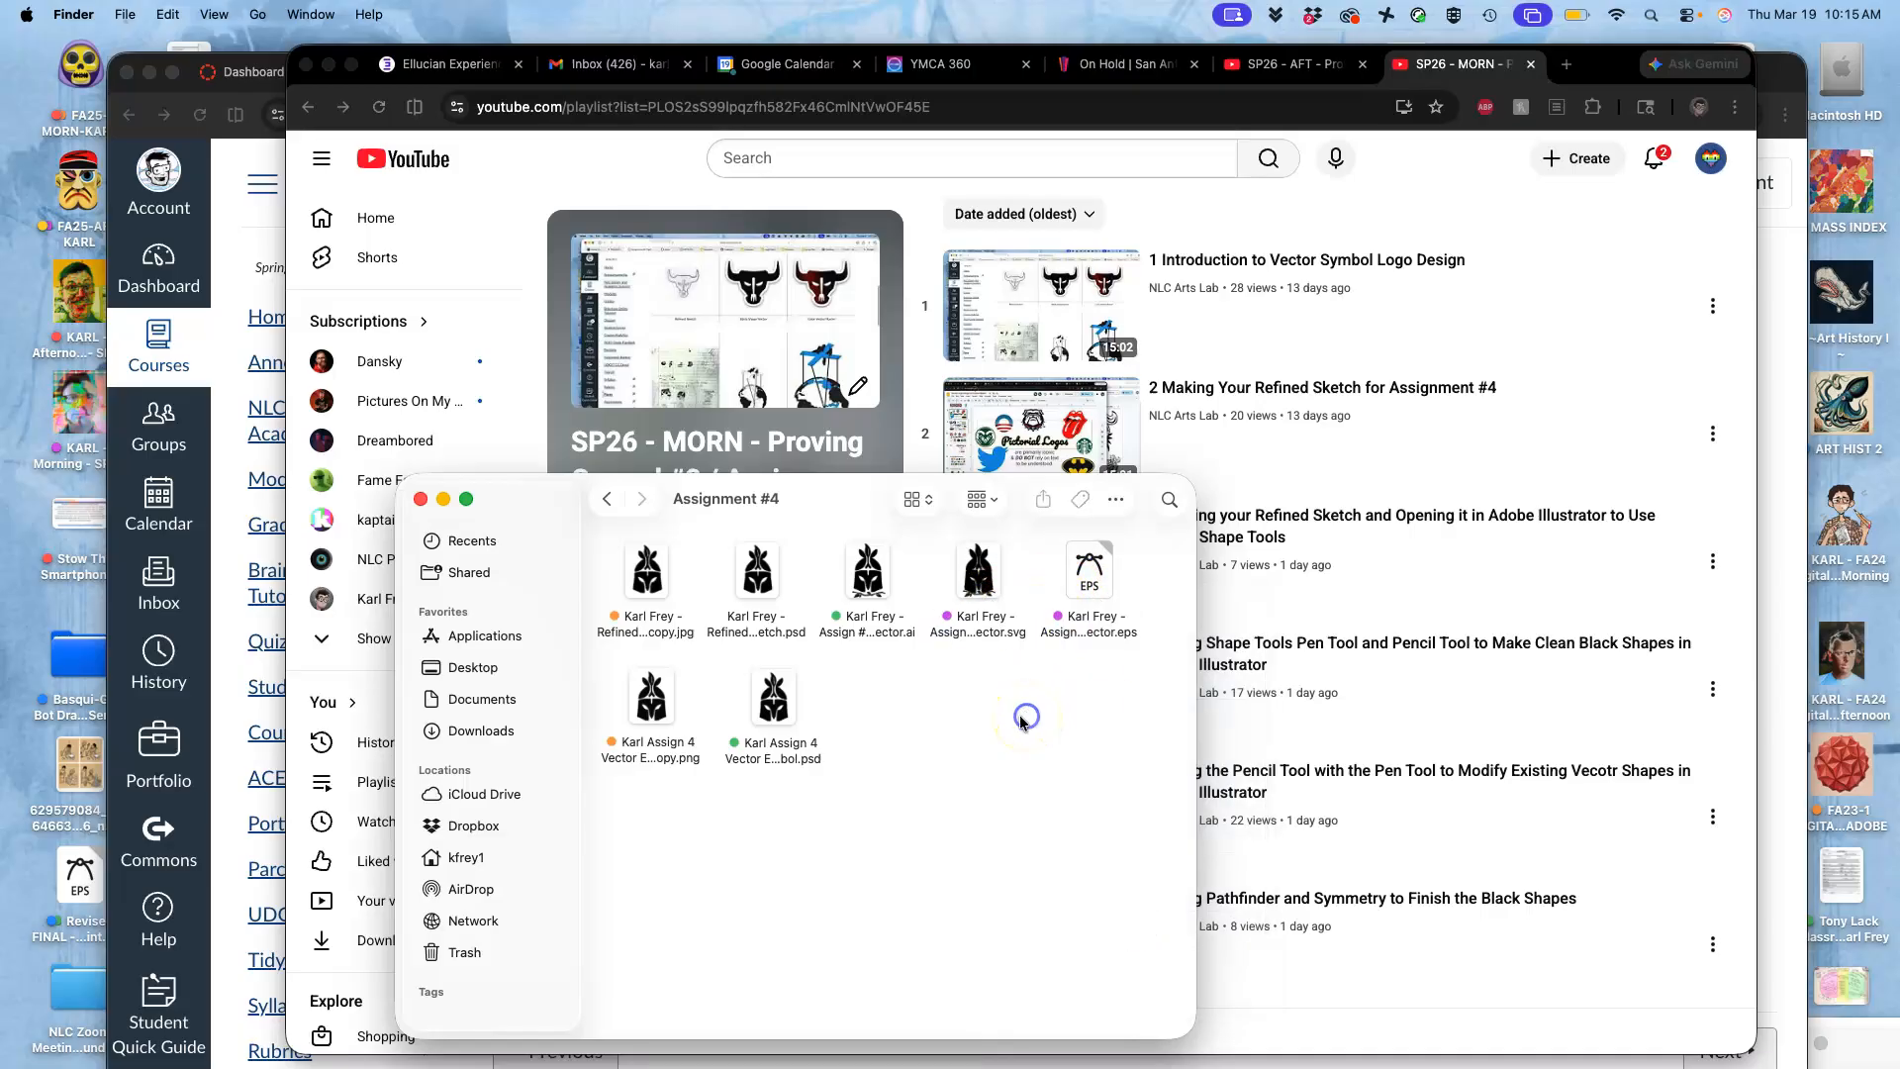
- Open the Assign 4 PNG copy in Preview to view the helmet image, close it and return to Finder
left_click(658, 718)
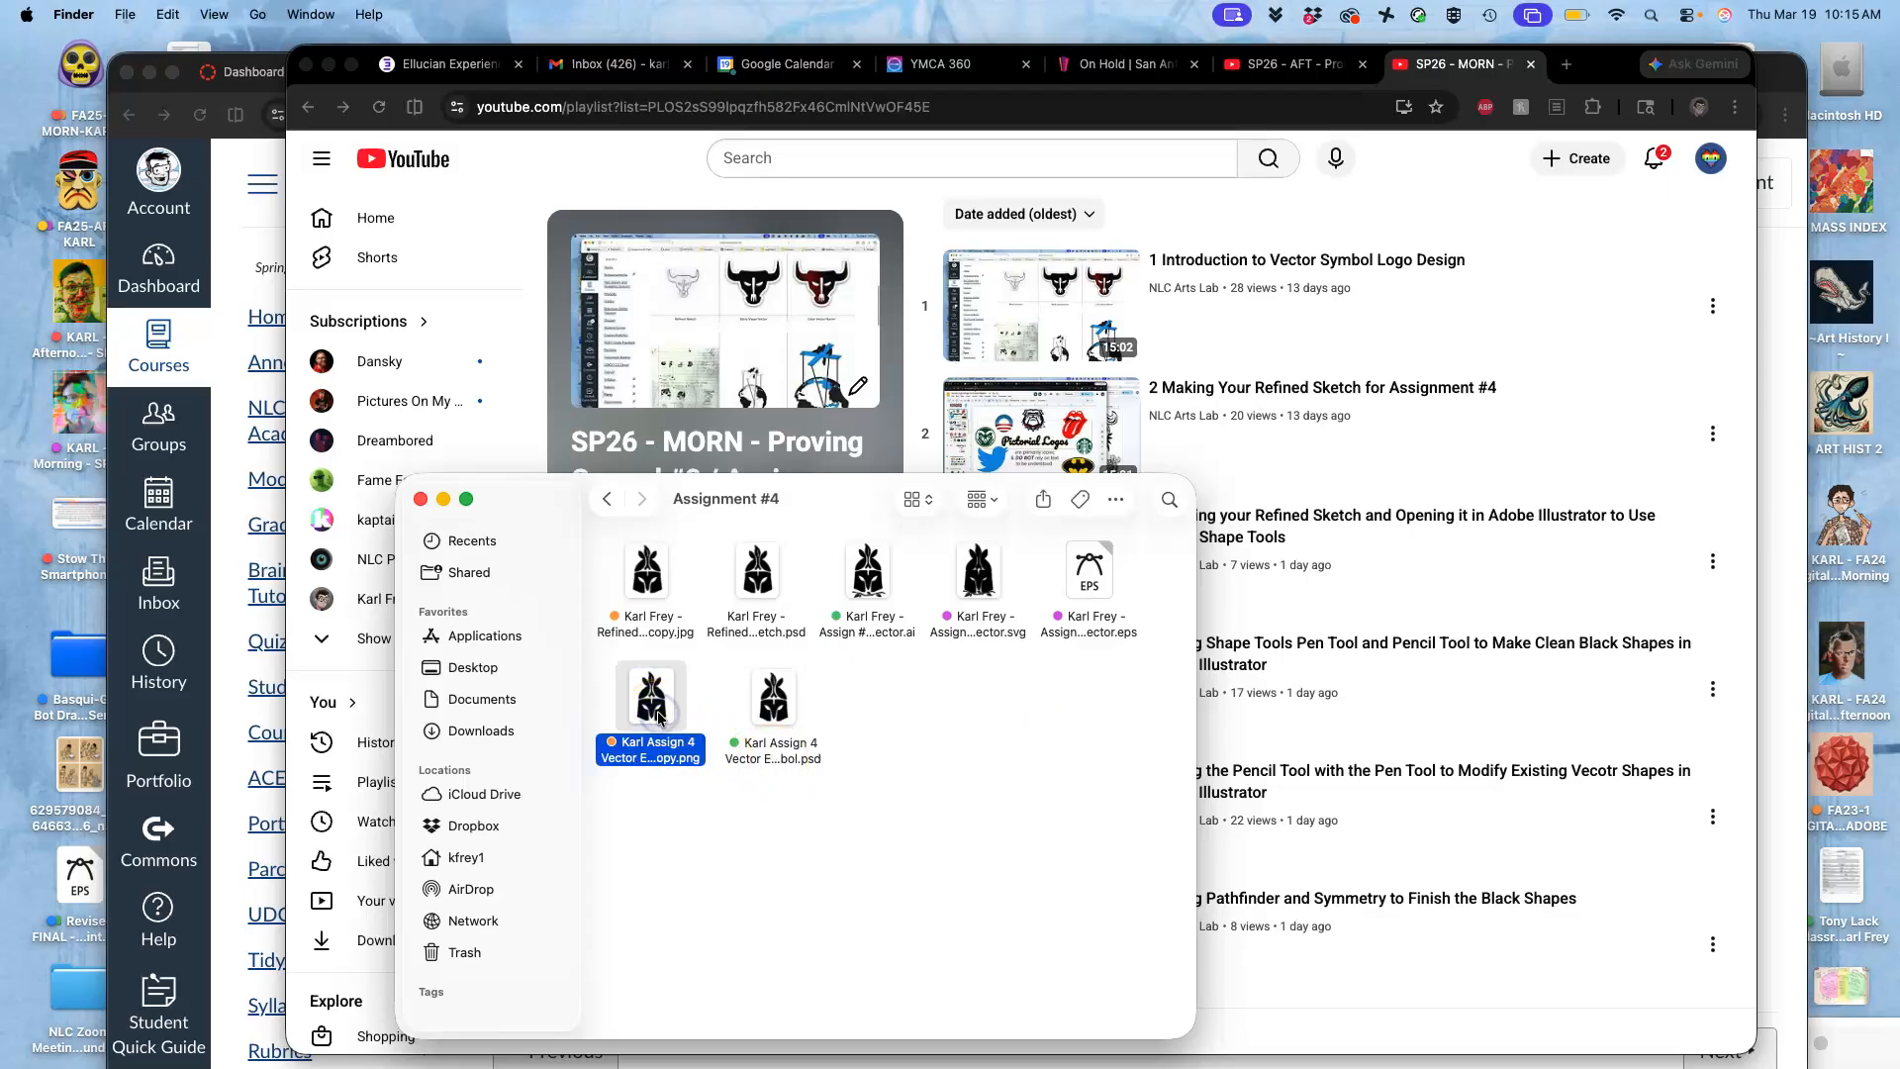
double_click(658, 715)
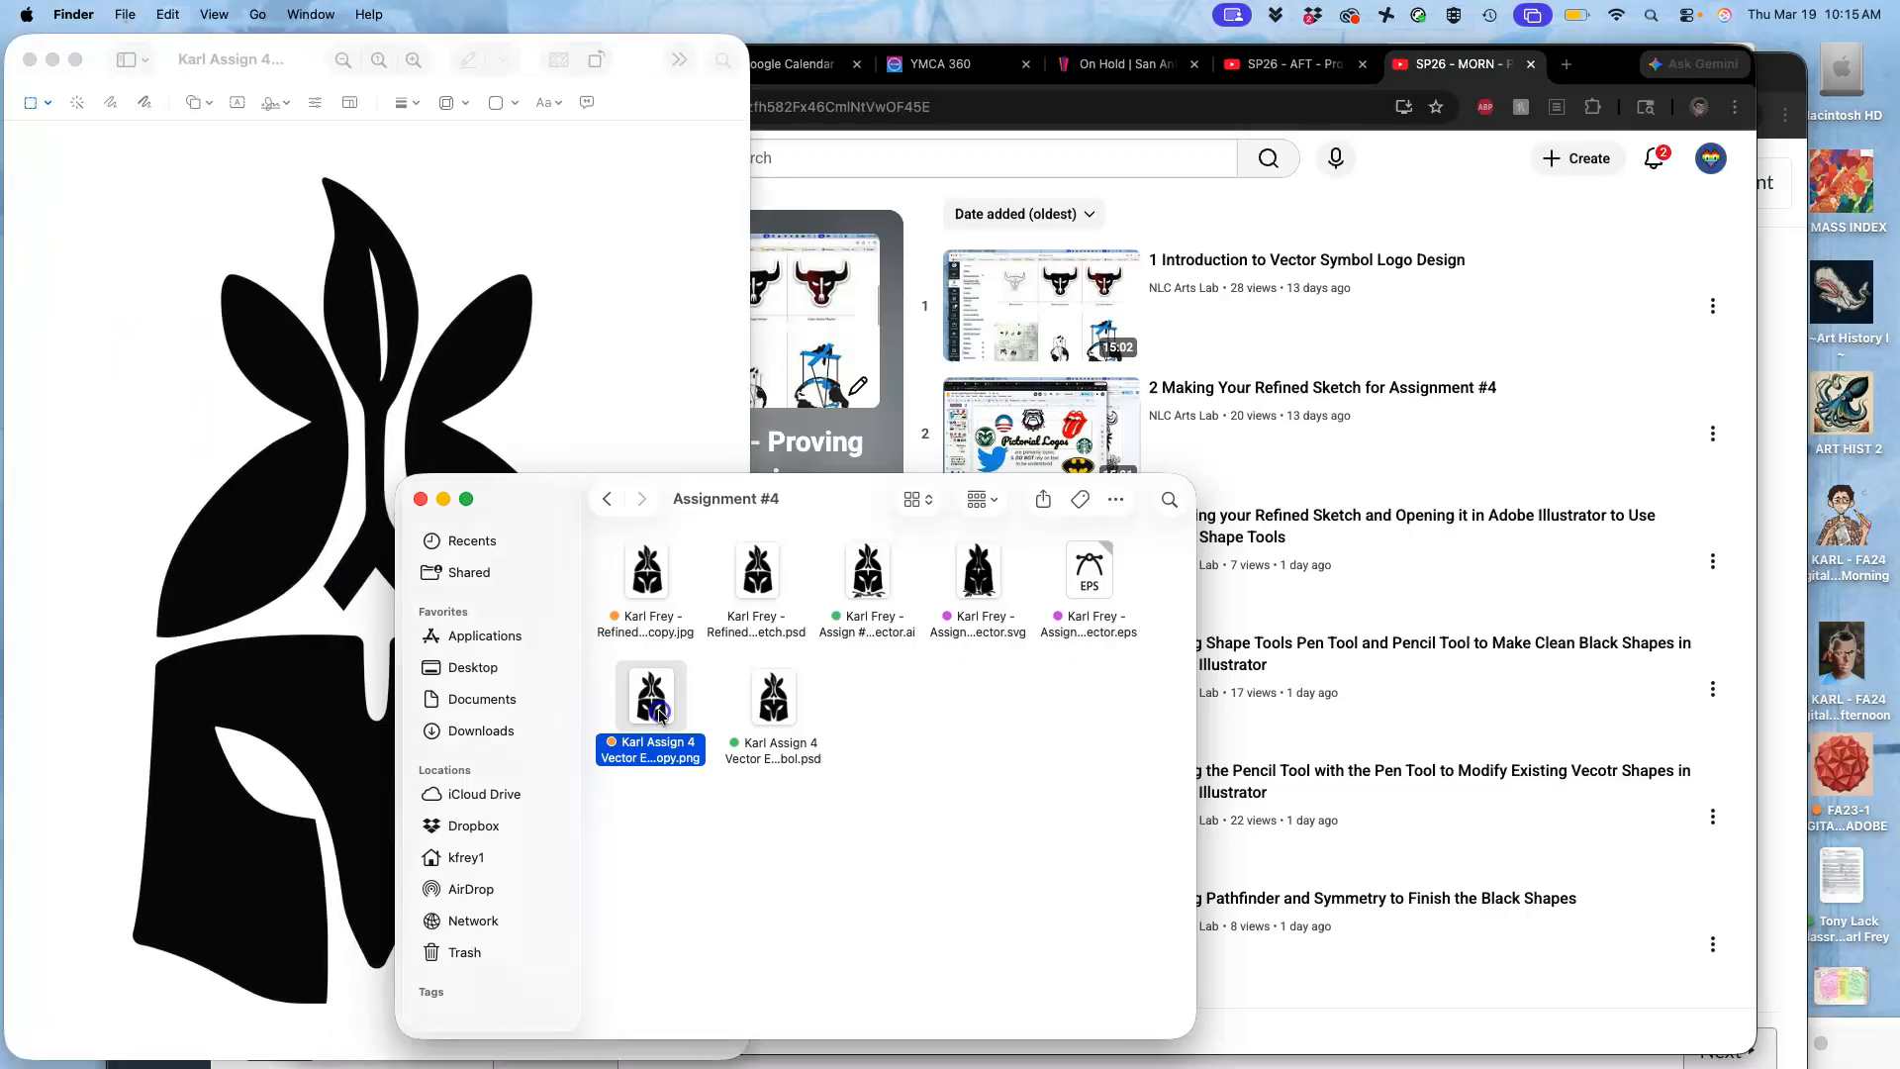
left_click(288, 696)
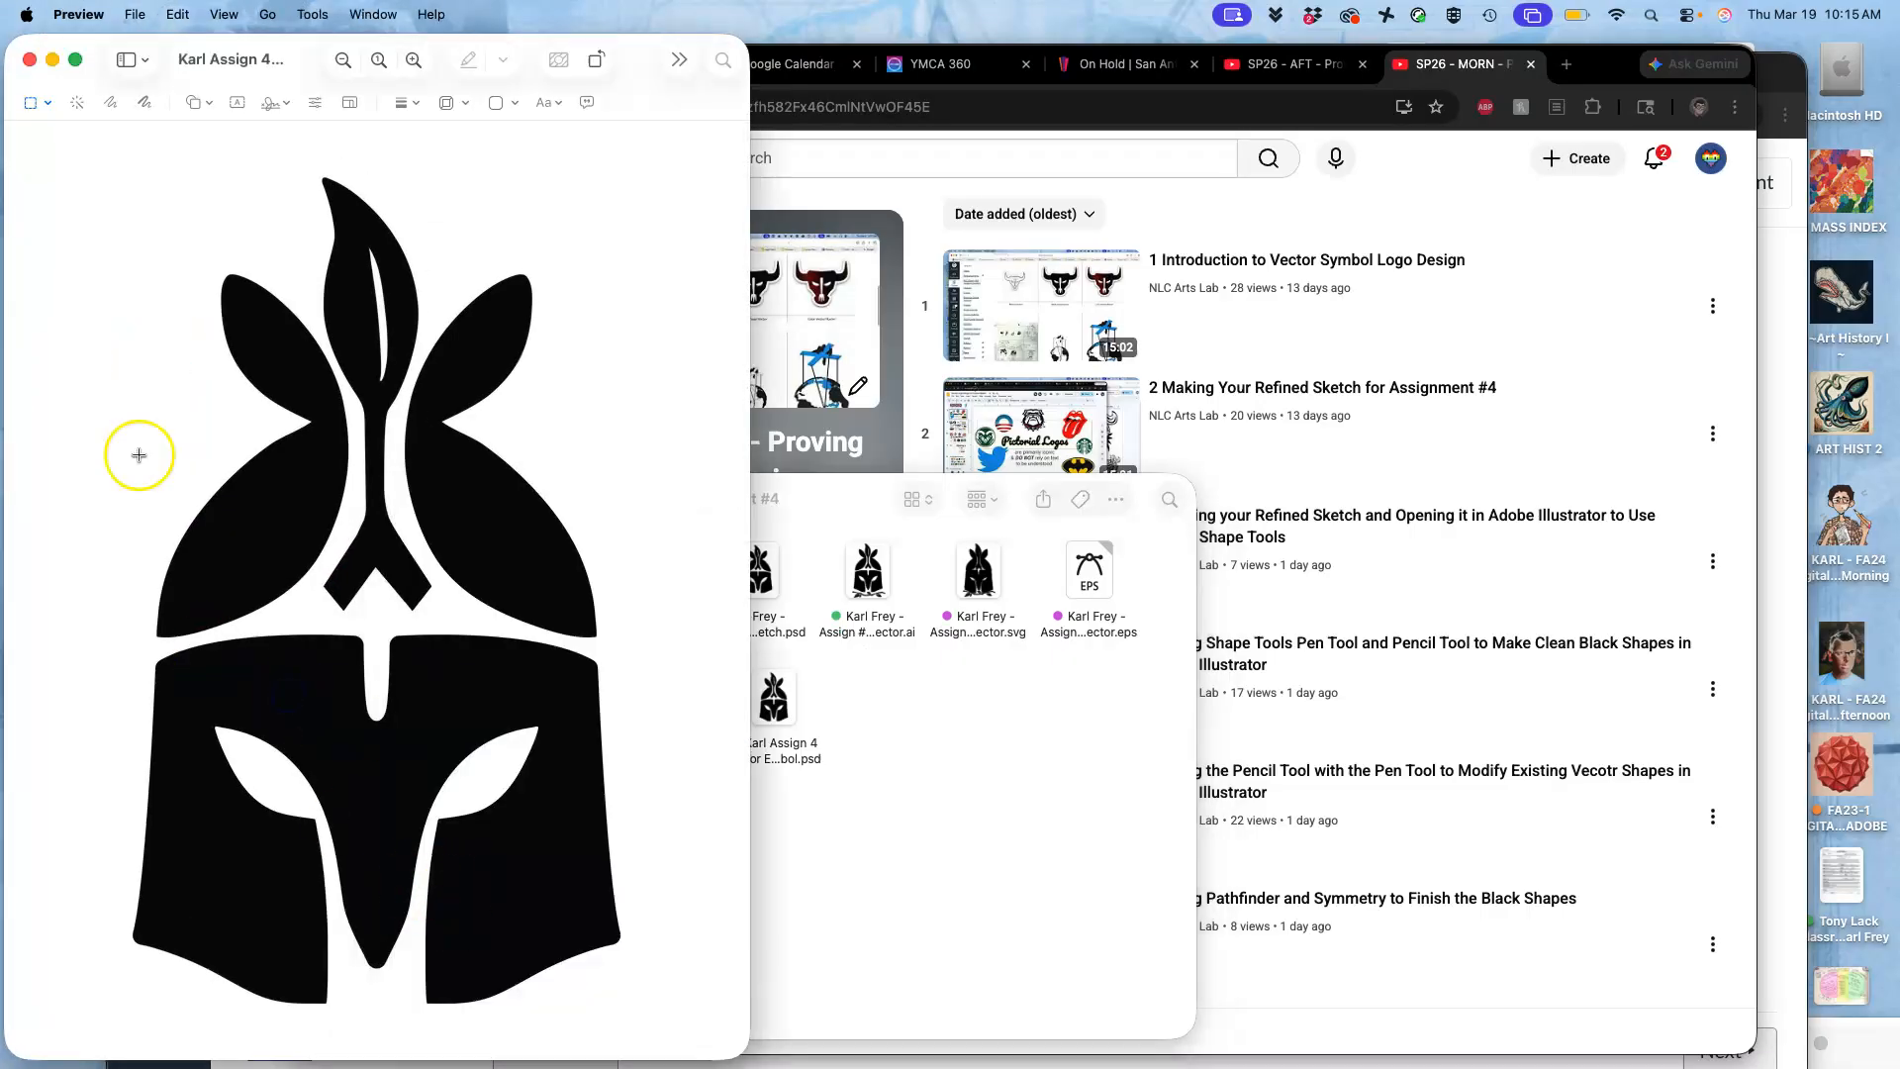
left_click(29, 59)
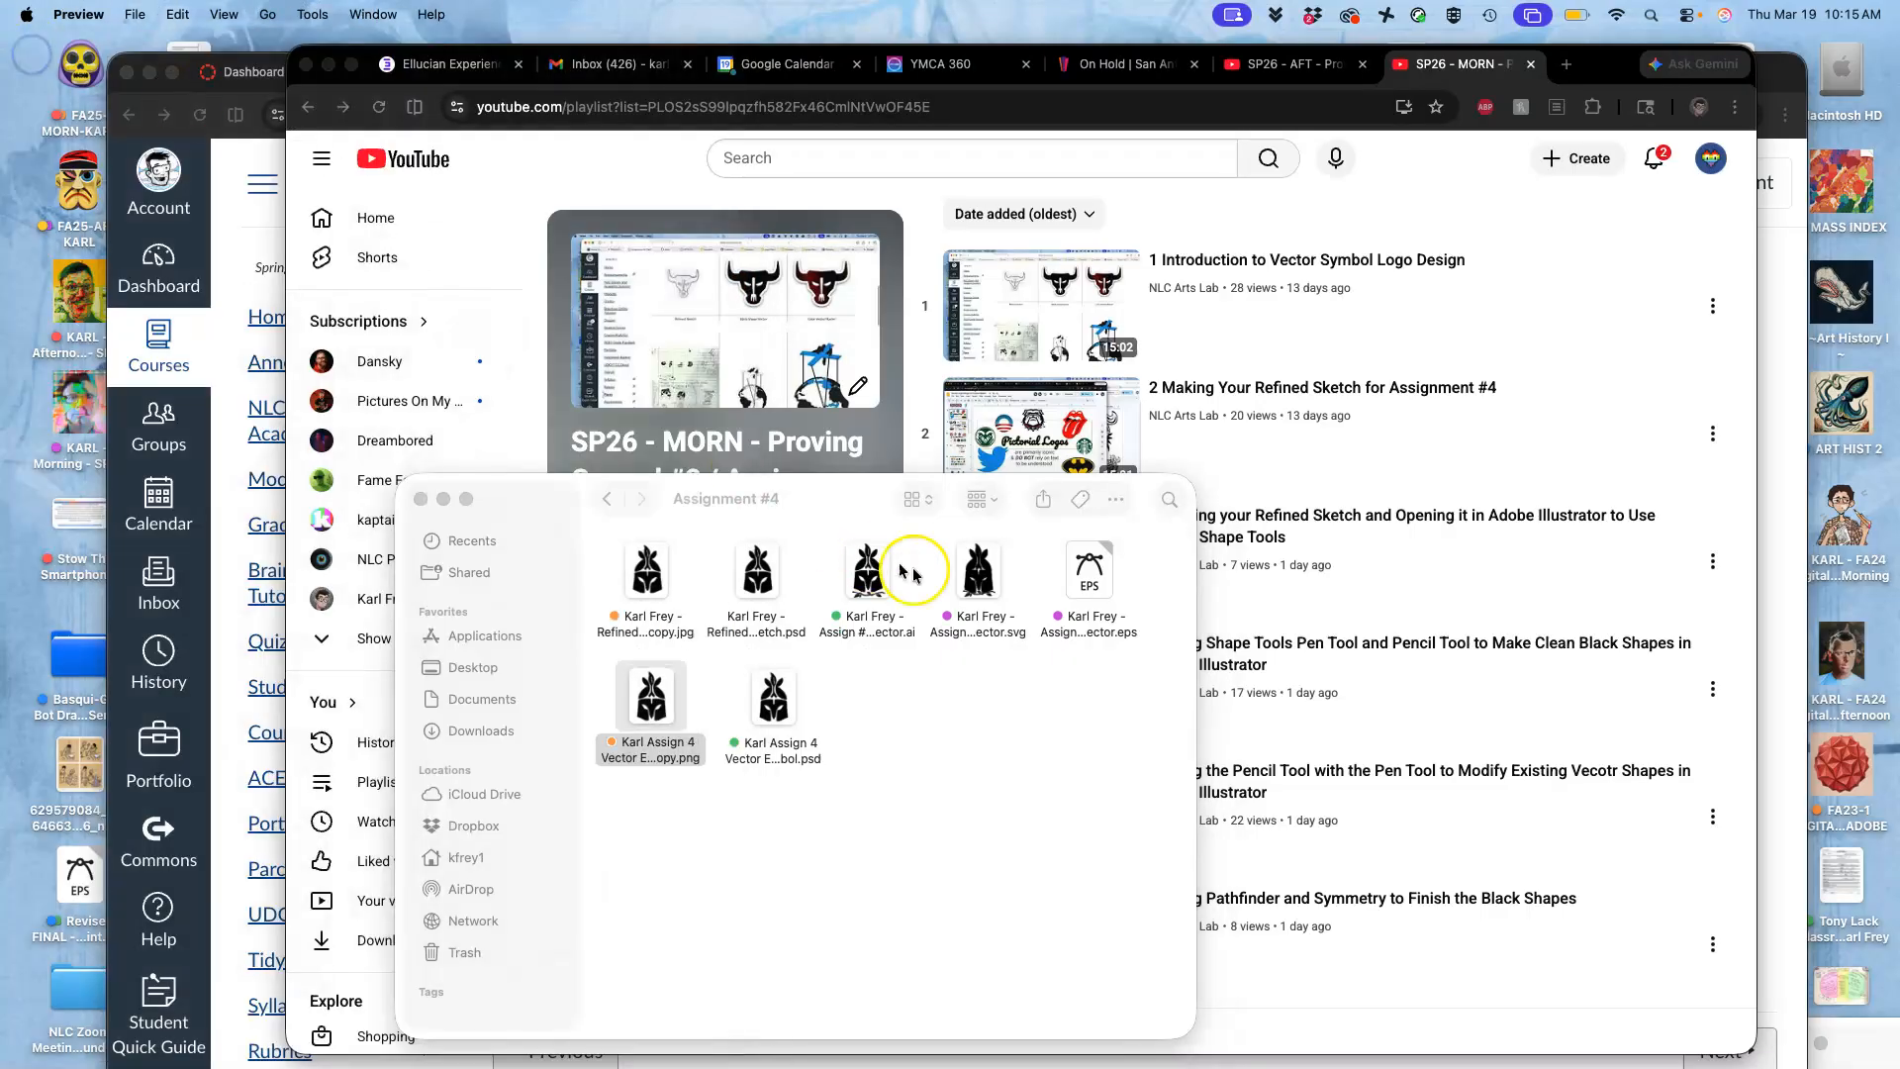
left_click(951, 688)
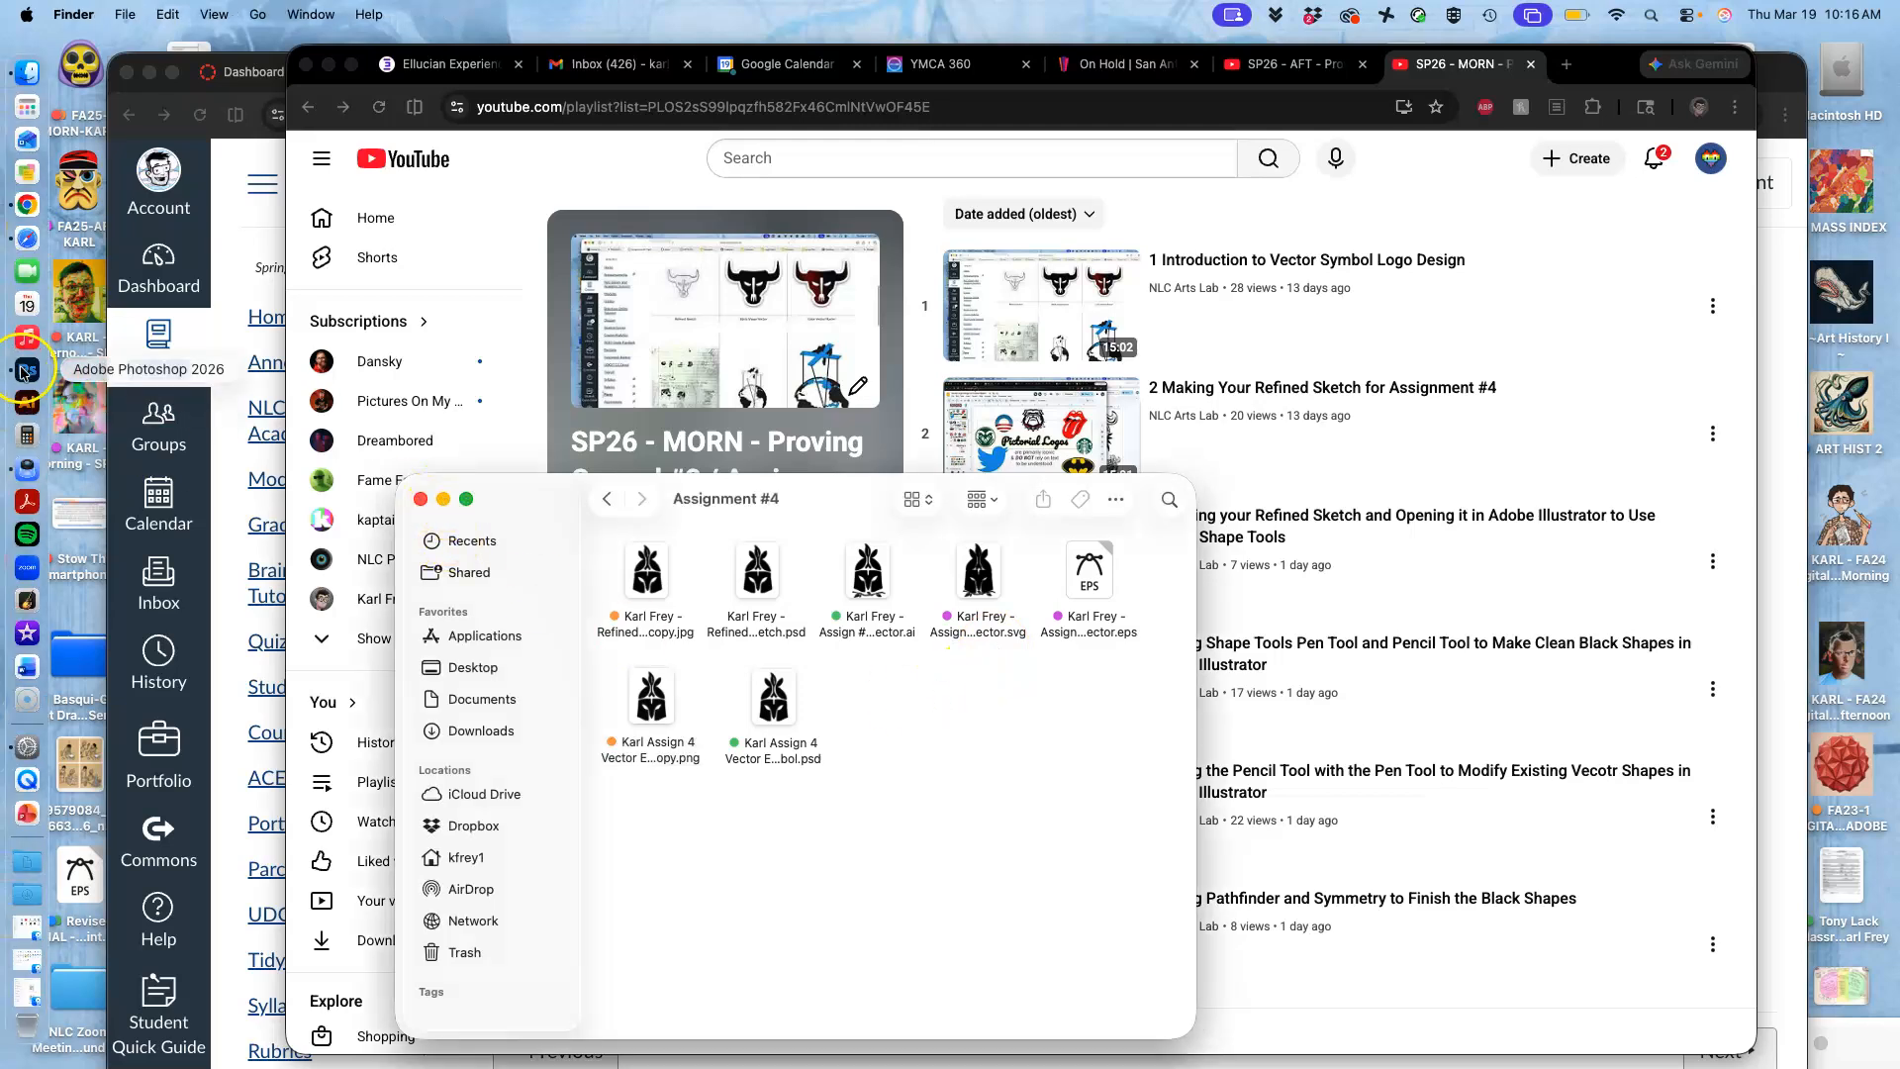
- Switch to Photoshop and create a 7.5 x 9.5 inch, 350 pixels/inch document titled with the first name and "Assignment #4 Leaf Helmet Vector"
left_click(8, 382)
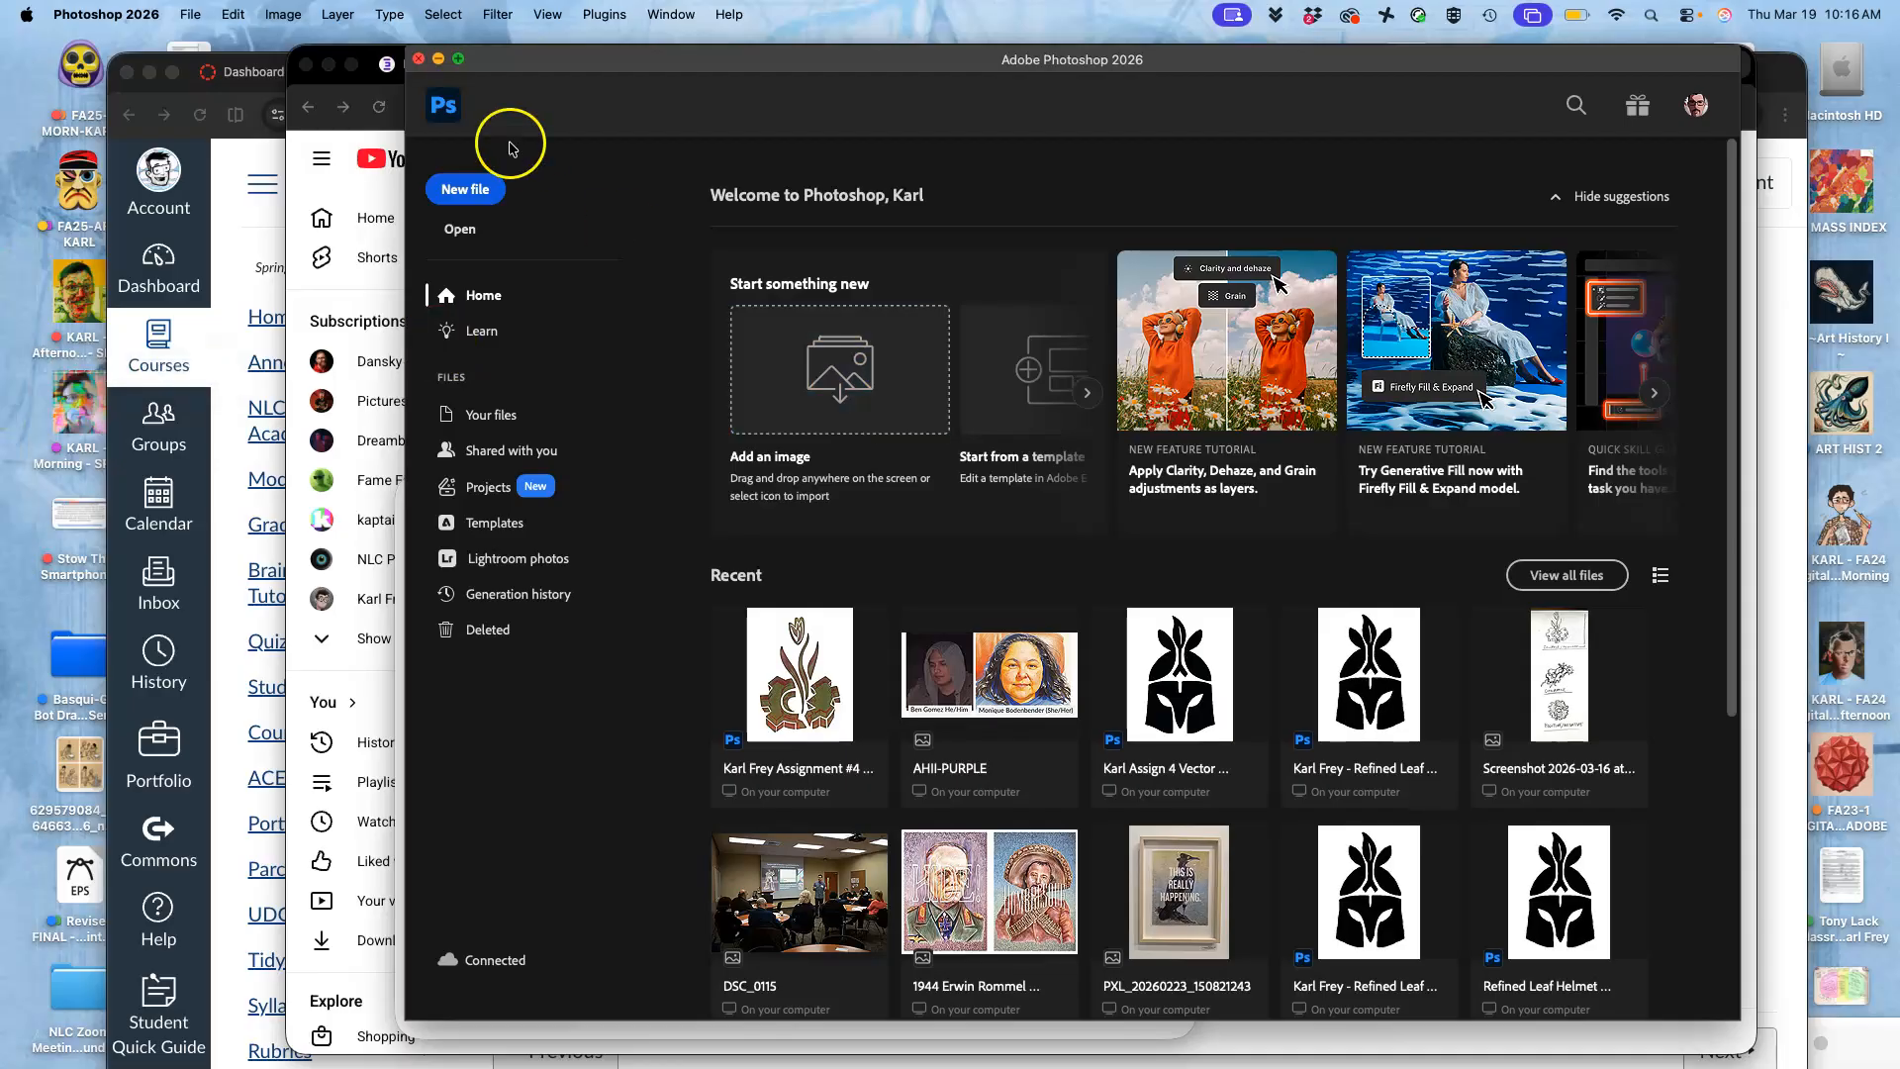
left_click(463, 192)
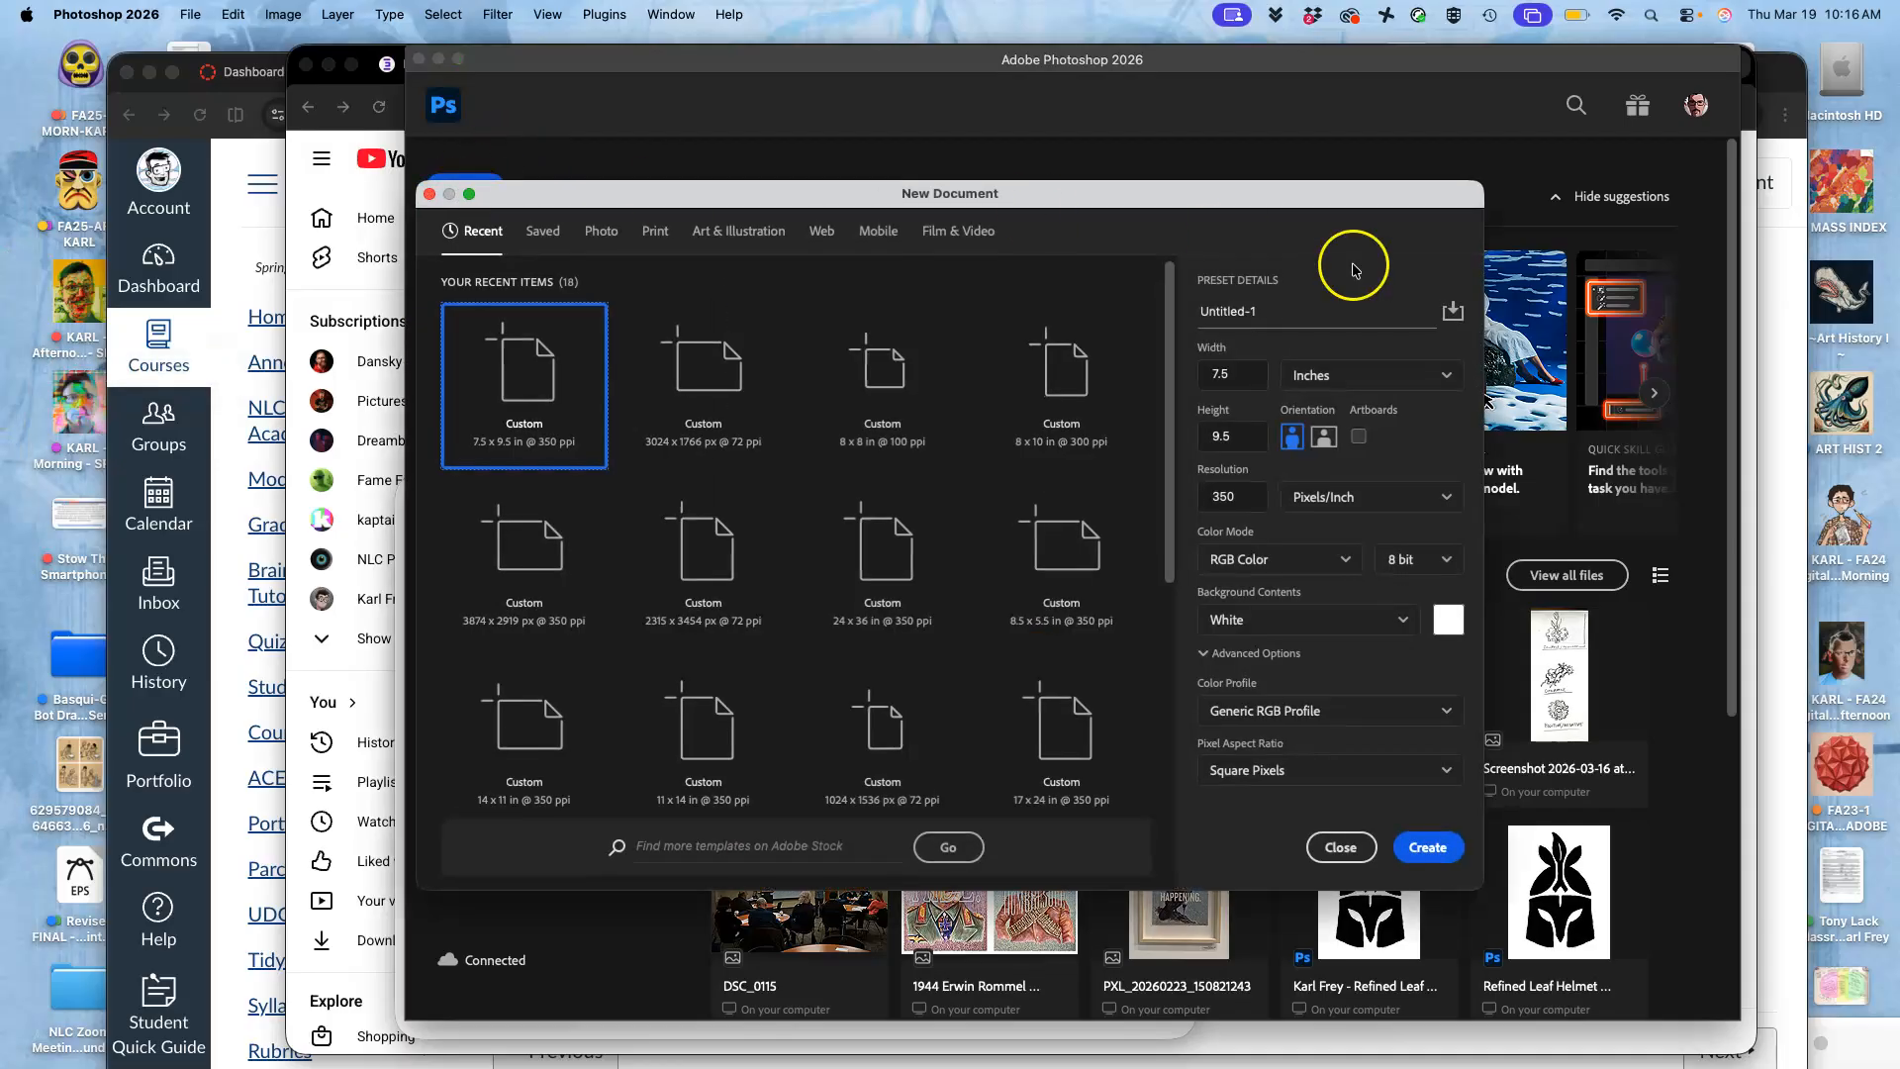
left_click_drag(1259, 311, 1173, 313)
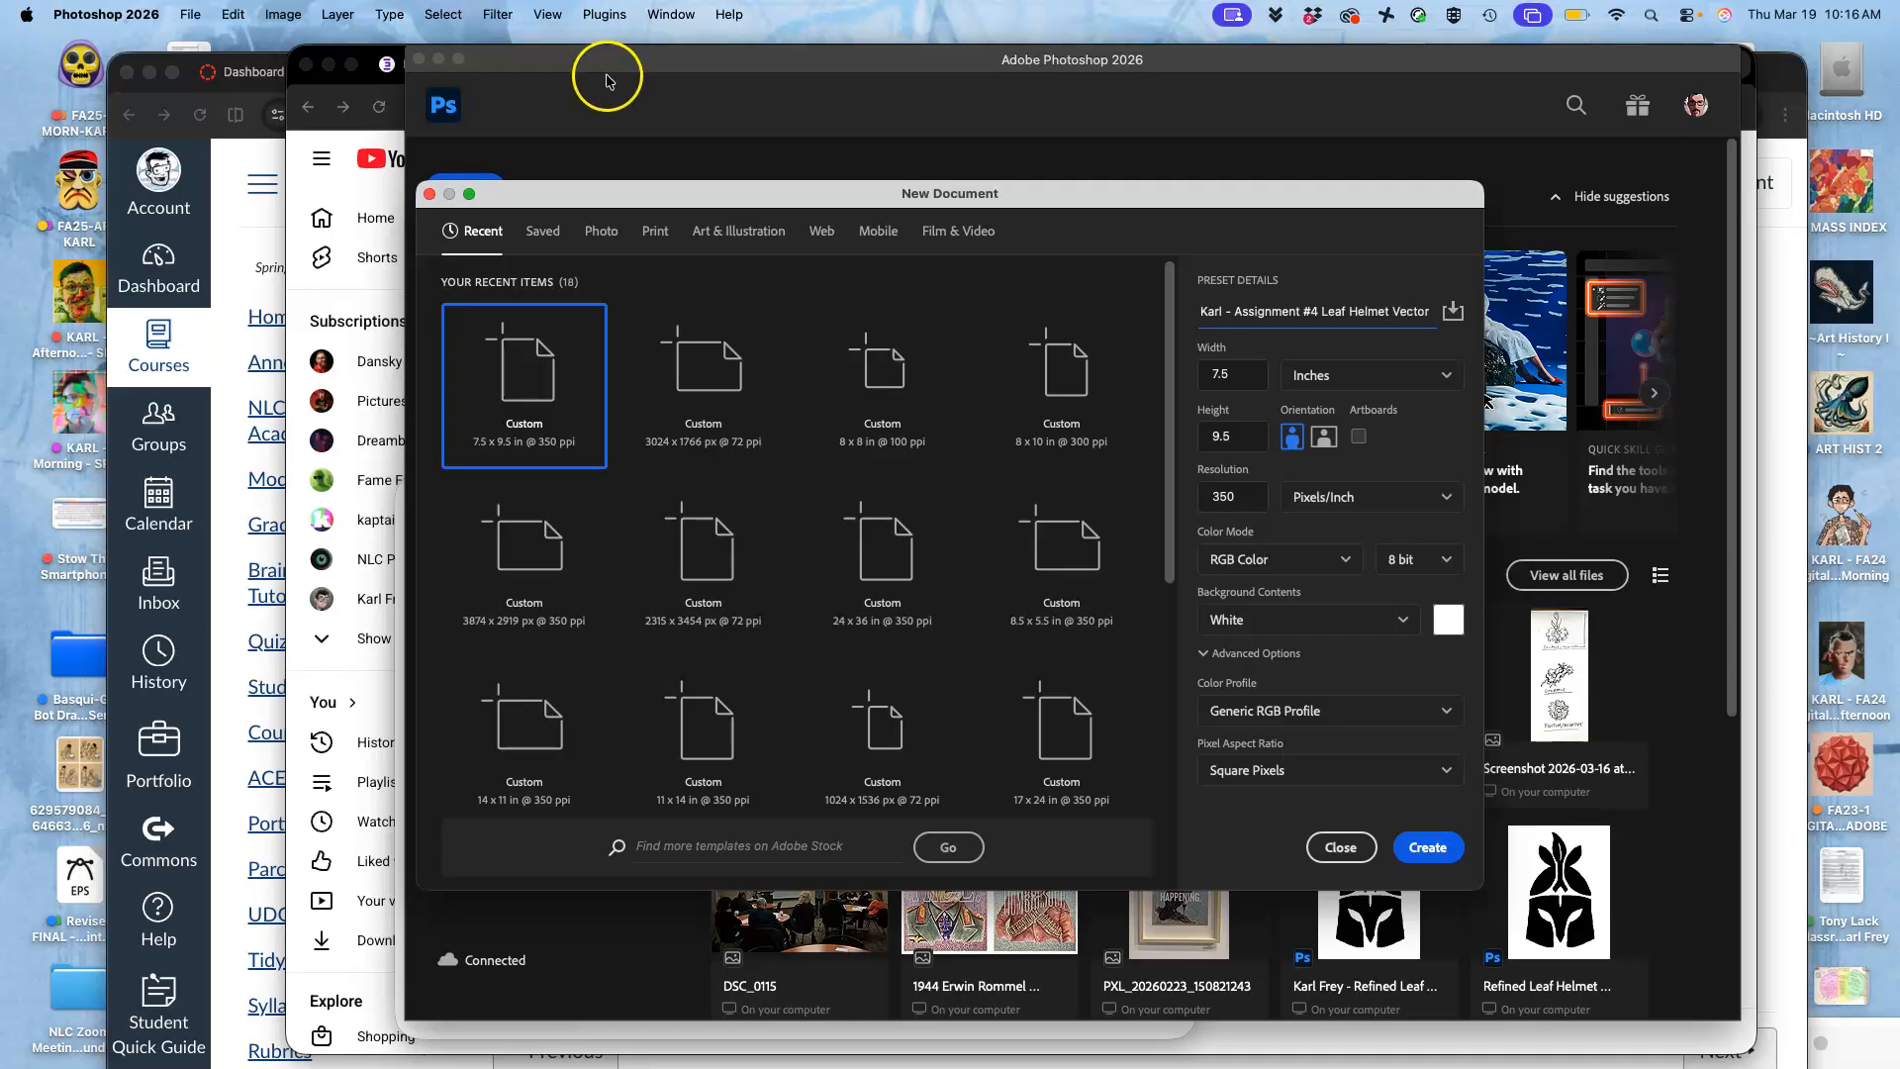
double_click(1240, 374)
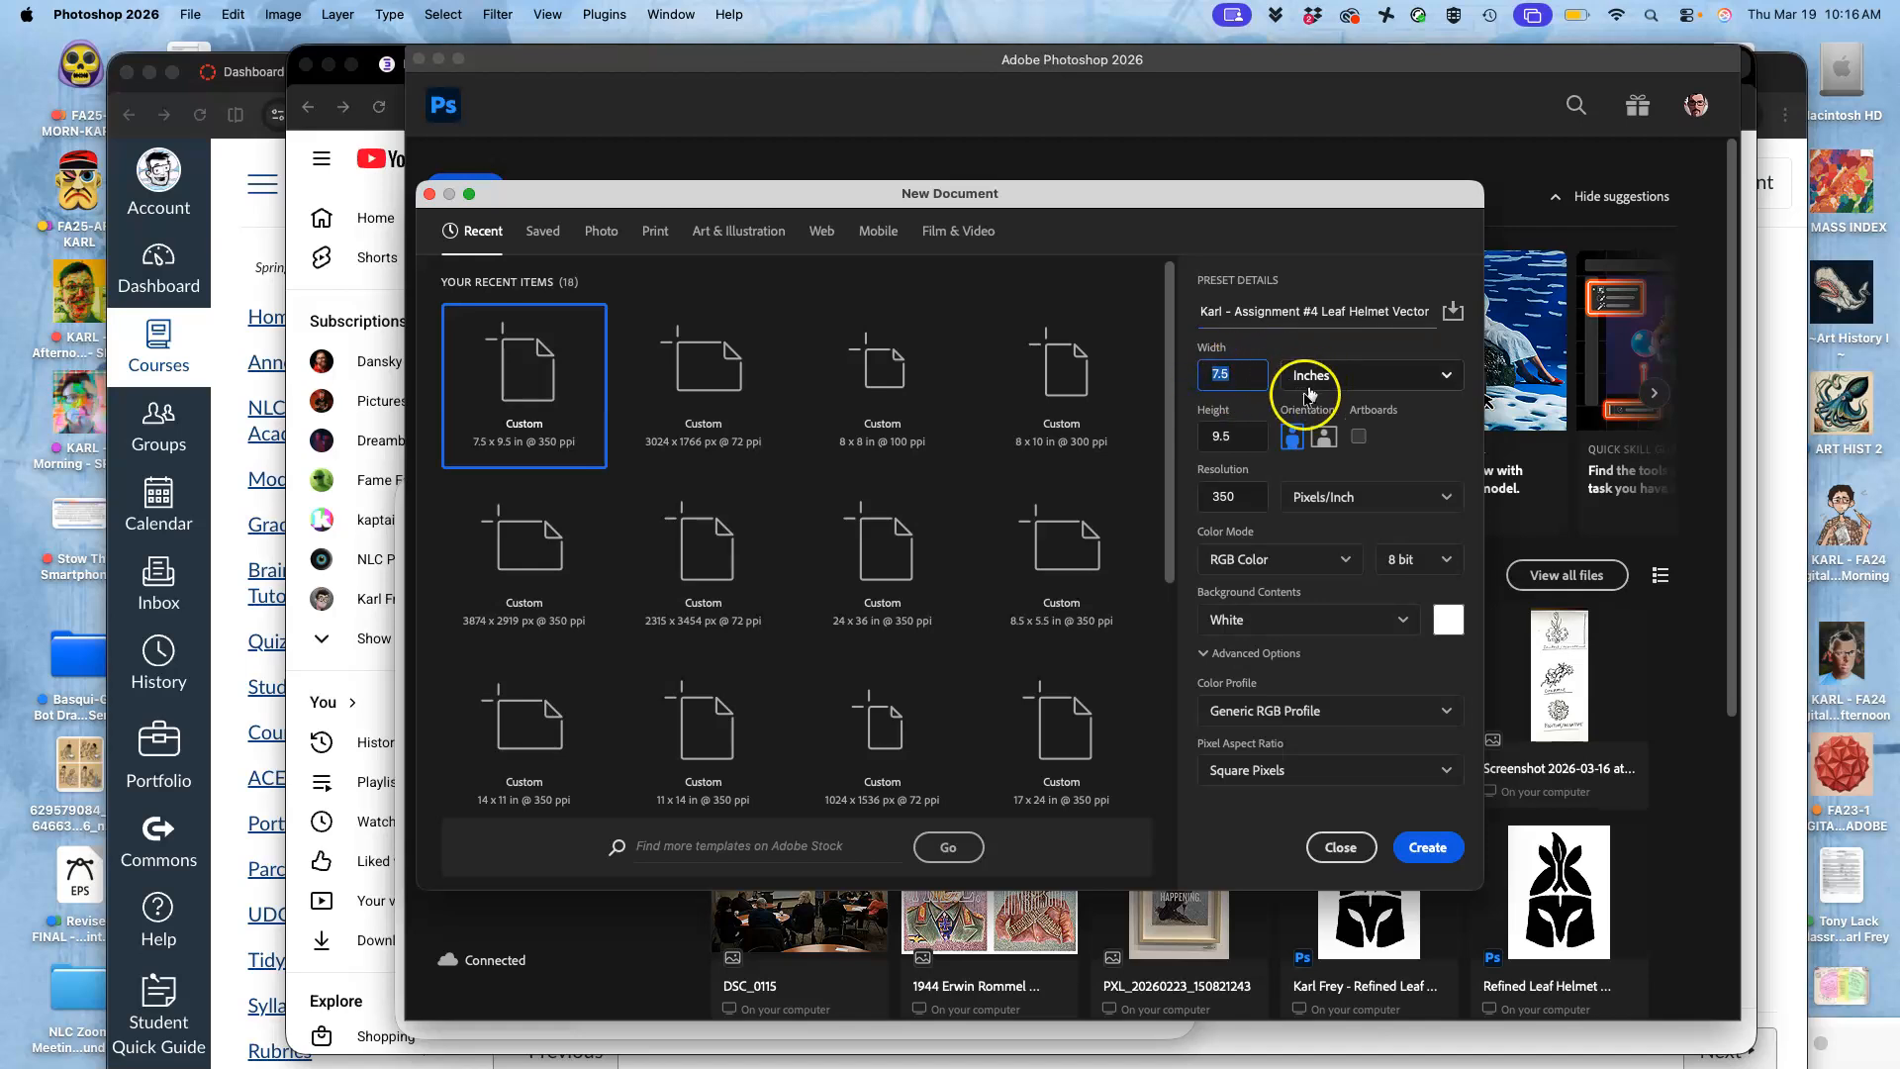
double_click(1204, 436)
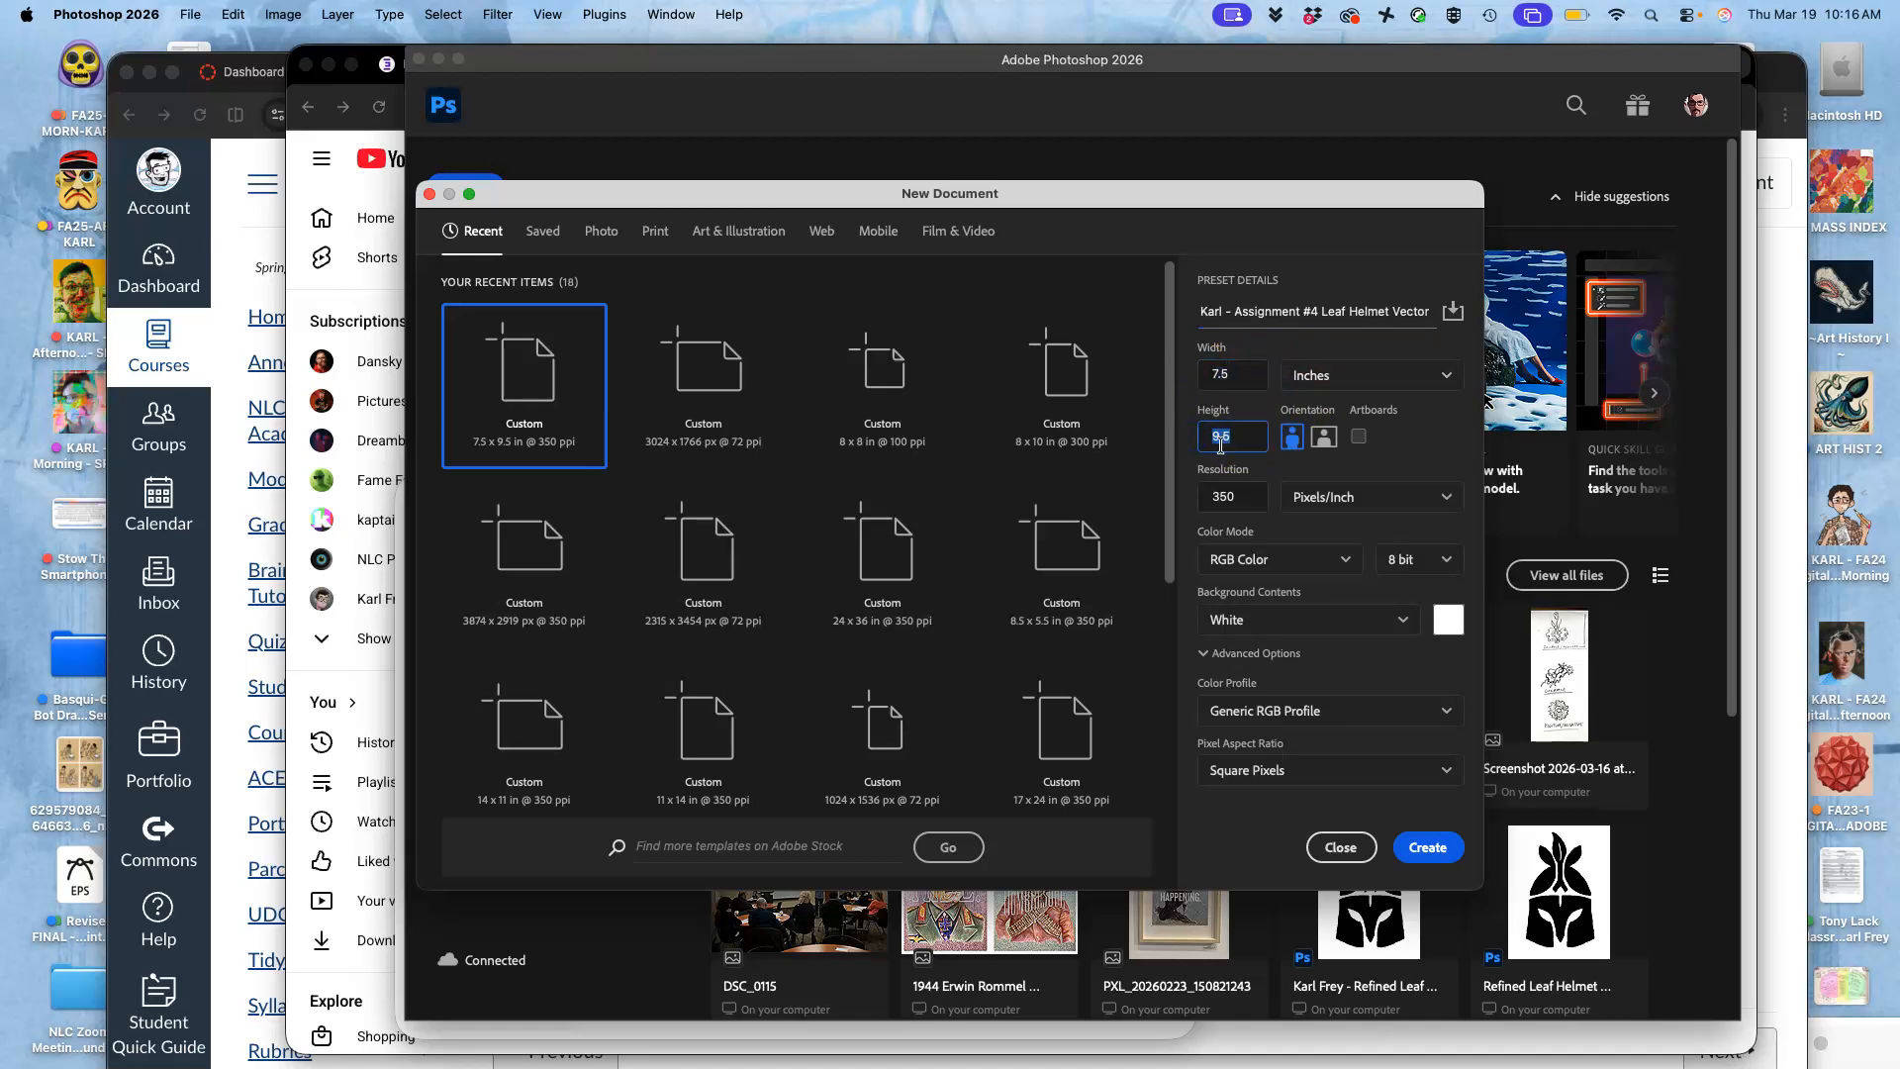
double_click(1191, 498)
left_click(1435, 849)
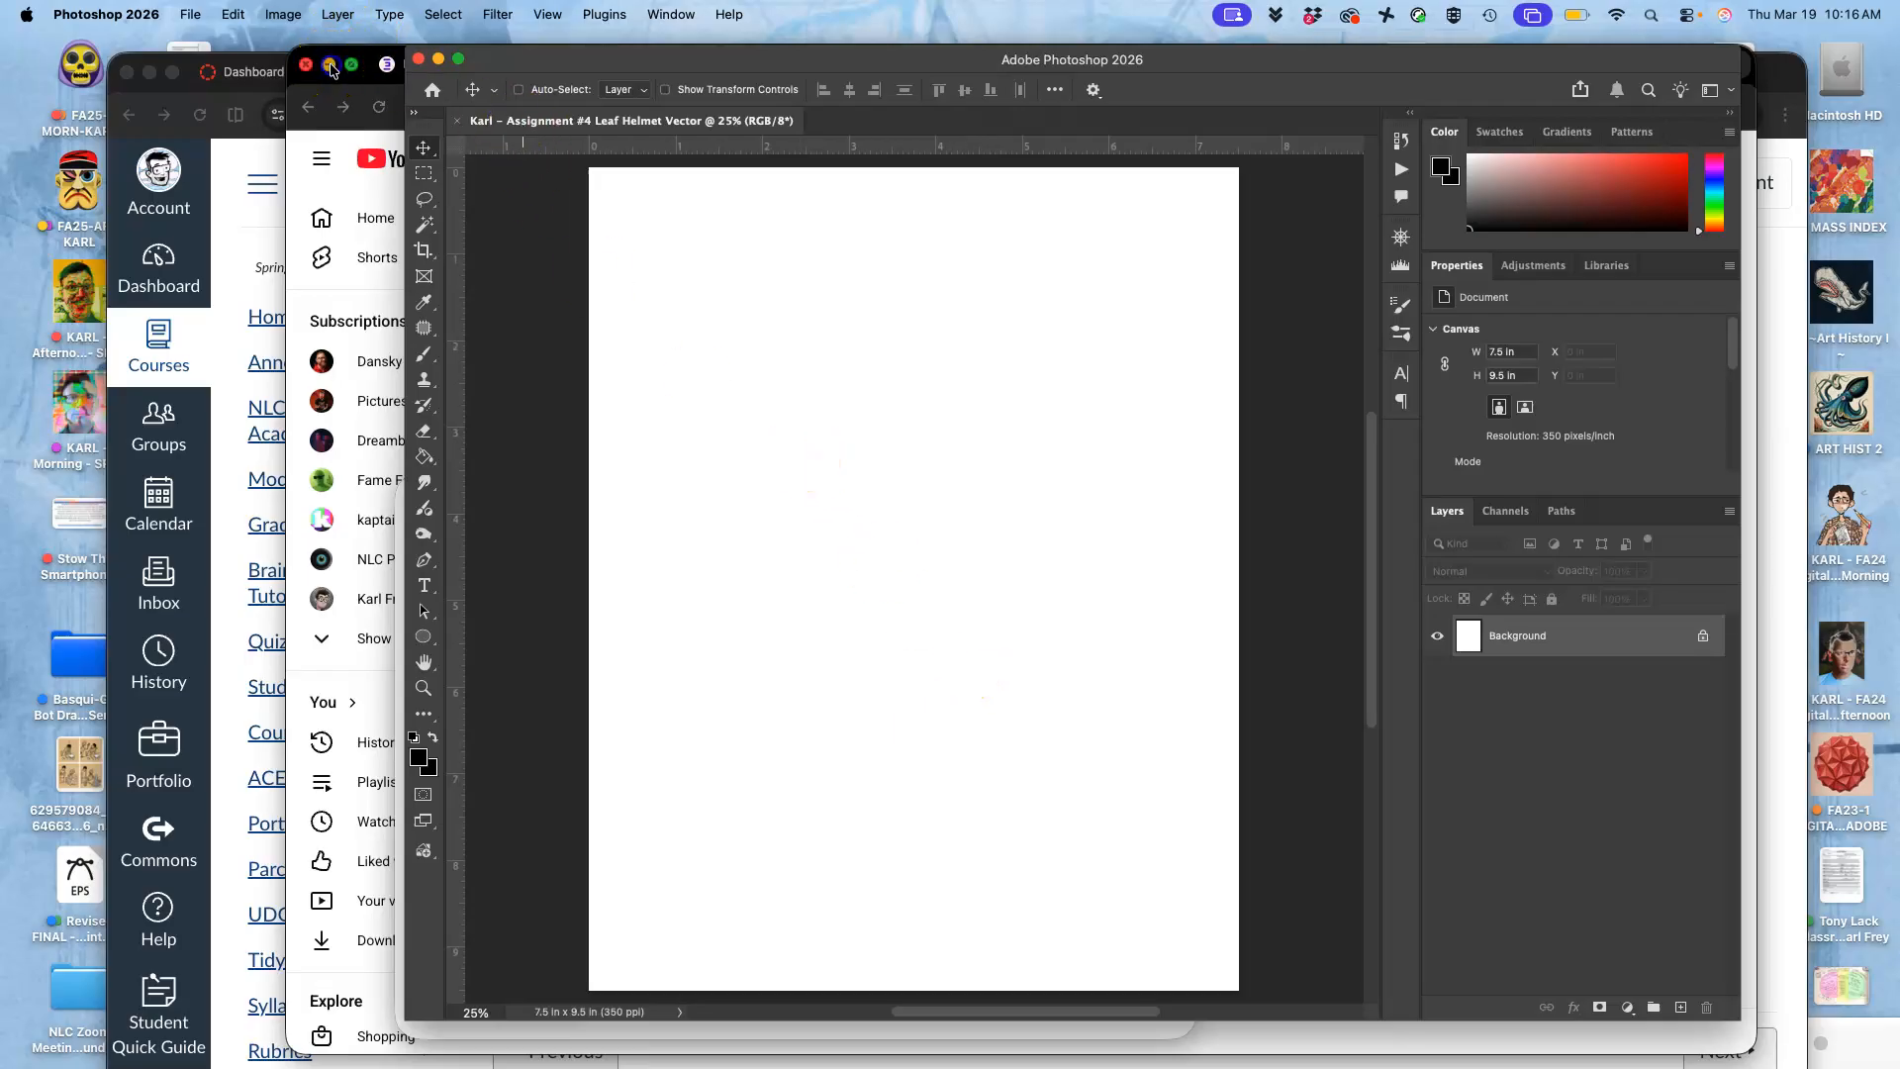
- Minimize both browser windows and widen the Assignment #4 Finder window so its files sit beside the Photoshop document
left_click(331, 69)
left_click(149, 71)
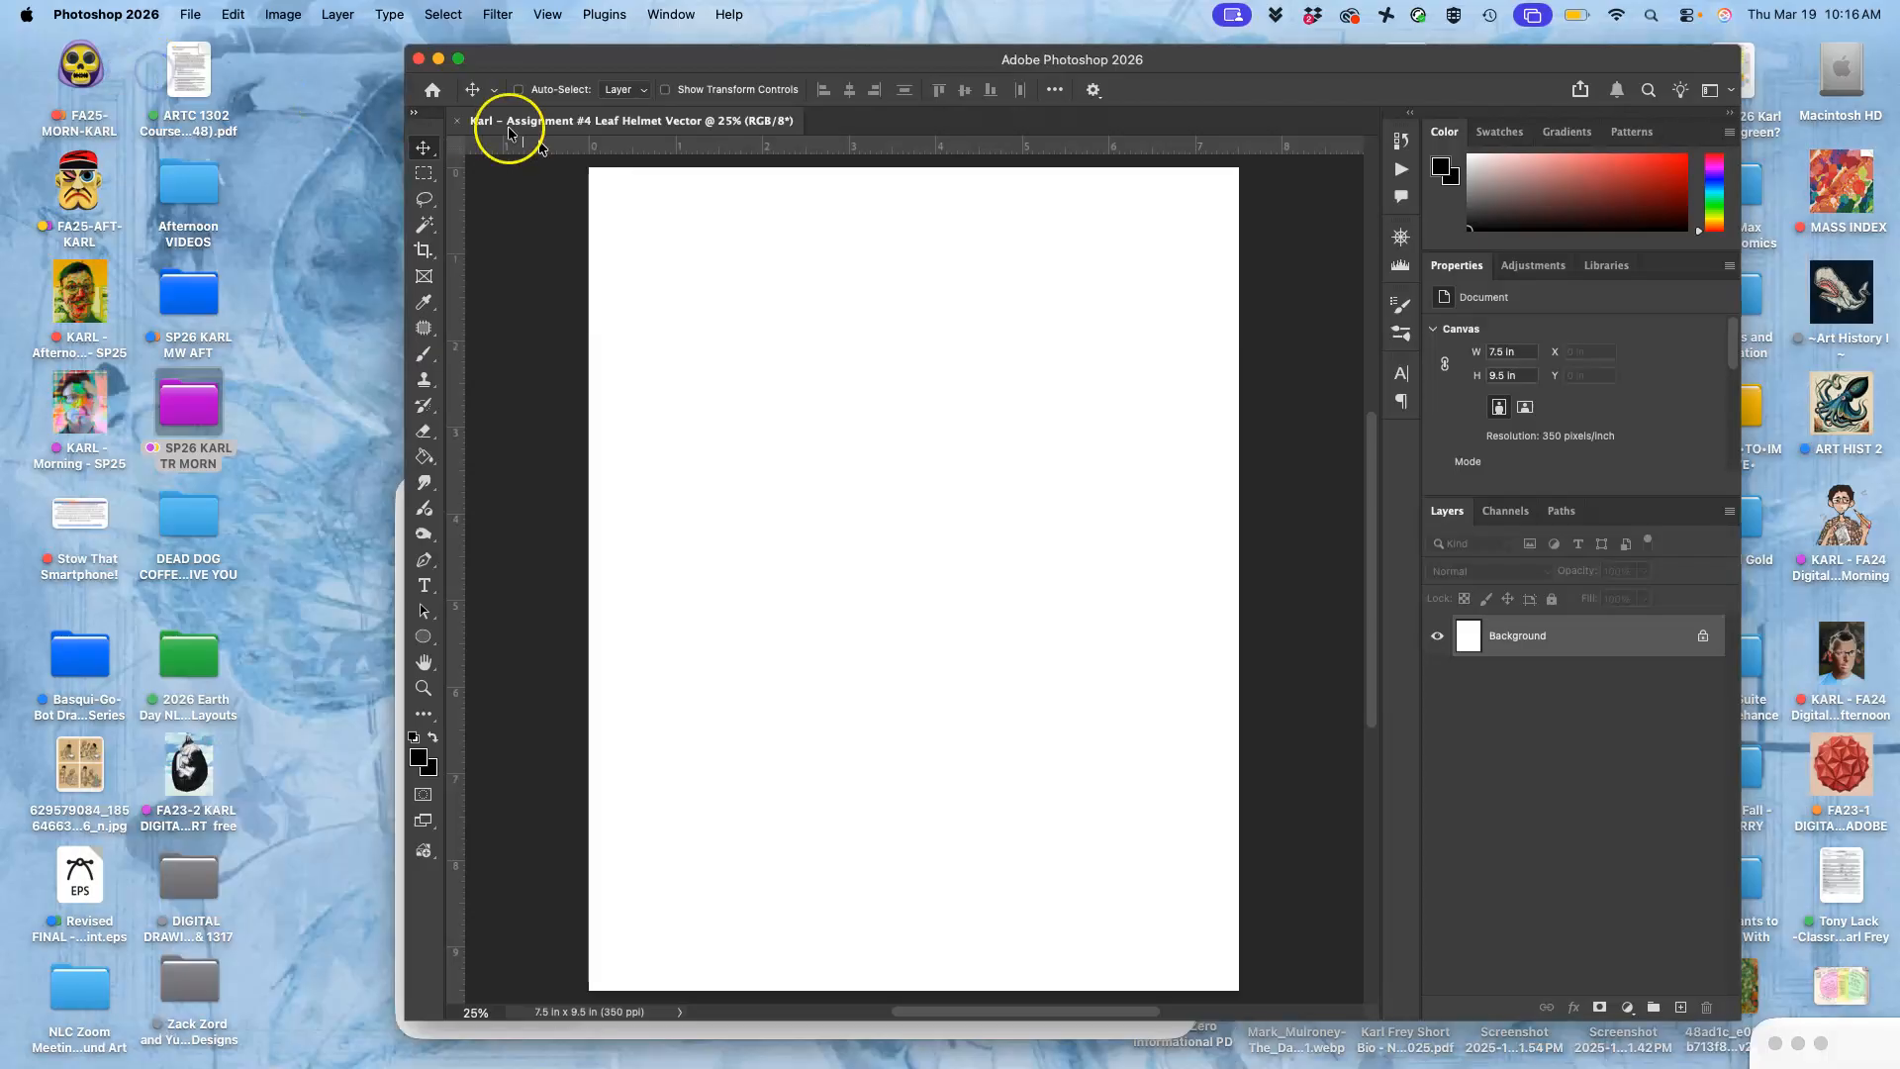
left_click(319, 523)
left_click_drag(318, 524, 43, 524)
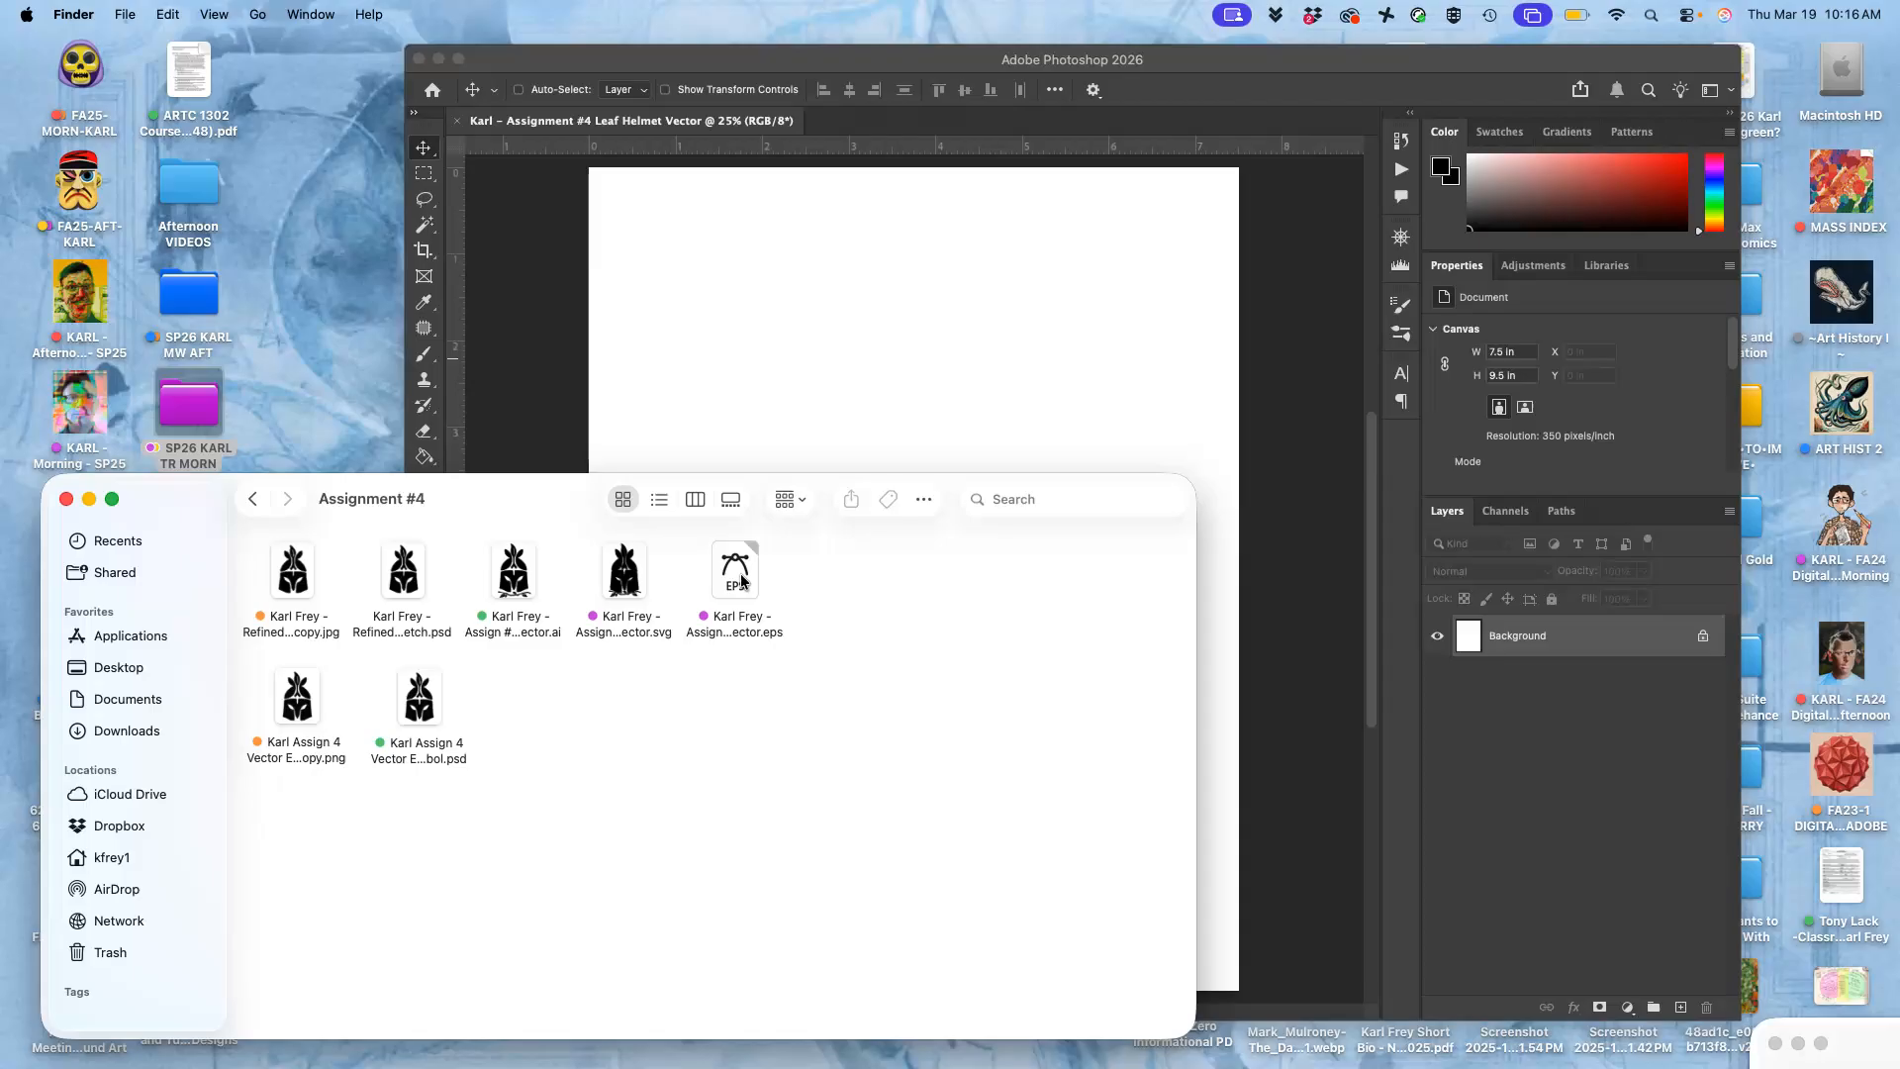
- Place the Leaf Helmet Vector EPS file in the new Photoshop document and commit it scaled to about 104%, shifted slightly upward
left_click_drag(741, 580, 869, 349)
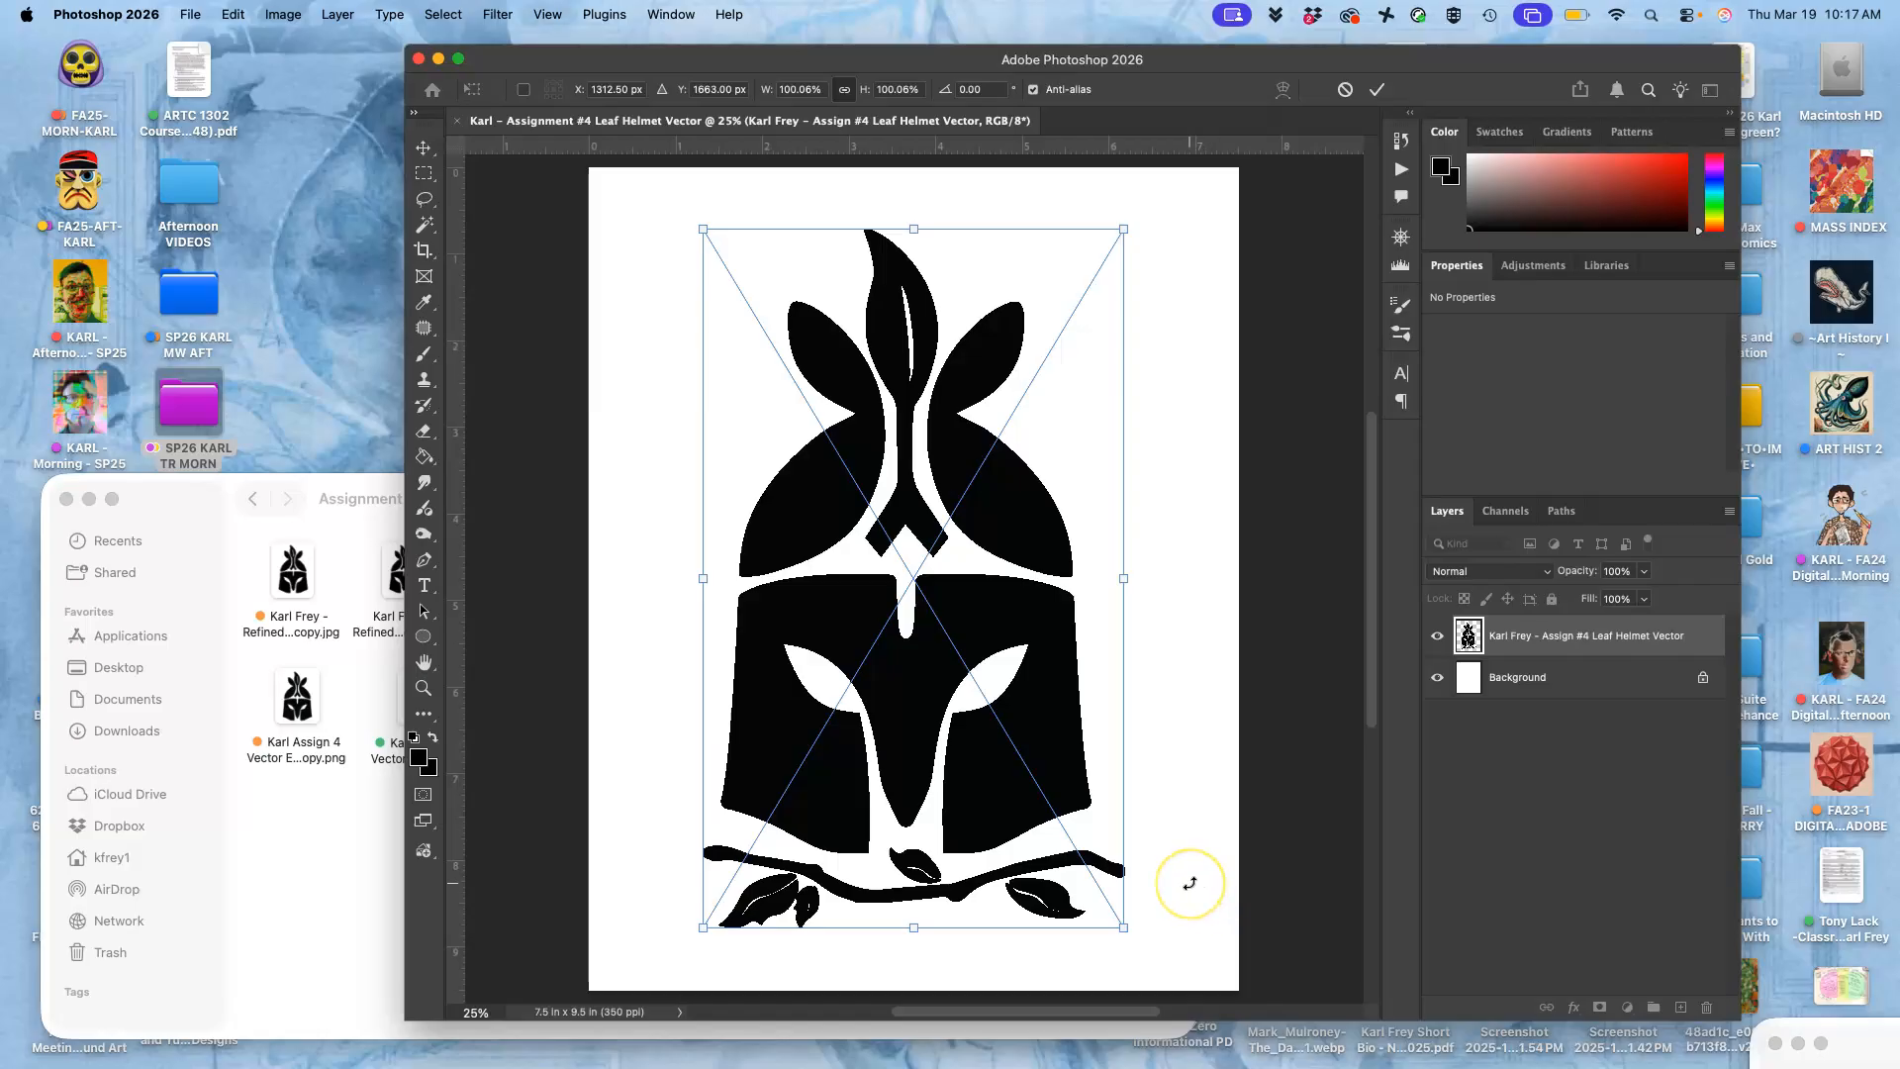
key("super+minus")
mouse_move(1019, 752)
left_mouse_down()
mouse_move(1065, 806)
mouse_move(1030, 763)
left_mouse_up()
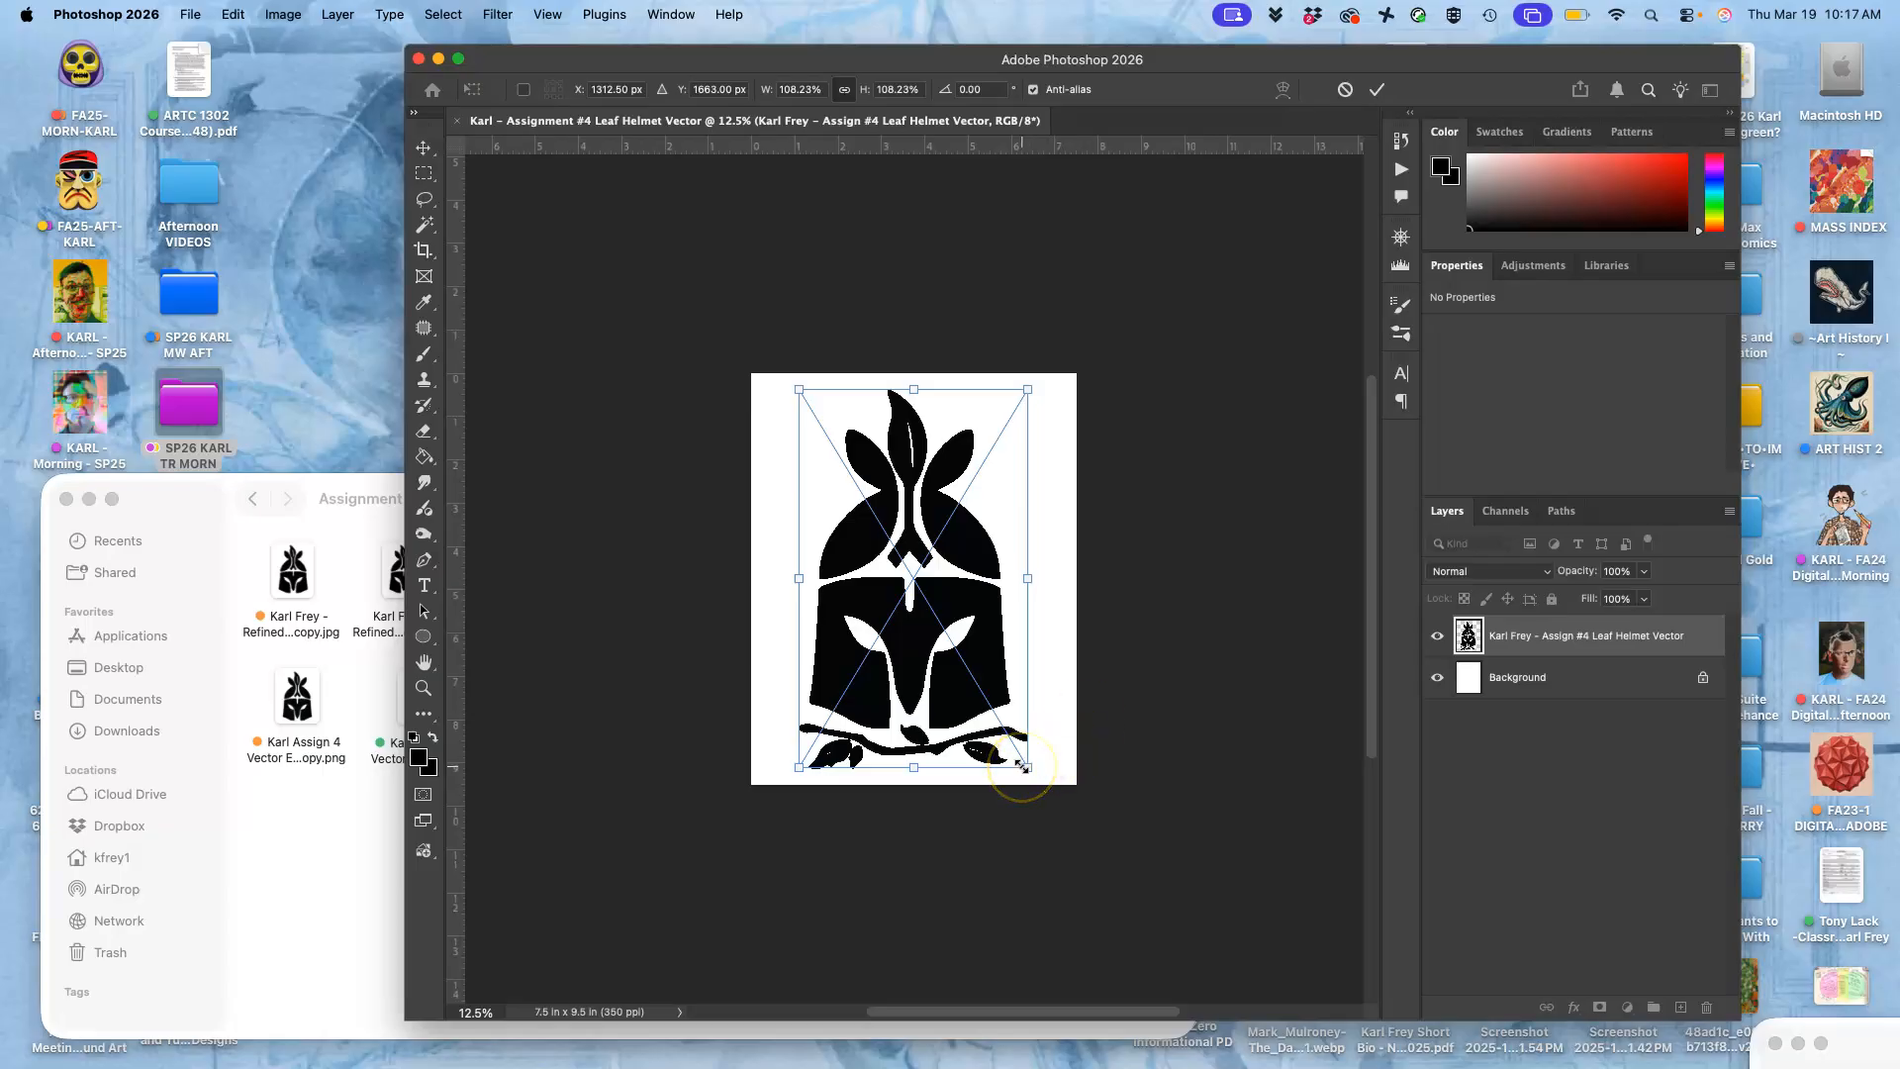
left_click_drag(1021, 767, 986, 676)
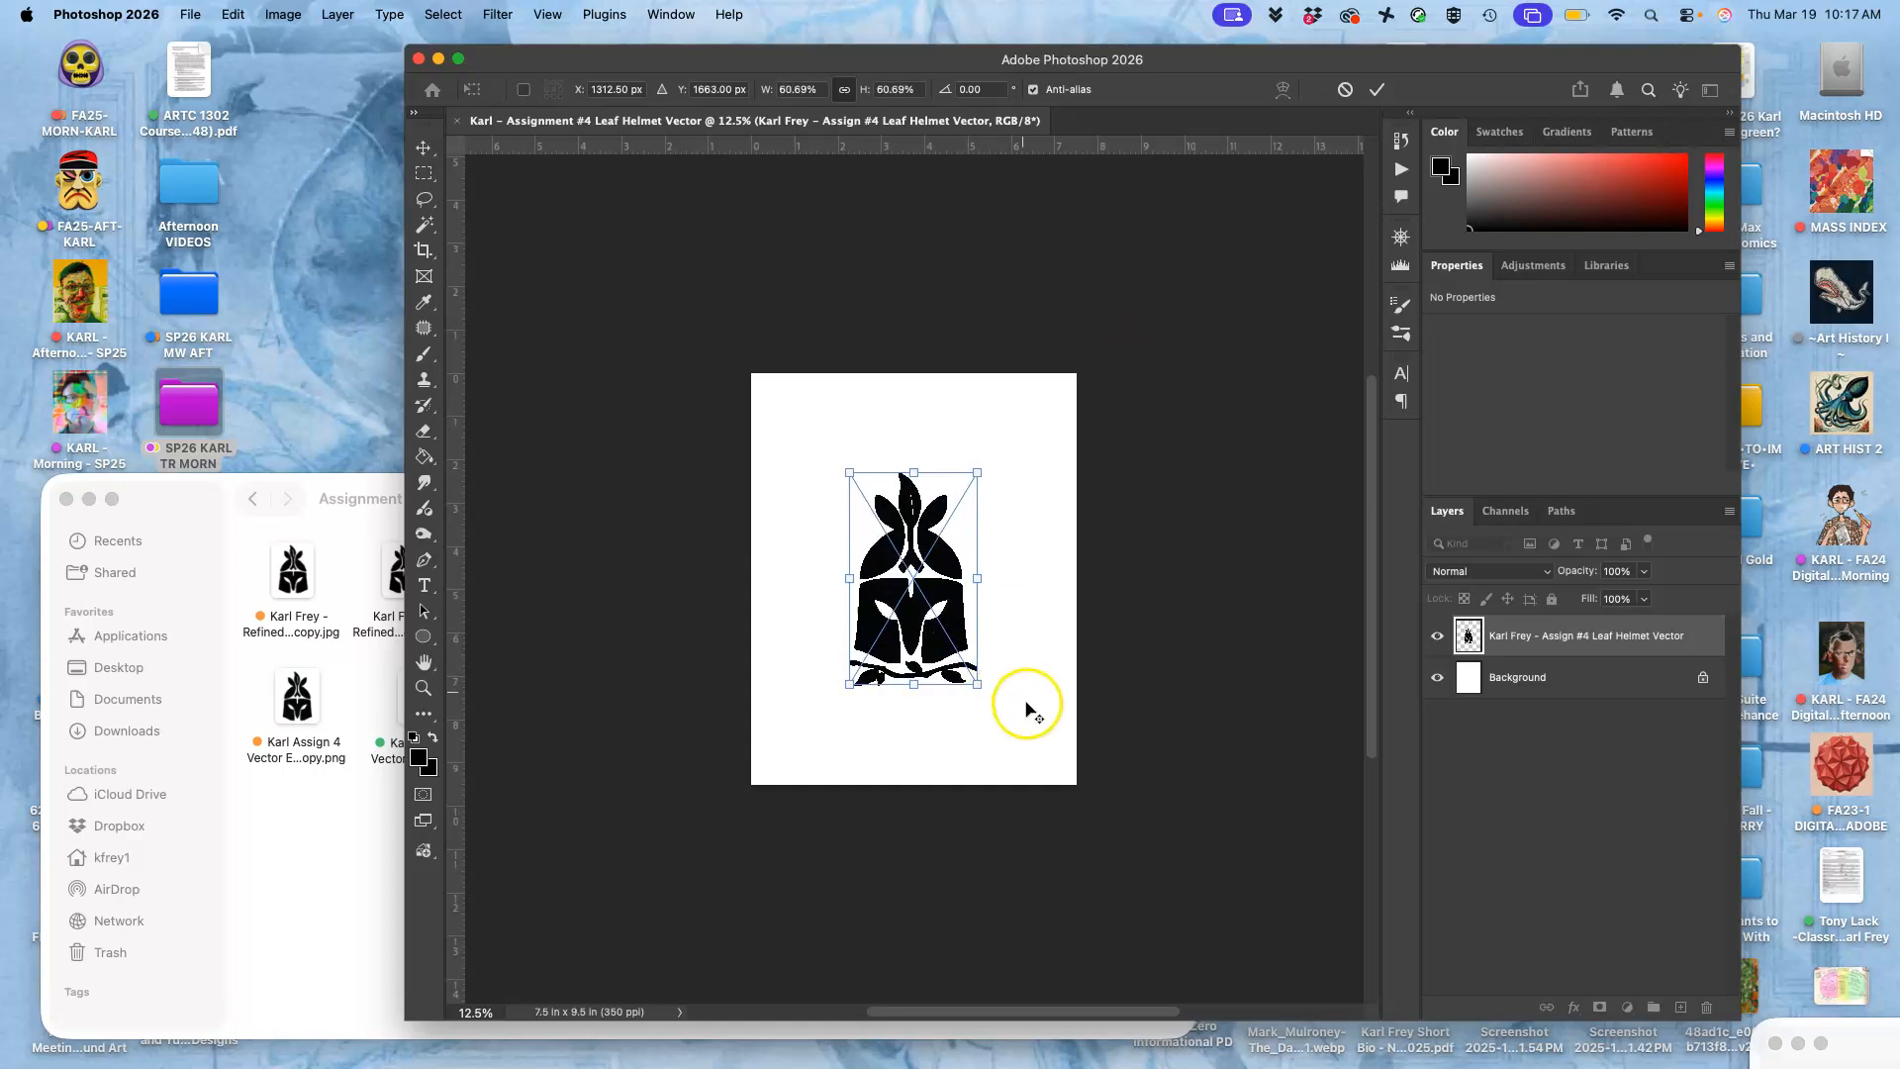
mouse_move(976, 682)
left_mouse_down()
mouse_move(1043, 745)
mouse_move(977, 698)
left_mouse_up()
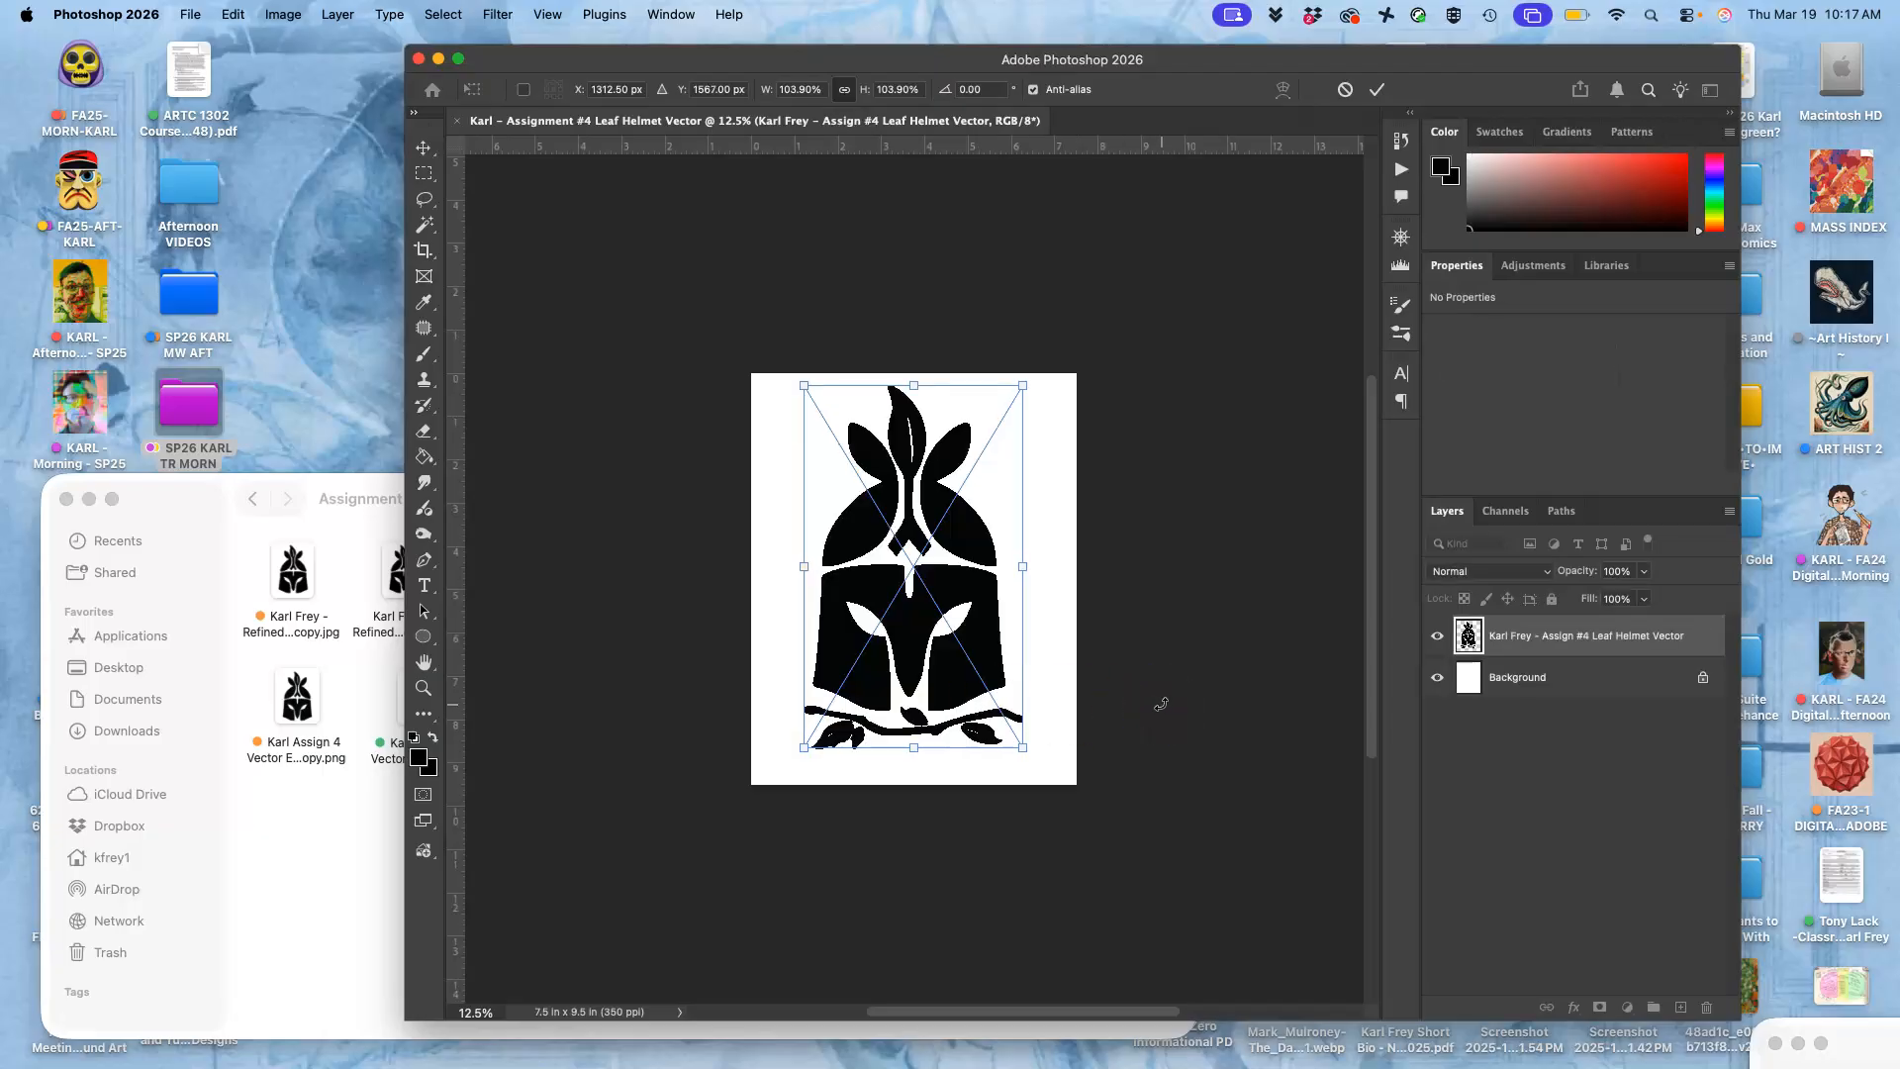
key("Return")
- Examine the placed helmet artwork's edges at pixel level, at up to 3200% magnification
key("super+plus")
key("super+plus")
key("super+plus")
key("super+plus")
key("super+plus")
key("super+plus")
key("super+plus")
key("super+plus")
key("super+plus")
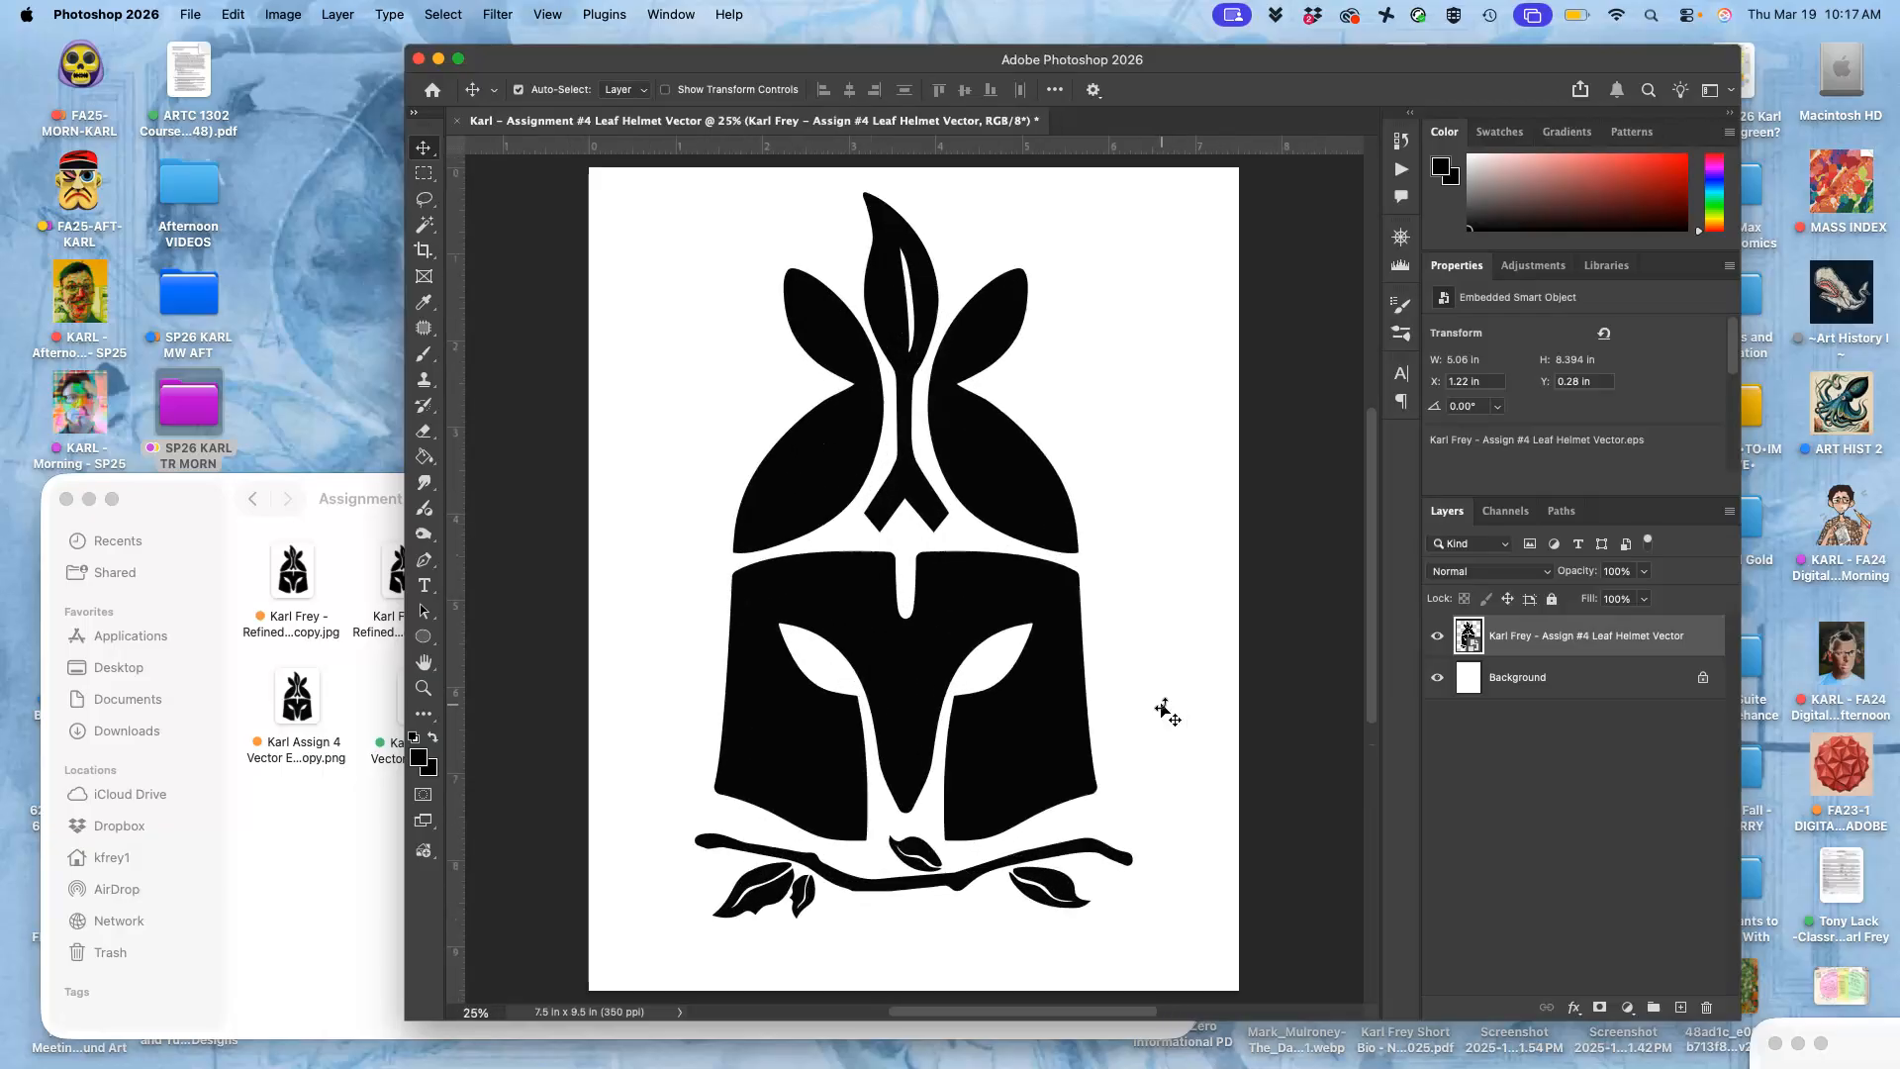
key("super+plus")
key("super+plus")
key("super+plus")
key("super+plus")
key("super+plus")
key("super+plus")
key("super+plus")
key("super+plus")
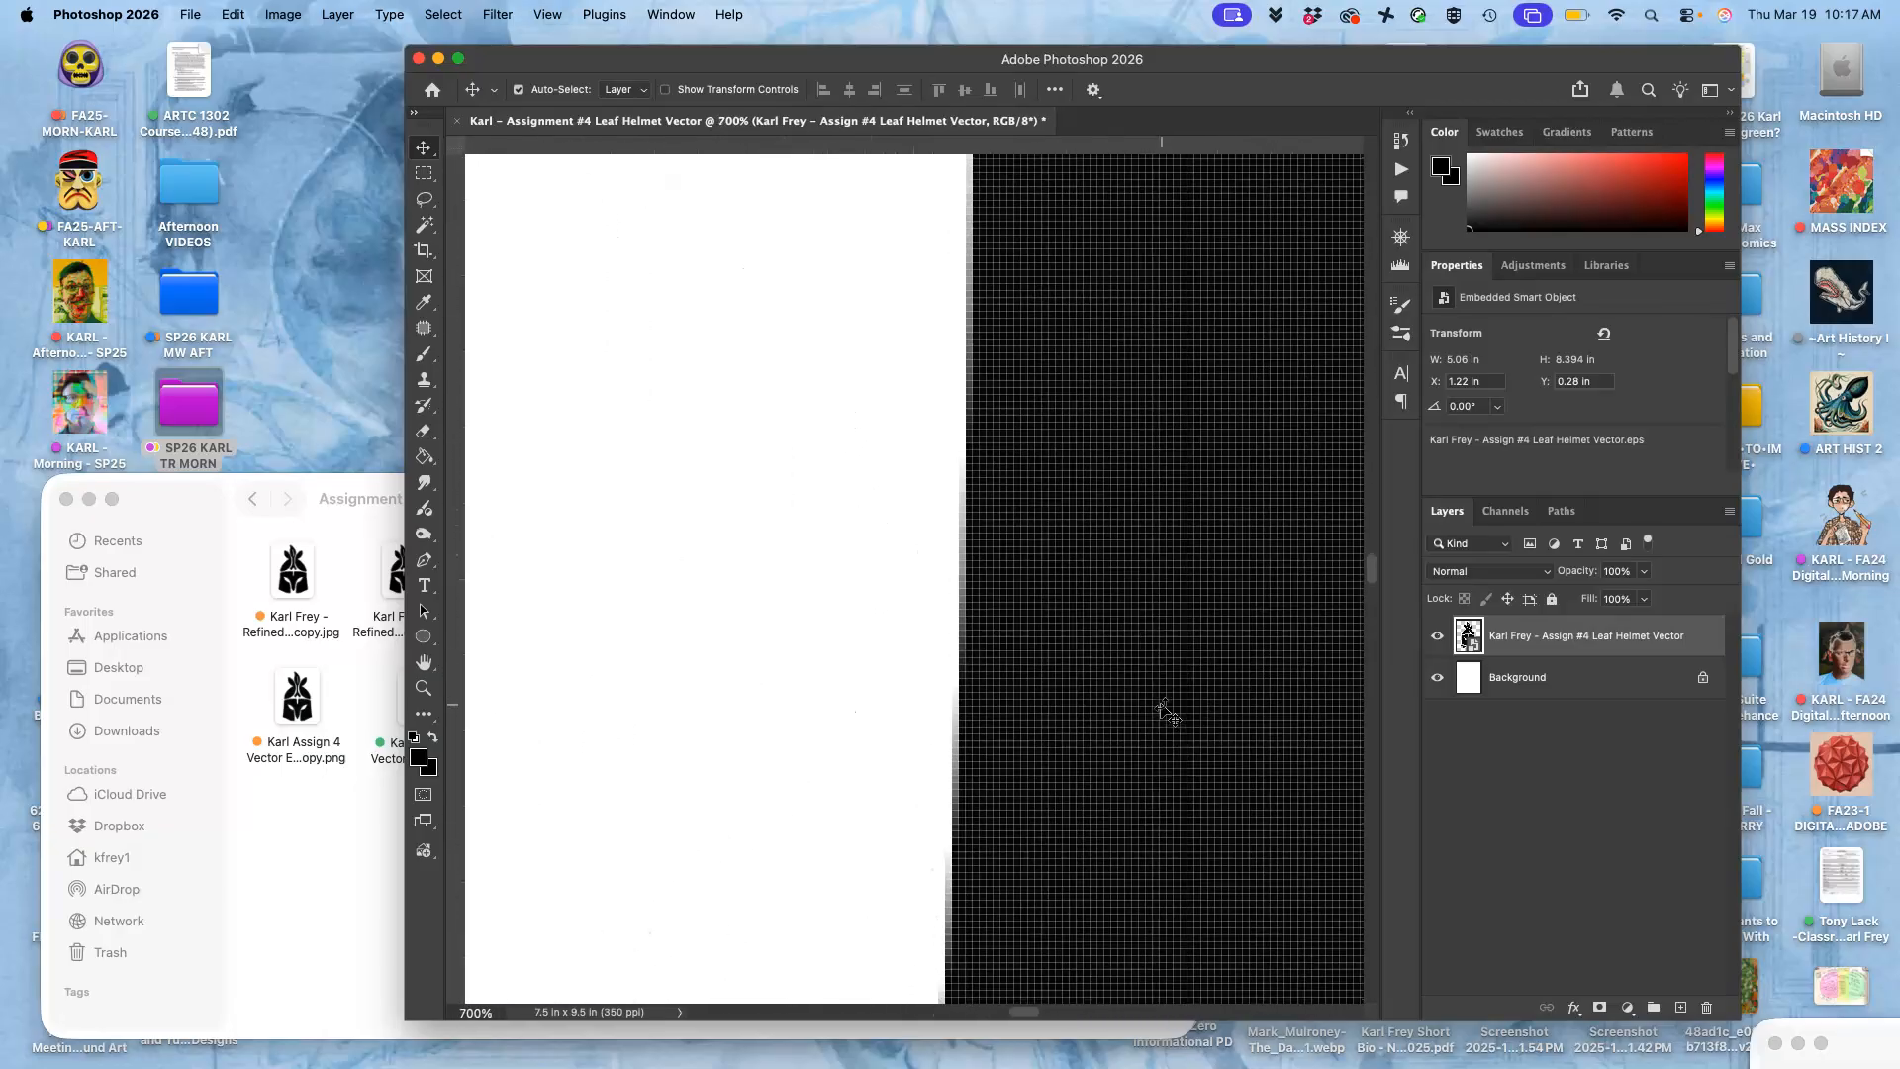
left_click(1159, 661)
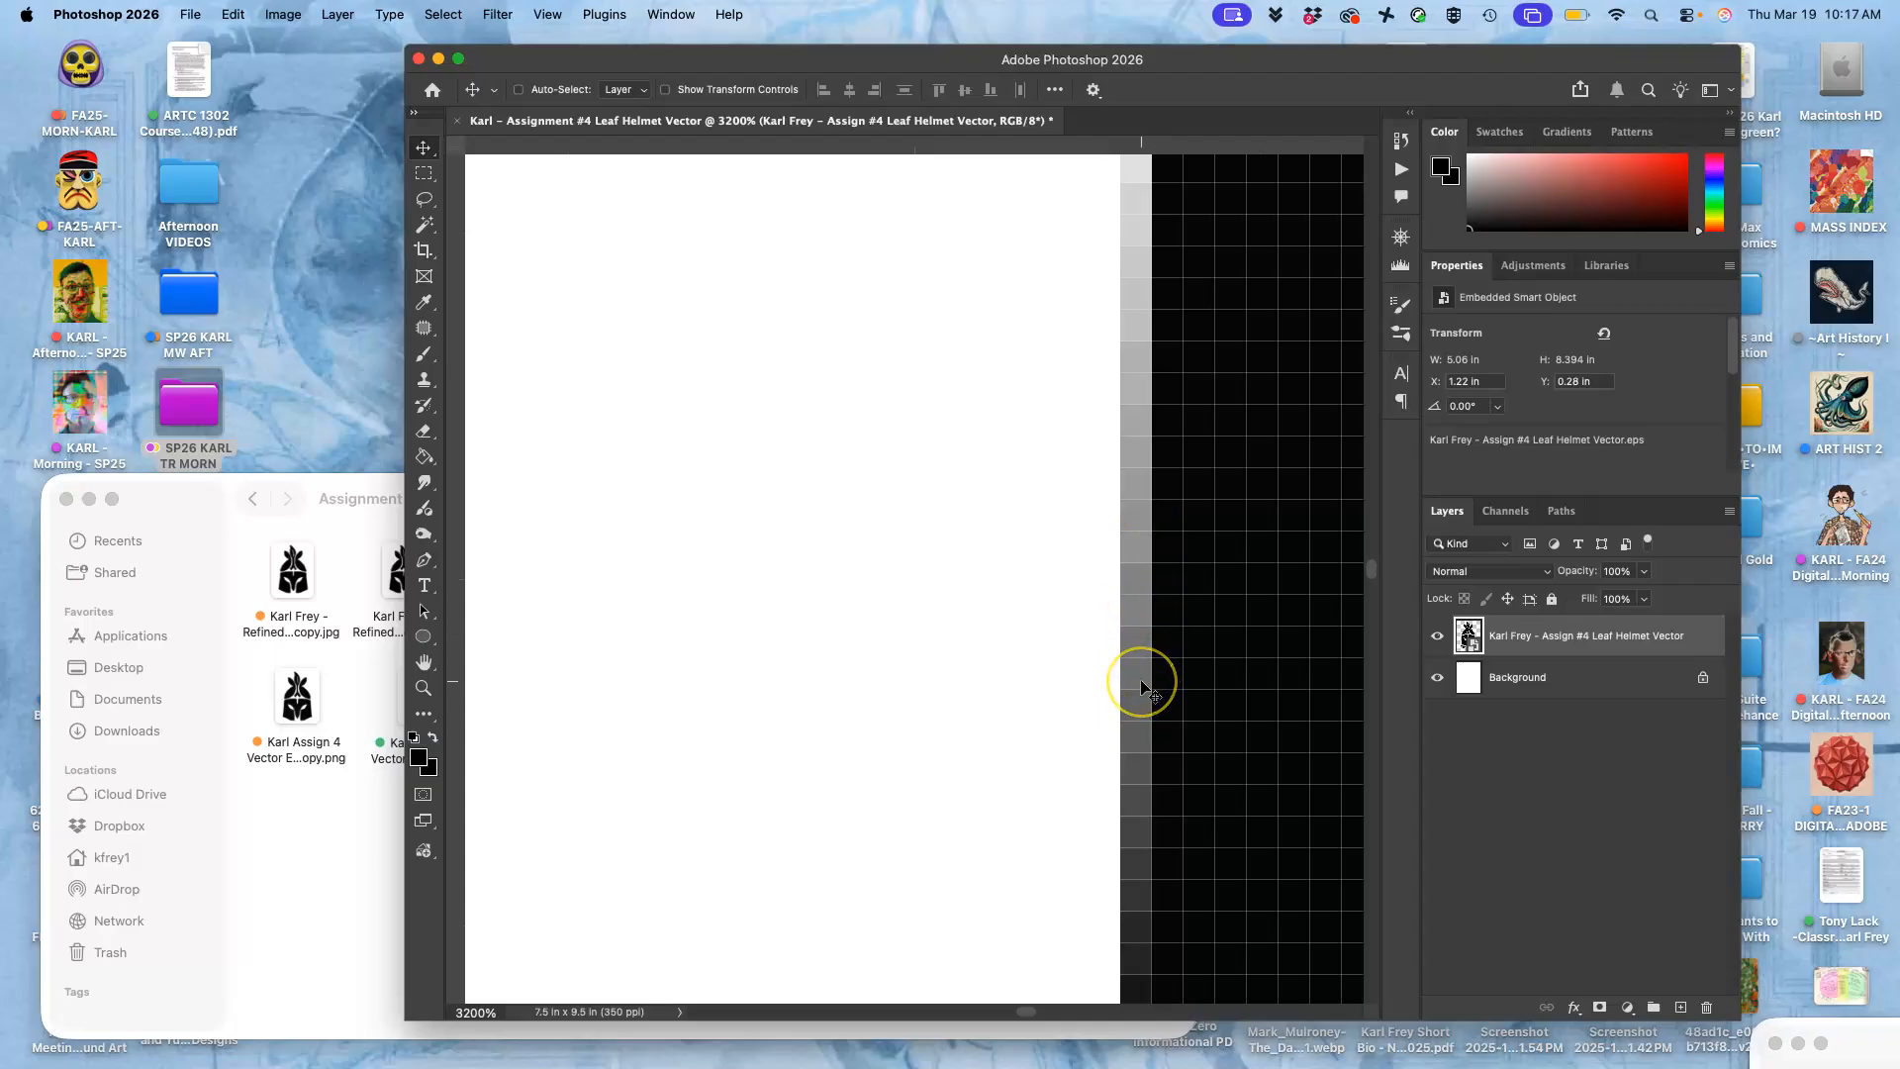
key("super+minus")
key("super+minus")
key("super+minus")
key("super+minus")
key("super+minus")
key("super+minus")
key("super+minus")
key("super+minus")
key("super+minus")
key("super+minus")
key("super+minus")
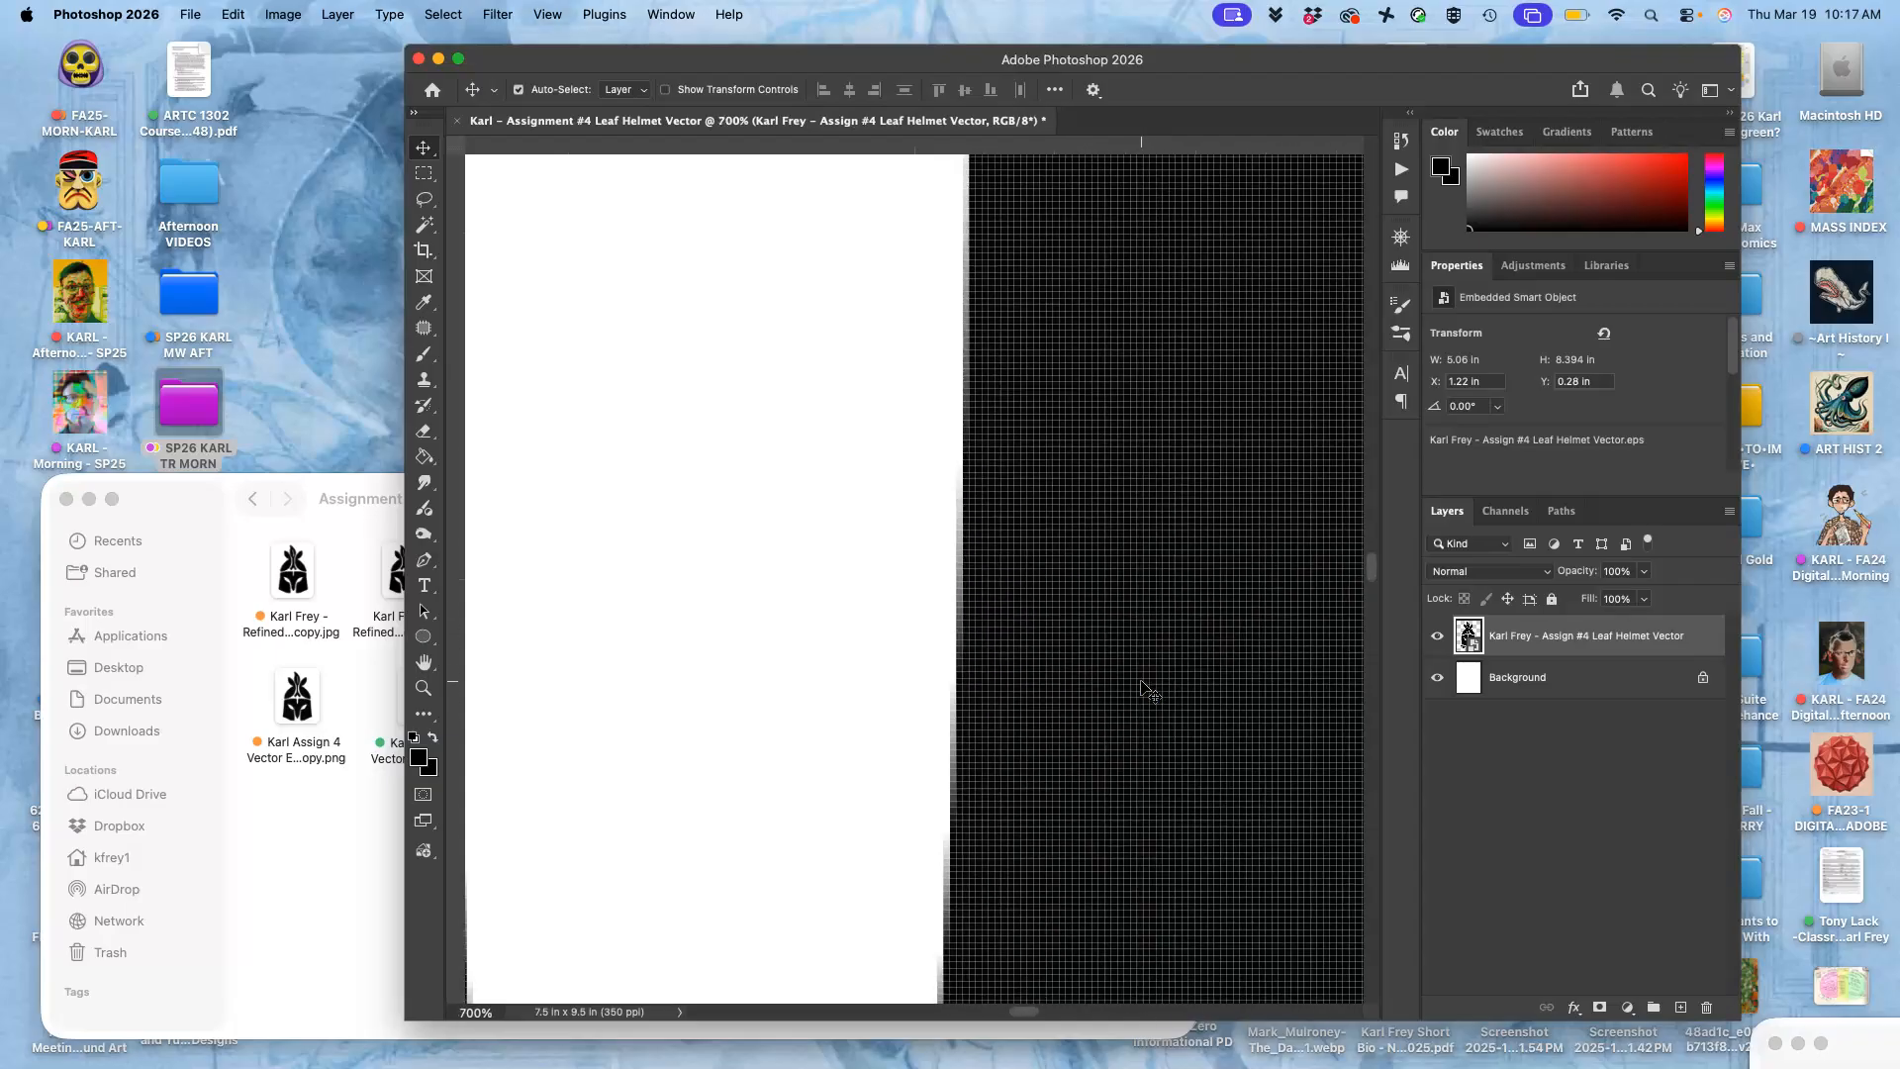
- Scale the placed helmet artwork down about its center to about 4.23 x 7.02 inches and commit the transform
key("super+minus")
key("super+minus")
key("super+minus")
key("super+minus")
key("super+minus")
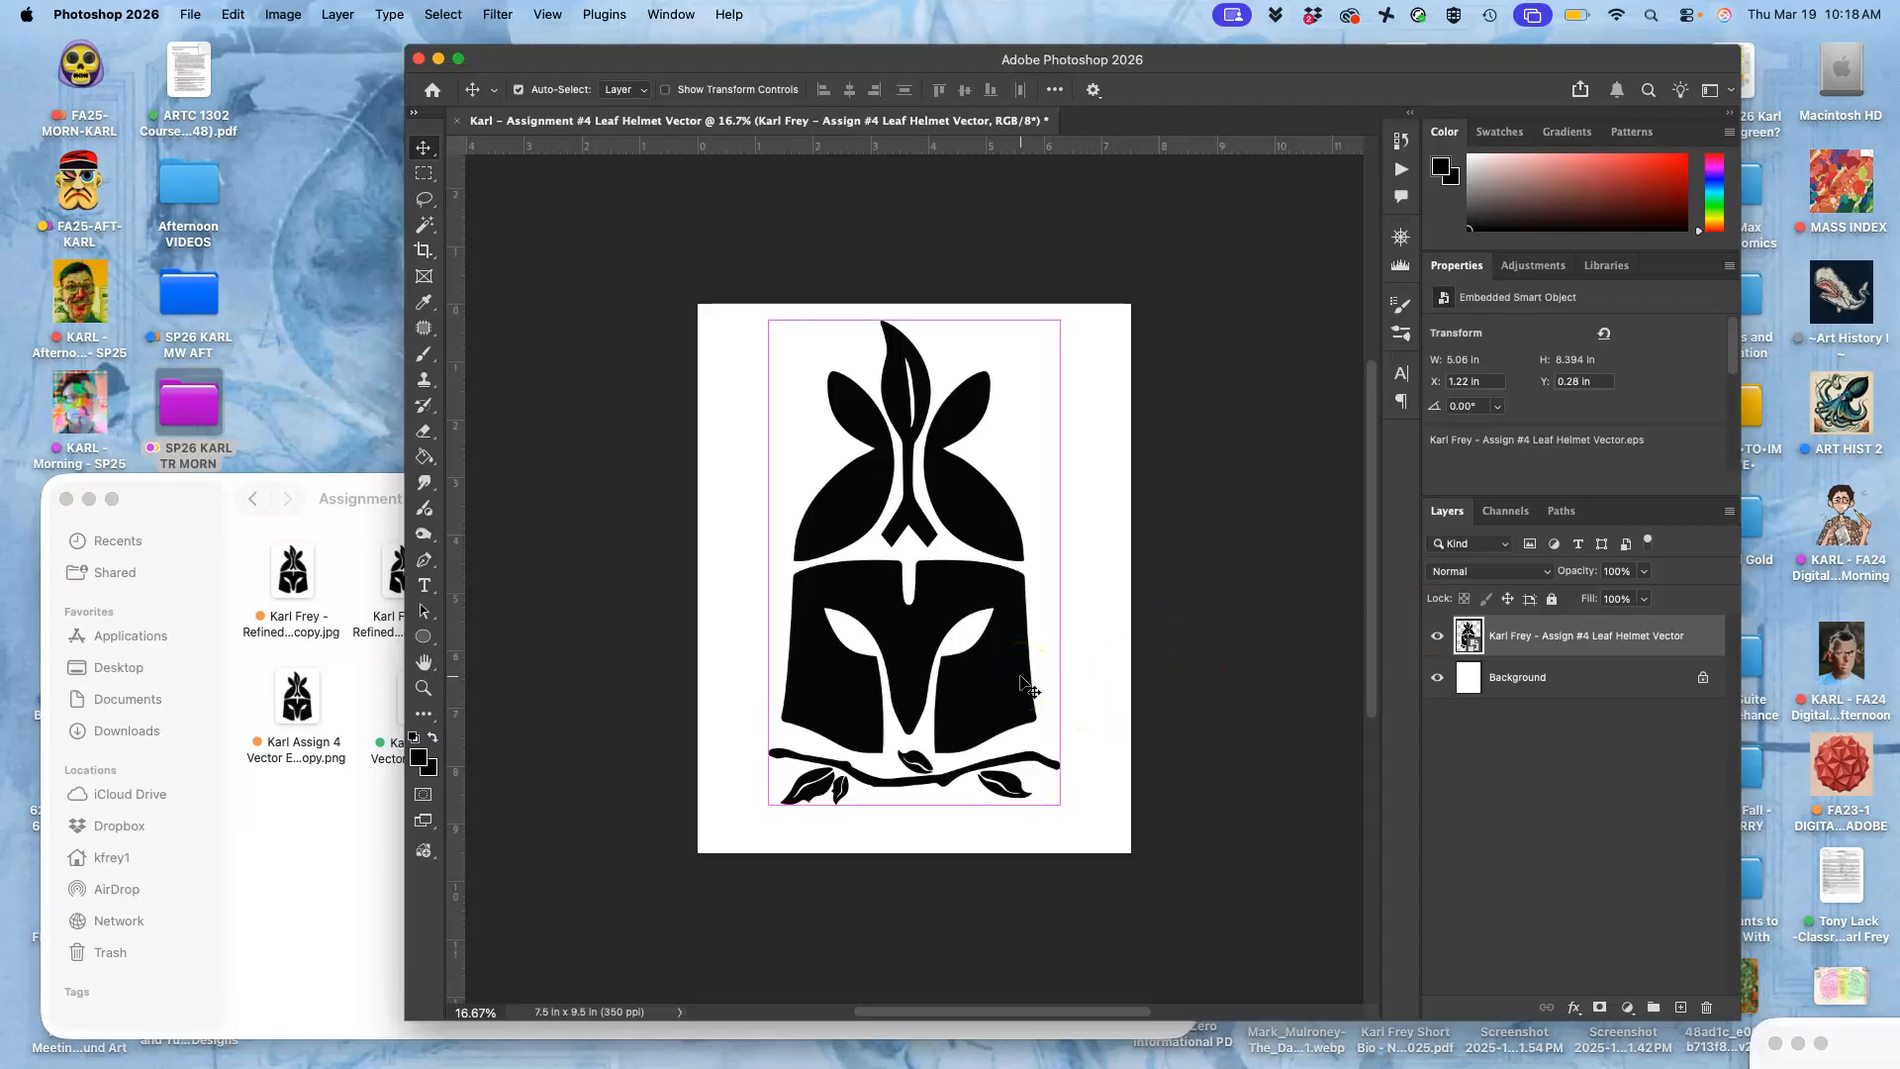
key("cmd+t")
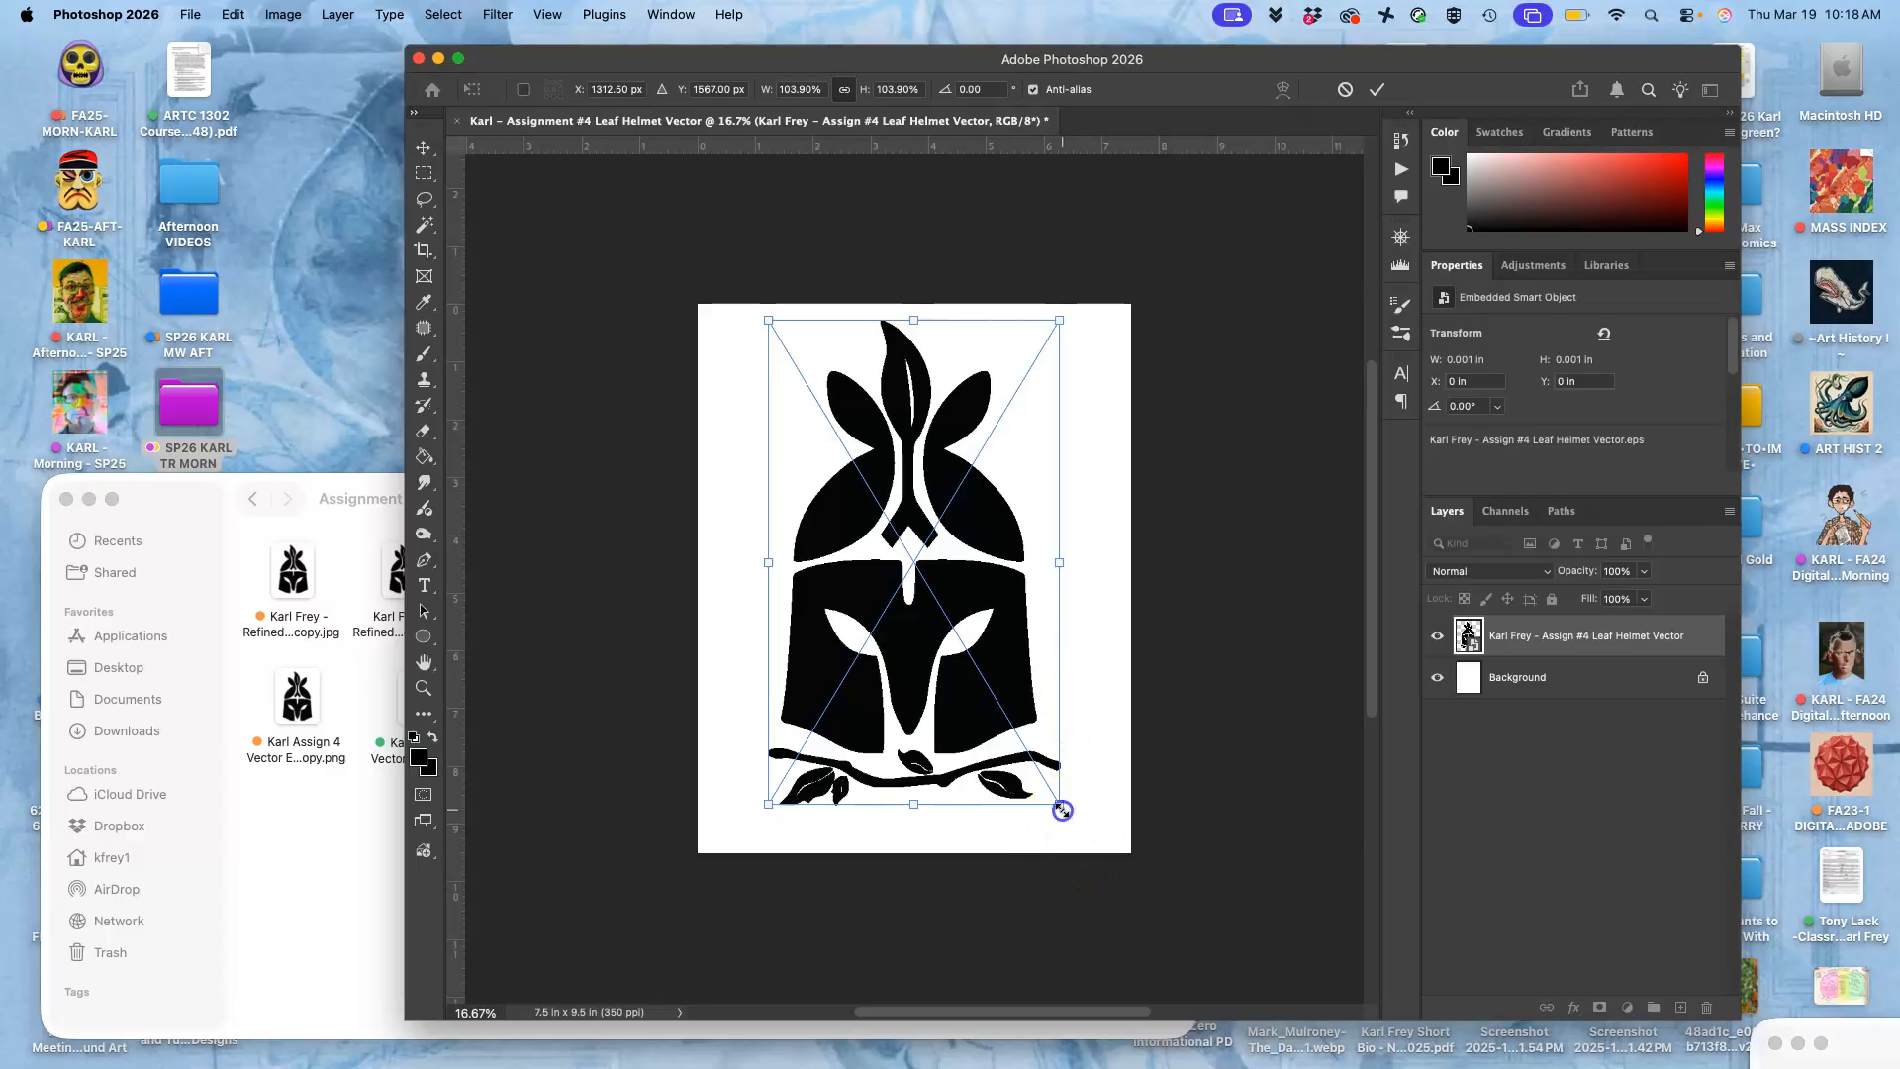
left_click_drag(1062, 810, 1036, 771)
key("Return")
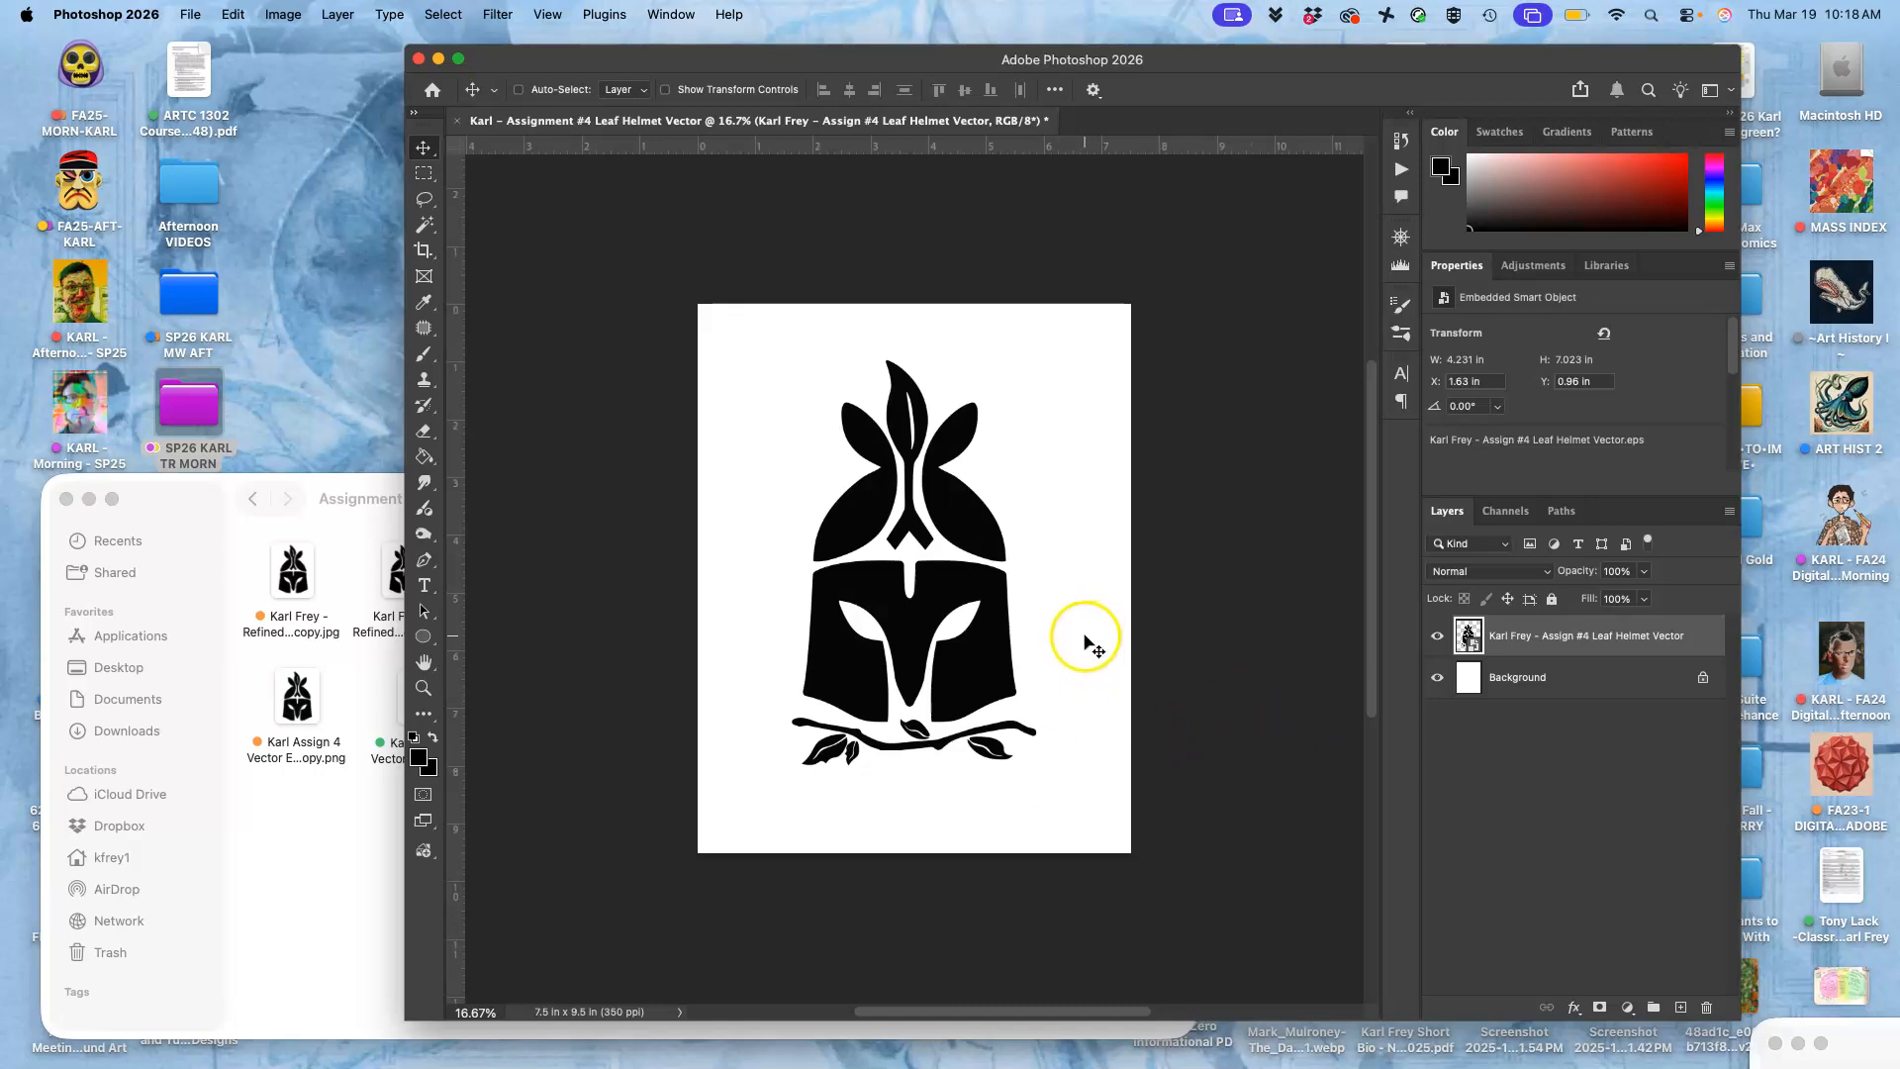
- Save the document to the Desktop in Photoshop format, named with the first name and "Assignment #4 Leaf Helmet Vector.psd"
left_click(187, 15)
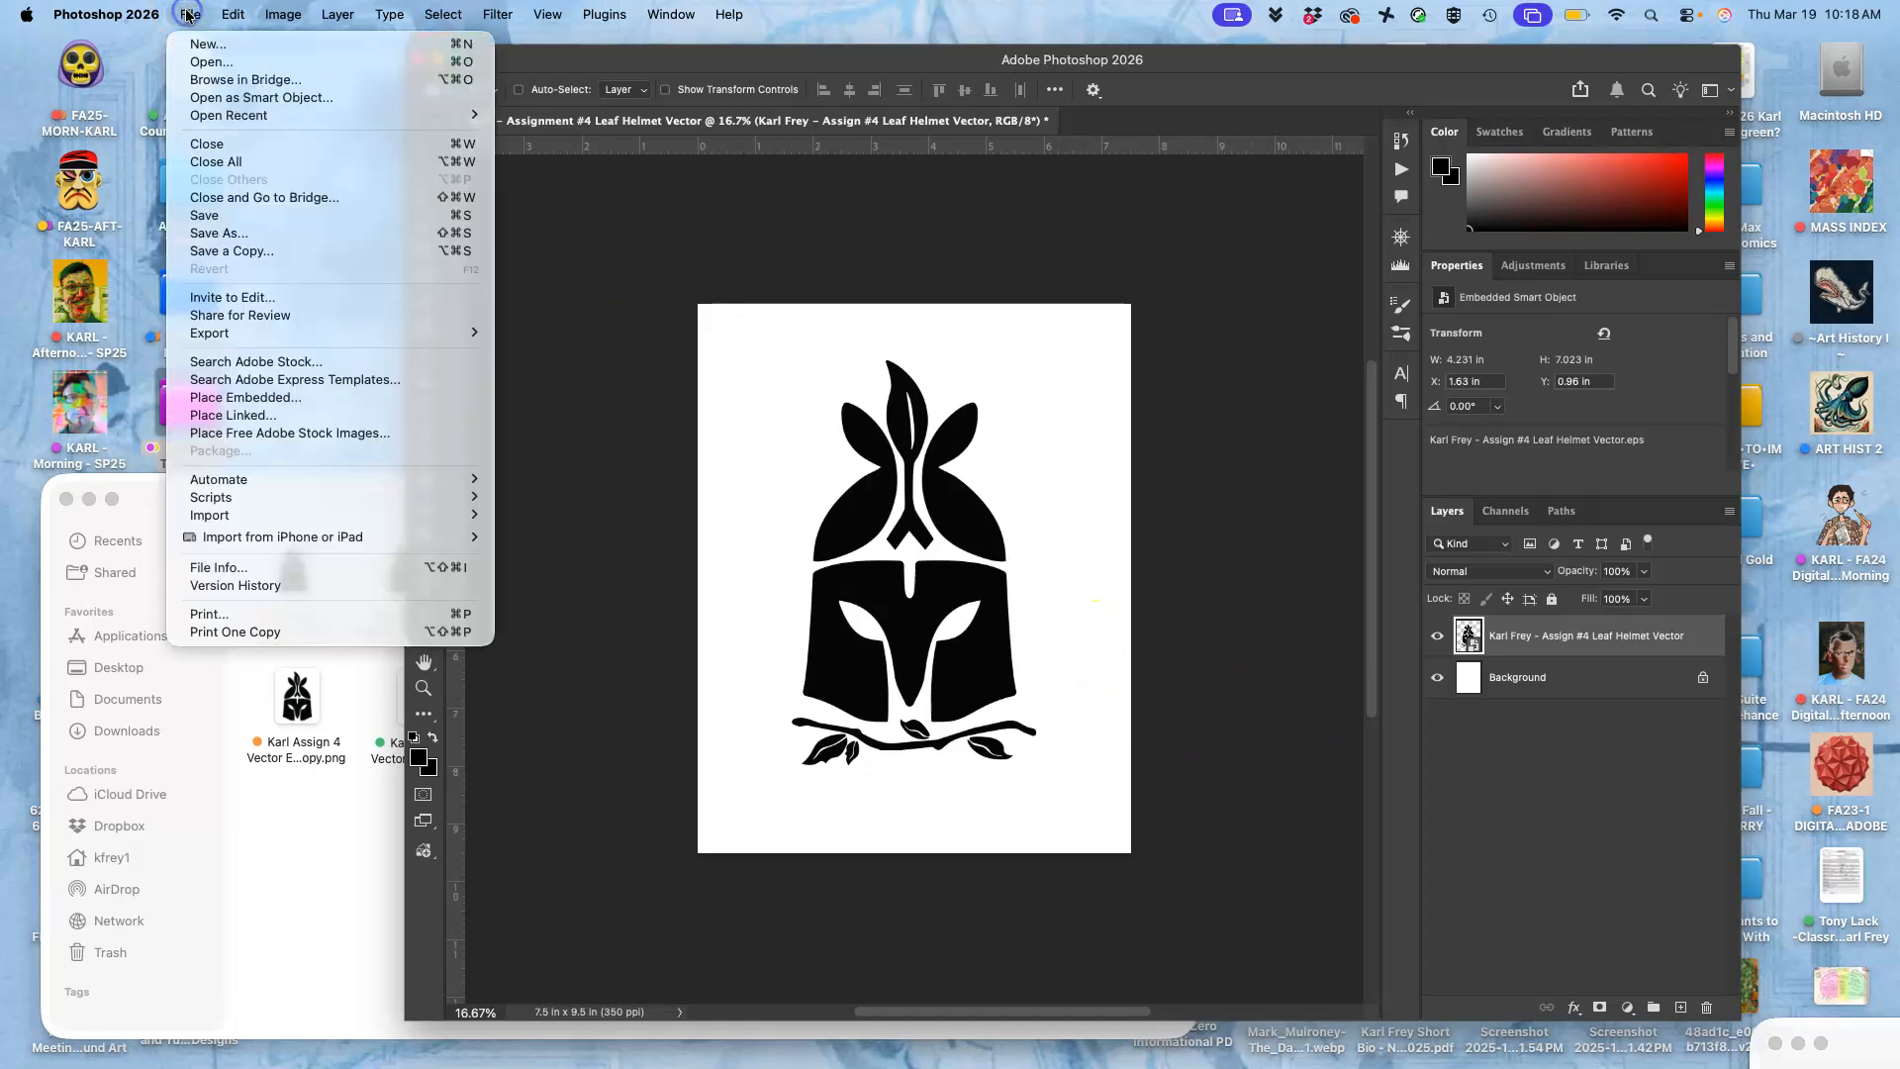
left_click(208, 219)
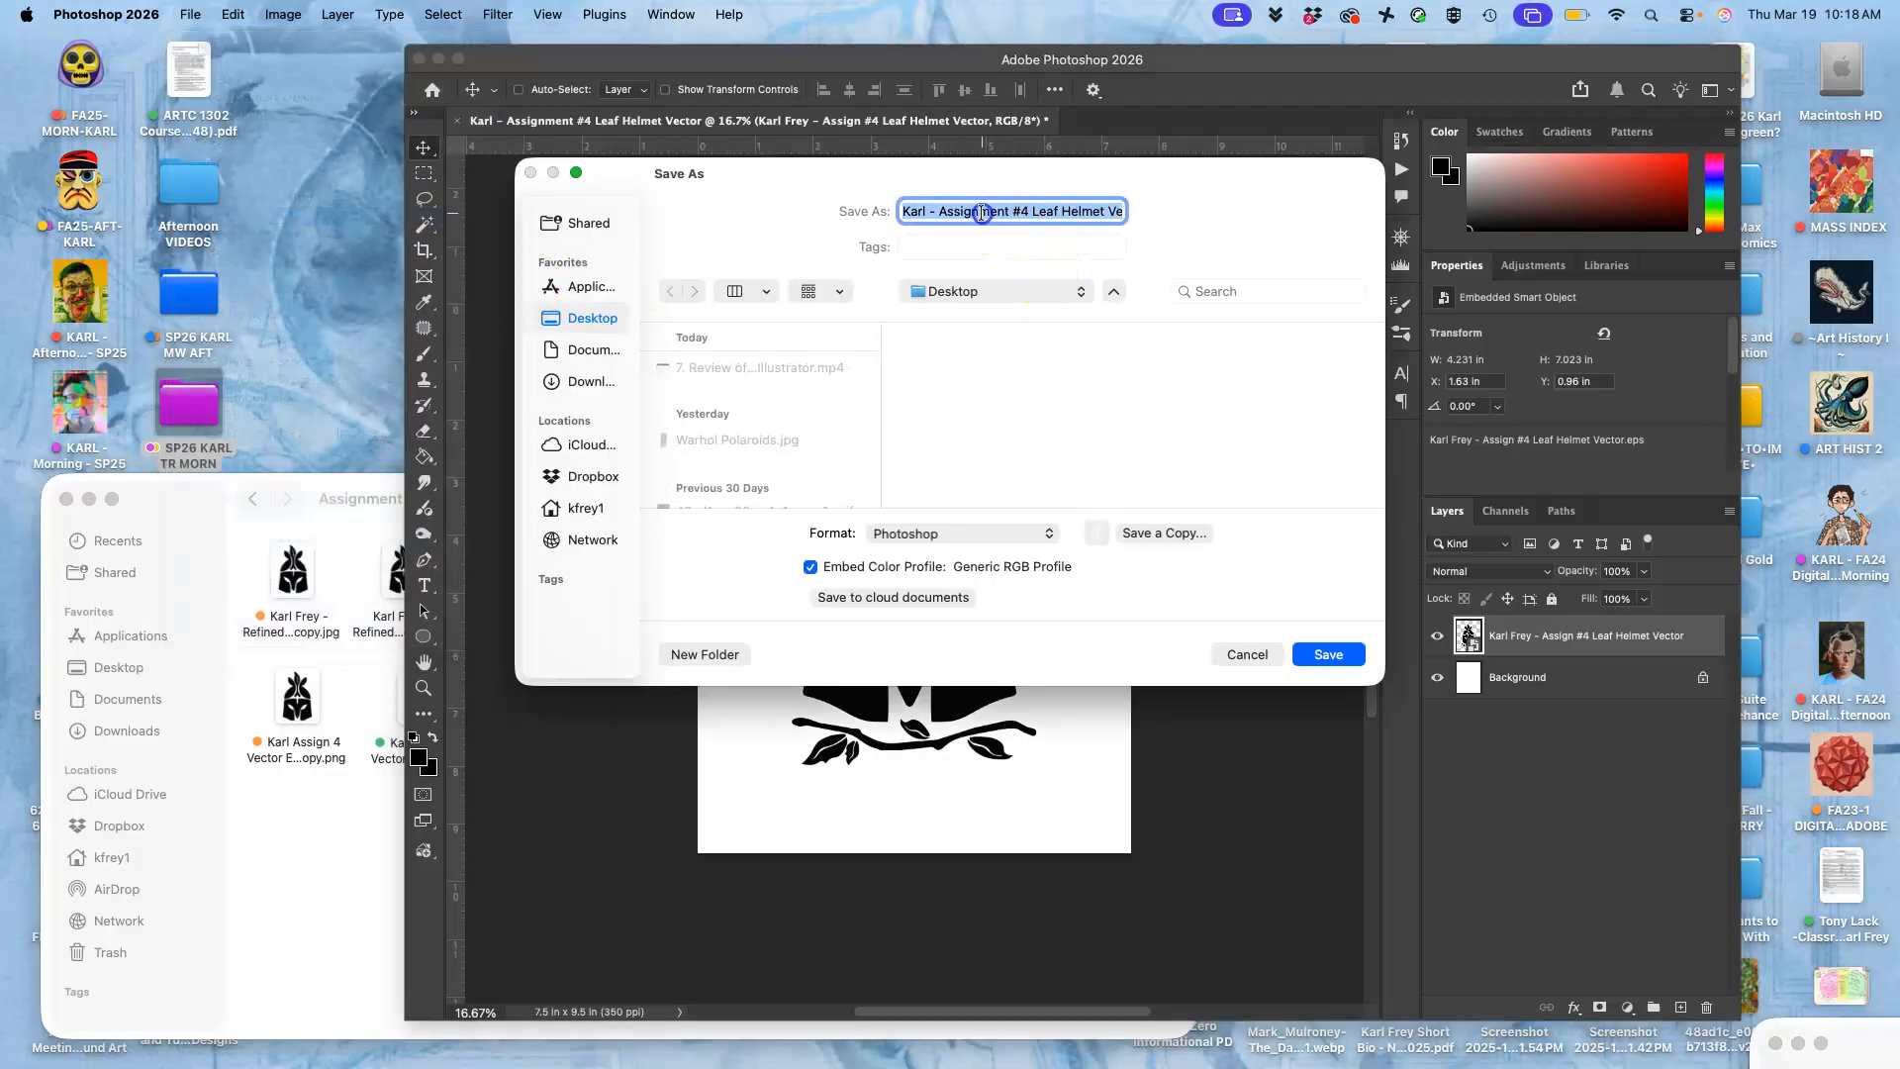
left_click(980, 212)
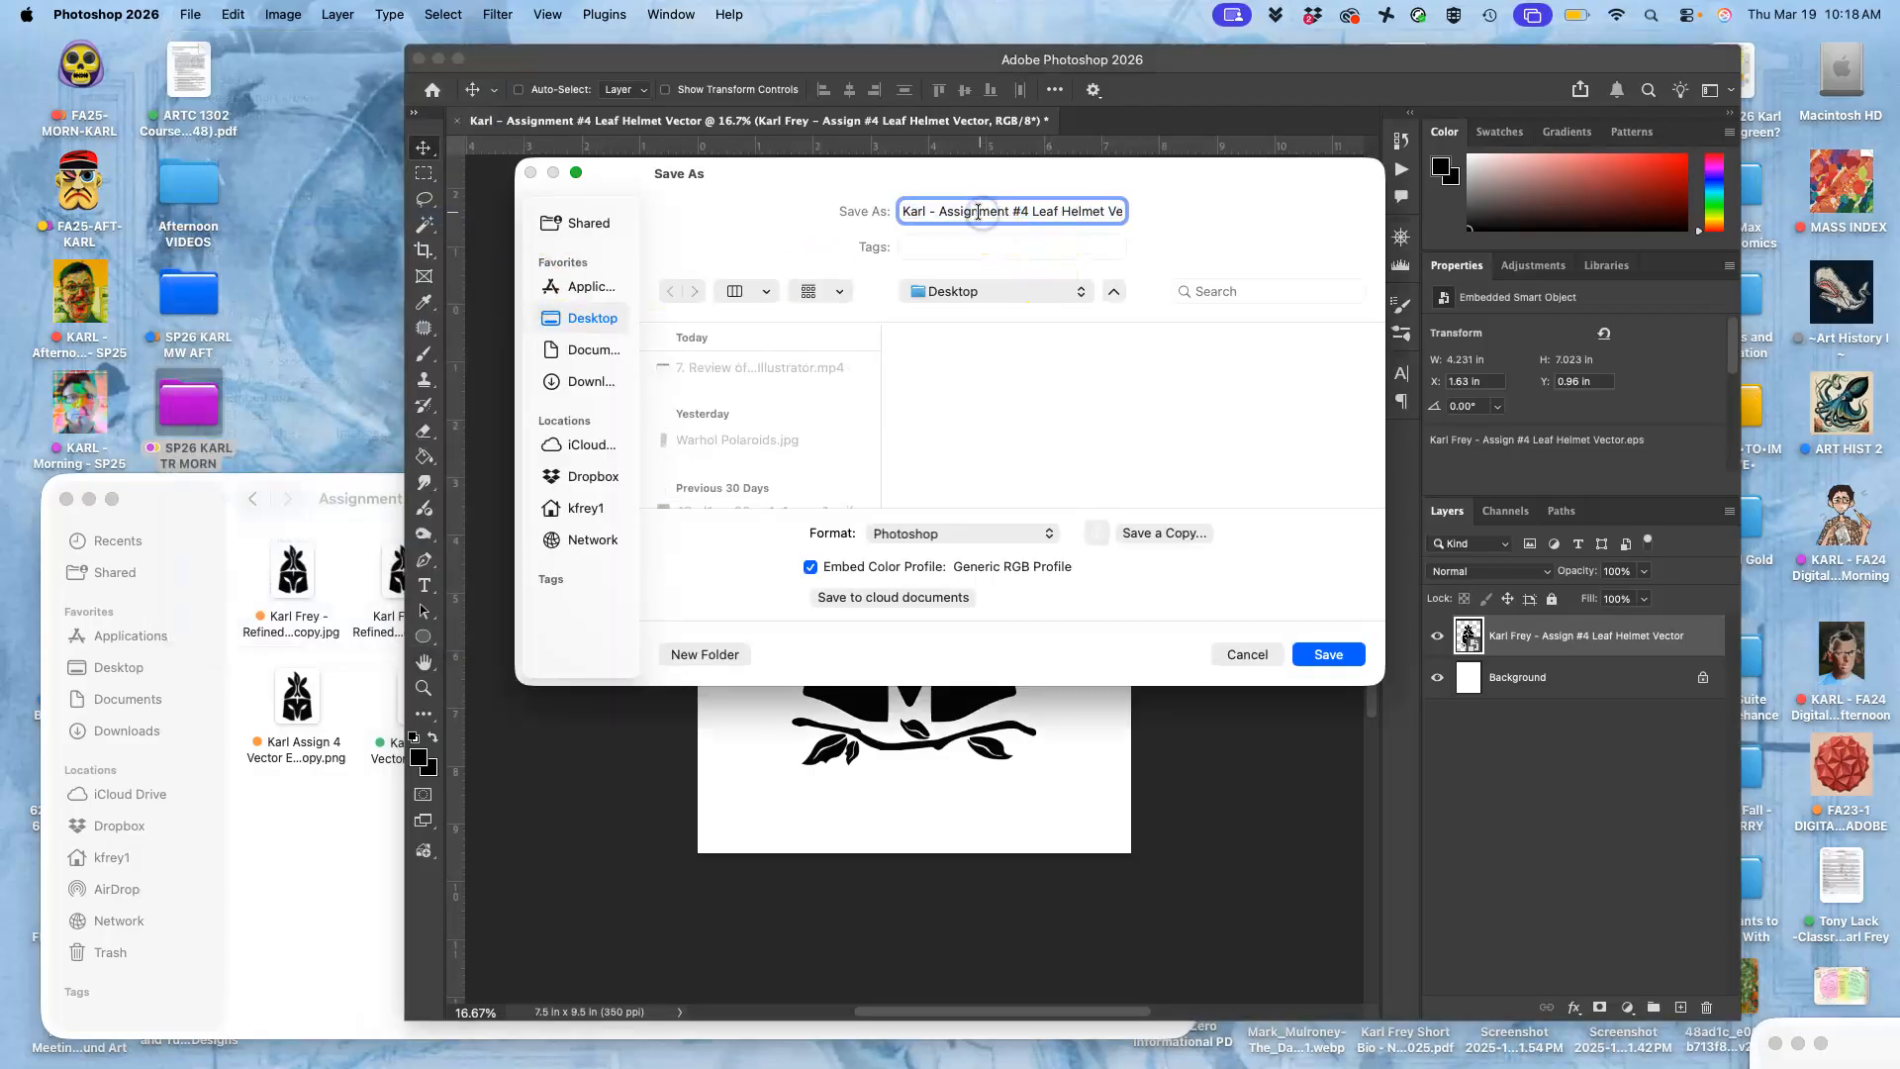
left_click_drag(1095, 210, 1173, 216)
left_click(1106, 211)
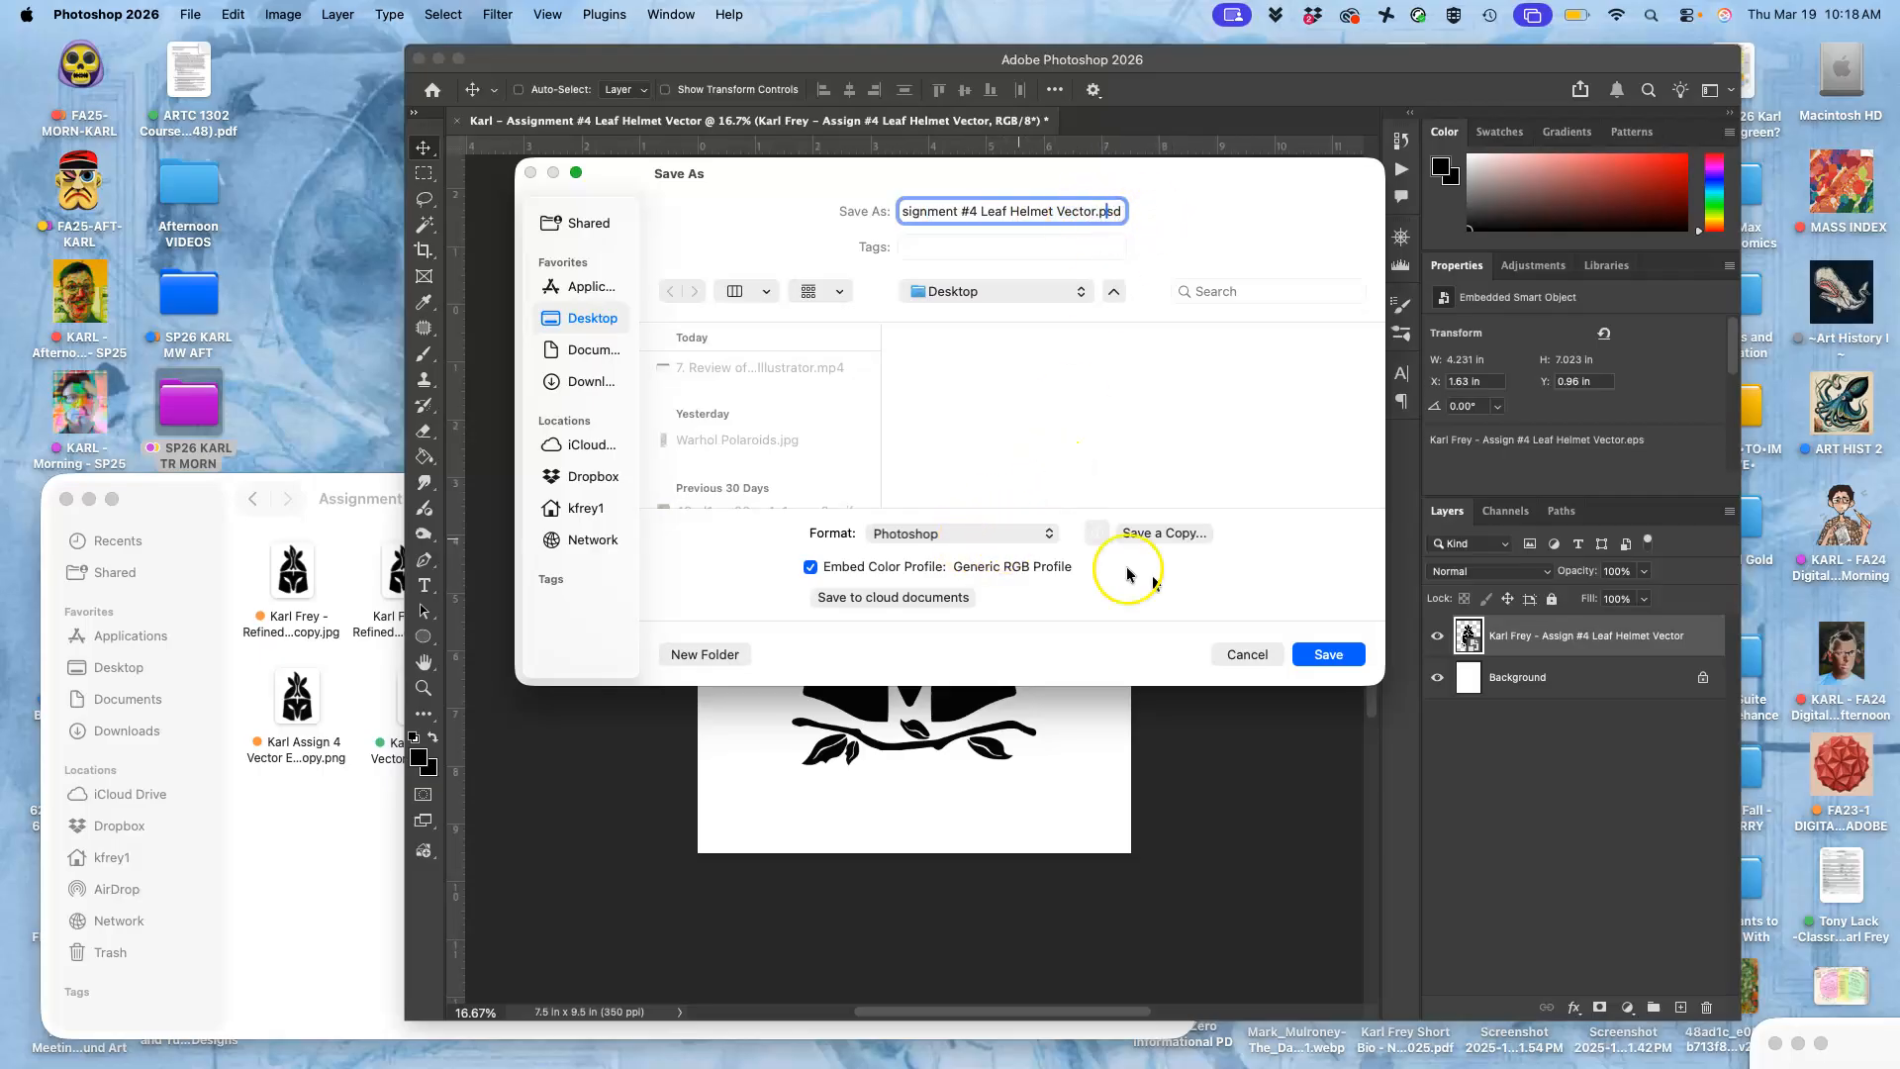
left_click(1322, 657)
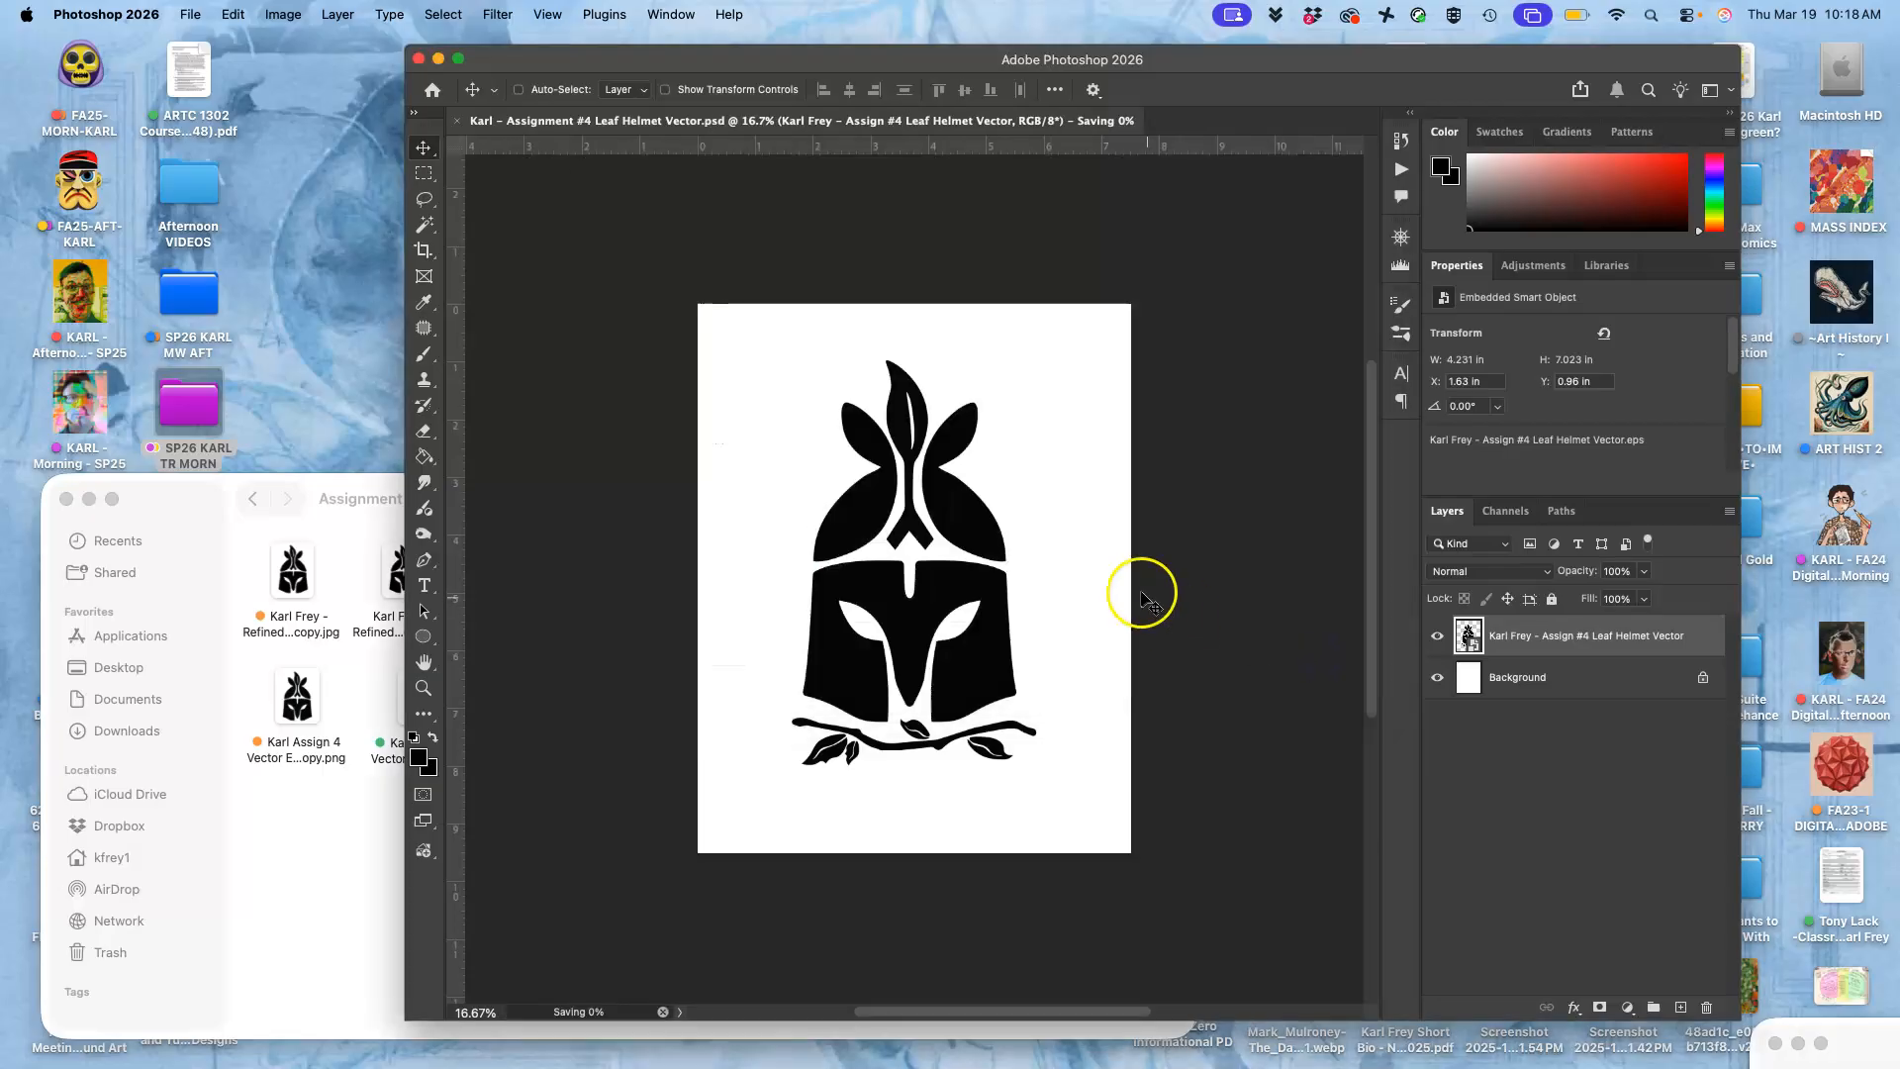
- Move the saved PSD on the desktop beside the ARTC 1302 PDF and Afternoon VIDEOS folder, and tag it green
key("F11")
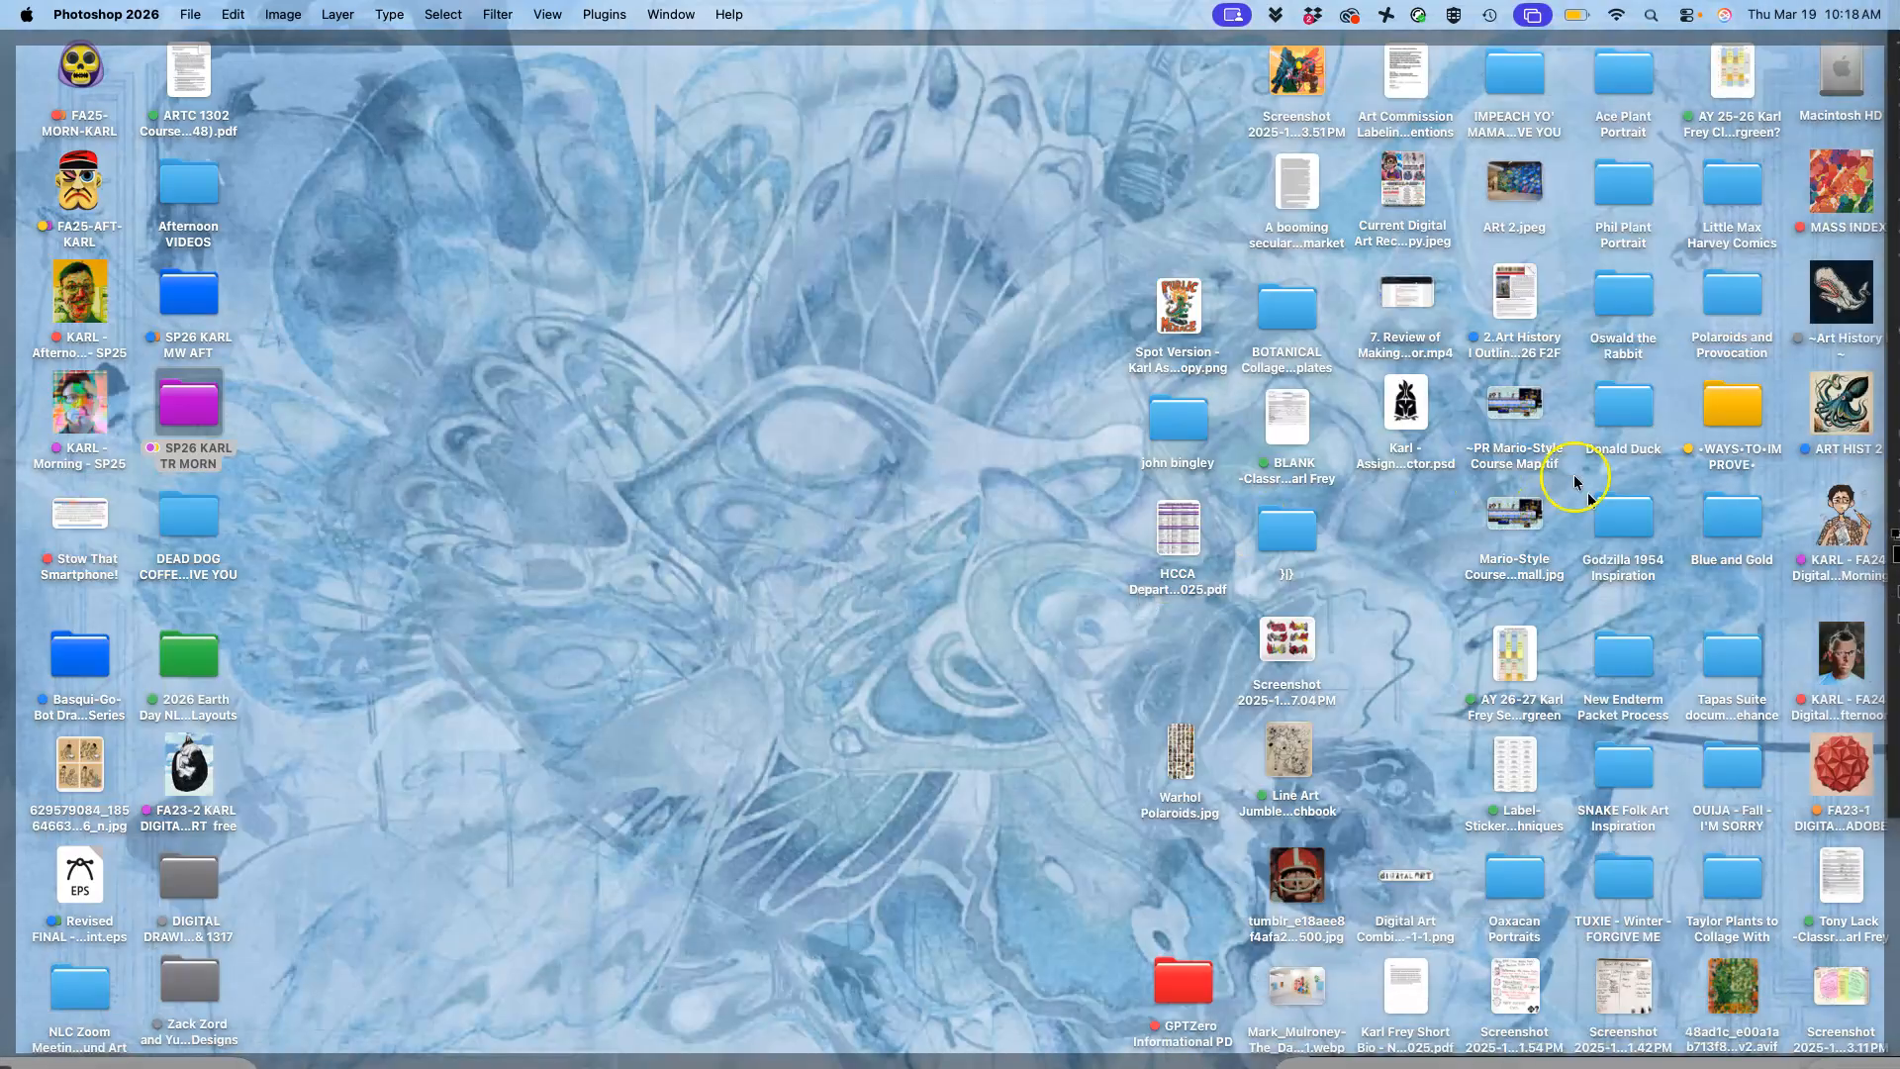
left_click(1413, 406)
left_click_drag(1419, 414, 351, 155)
left_click(354, 202)
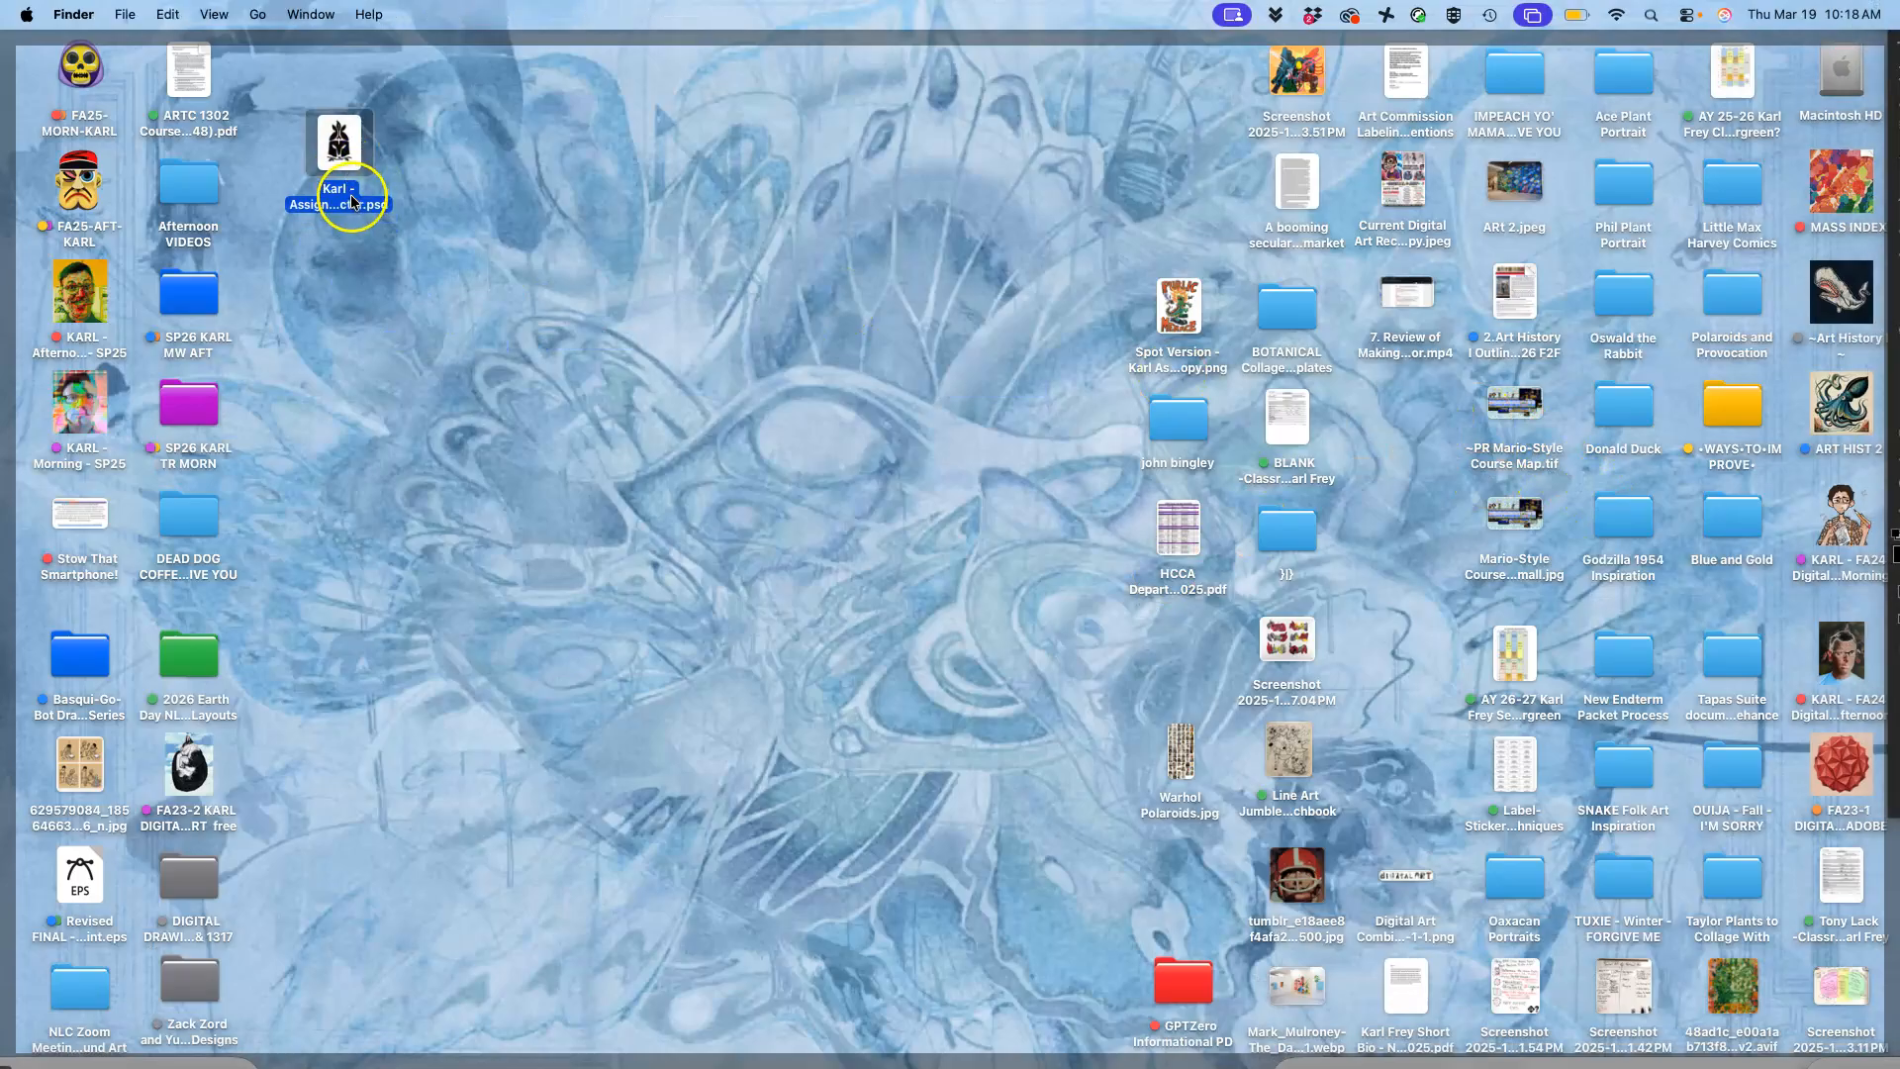
right_click(352, 201)
left_click(473, 506)
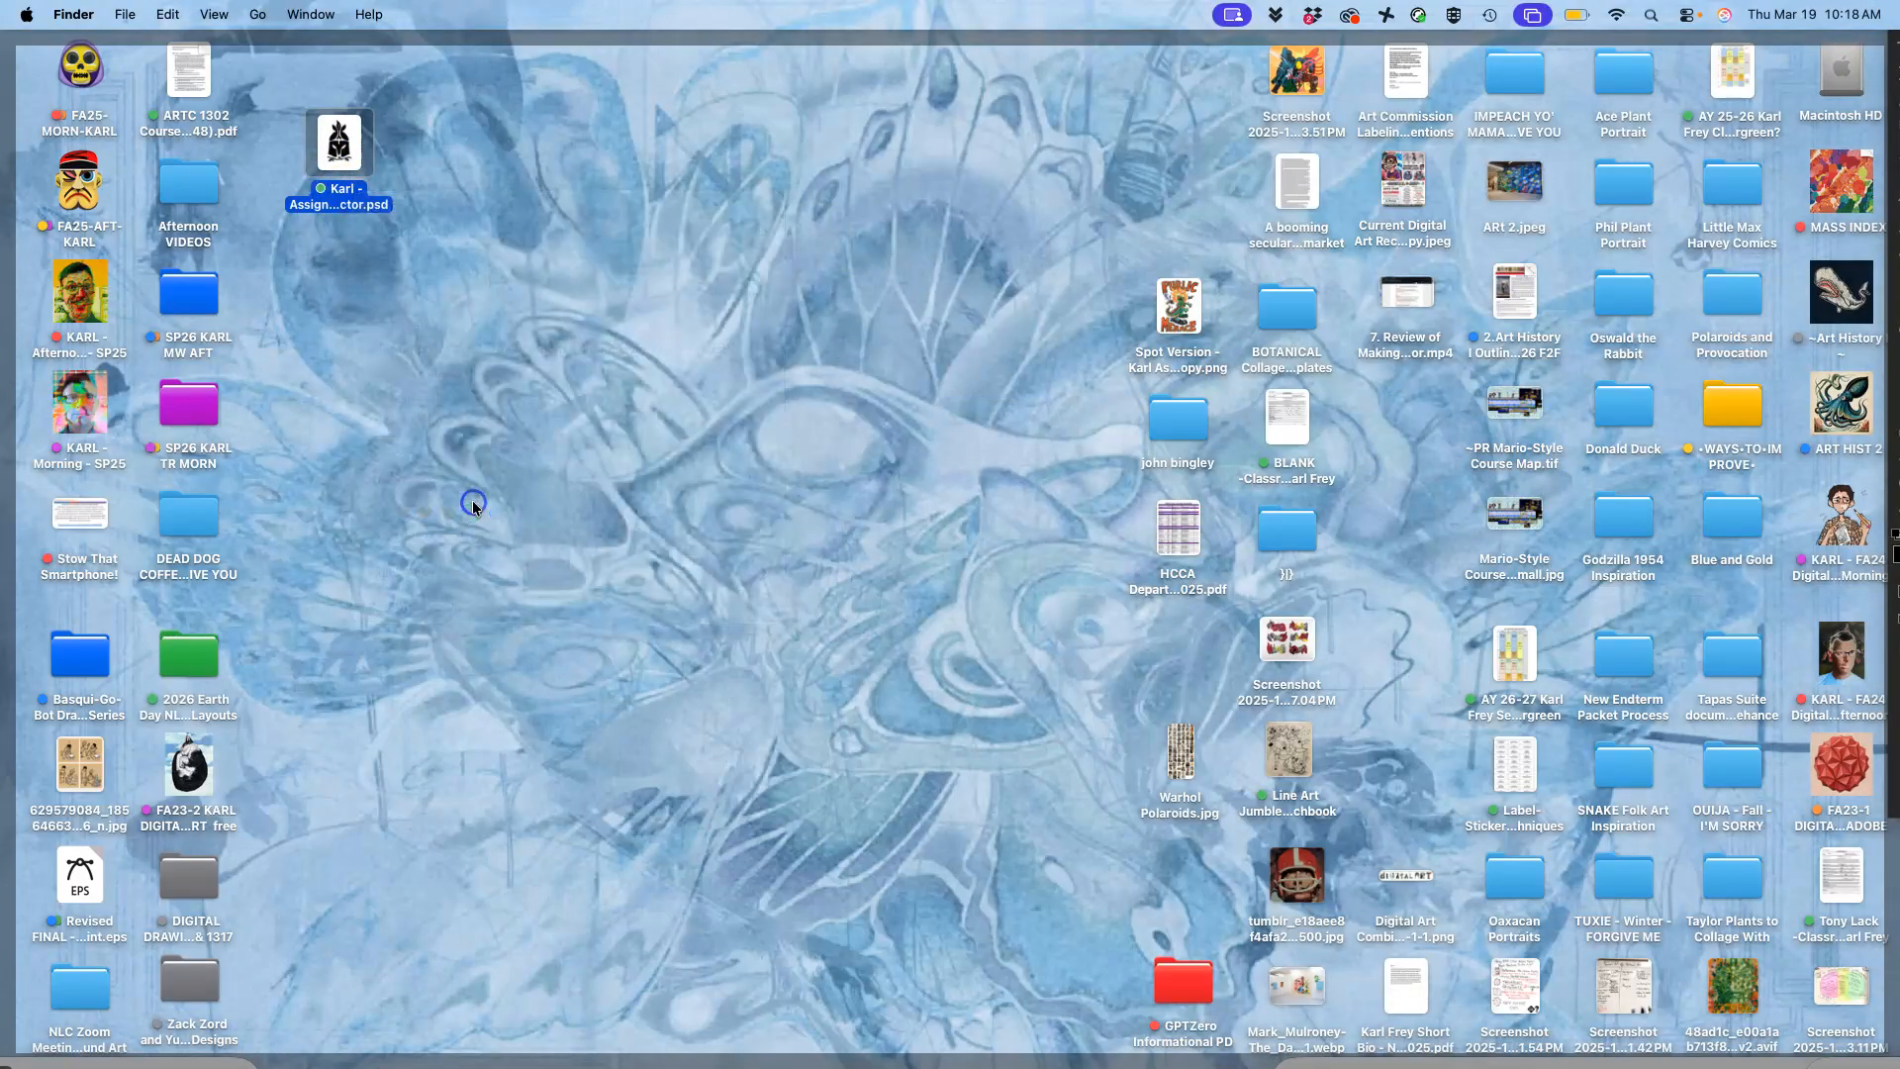
key("F11")
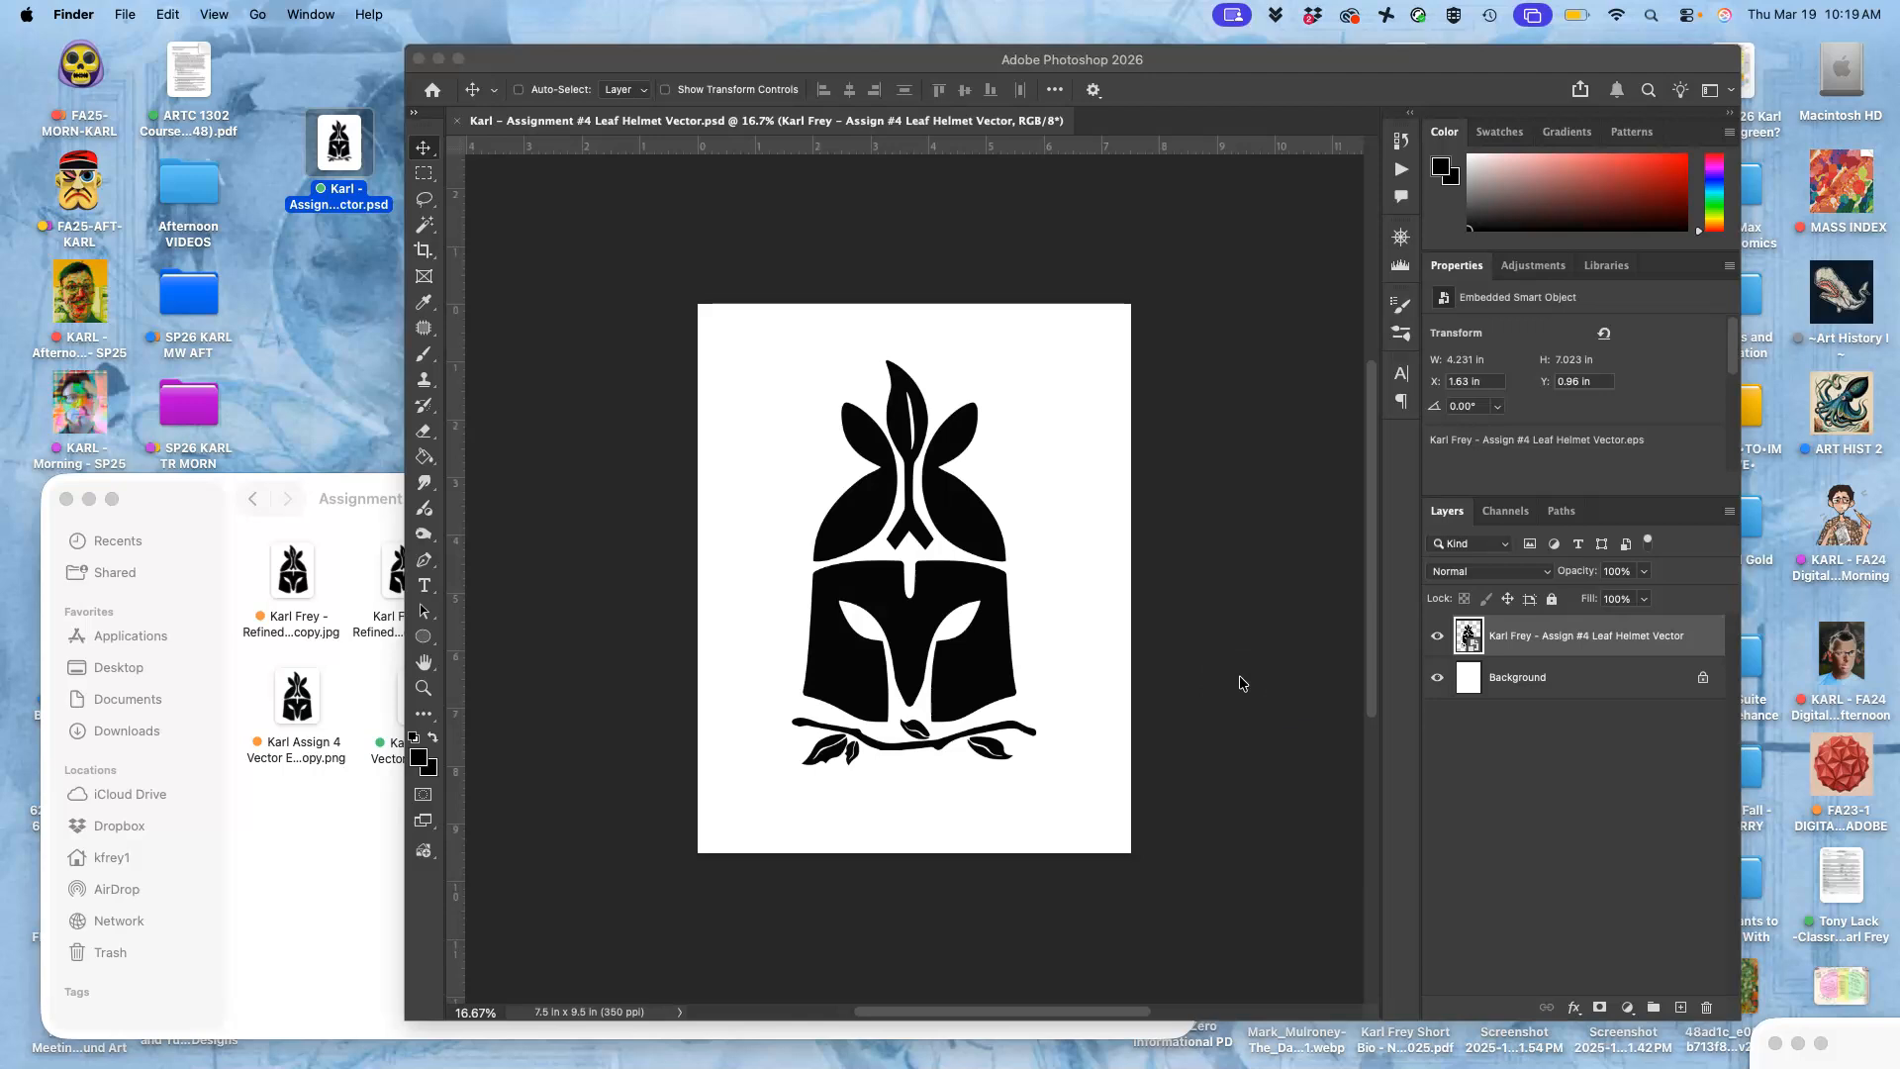
- Hide the white Background layer and save a copy of the helmet document to the Desktop as a PNG
left_click(1437, 680)
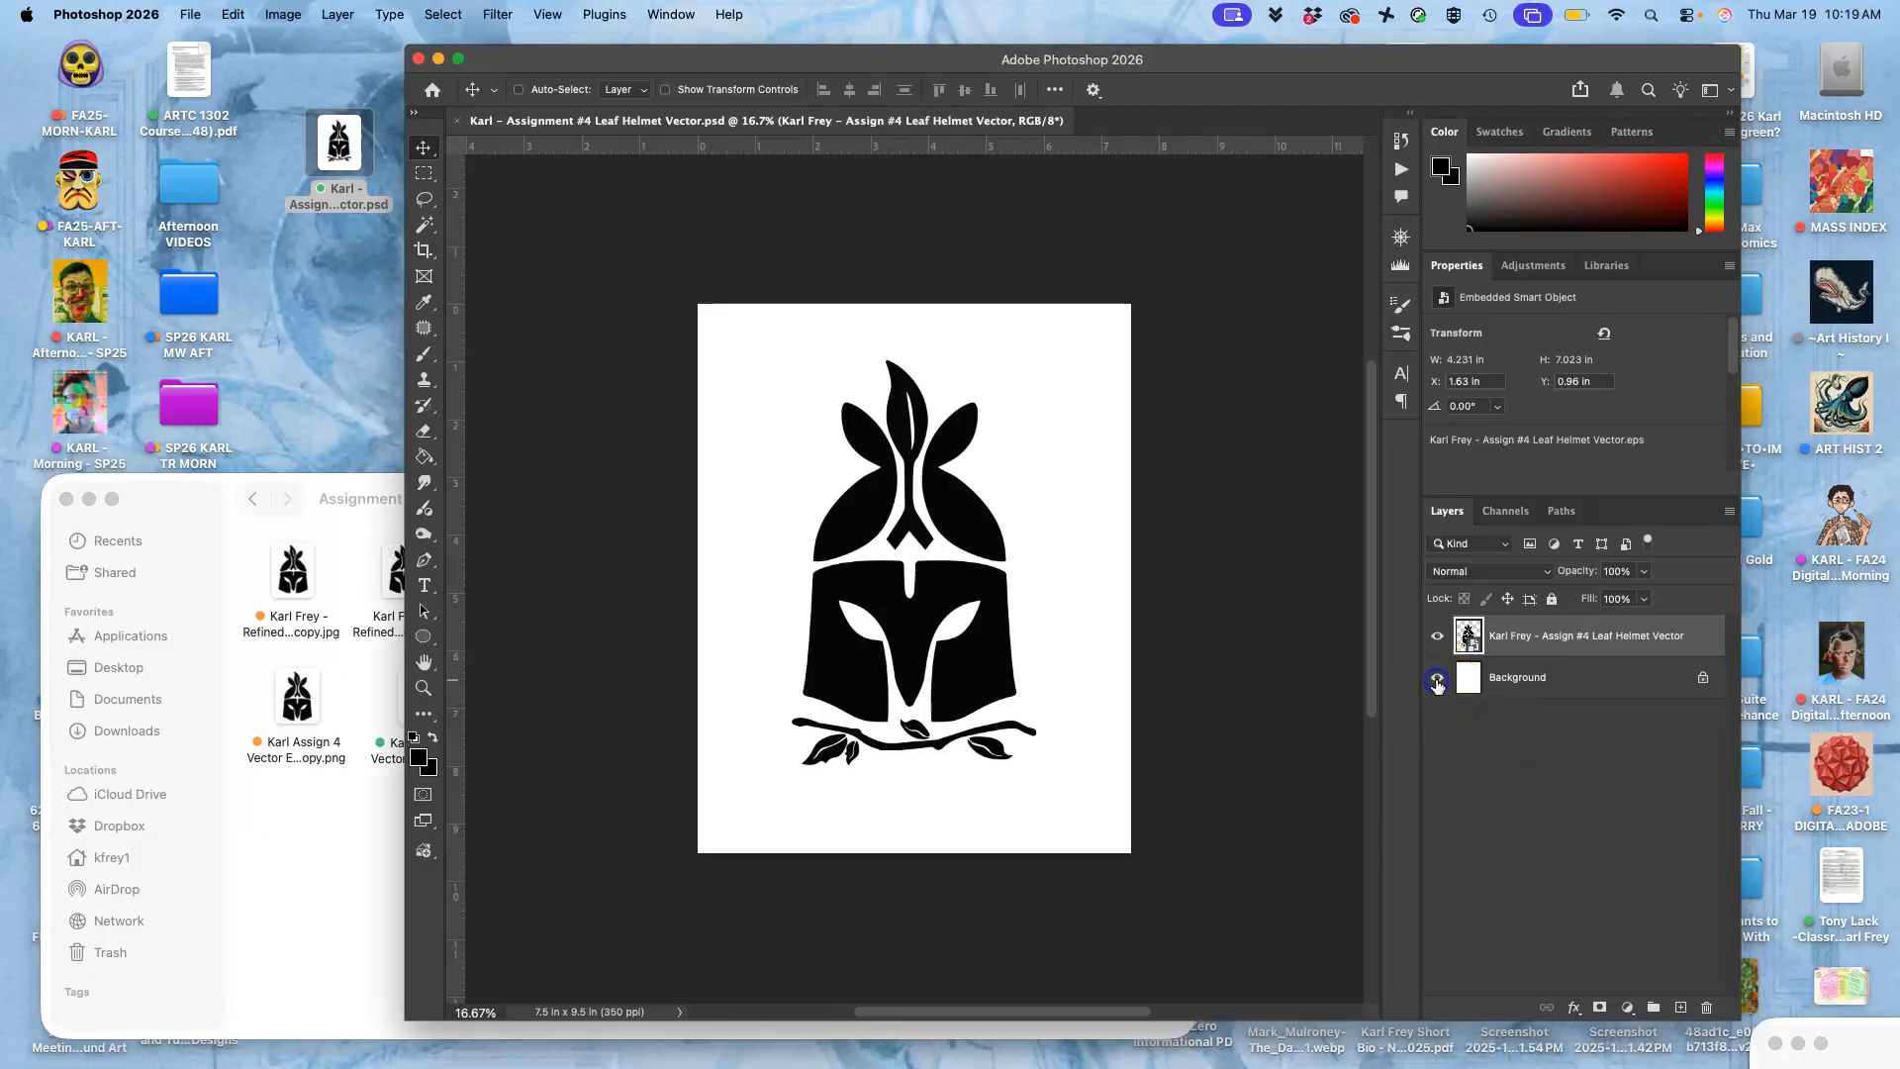
left_click(1437, 682)
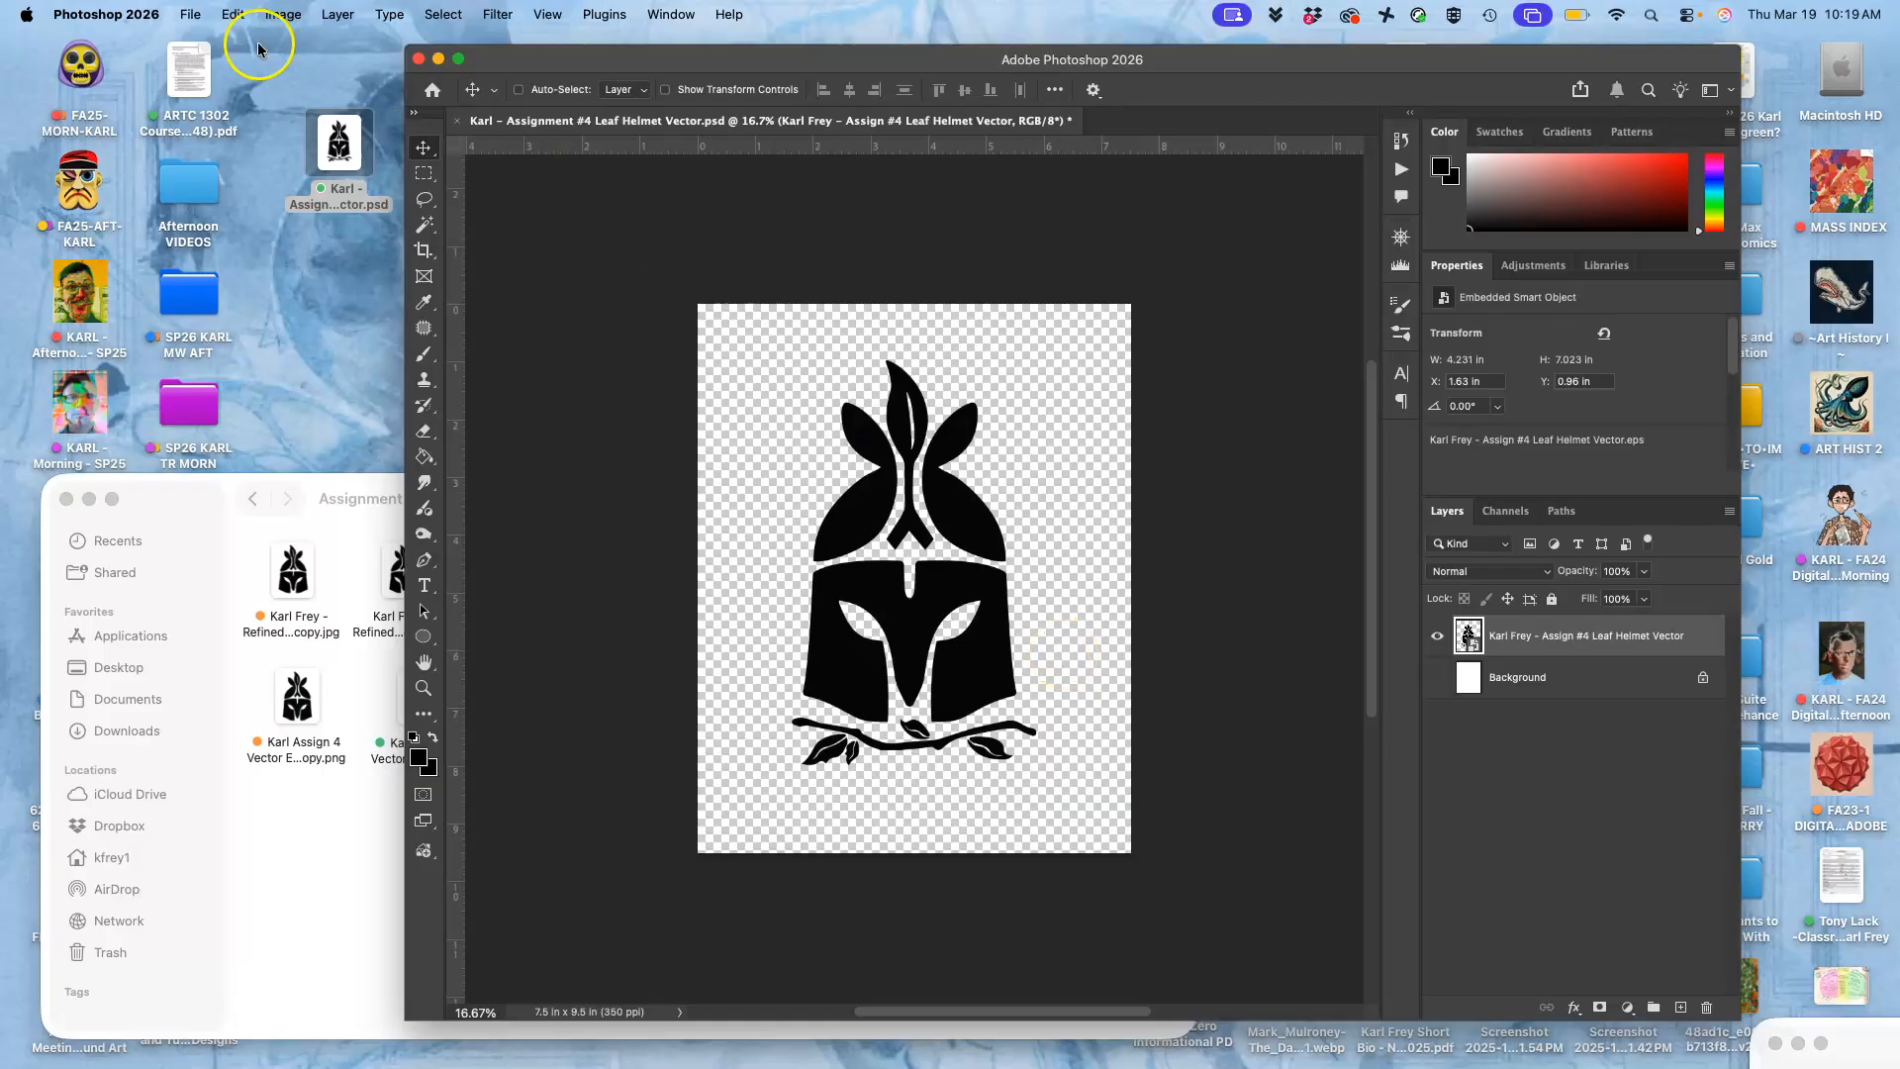
left_click(190, 14)
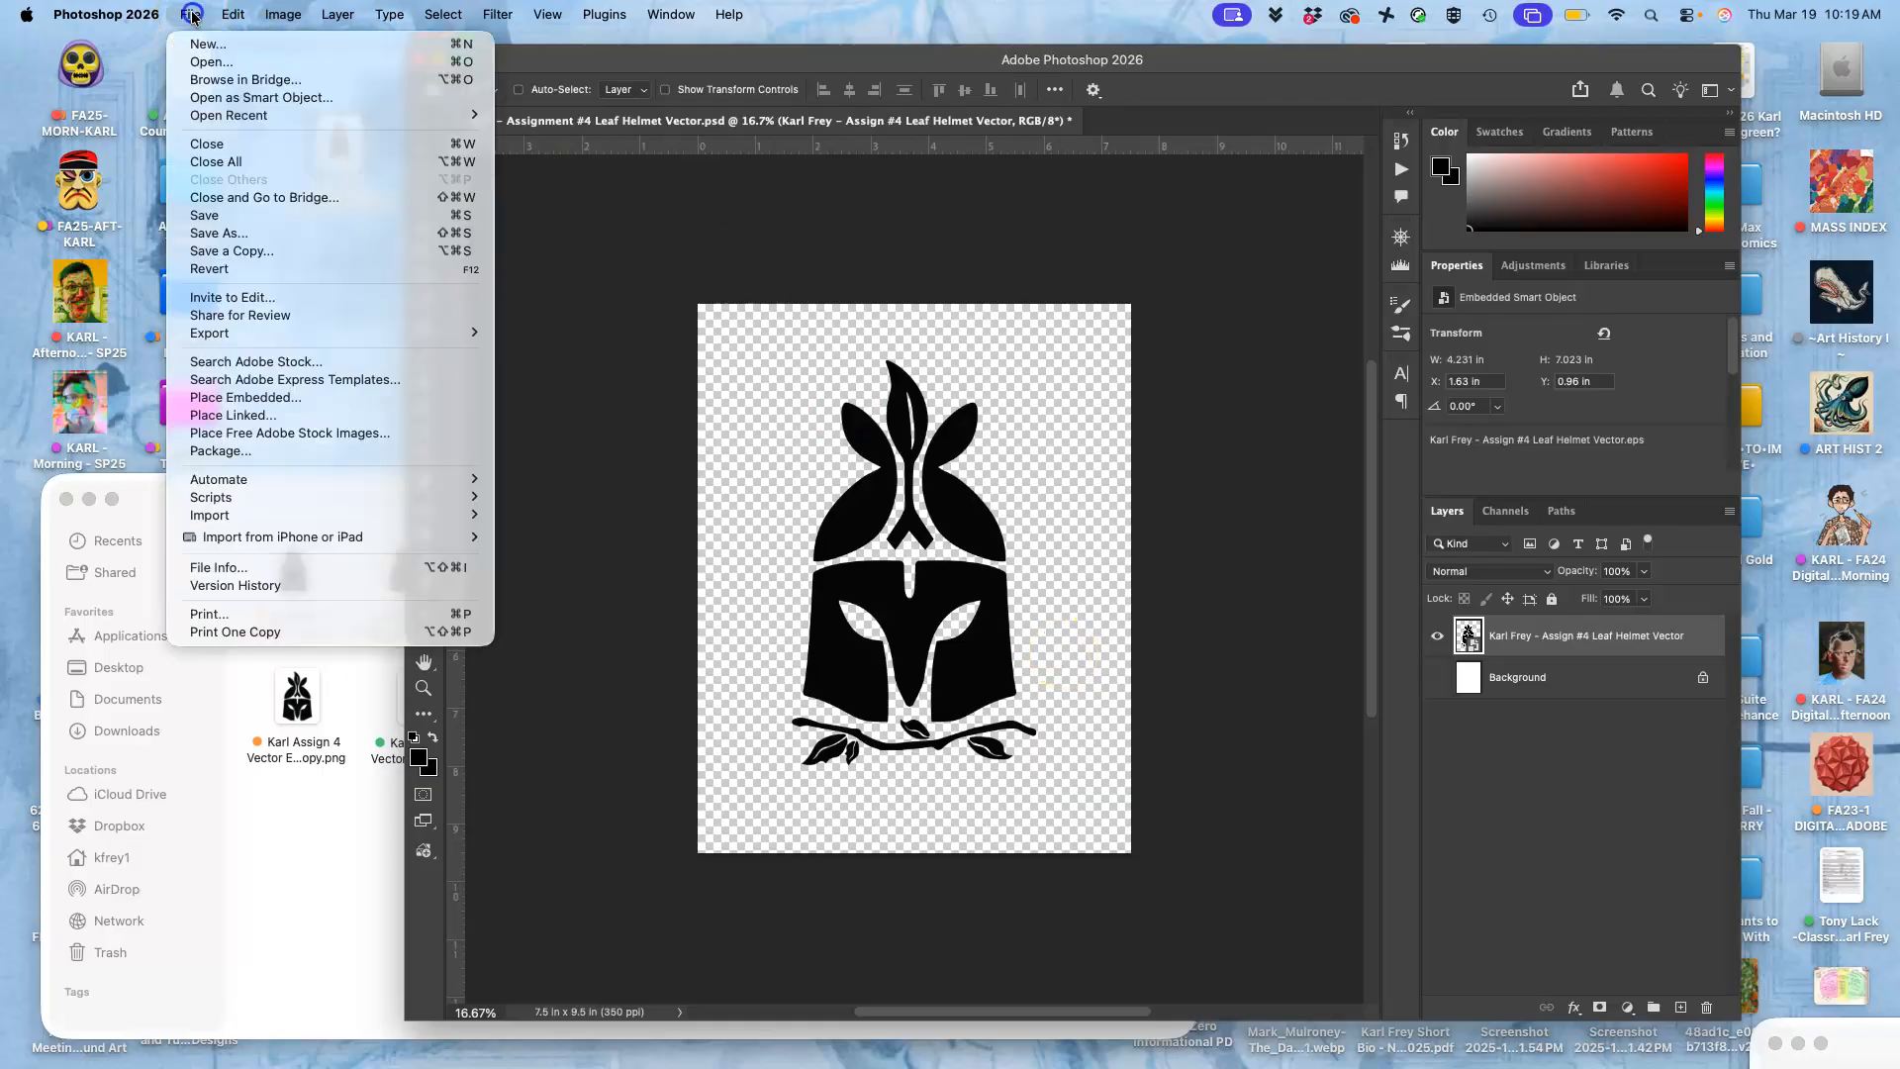
left_click(227, 251)
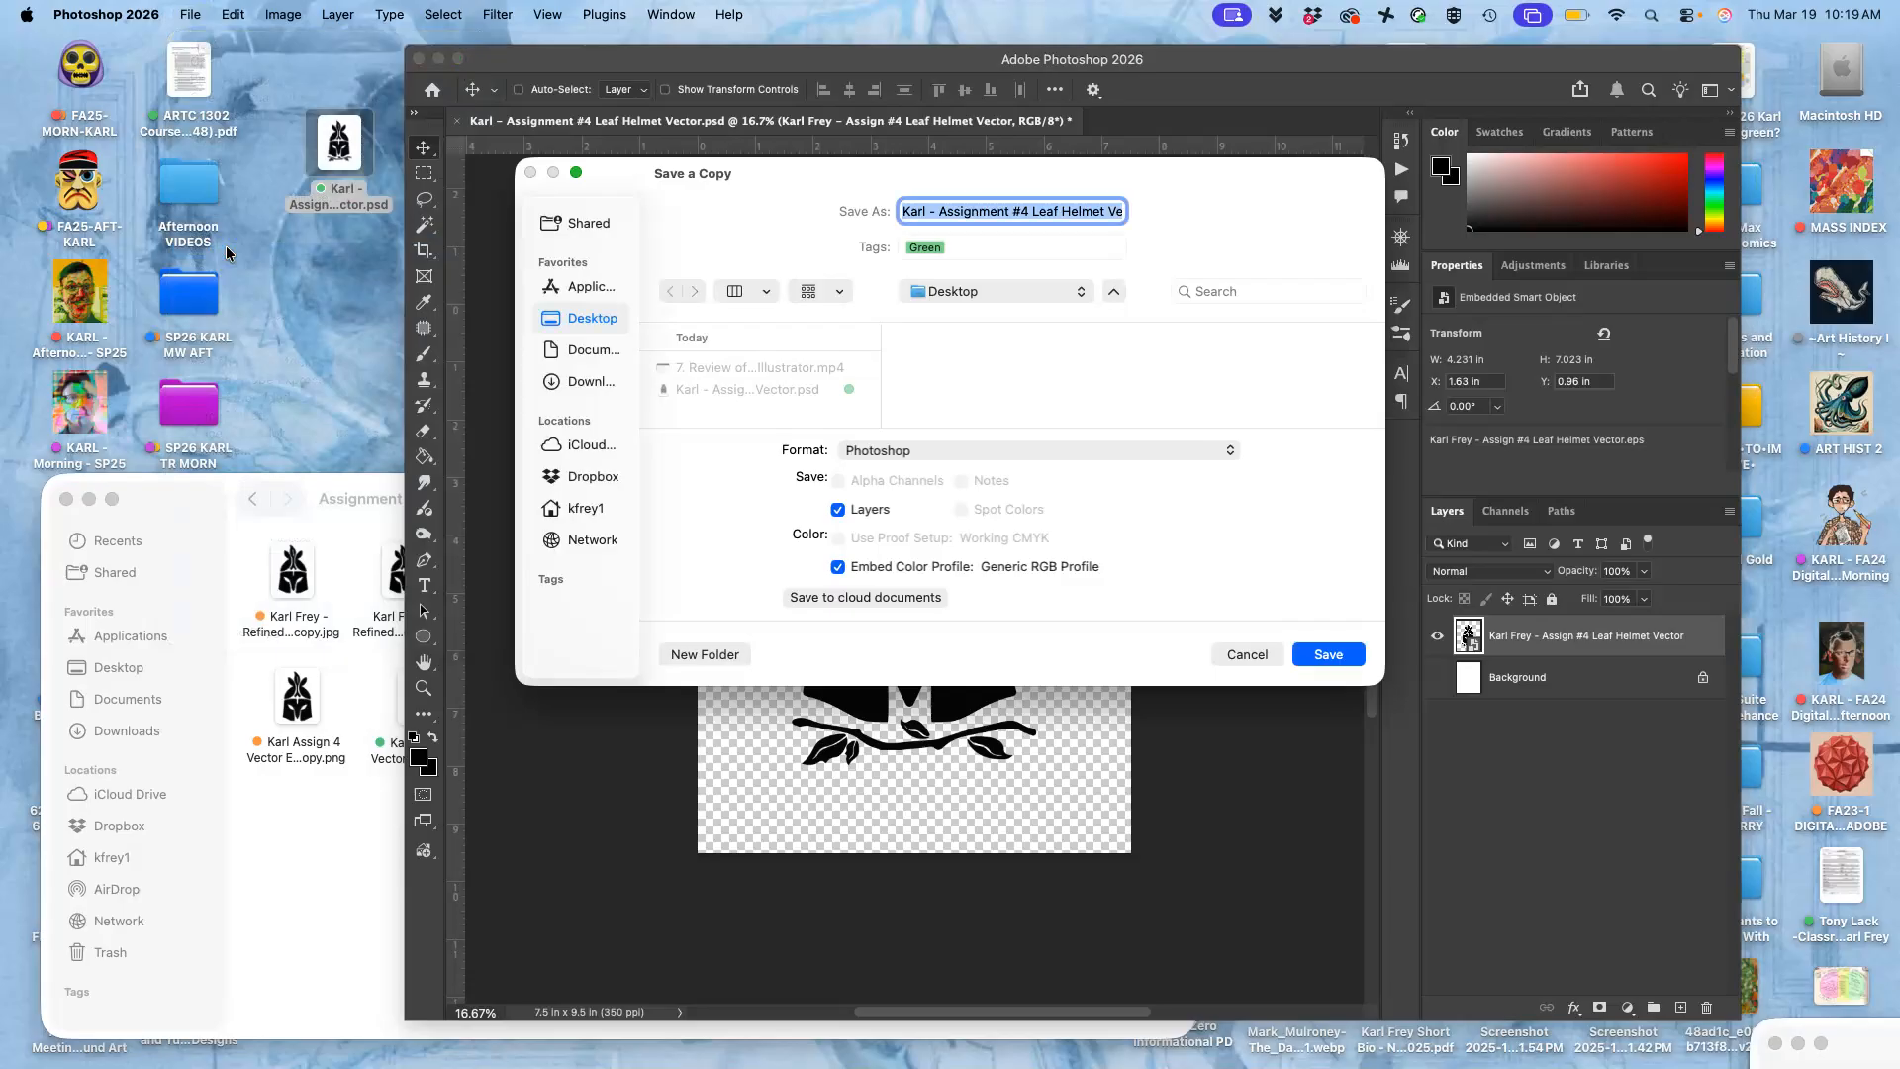
left_click(926, 456)
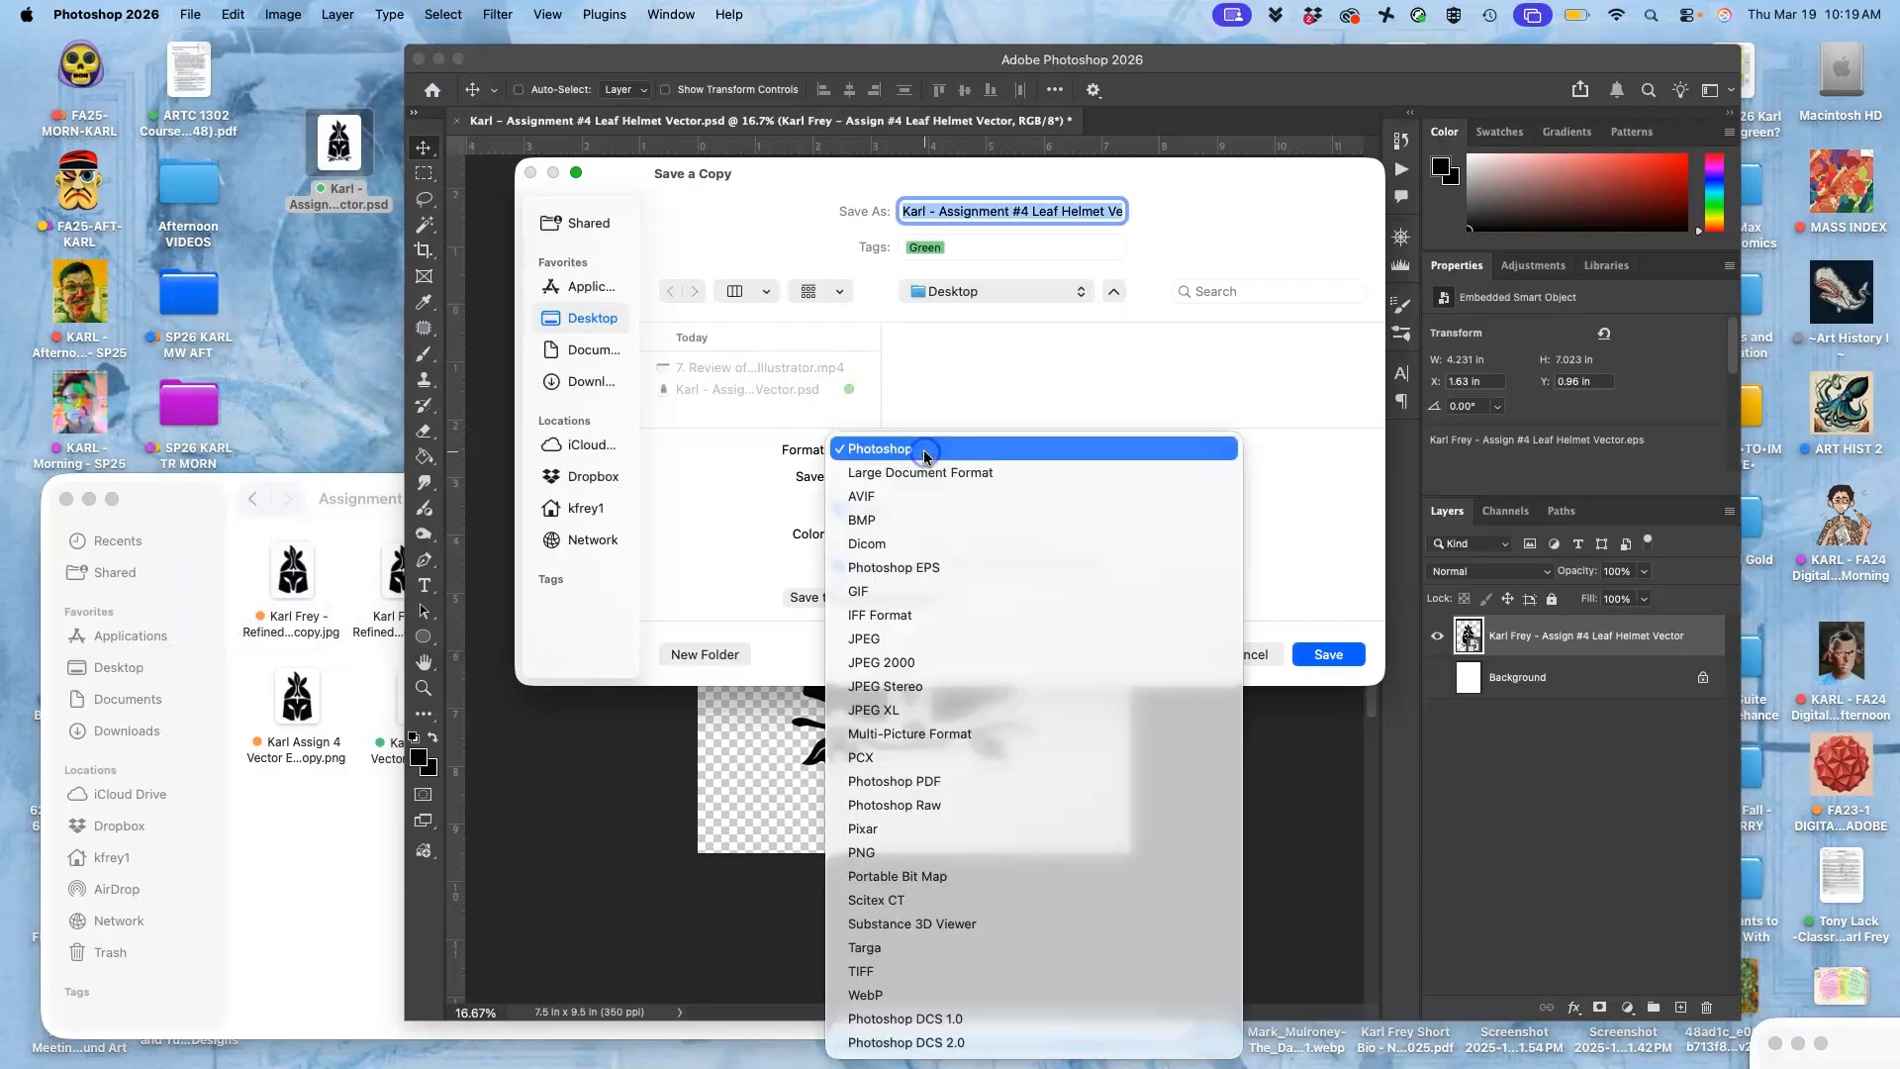
left_click(937, 857)
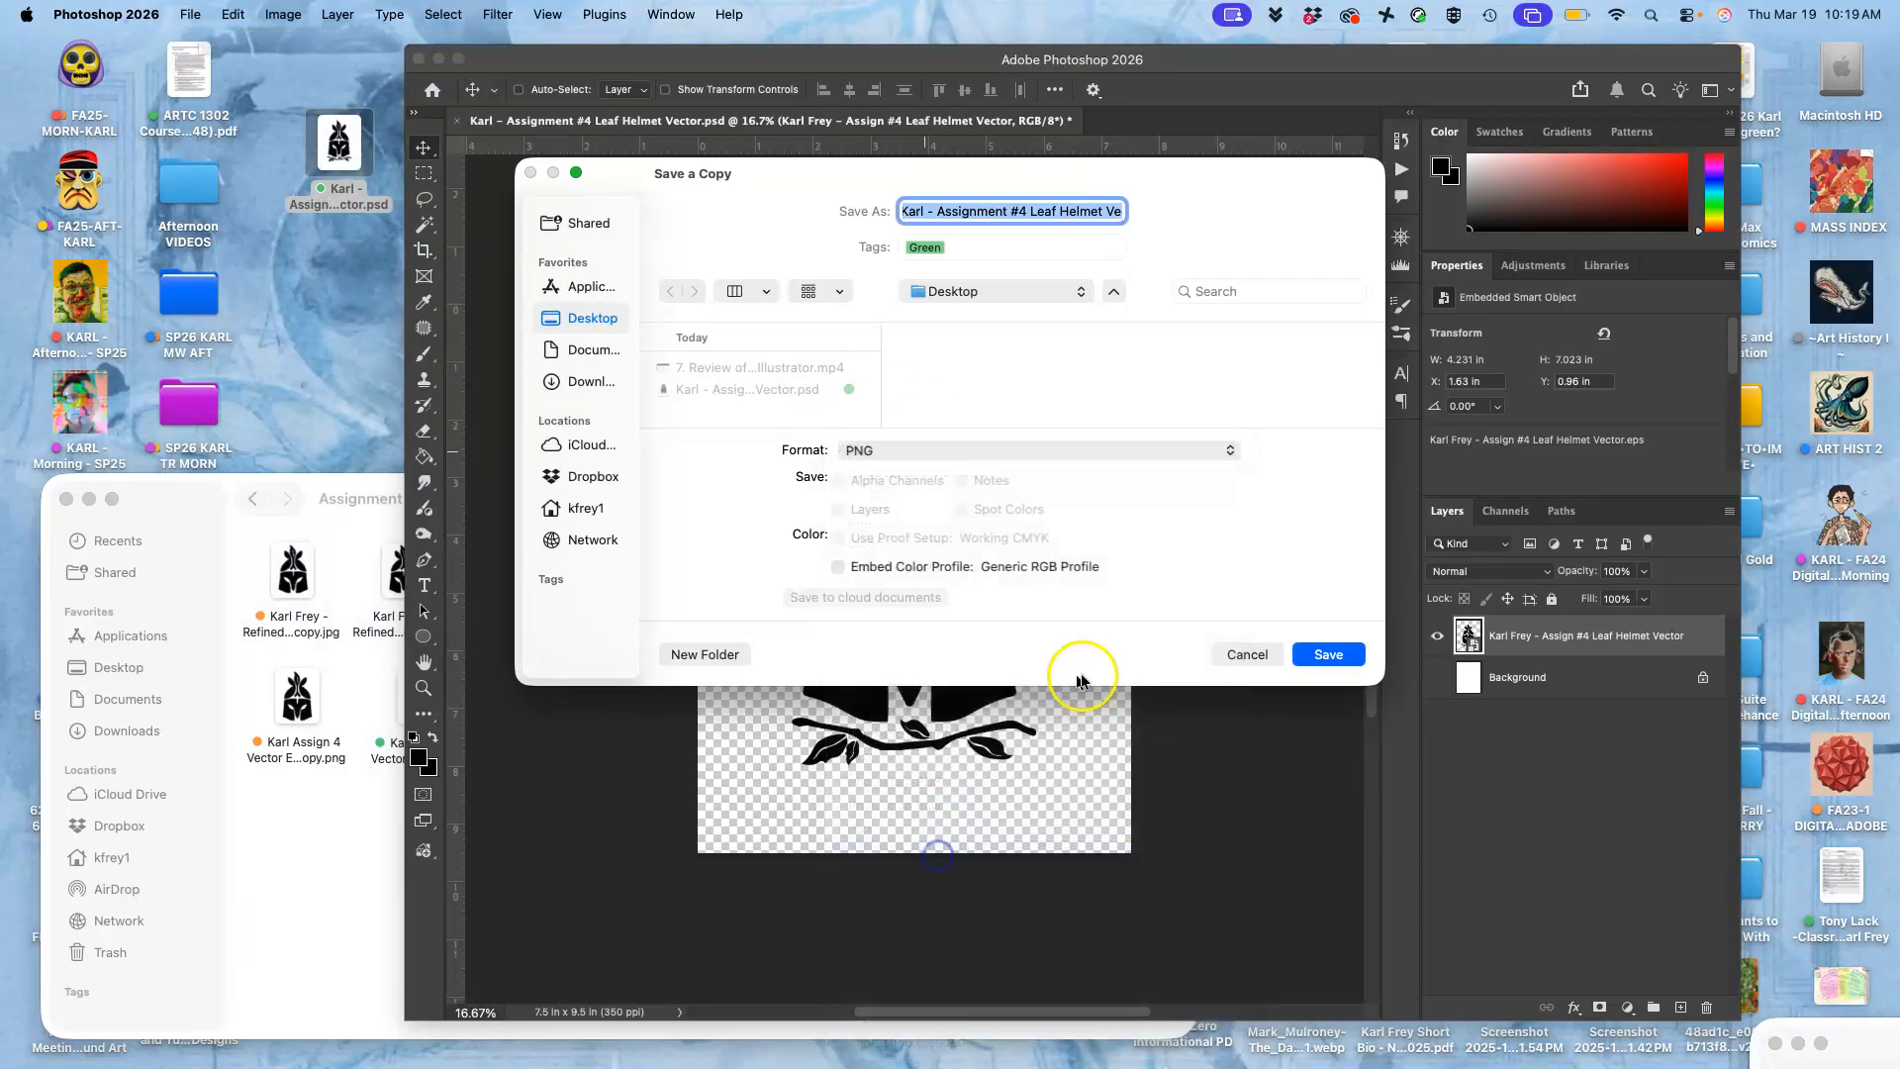
left_click(1324, 656)
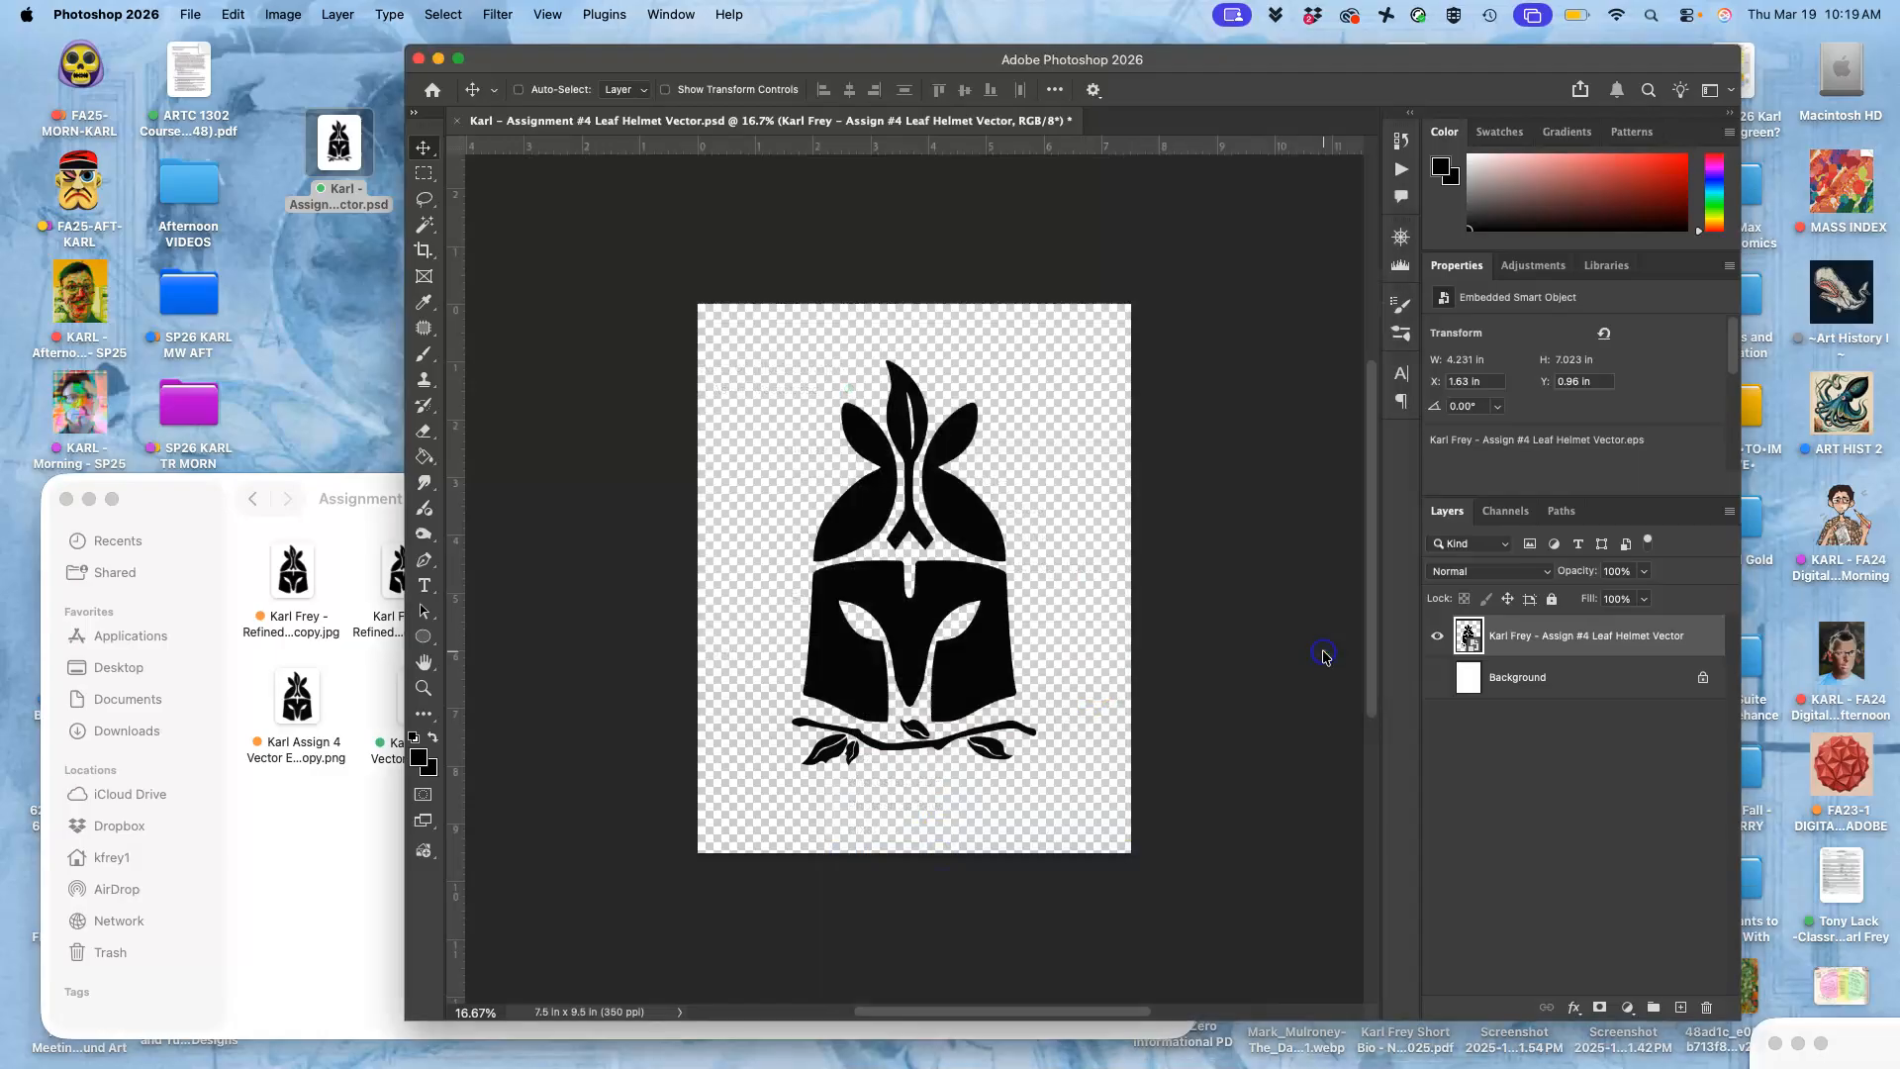
left_click(1091, 508)
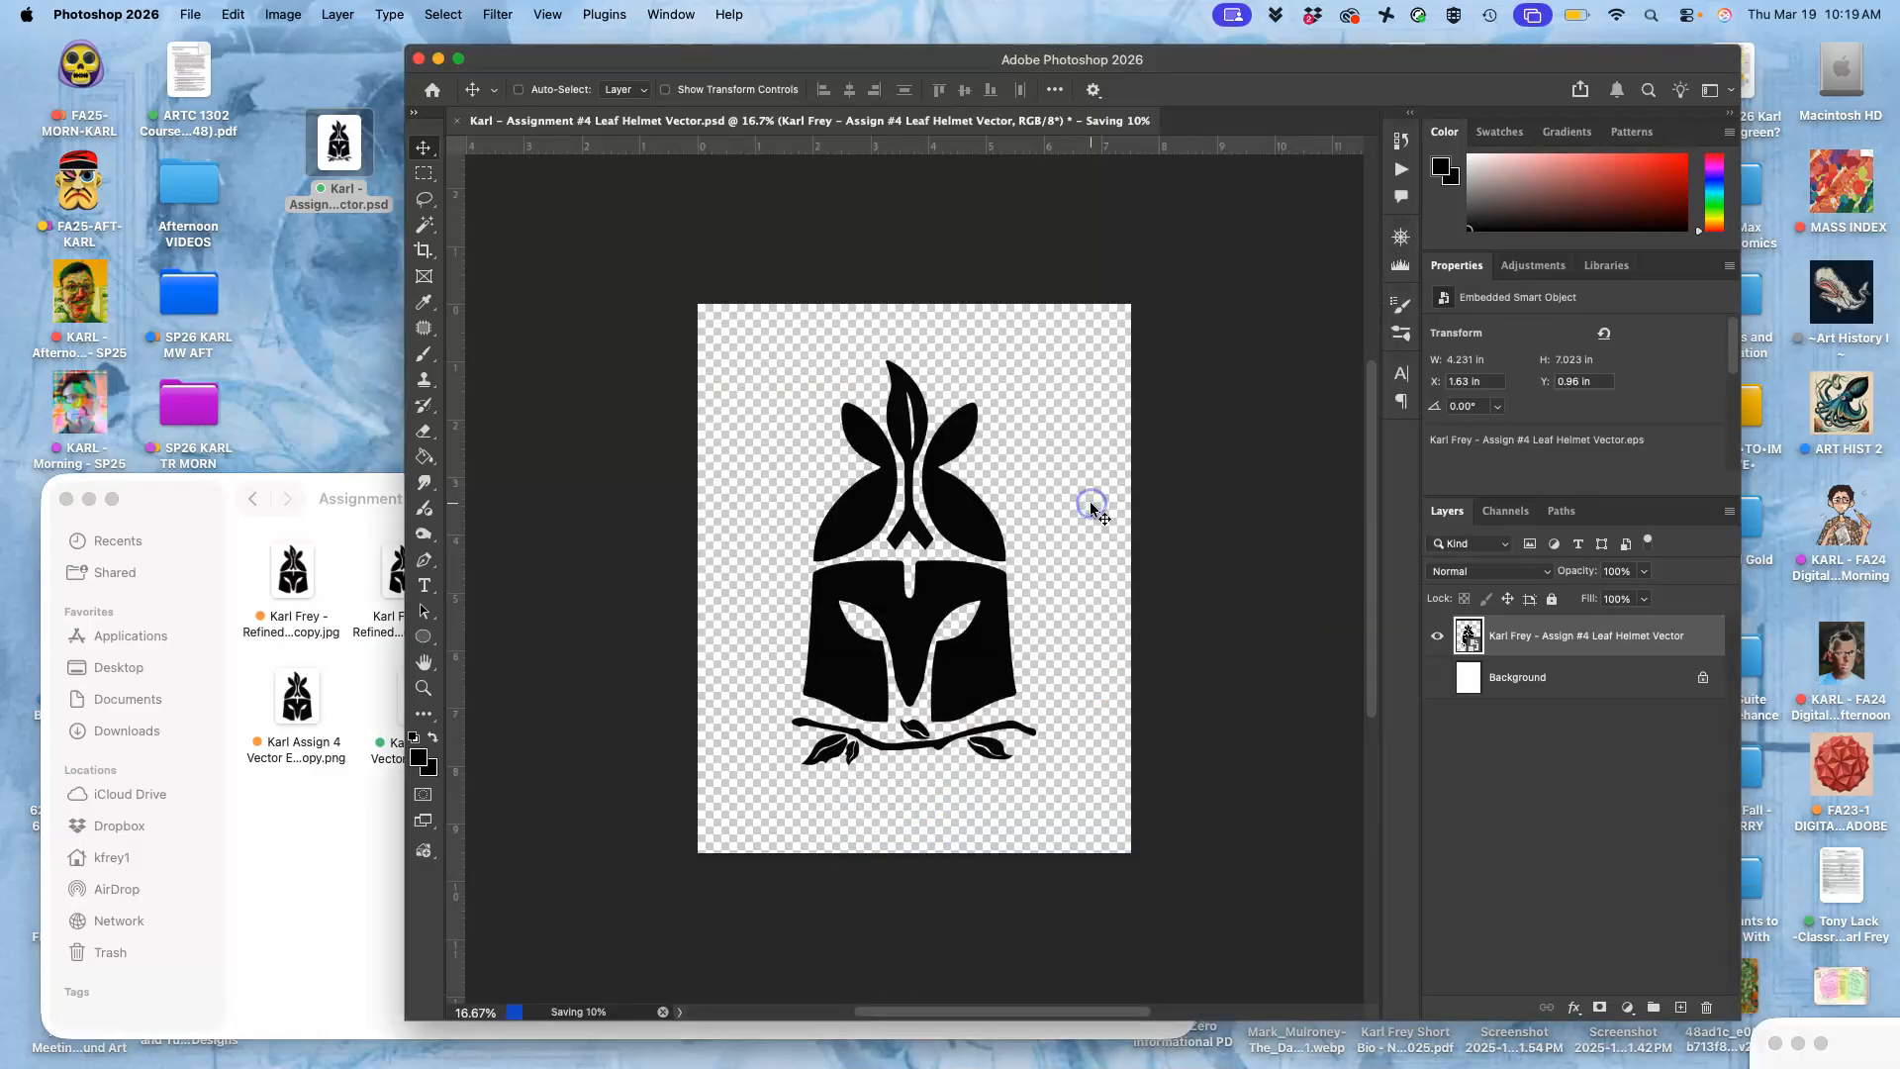
- Move the PNG copy directly below the PSD on the desktop and tag it orange
key("F11")
left_click_drag(1405, 400, 346, 266)
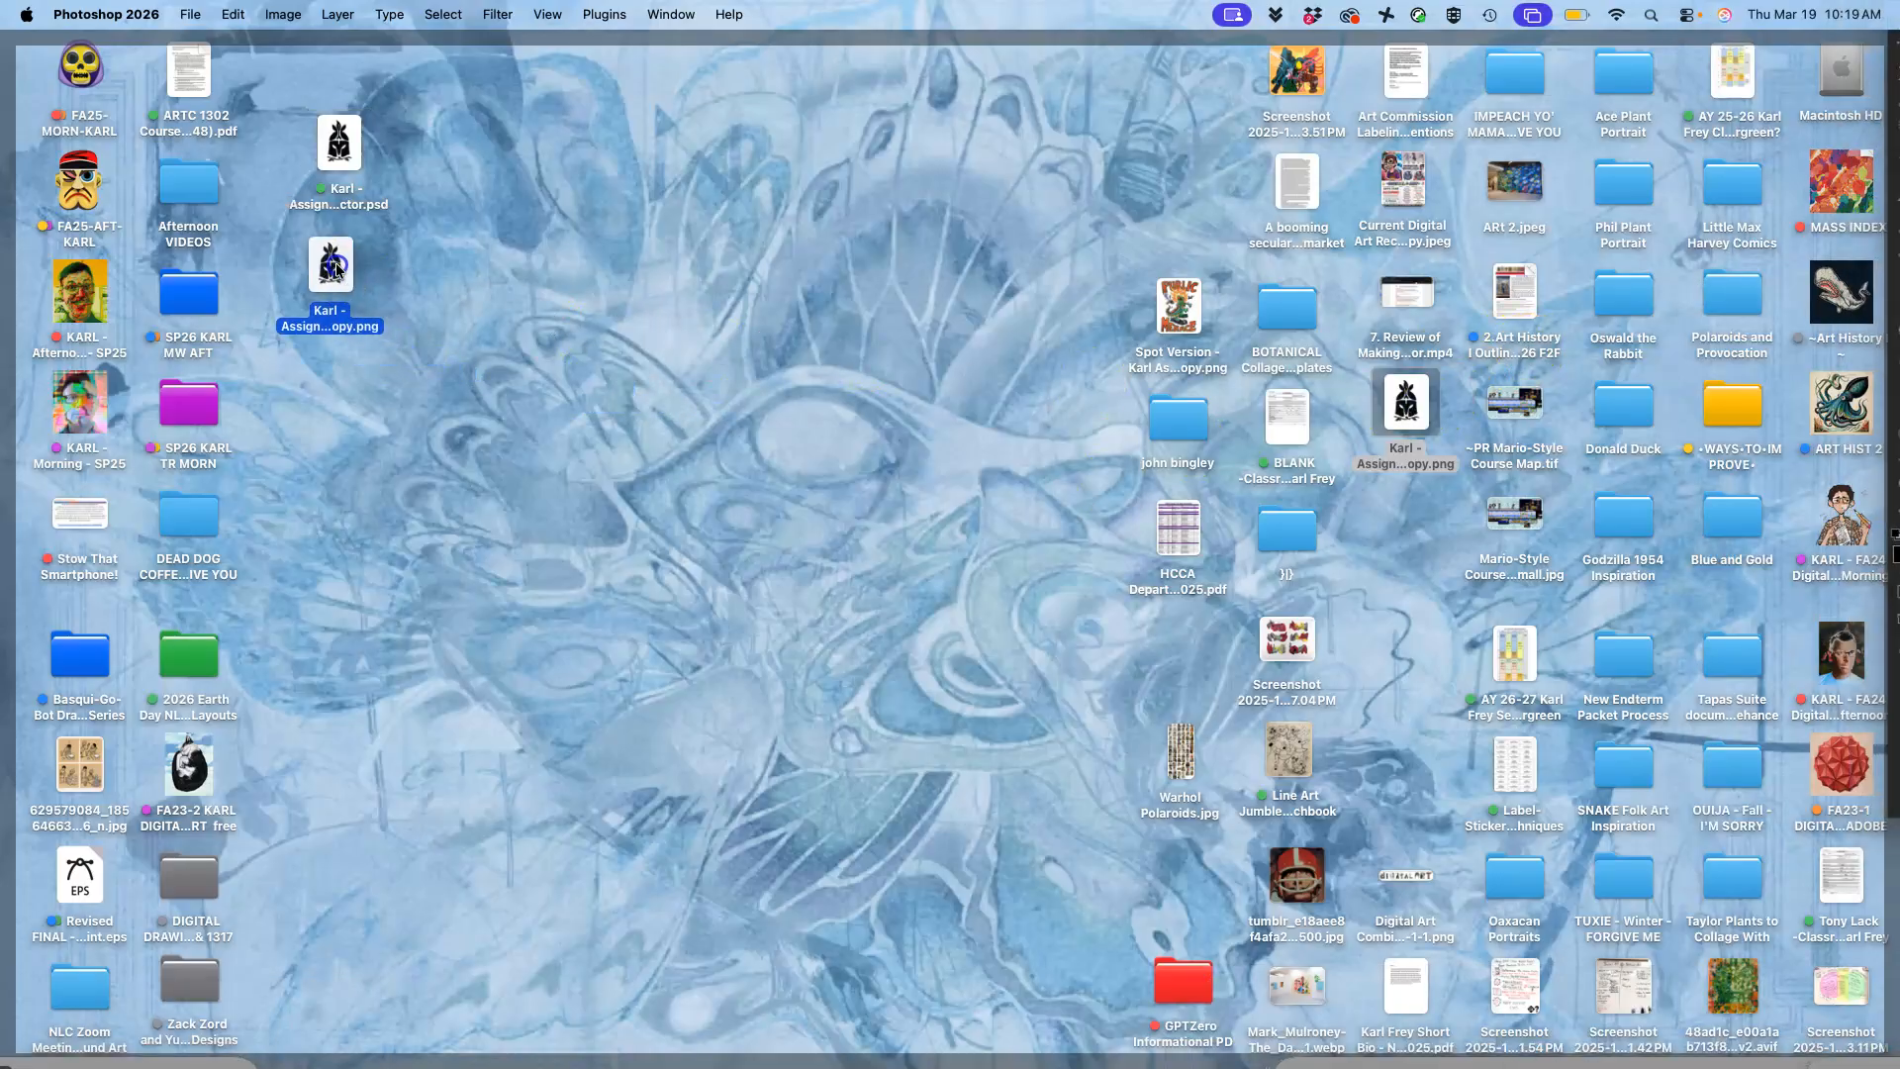
right_click(351, 270)
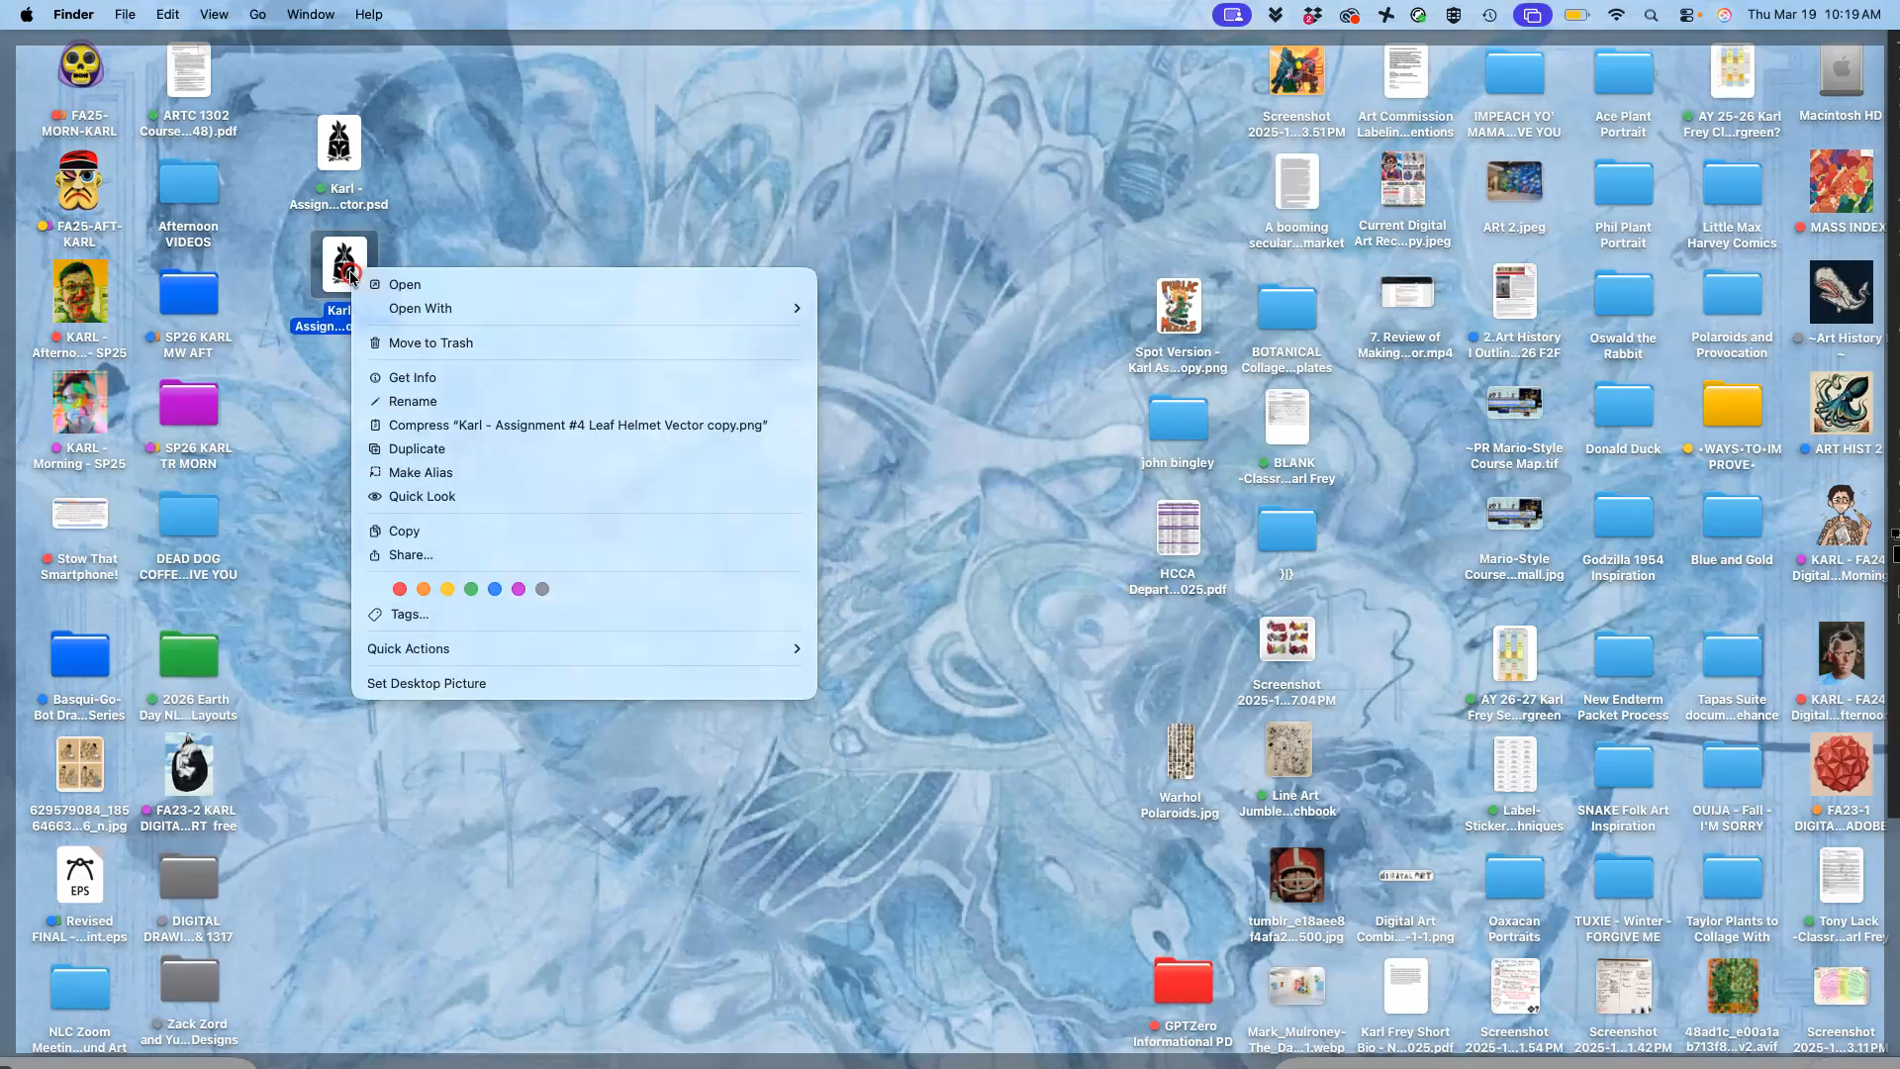
left_click(421, 588)
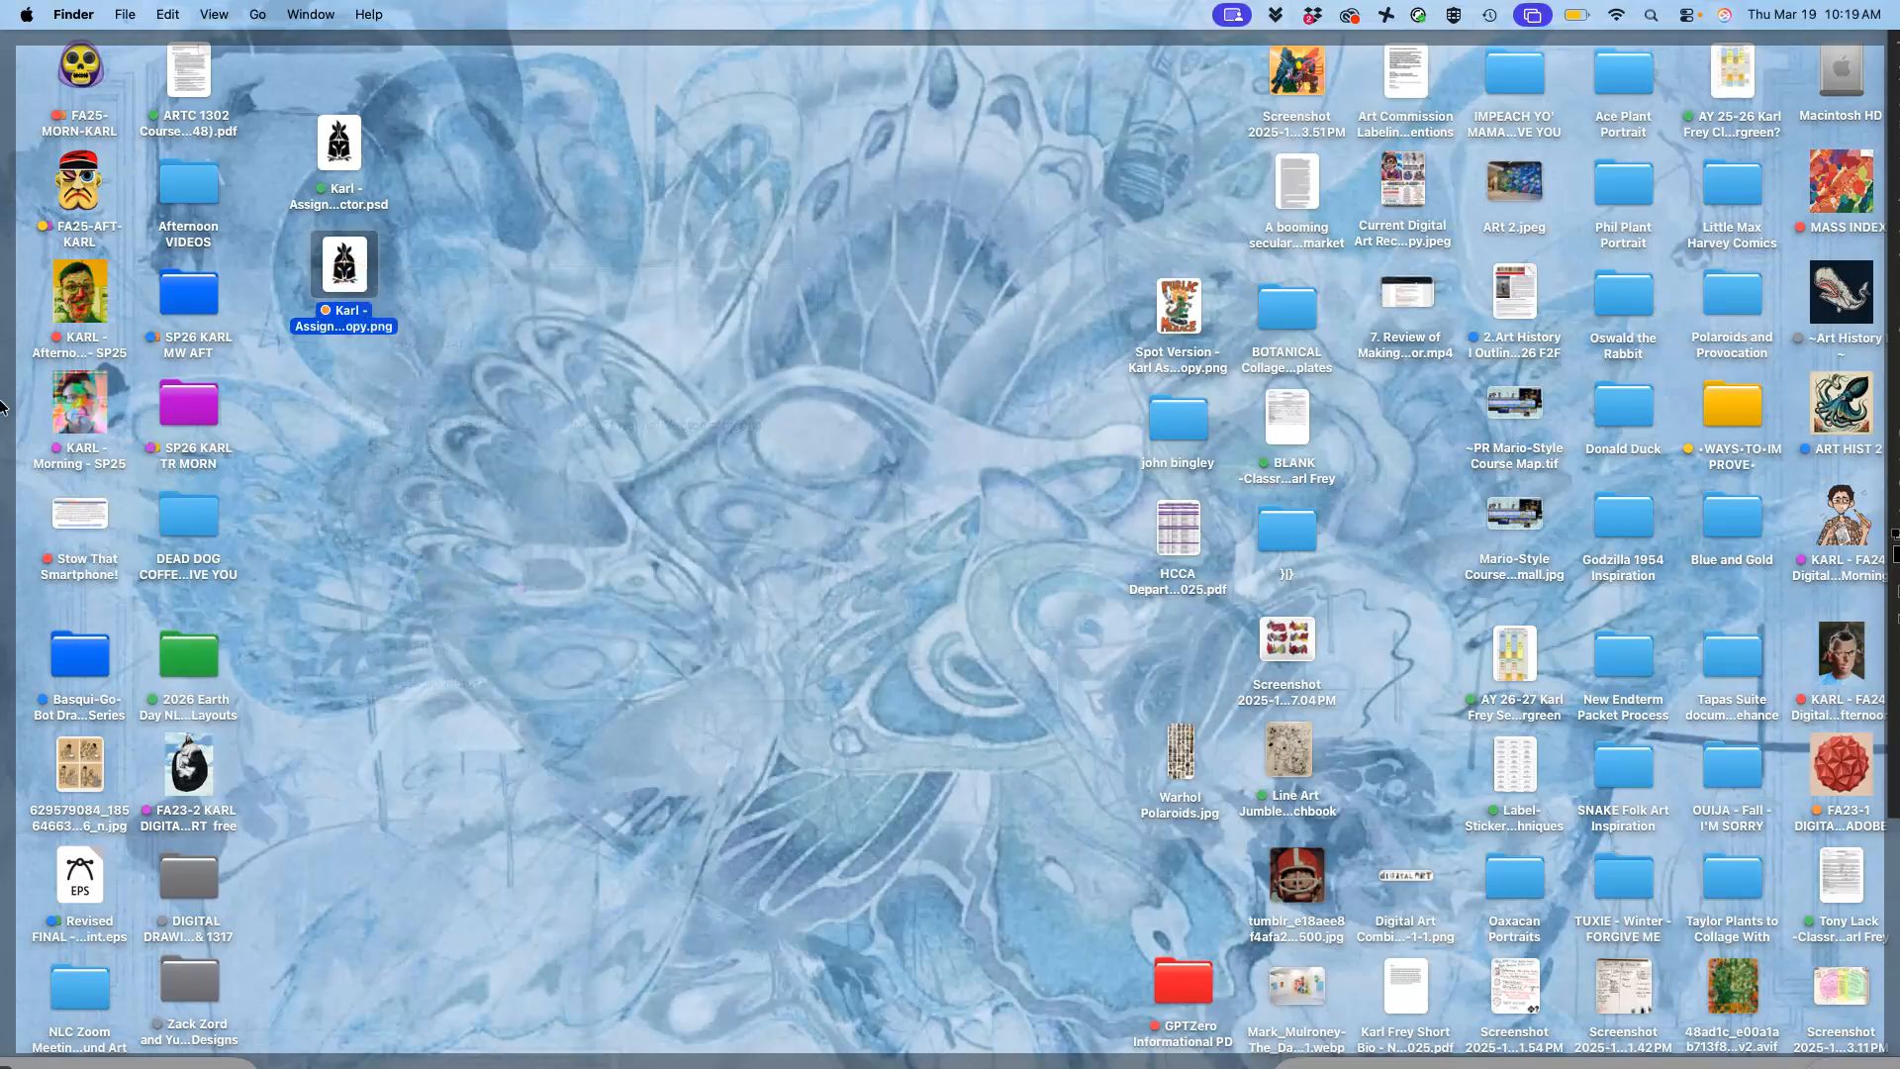
- Switch to Chrome and open the instructor example reply in the Assignment #4 discussion for editing, at its Requirement #2 helmet image
mouse_move(22, 353)
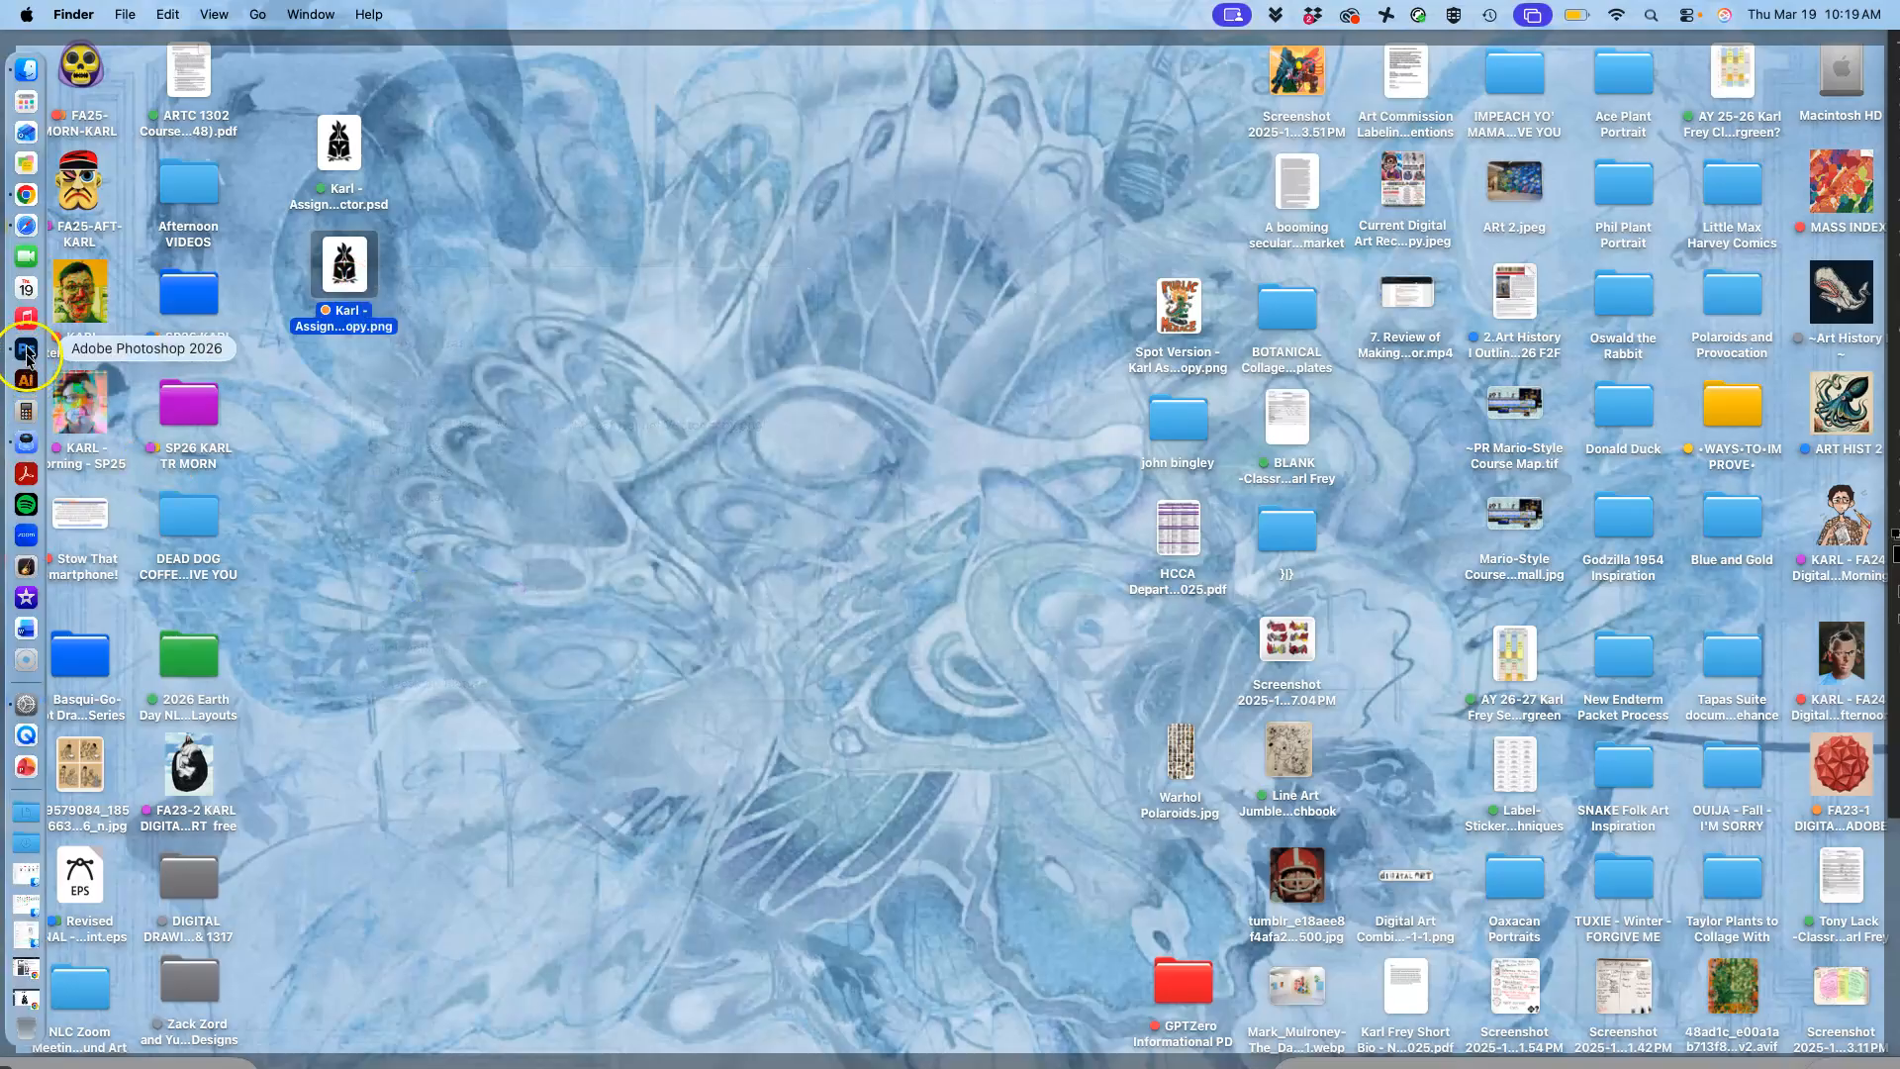
left_click(23, 208)
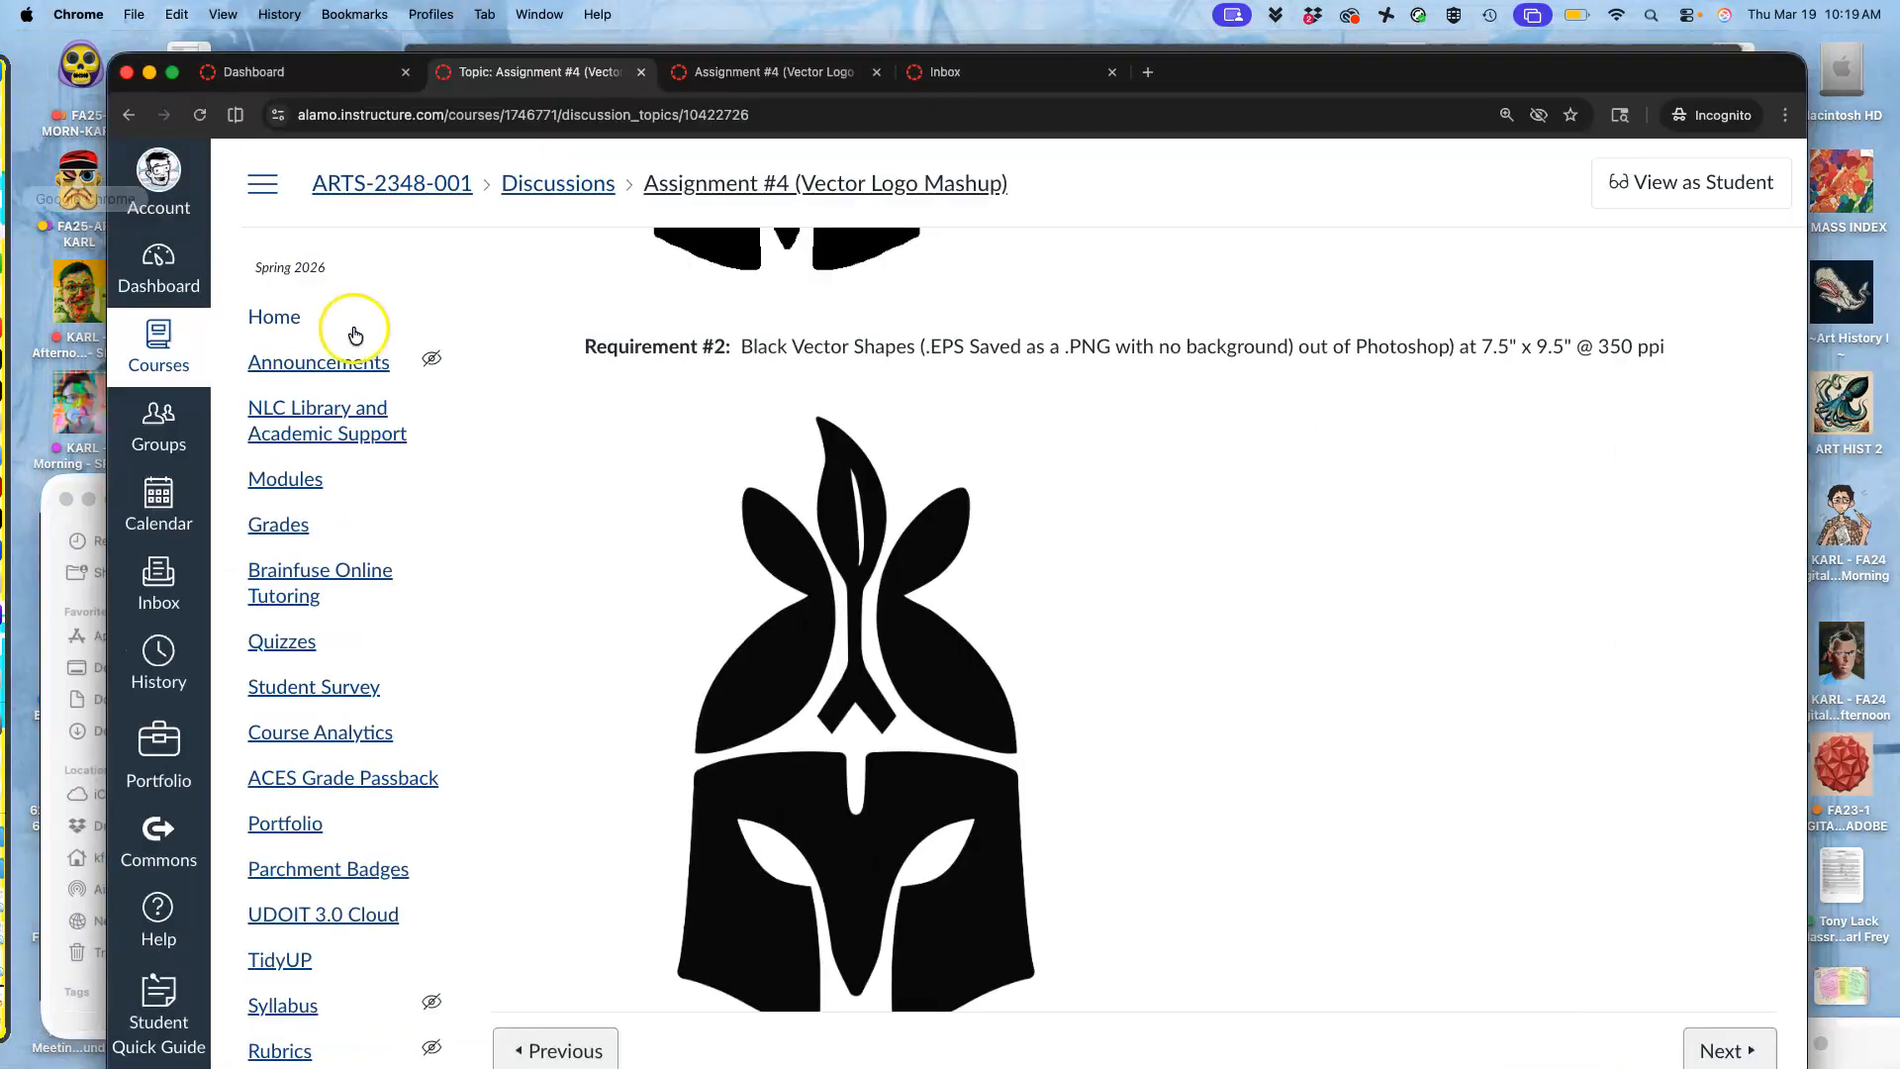
scroll(1376, 465, "up", 6)
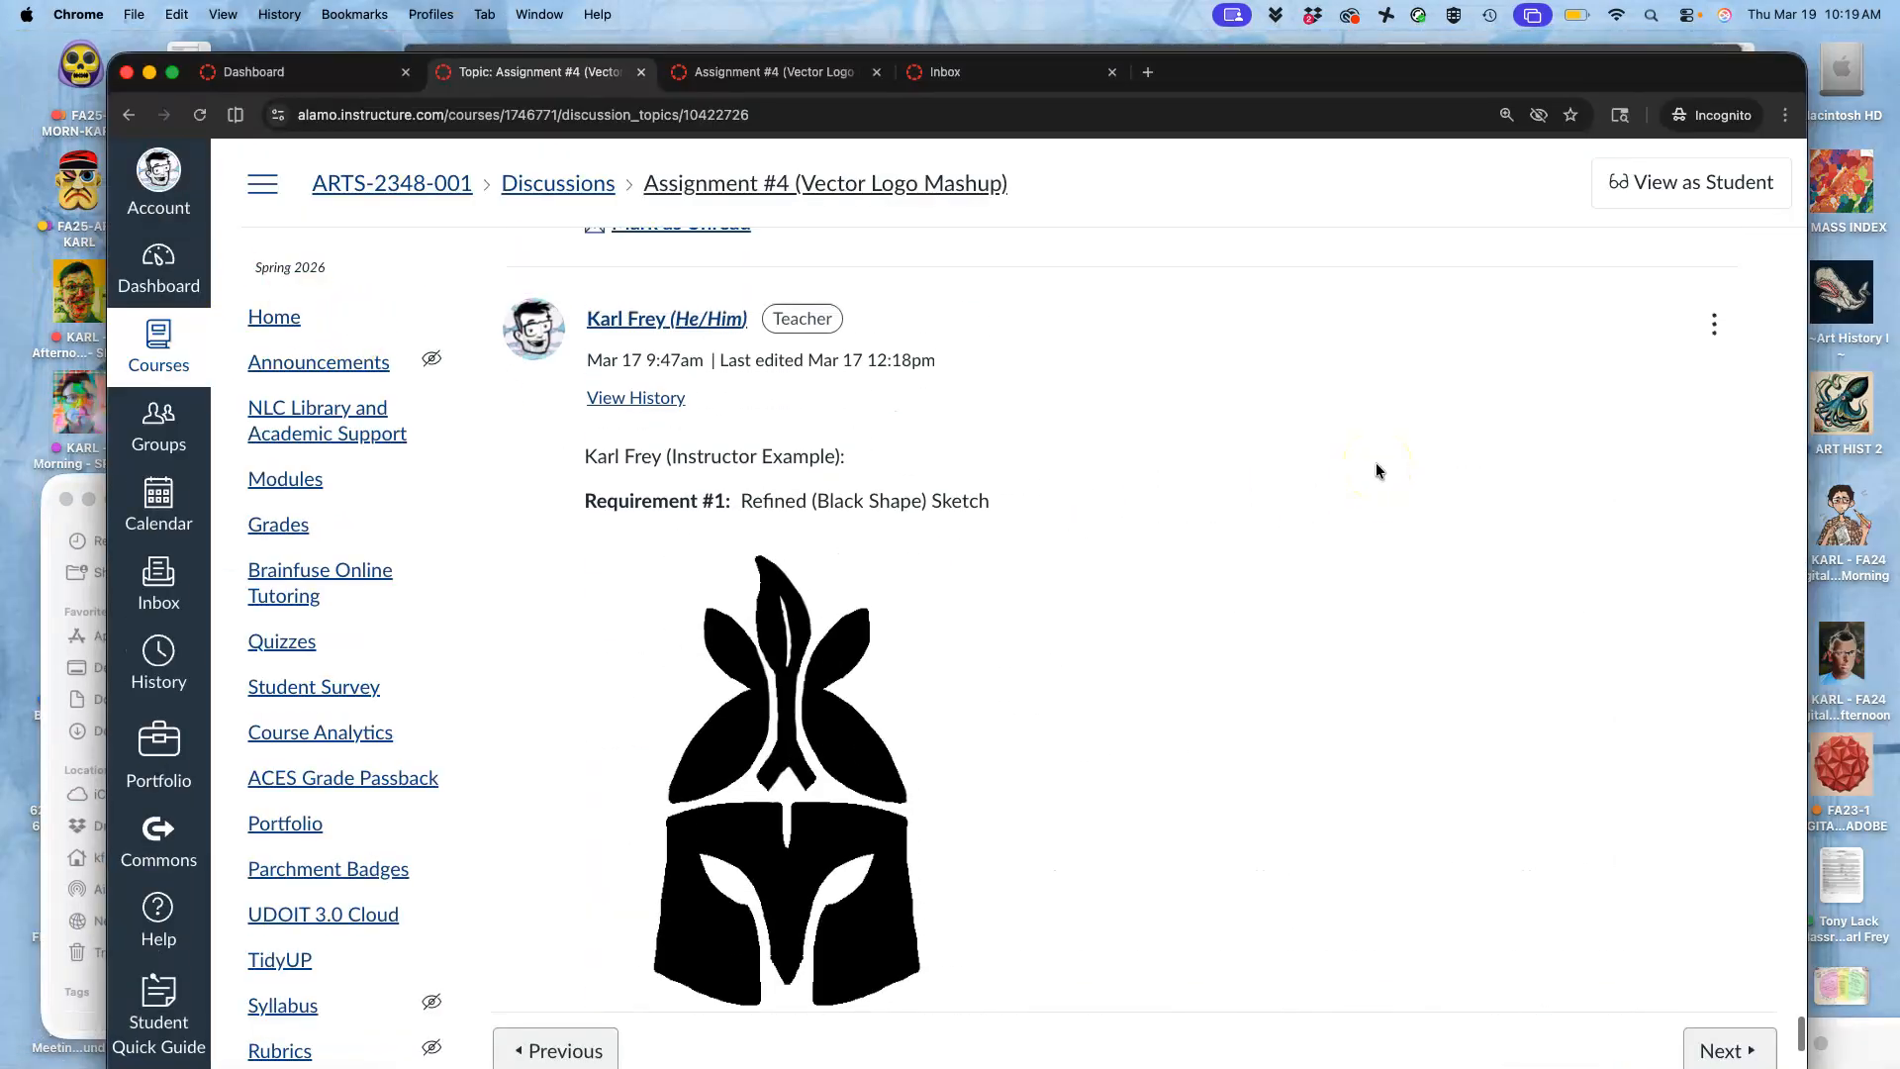
left_click(1717, 389)
left_click(1563, 582)
scroll(1116, 723, "down", 10)
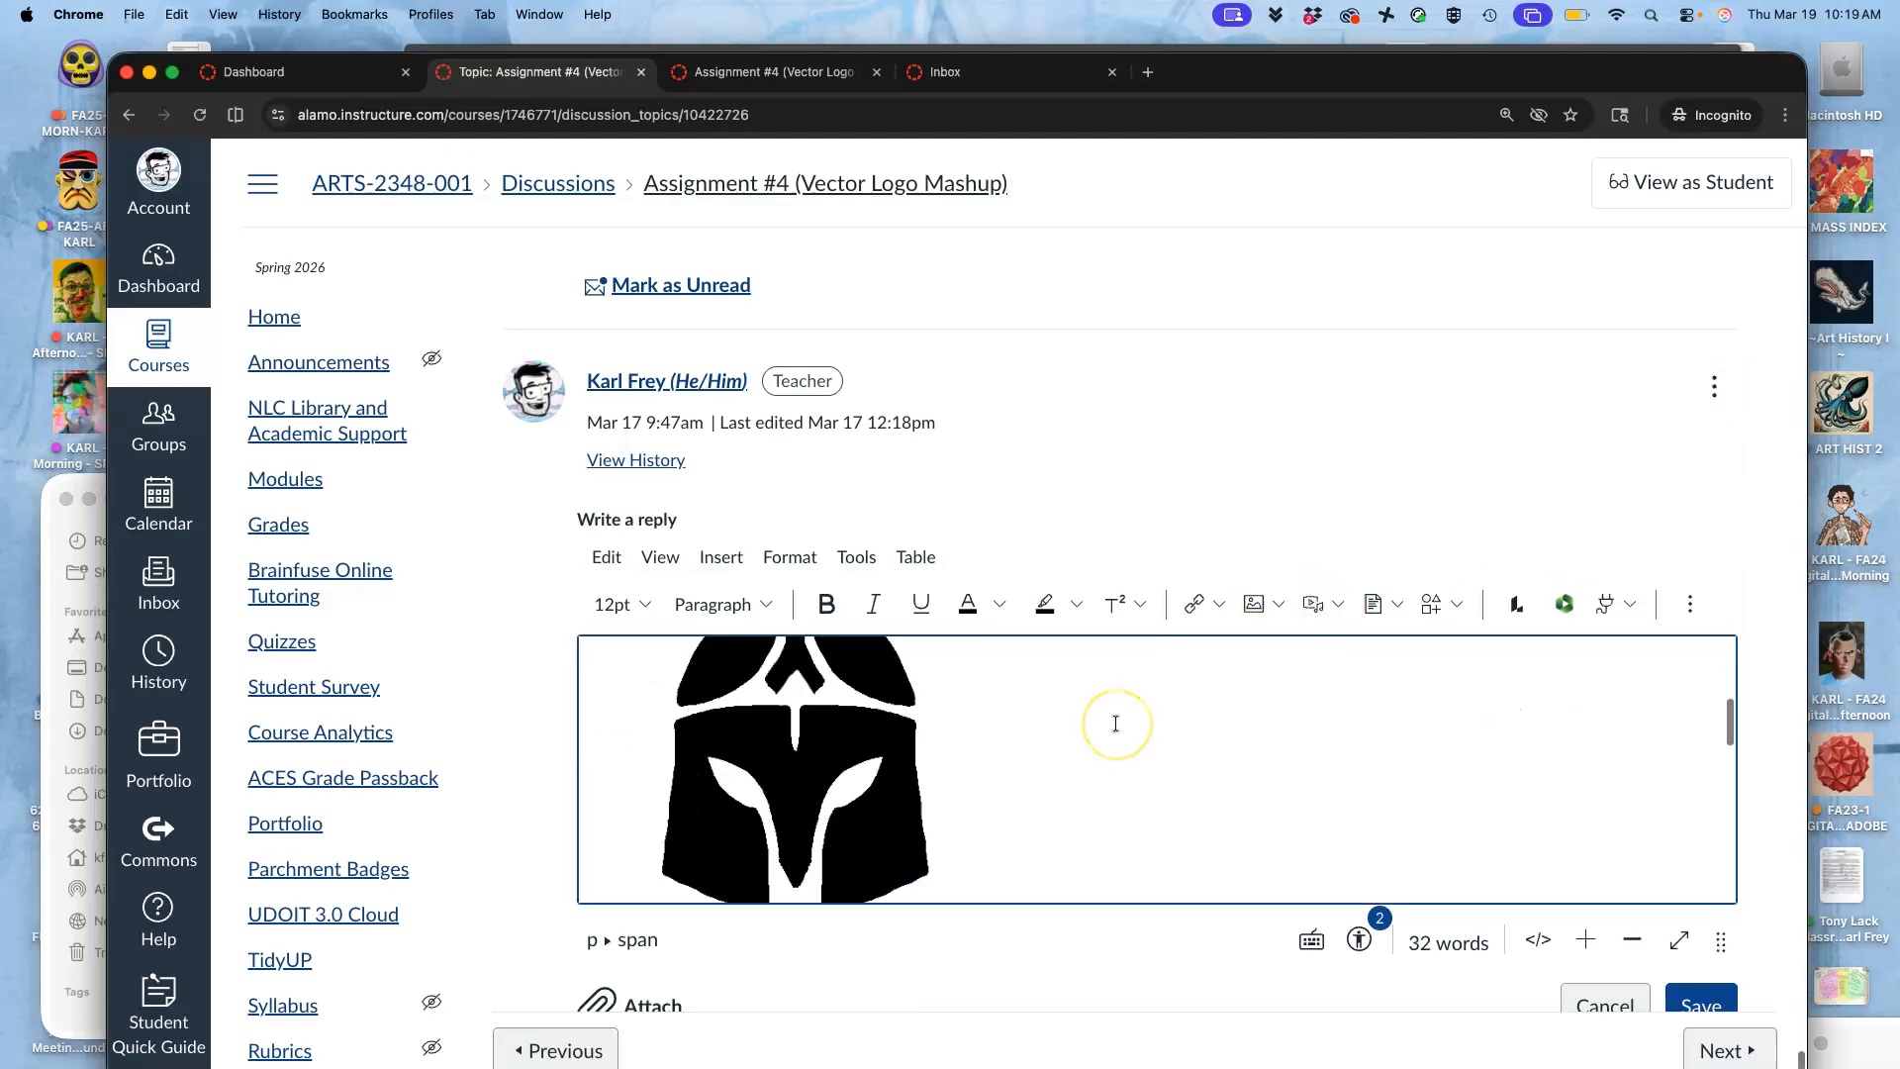
scroll(1115, 723, "down", 2)
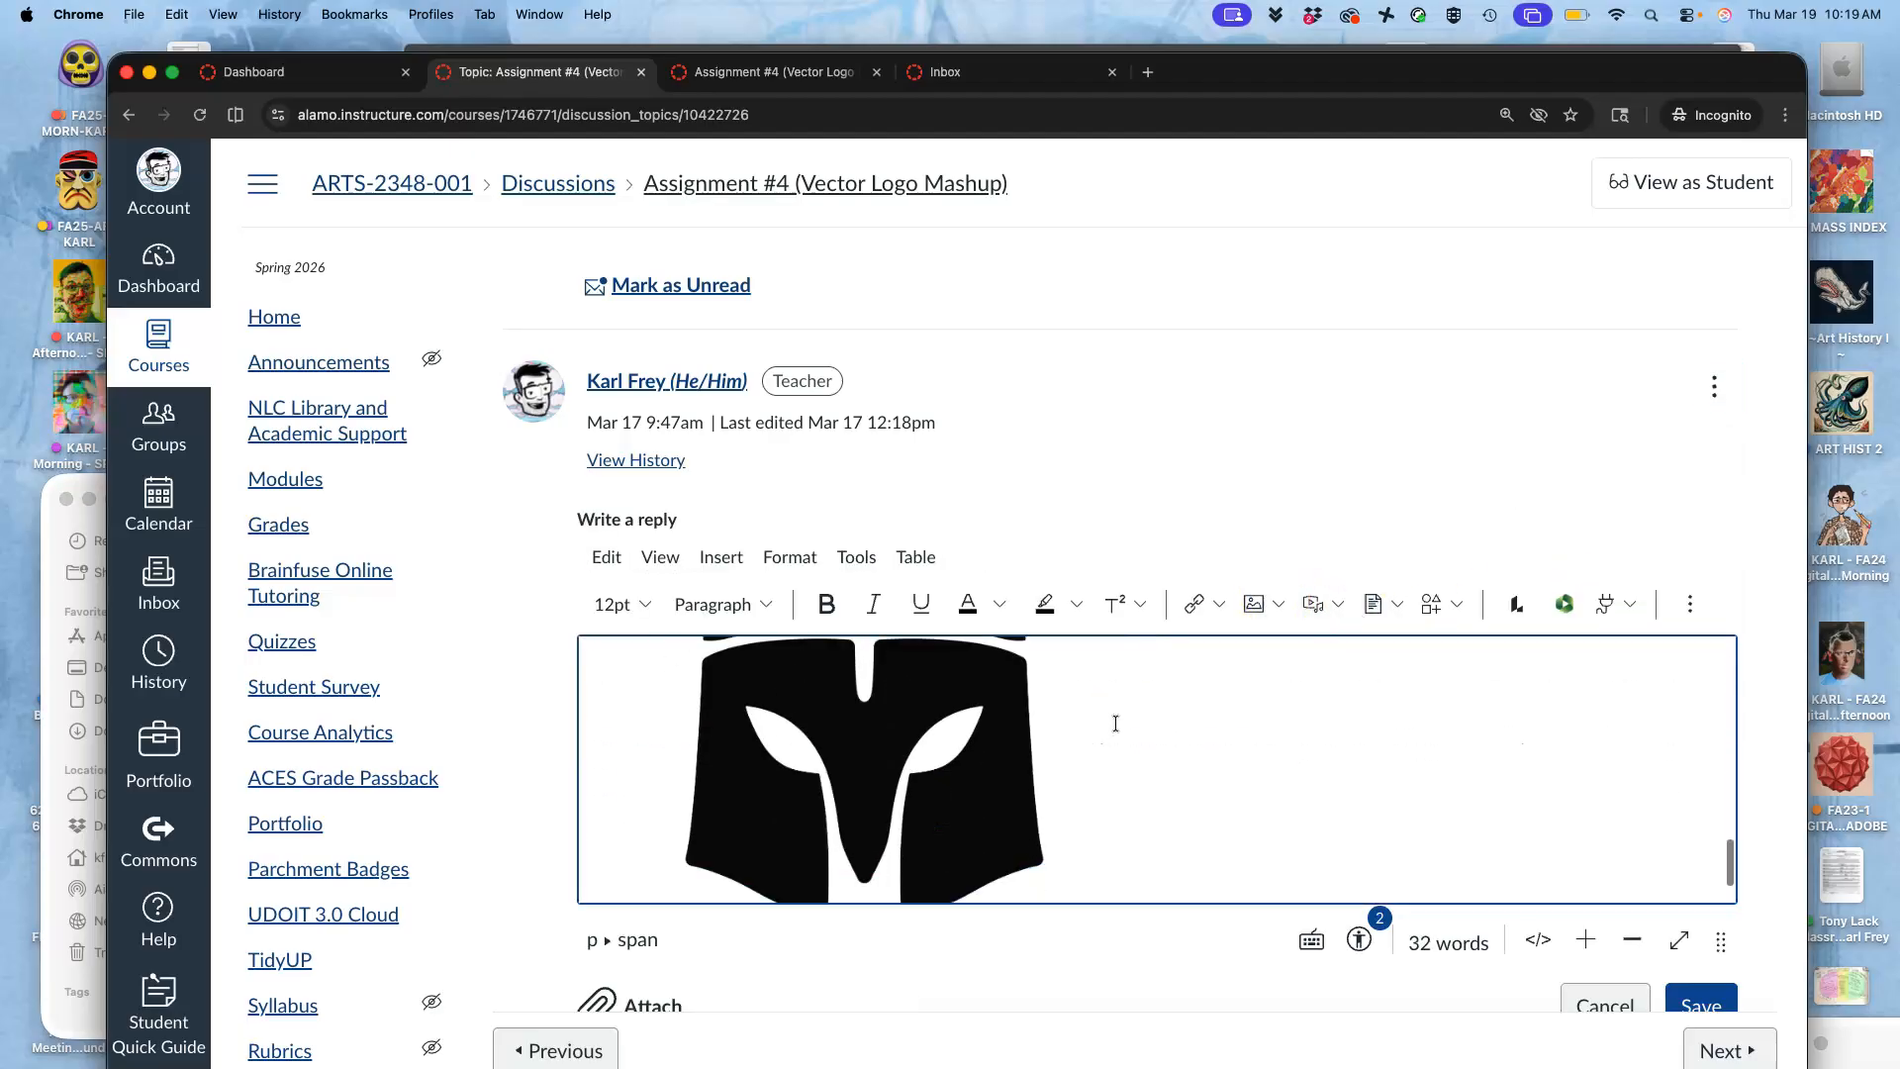
- Reduce the page zoom to 90% and enlarge the reply editor's height until the whole helmet image fits
key("super+minus")
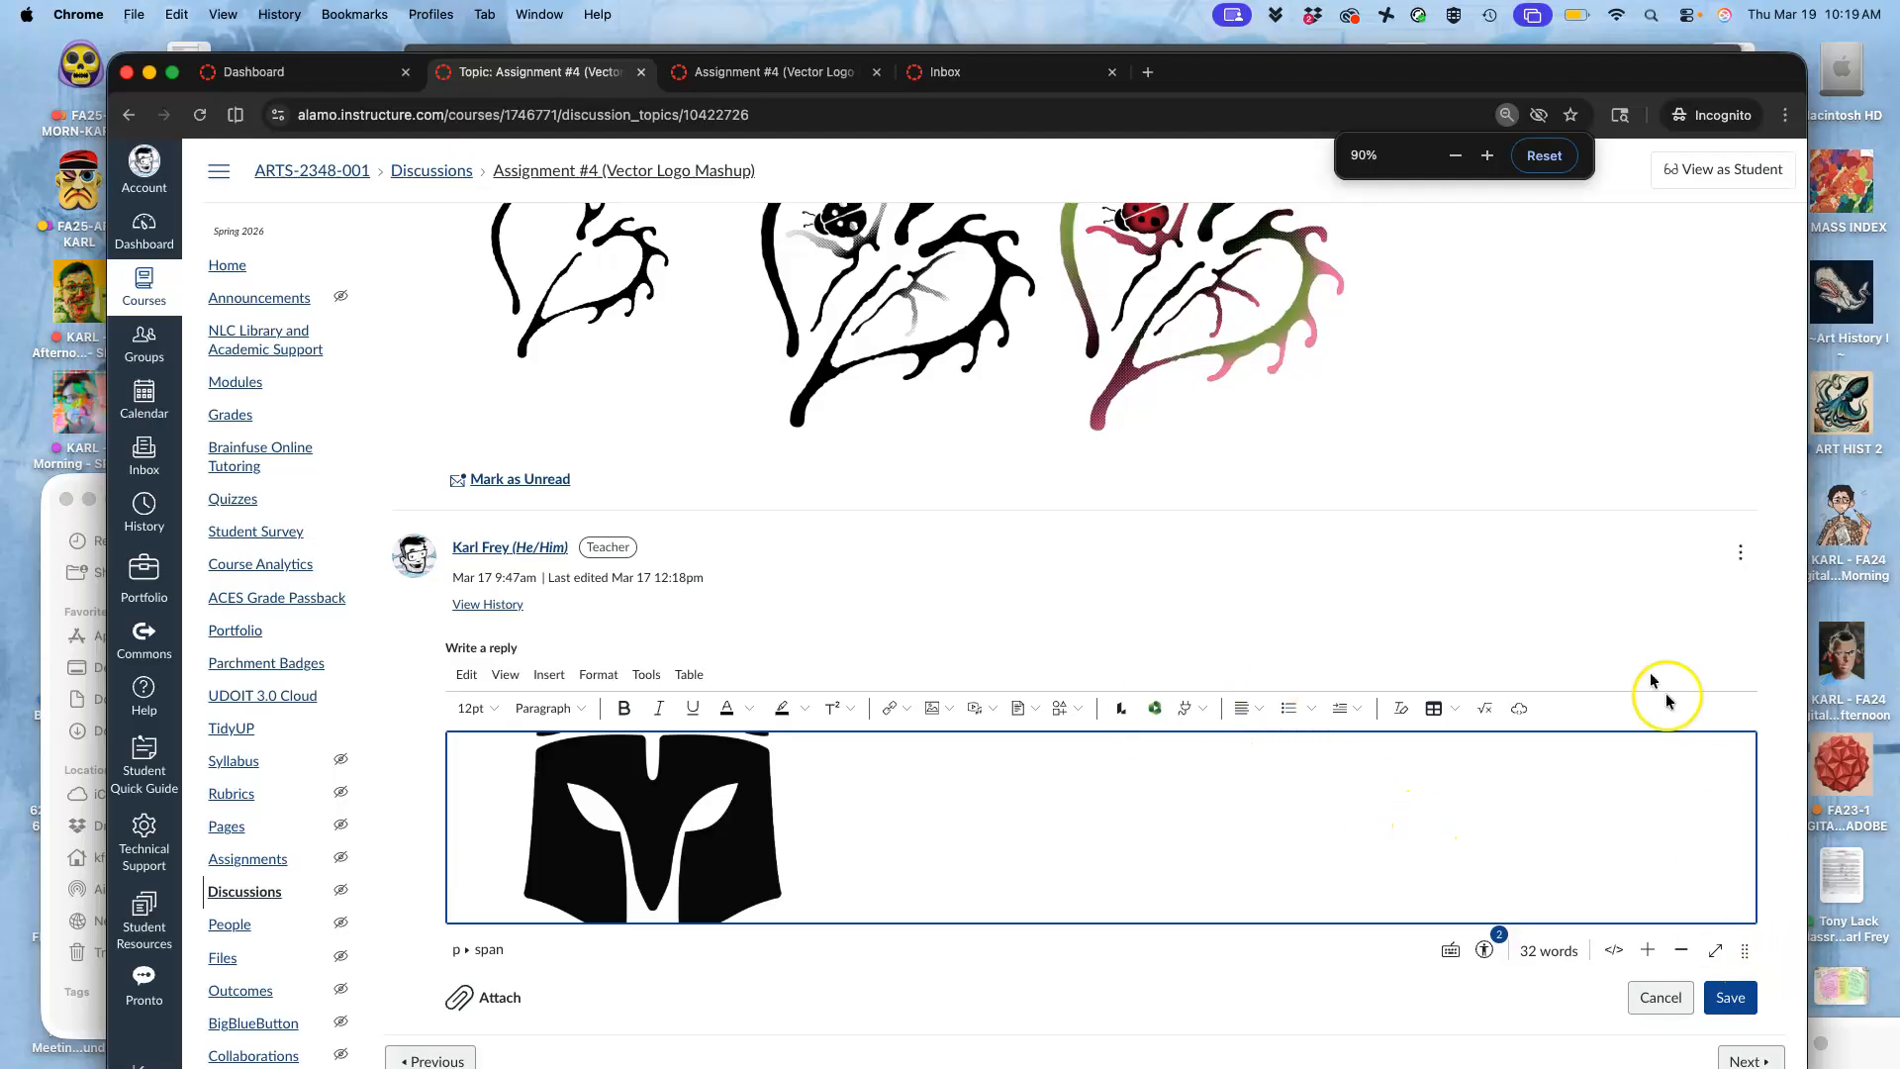
scroll(1653, 681, "down", 1)
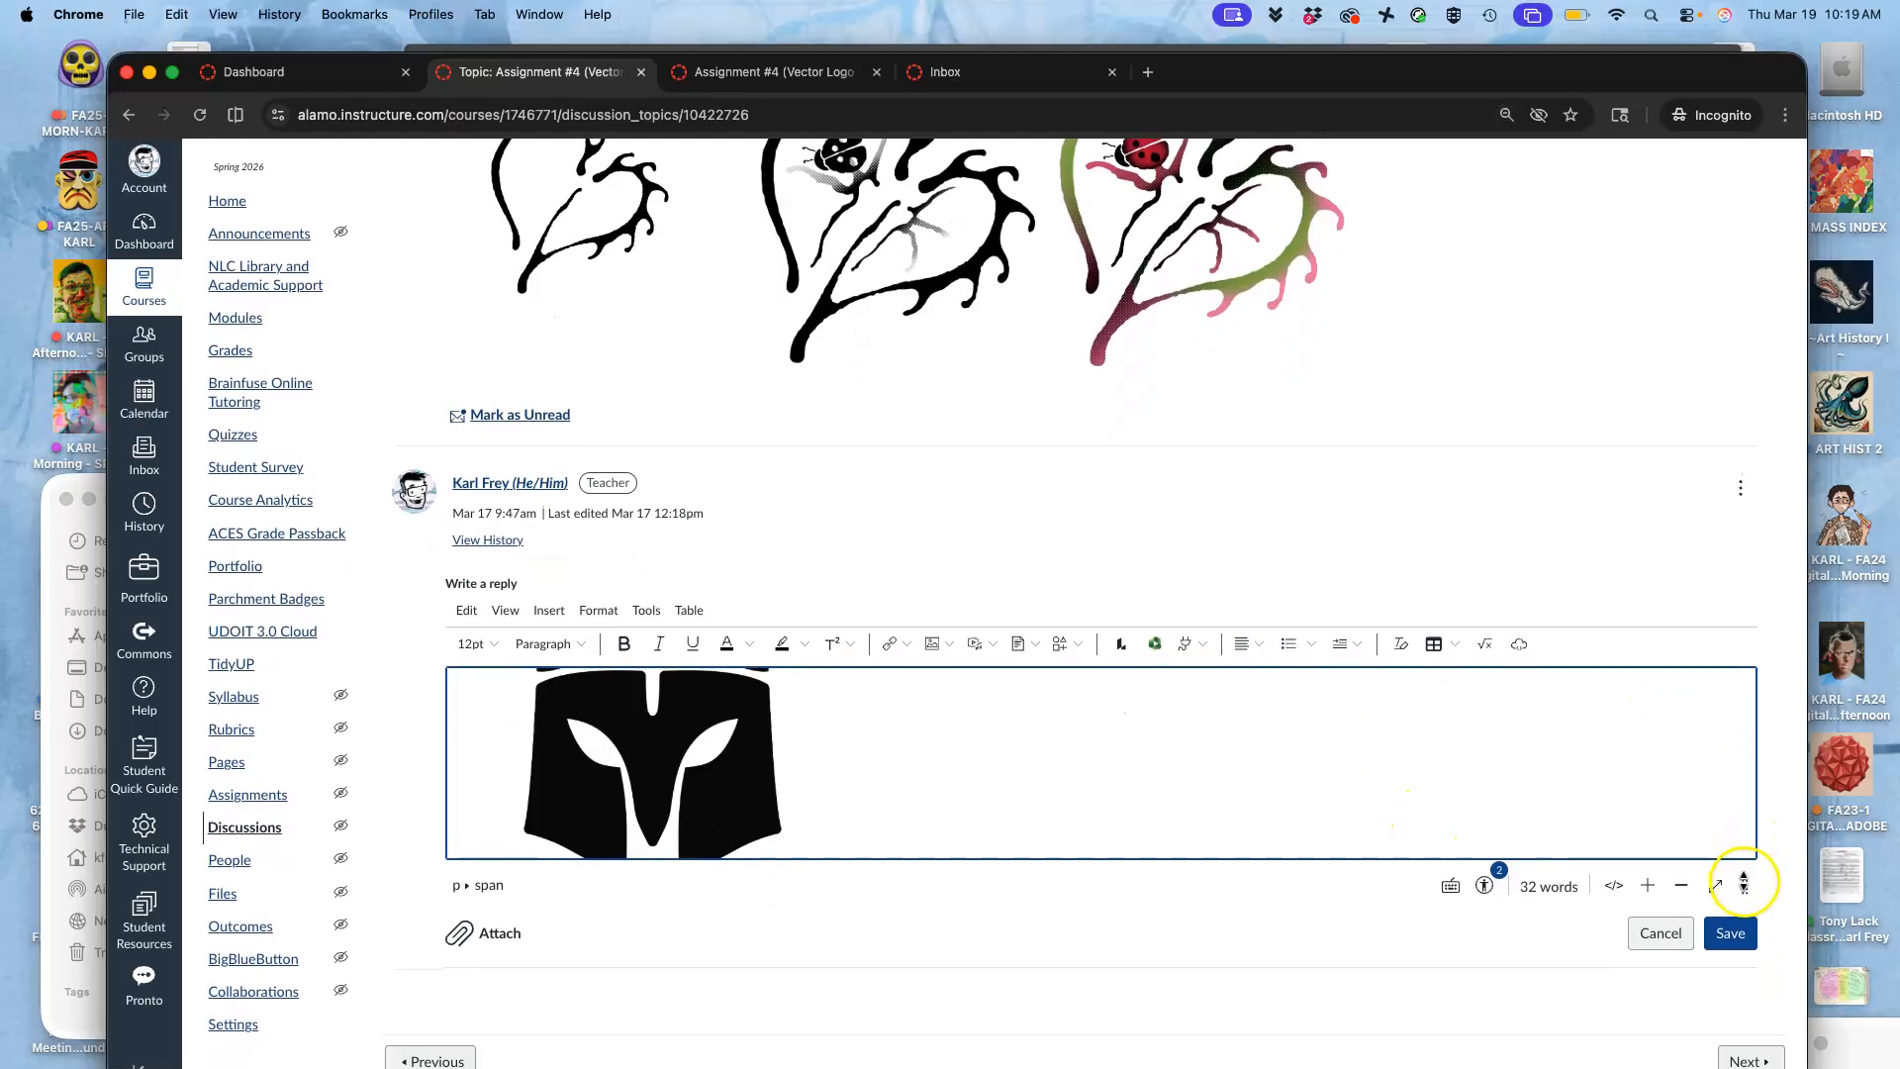
left_click_drag(1743, 883, 1544, 1039)
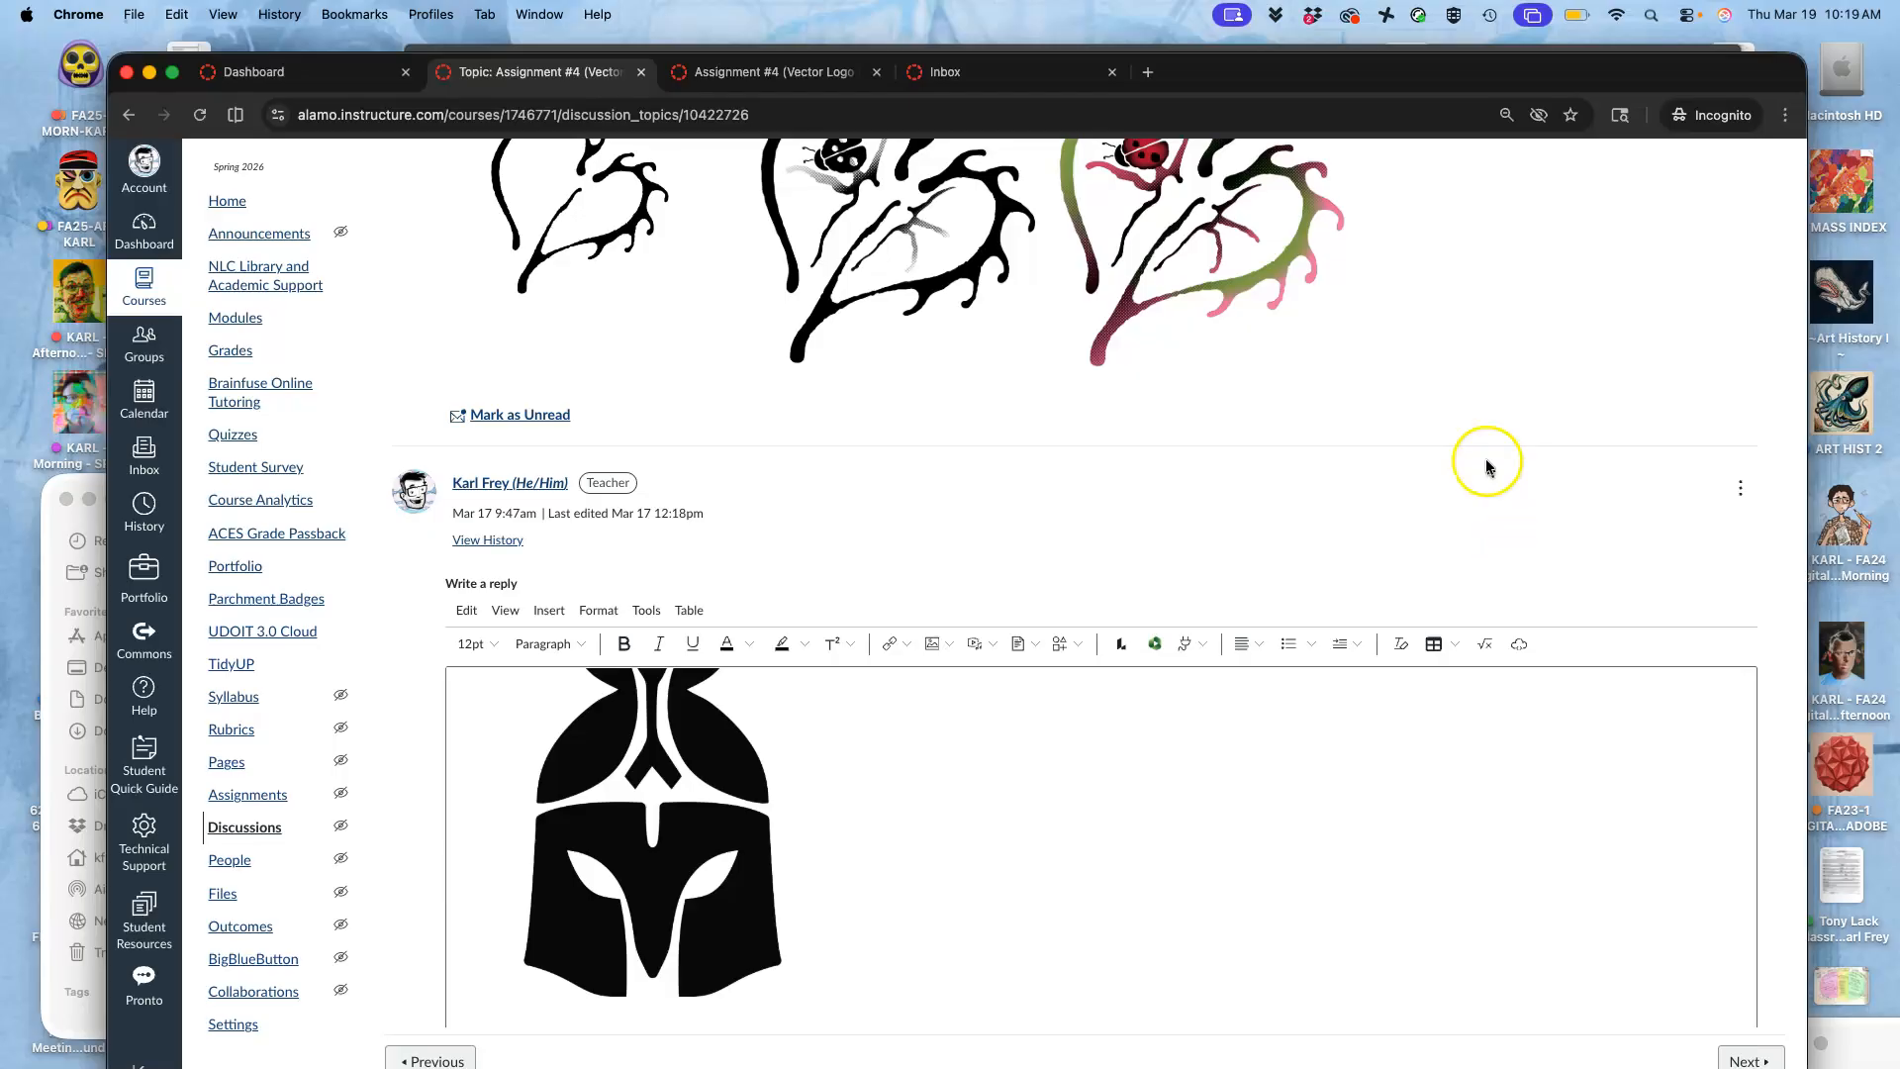
scroll(1486, 465, "down", 3)
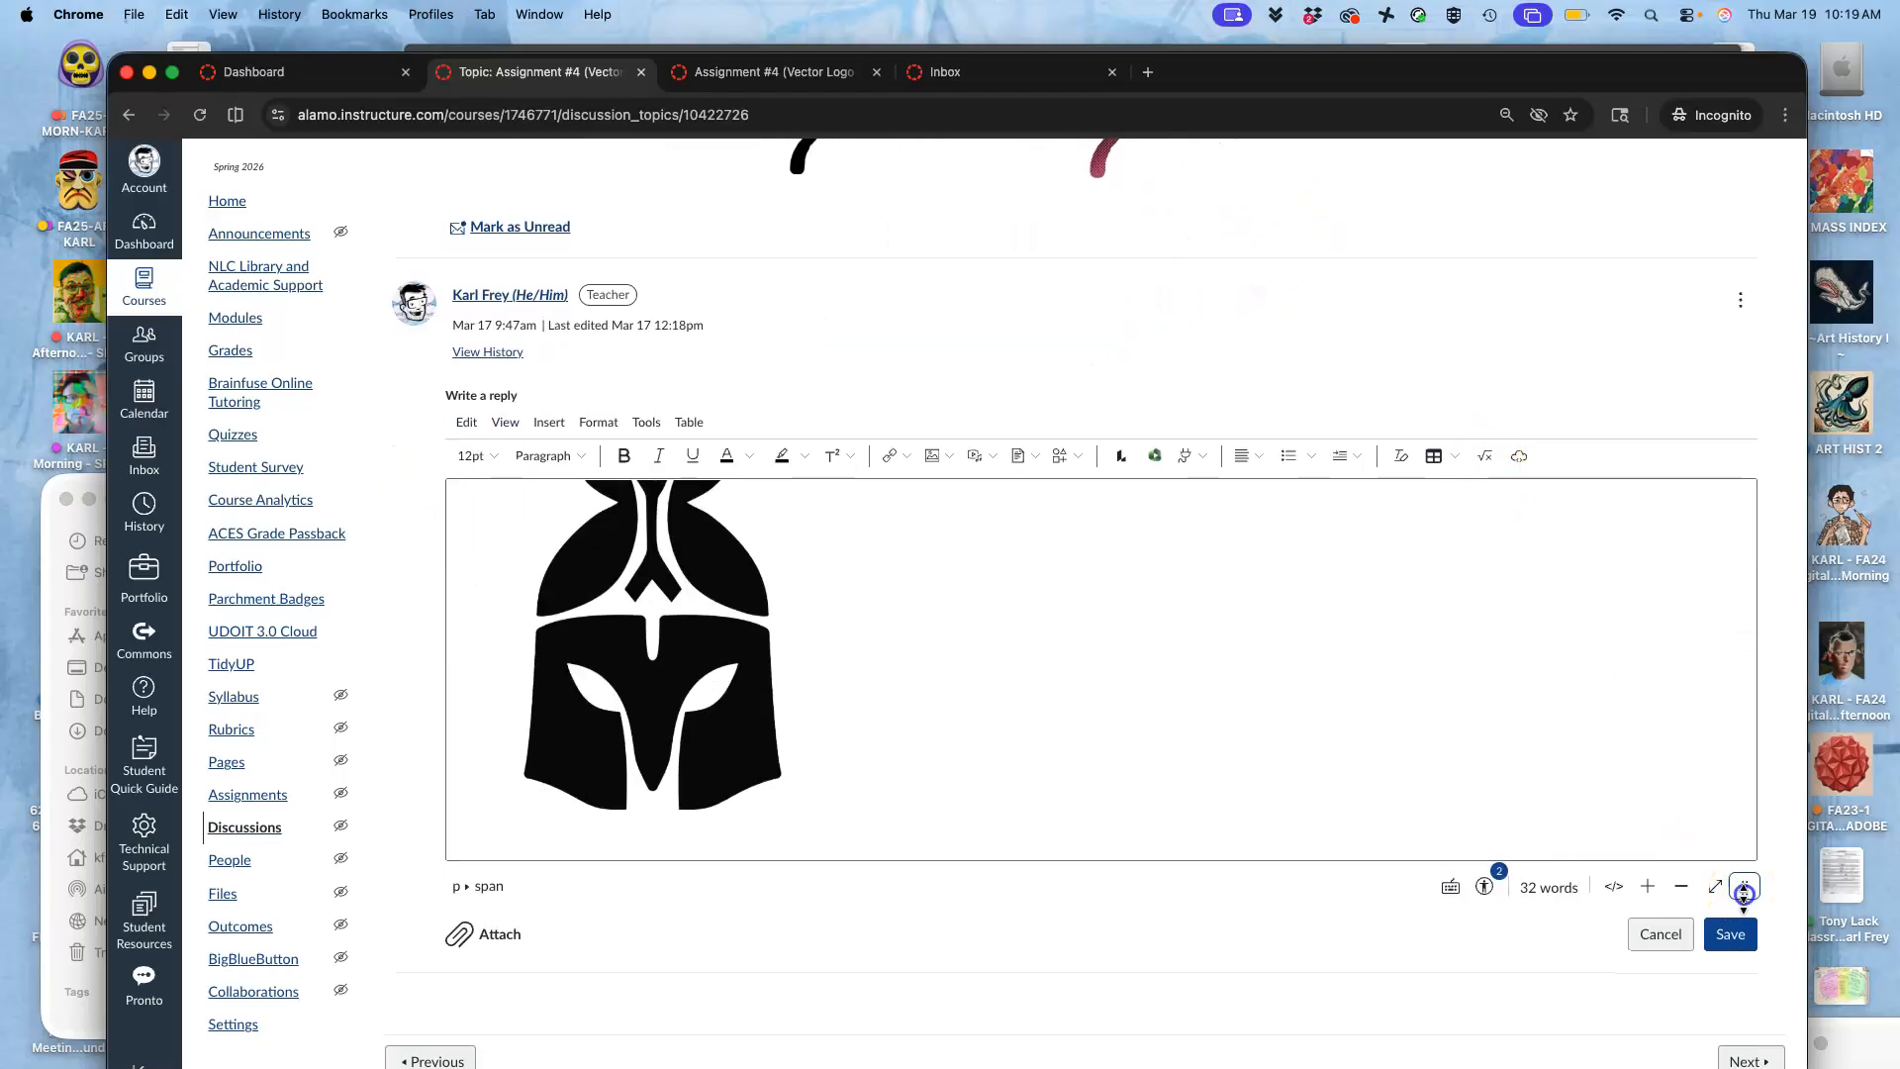
left_click_drag(1744, 894, 1746, 1027)
- Insert the helmet PNG copy from the desktop into the reply, below the existing Requirement #2 helmet image
left_click(913, 878)
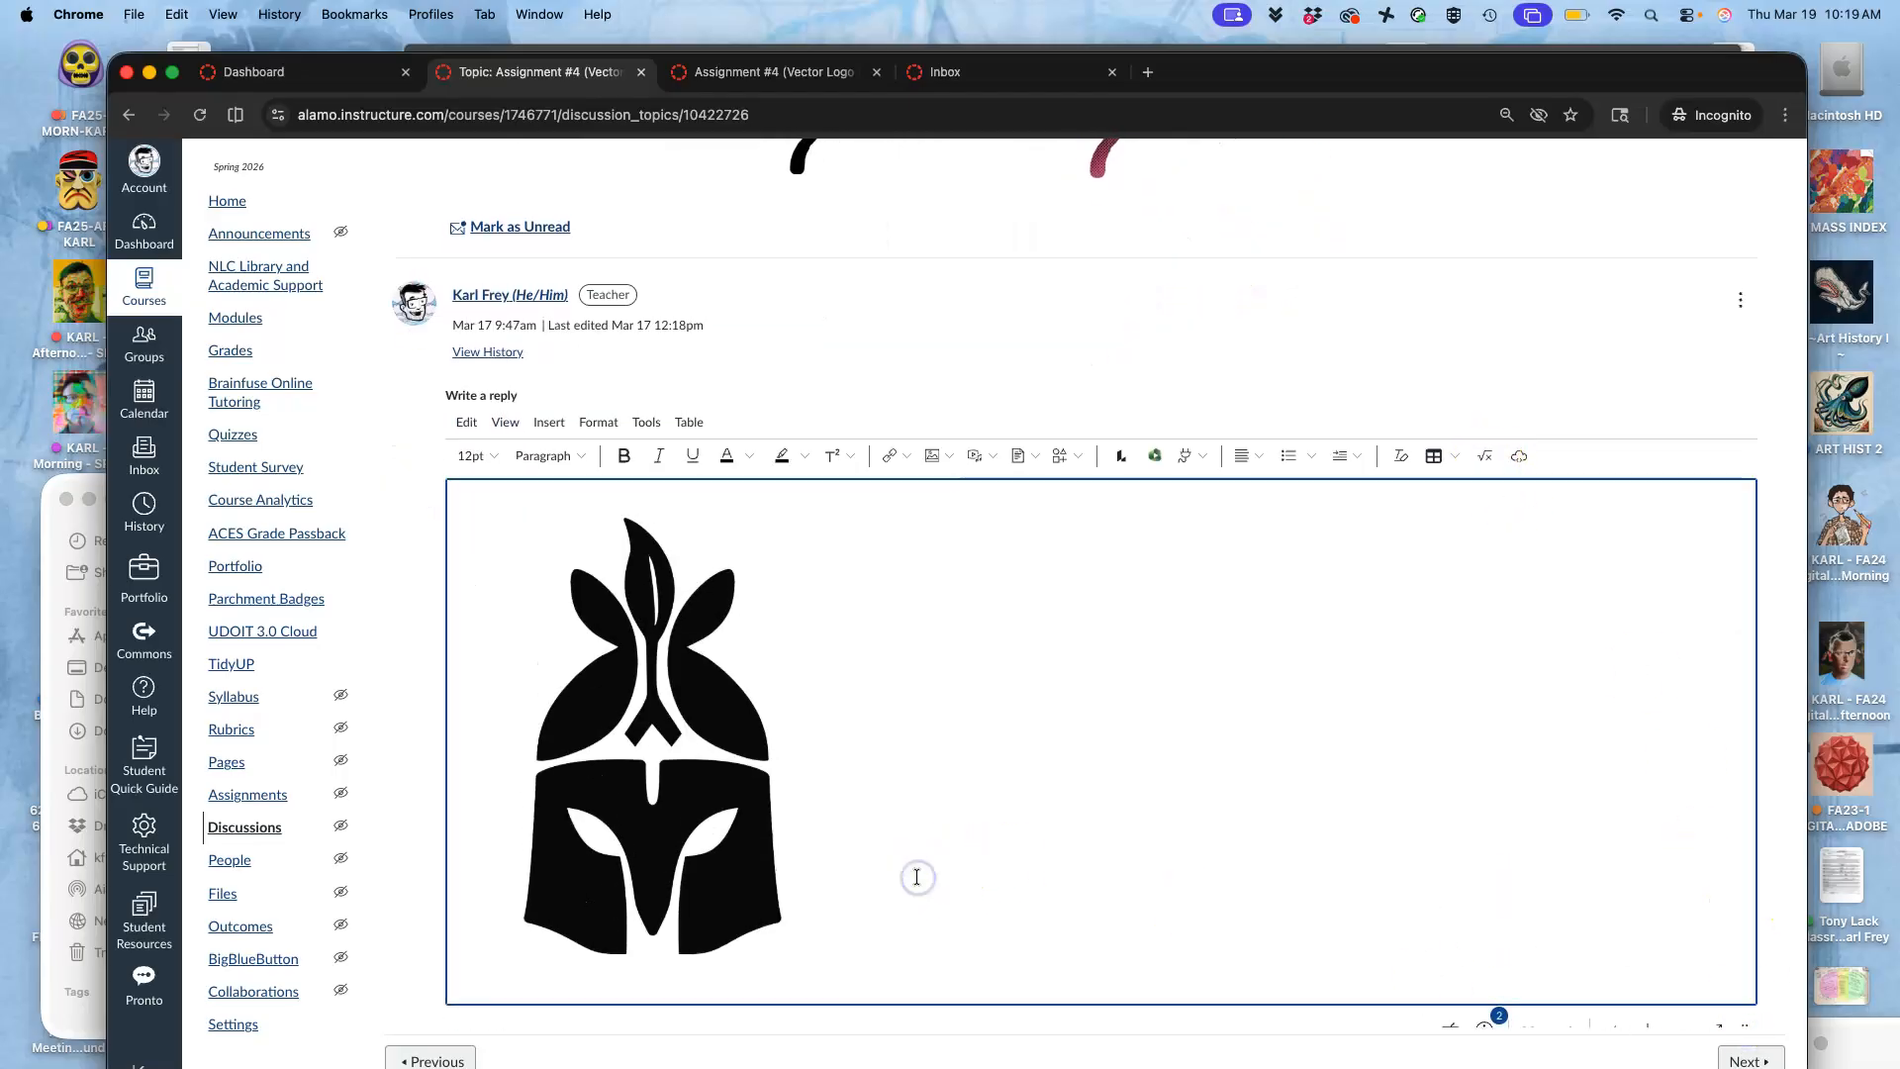
left_click(58, 559)
left_click(1281, 687)
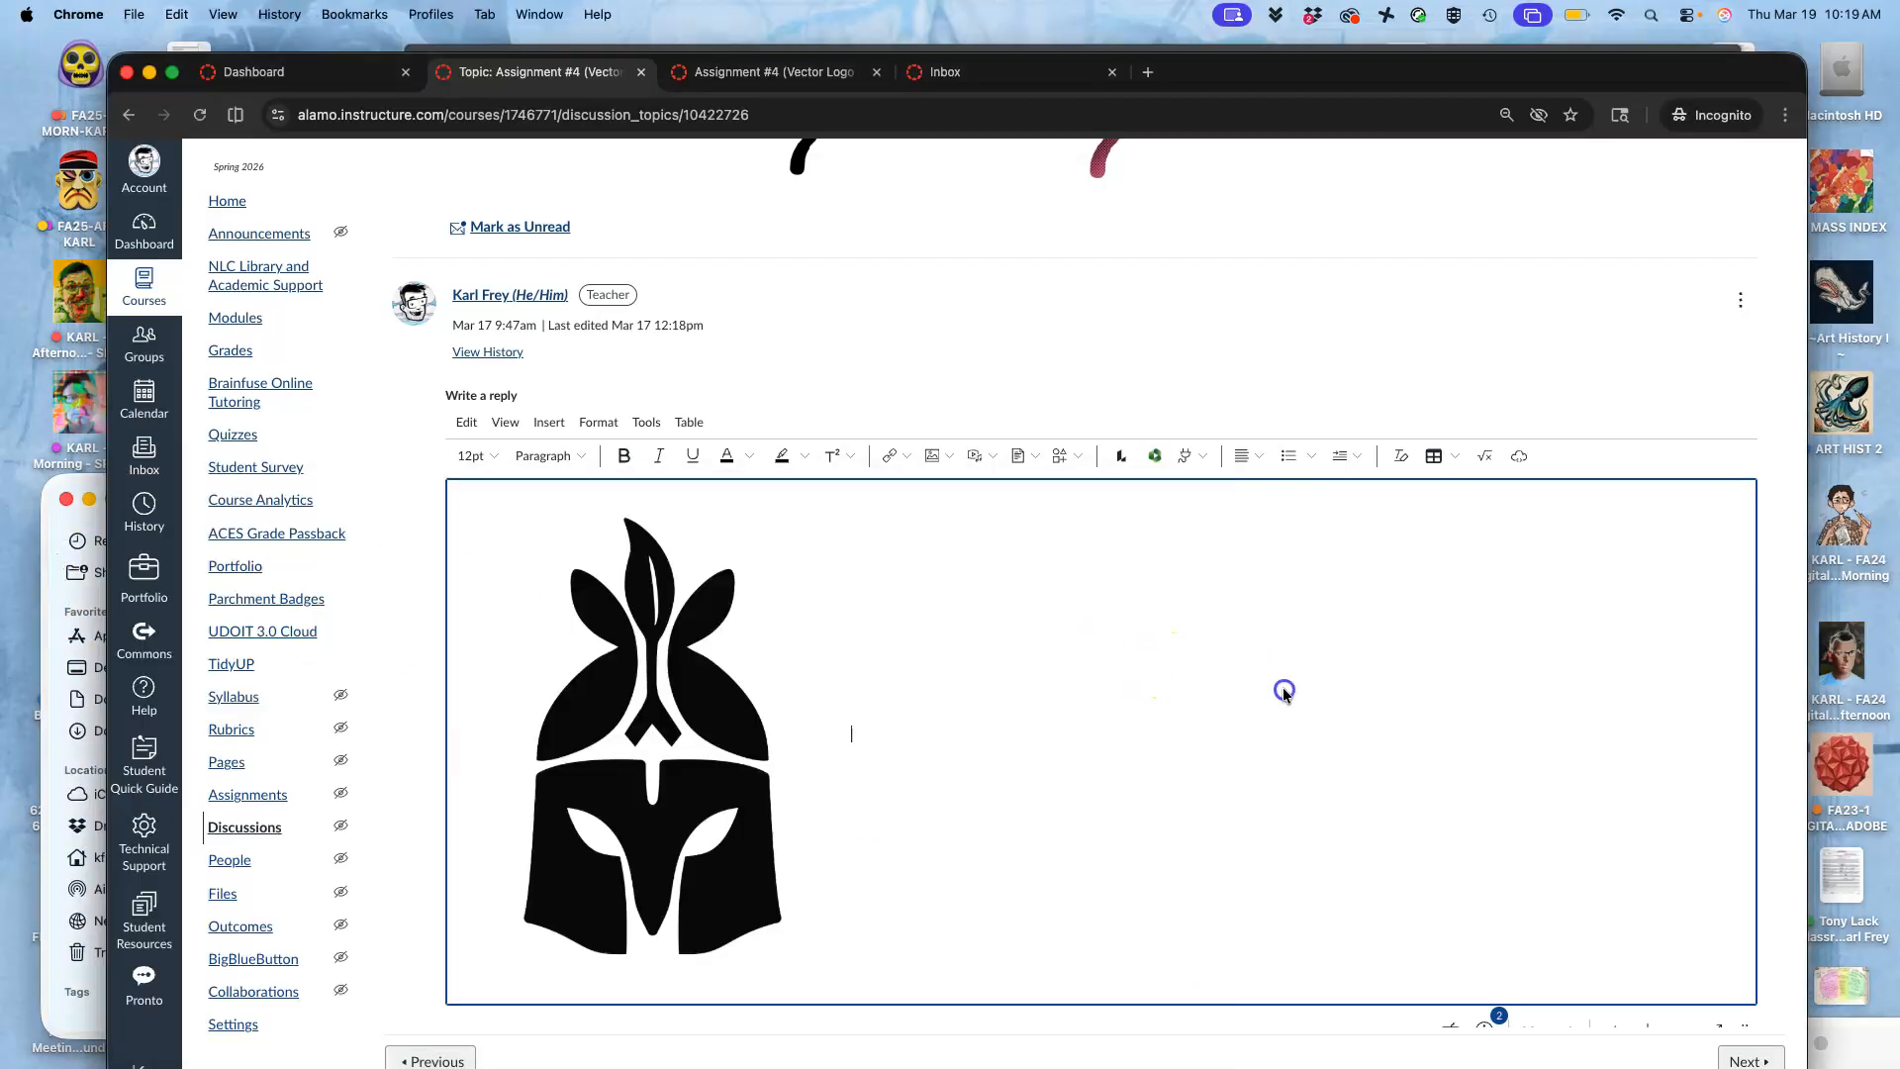
key("F11")
left_click_drag(346, 264, 1110, 850)
key("F11")
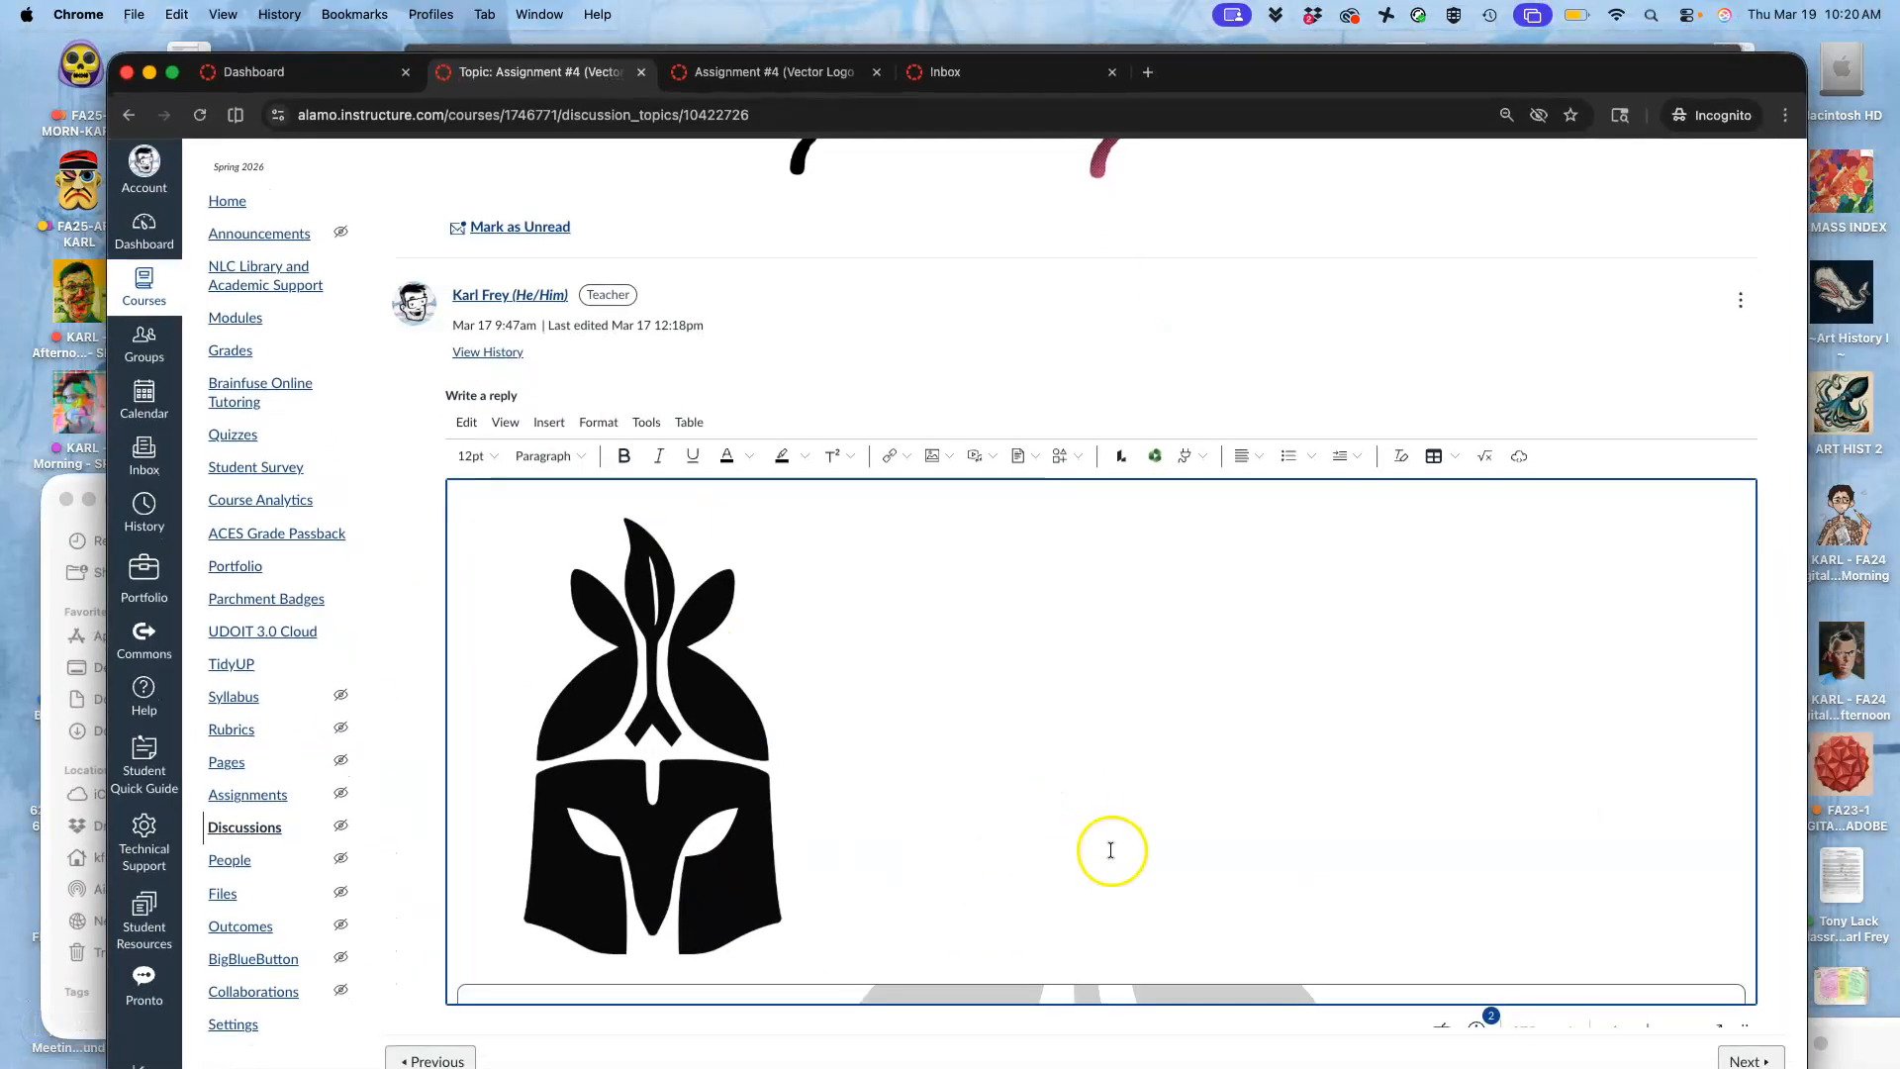
- Place the newly inserted helmet image with the branch beside the existing Requirement #2 helmet and save the edited reply
left_click(1272, 747)
left_click_drag(1746, 613, 875, 769)
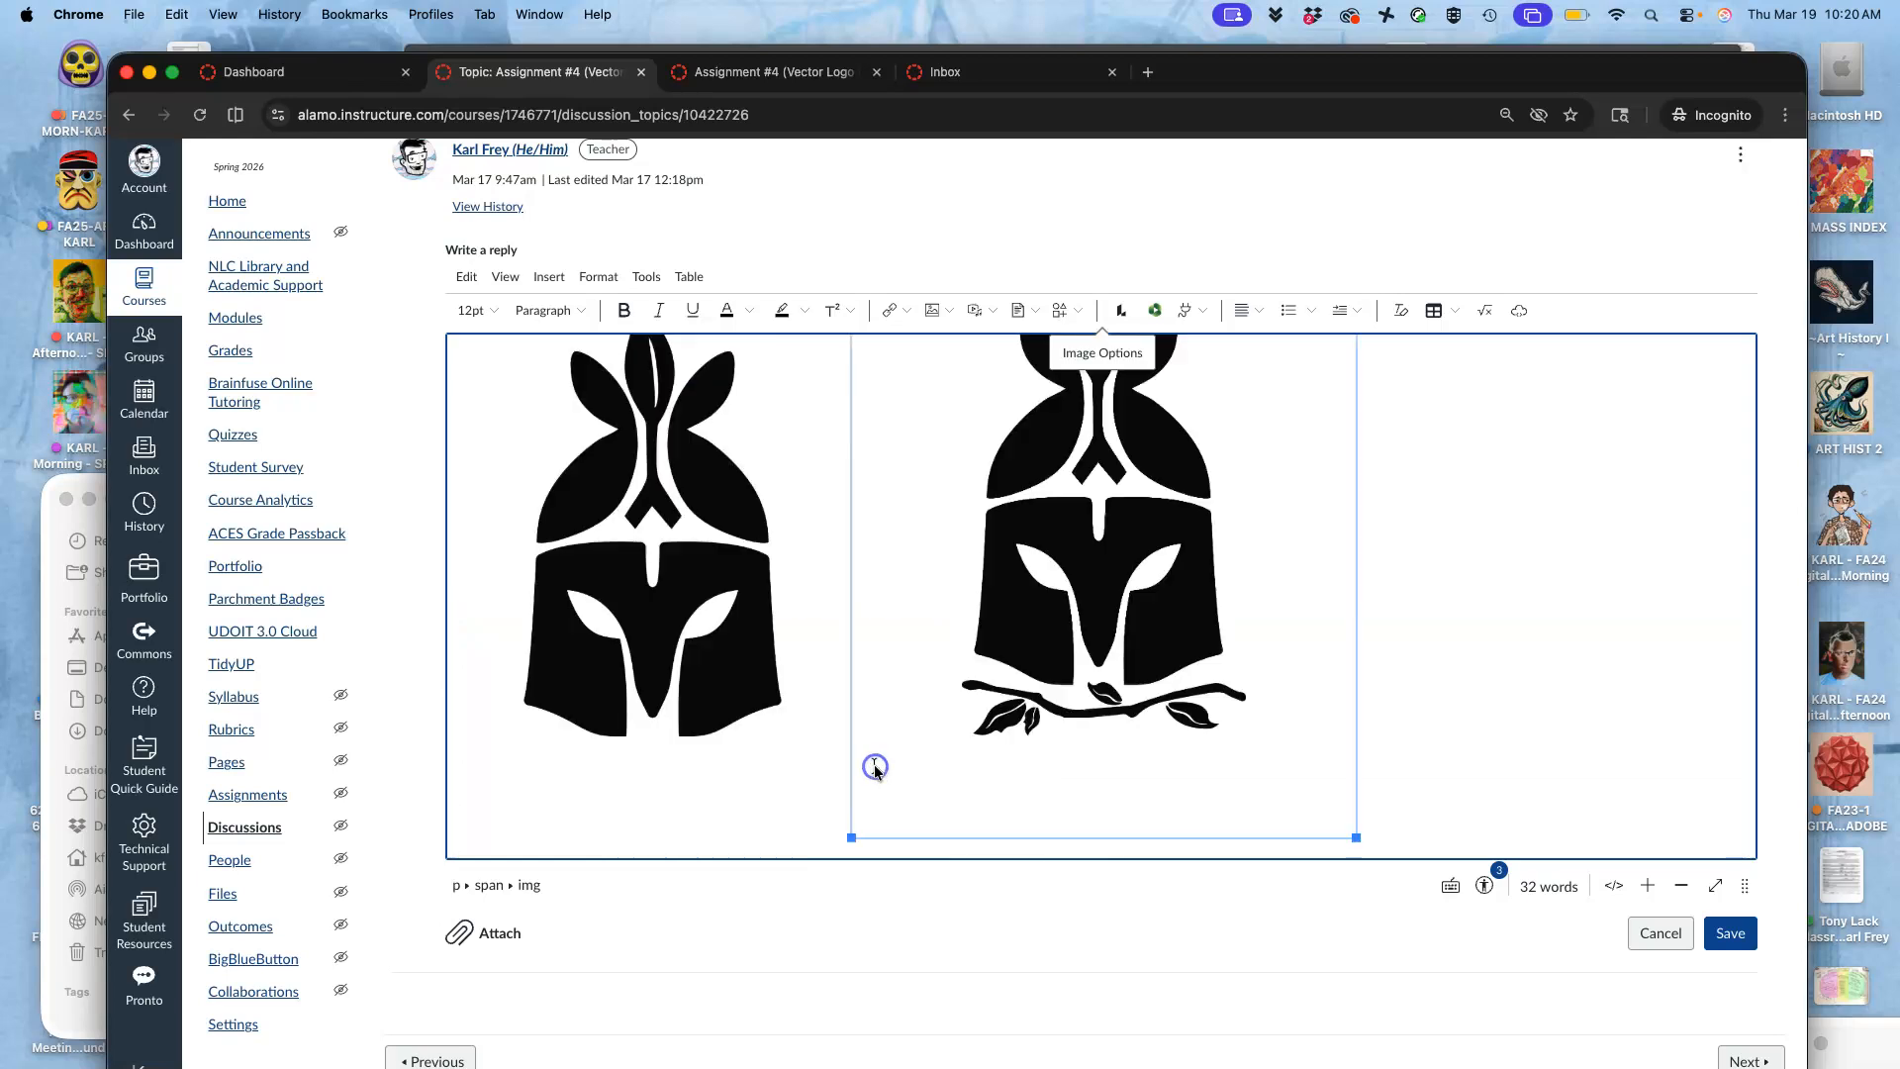
scroll(1085, 687, "up", 2)
scroll(1083, 688, "down", 2)
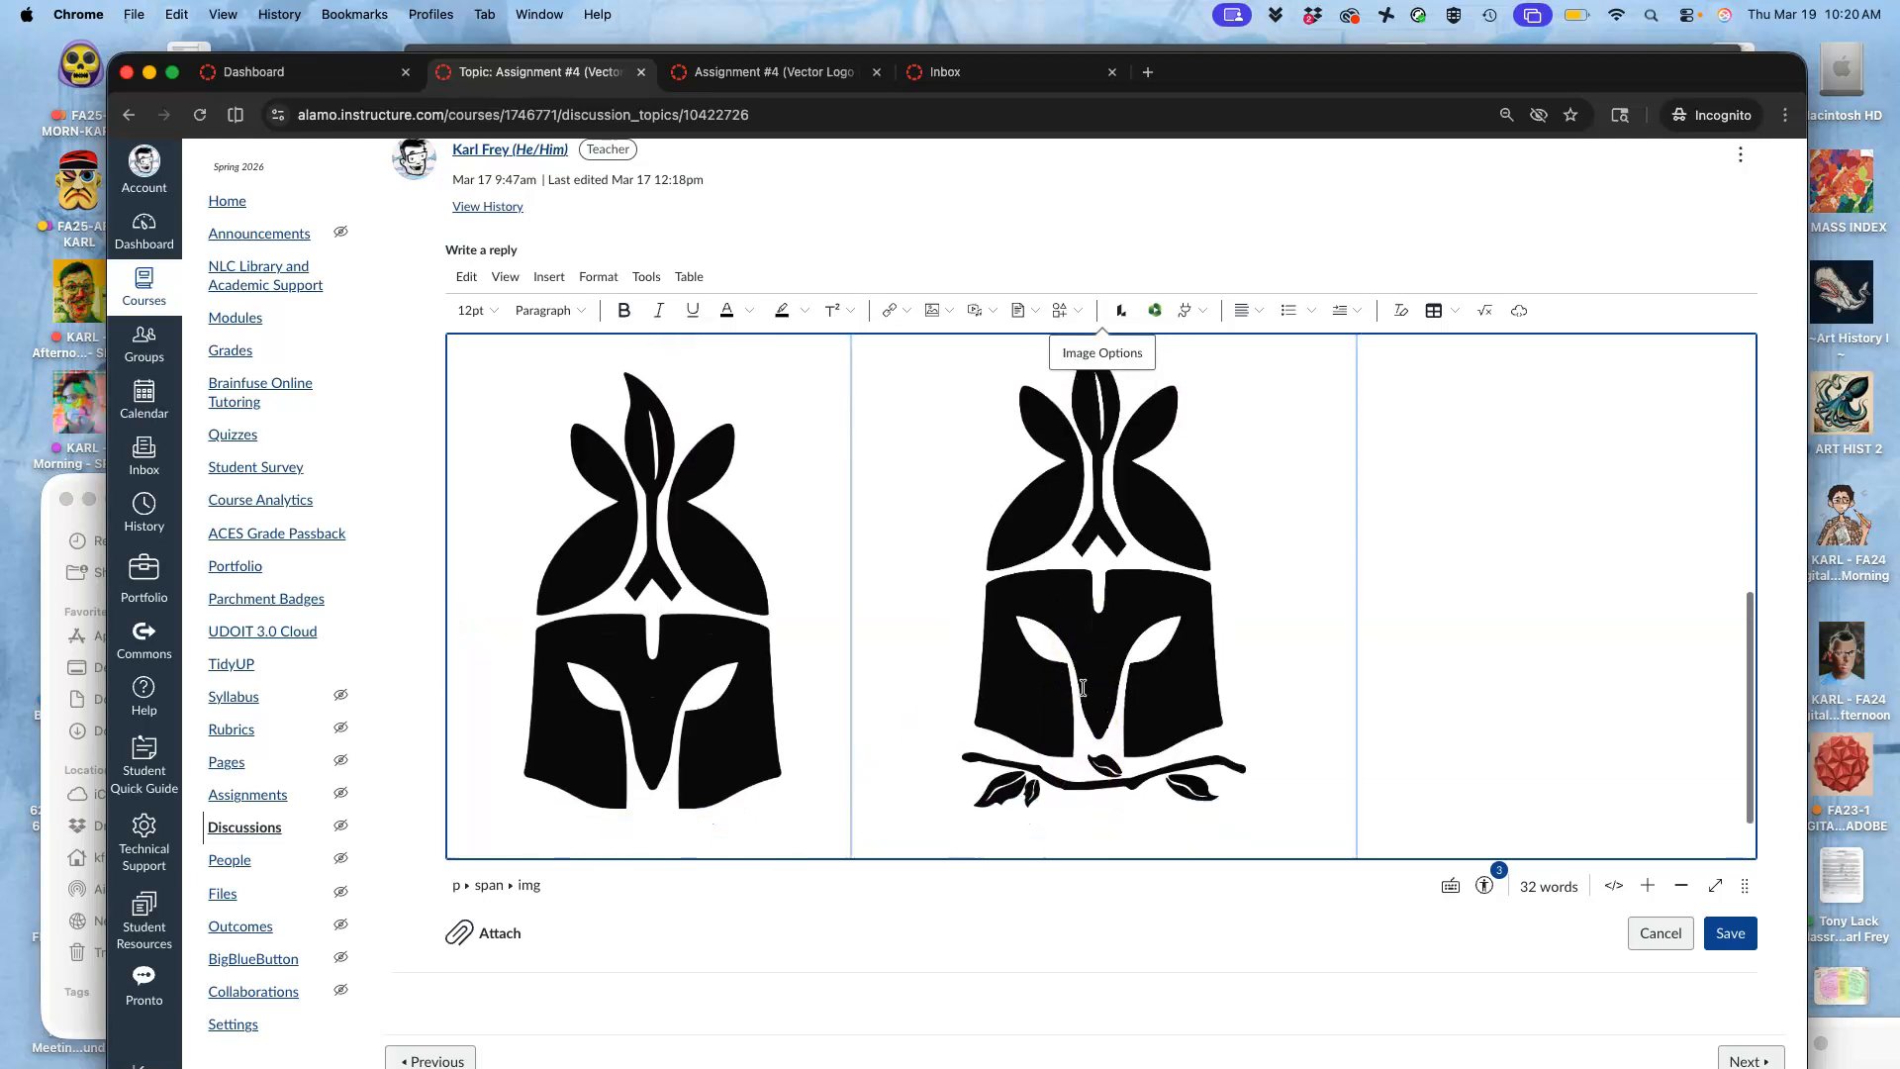
scroll(1083, 687, "down", 1)
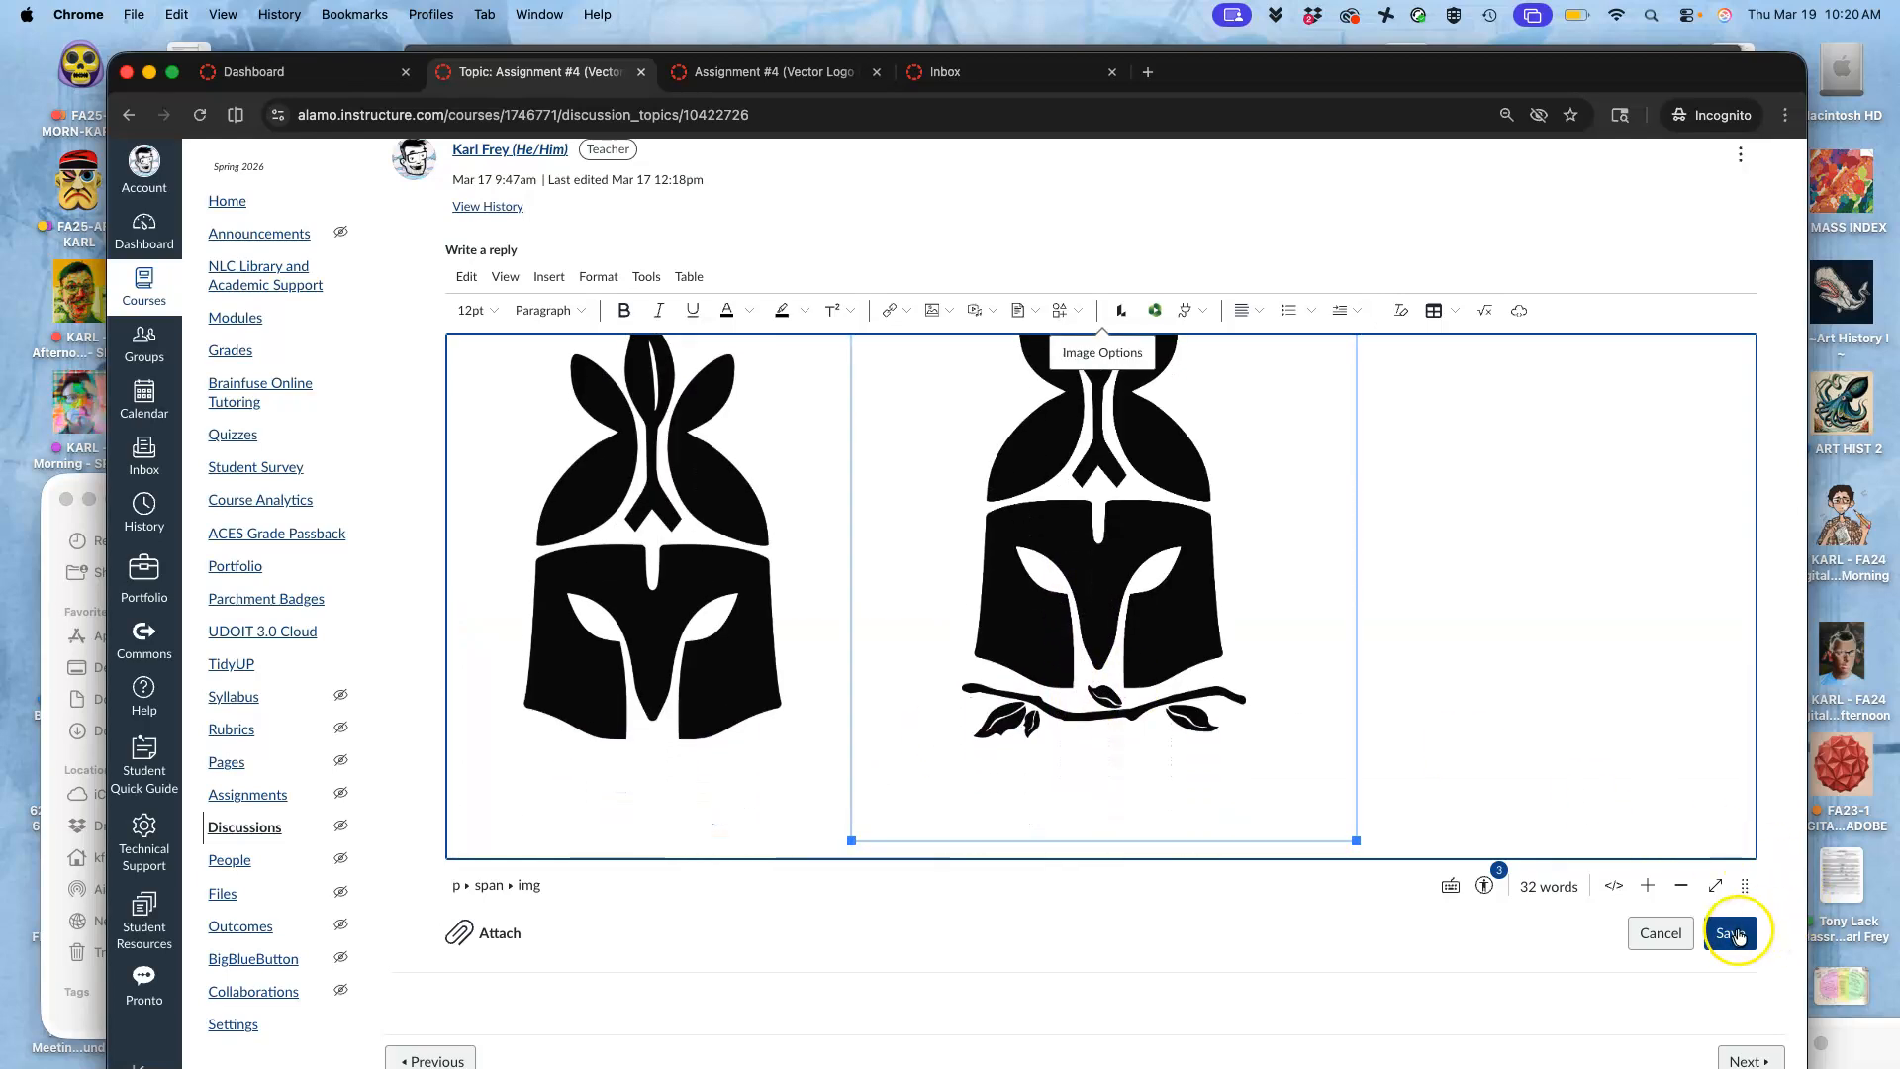
left_click(1731, 935)
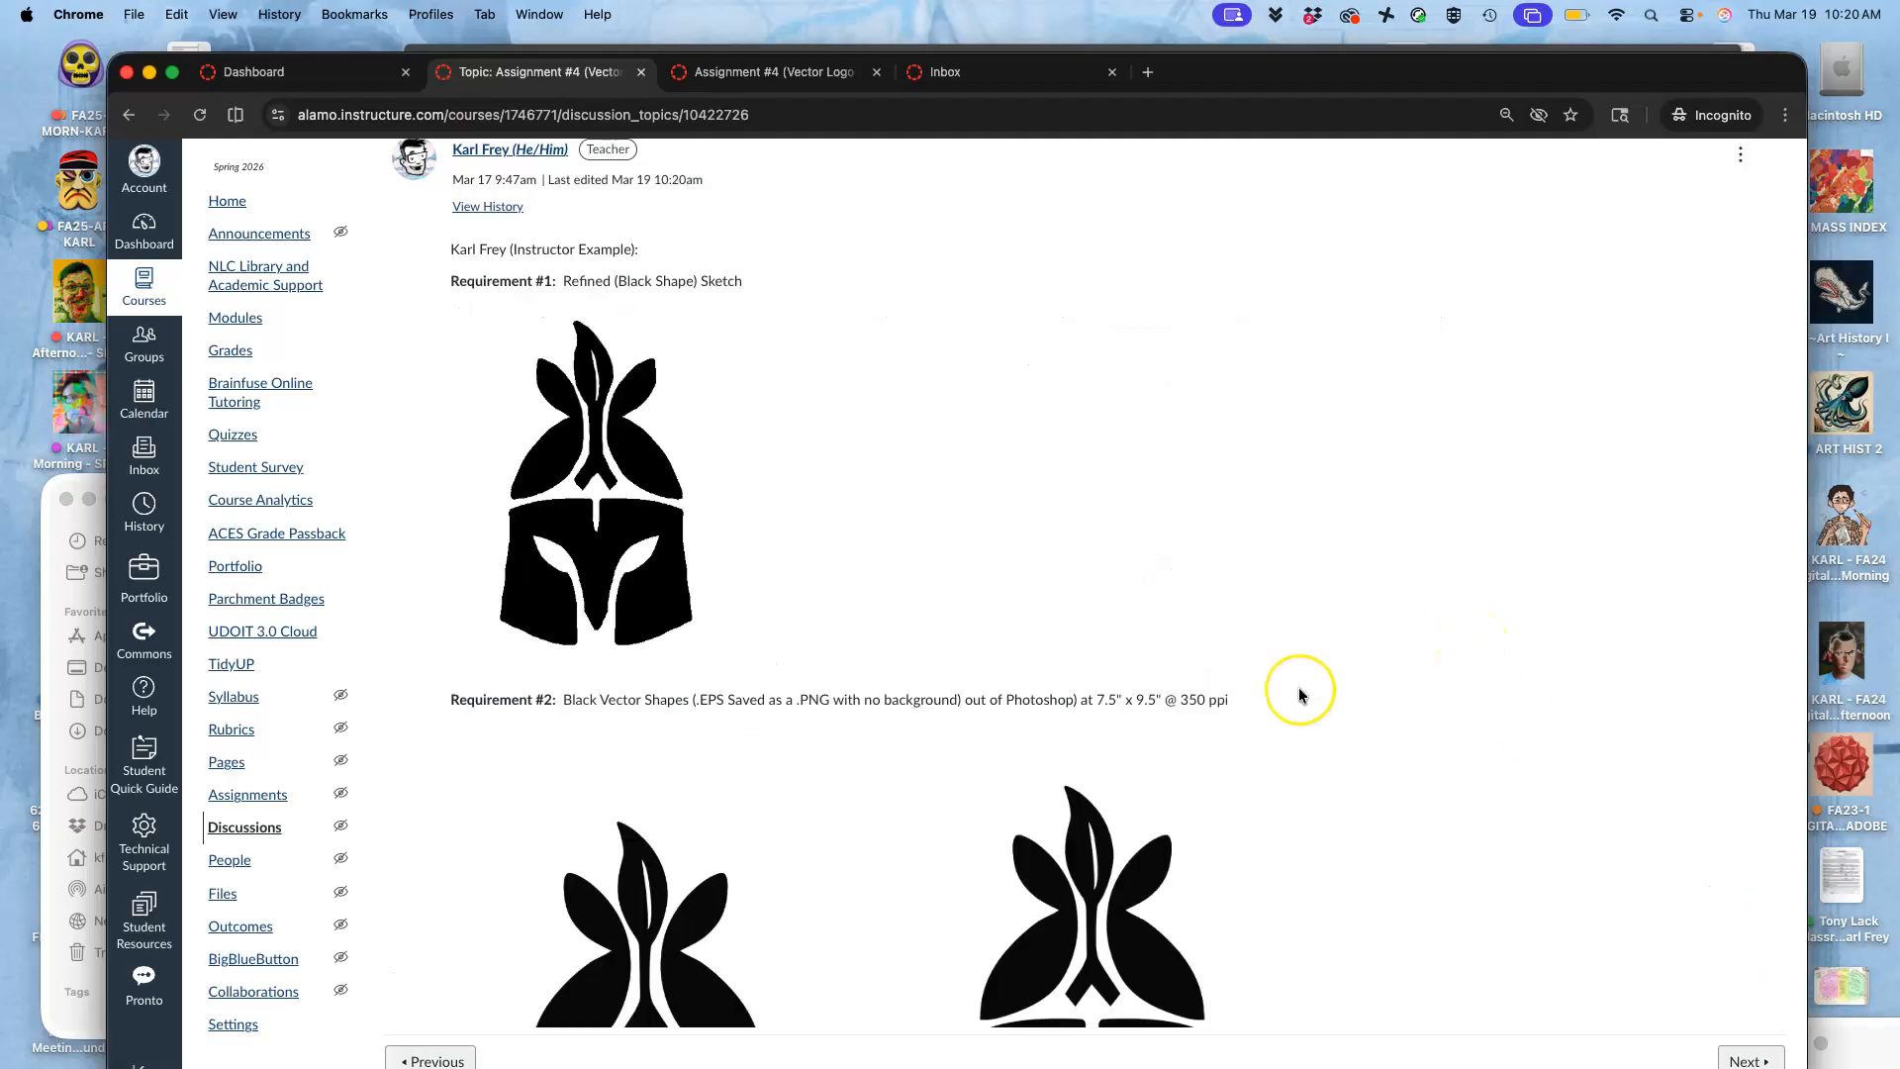
- Review the saved instructor example's Requirement #2 images and the other posts in the discussion
scroll(1298, 694, "down", 5)
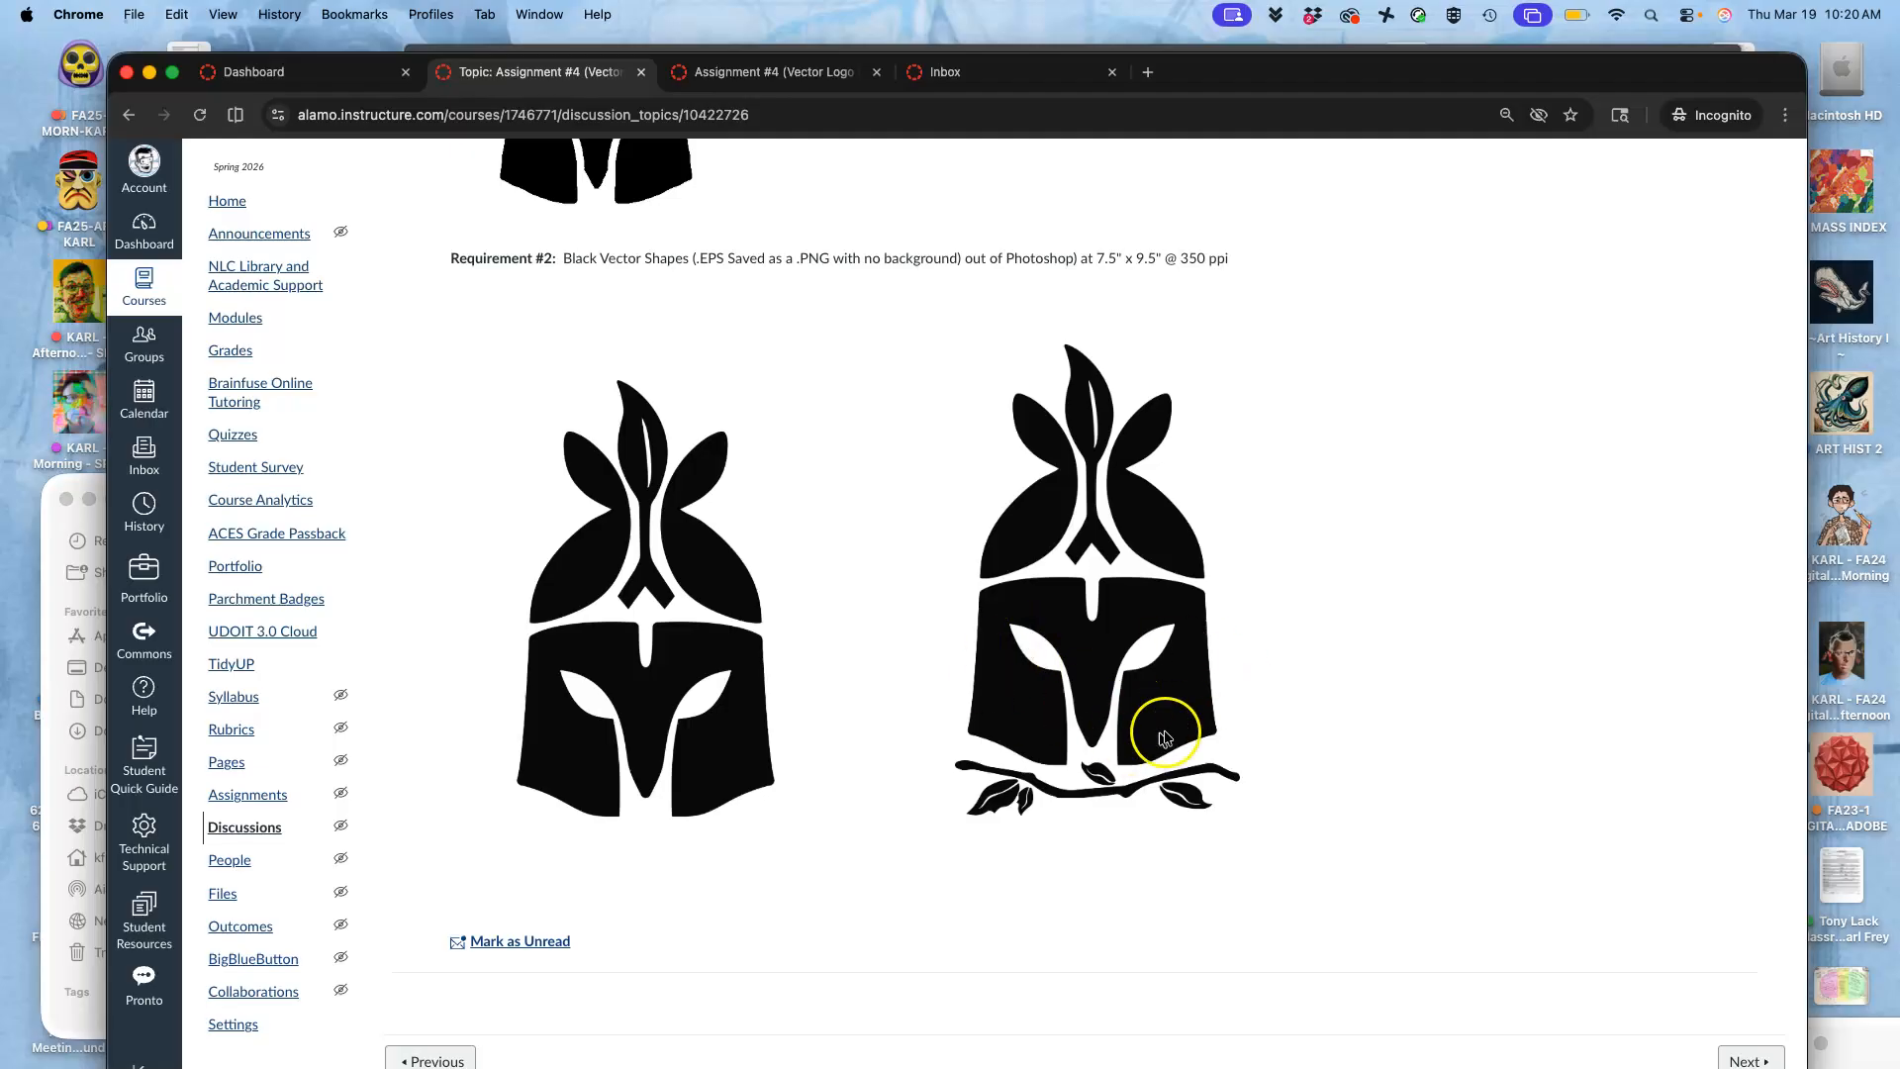
scroll(1335, 670, "down", 20)
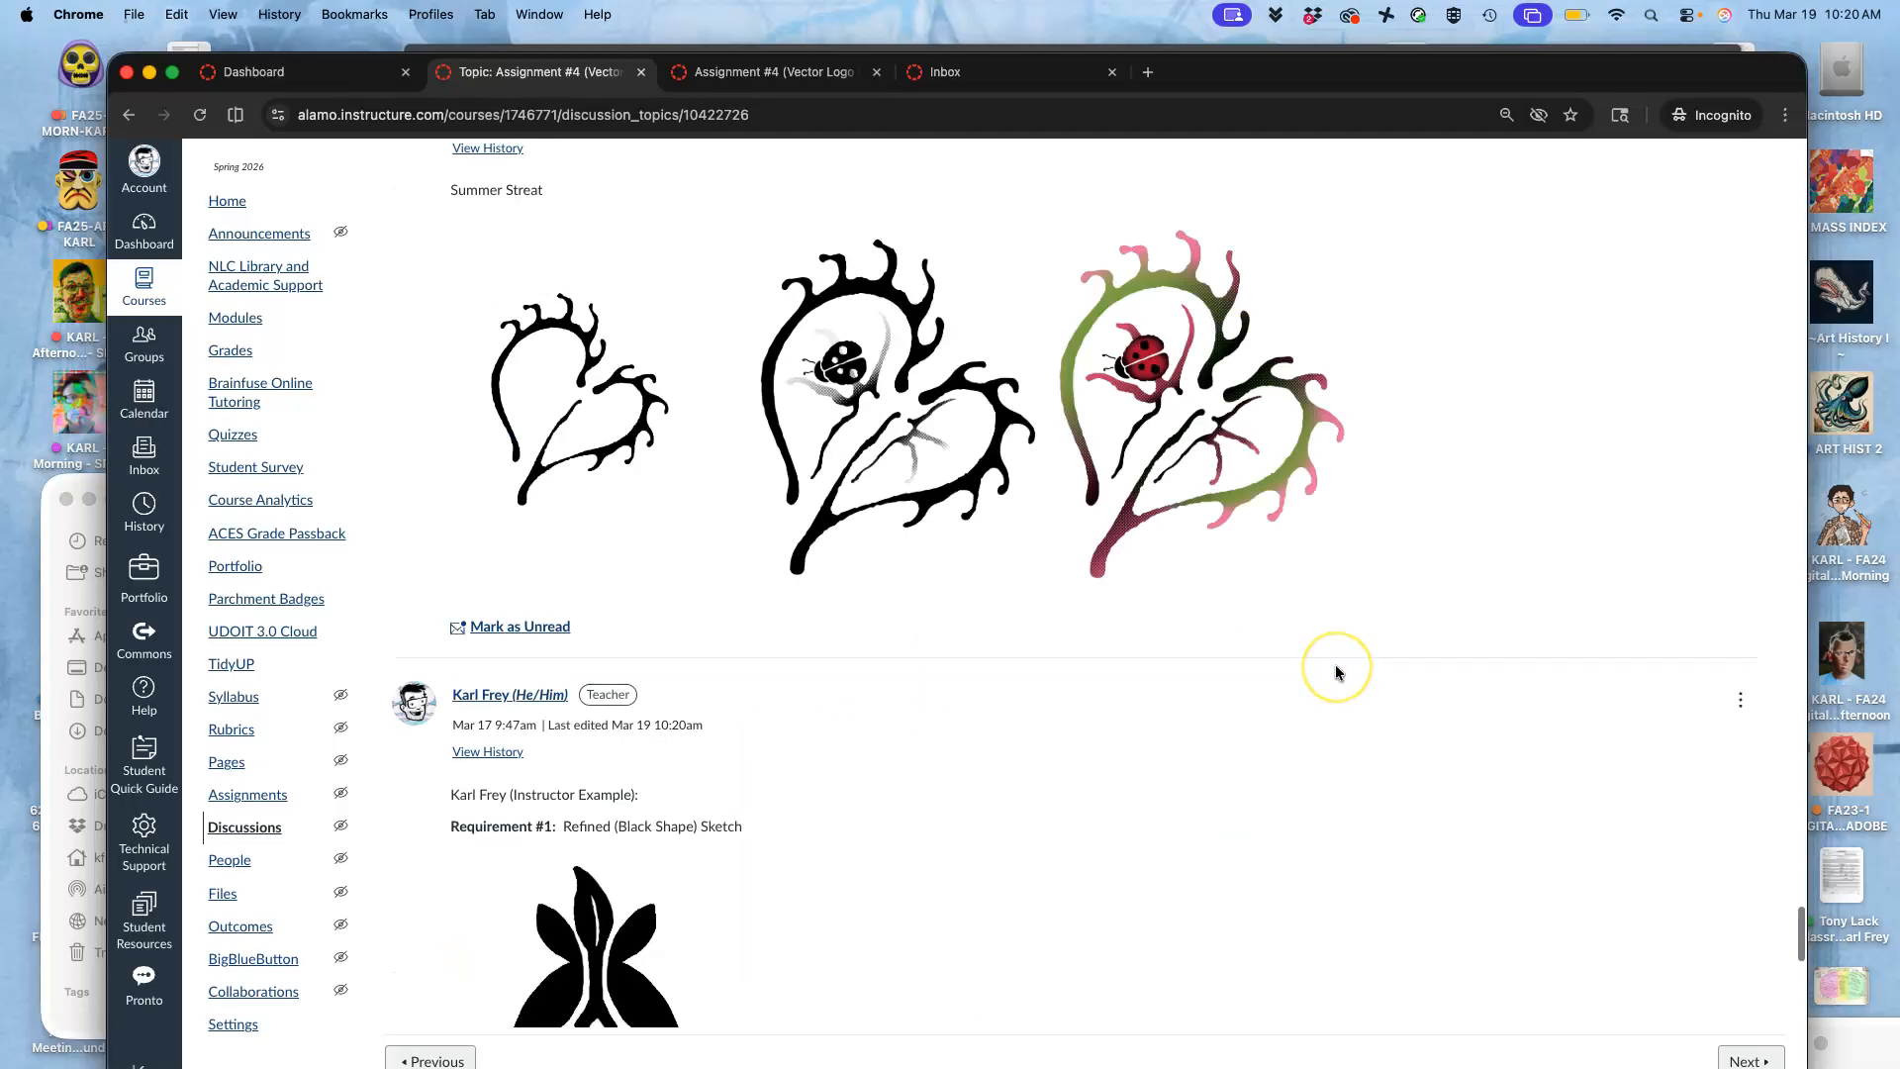
scroll(1335, 672, "up", 20)
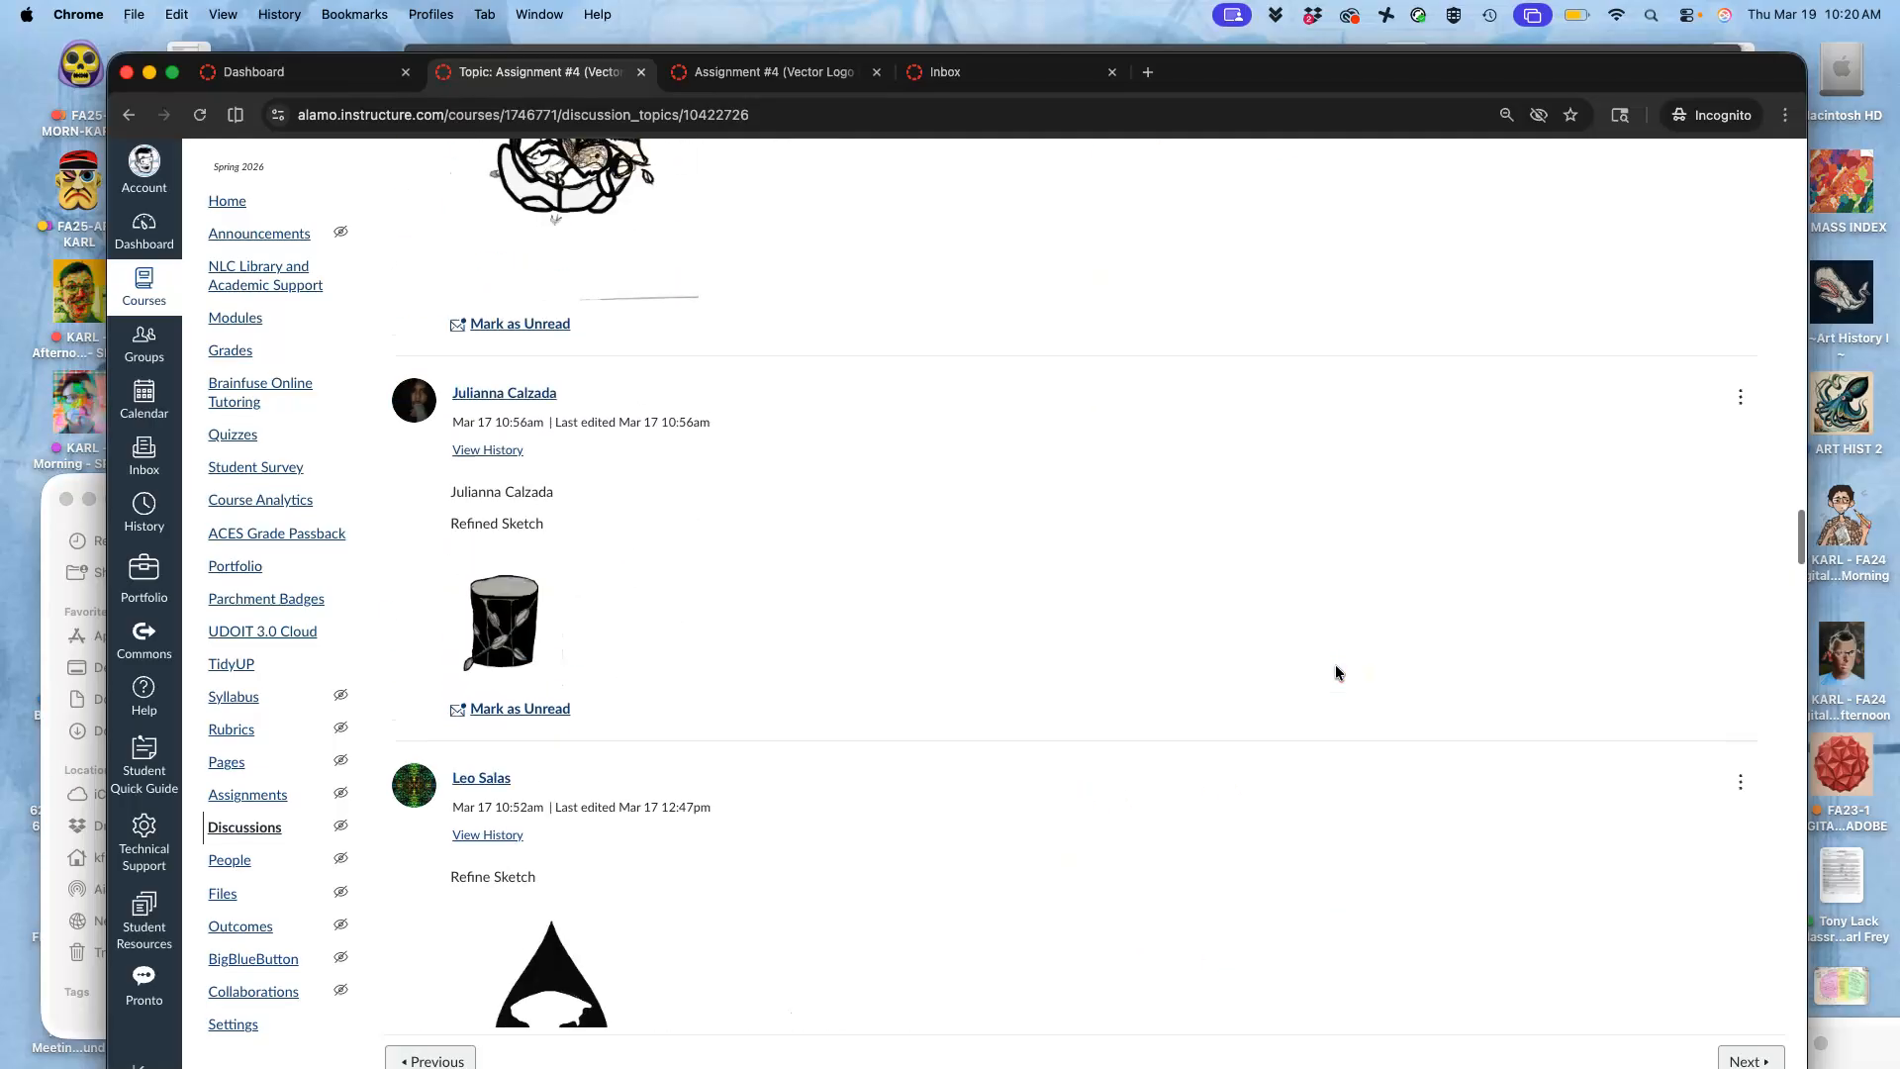
scroll(1334, 663, "down", 15)
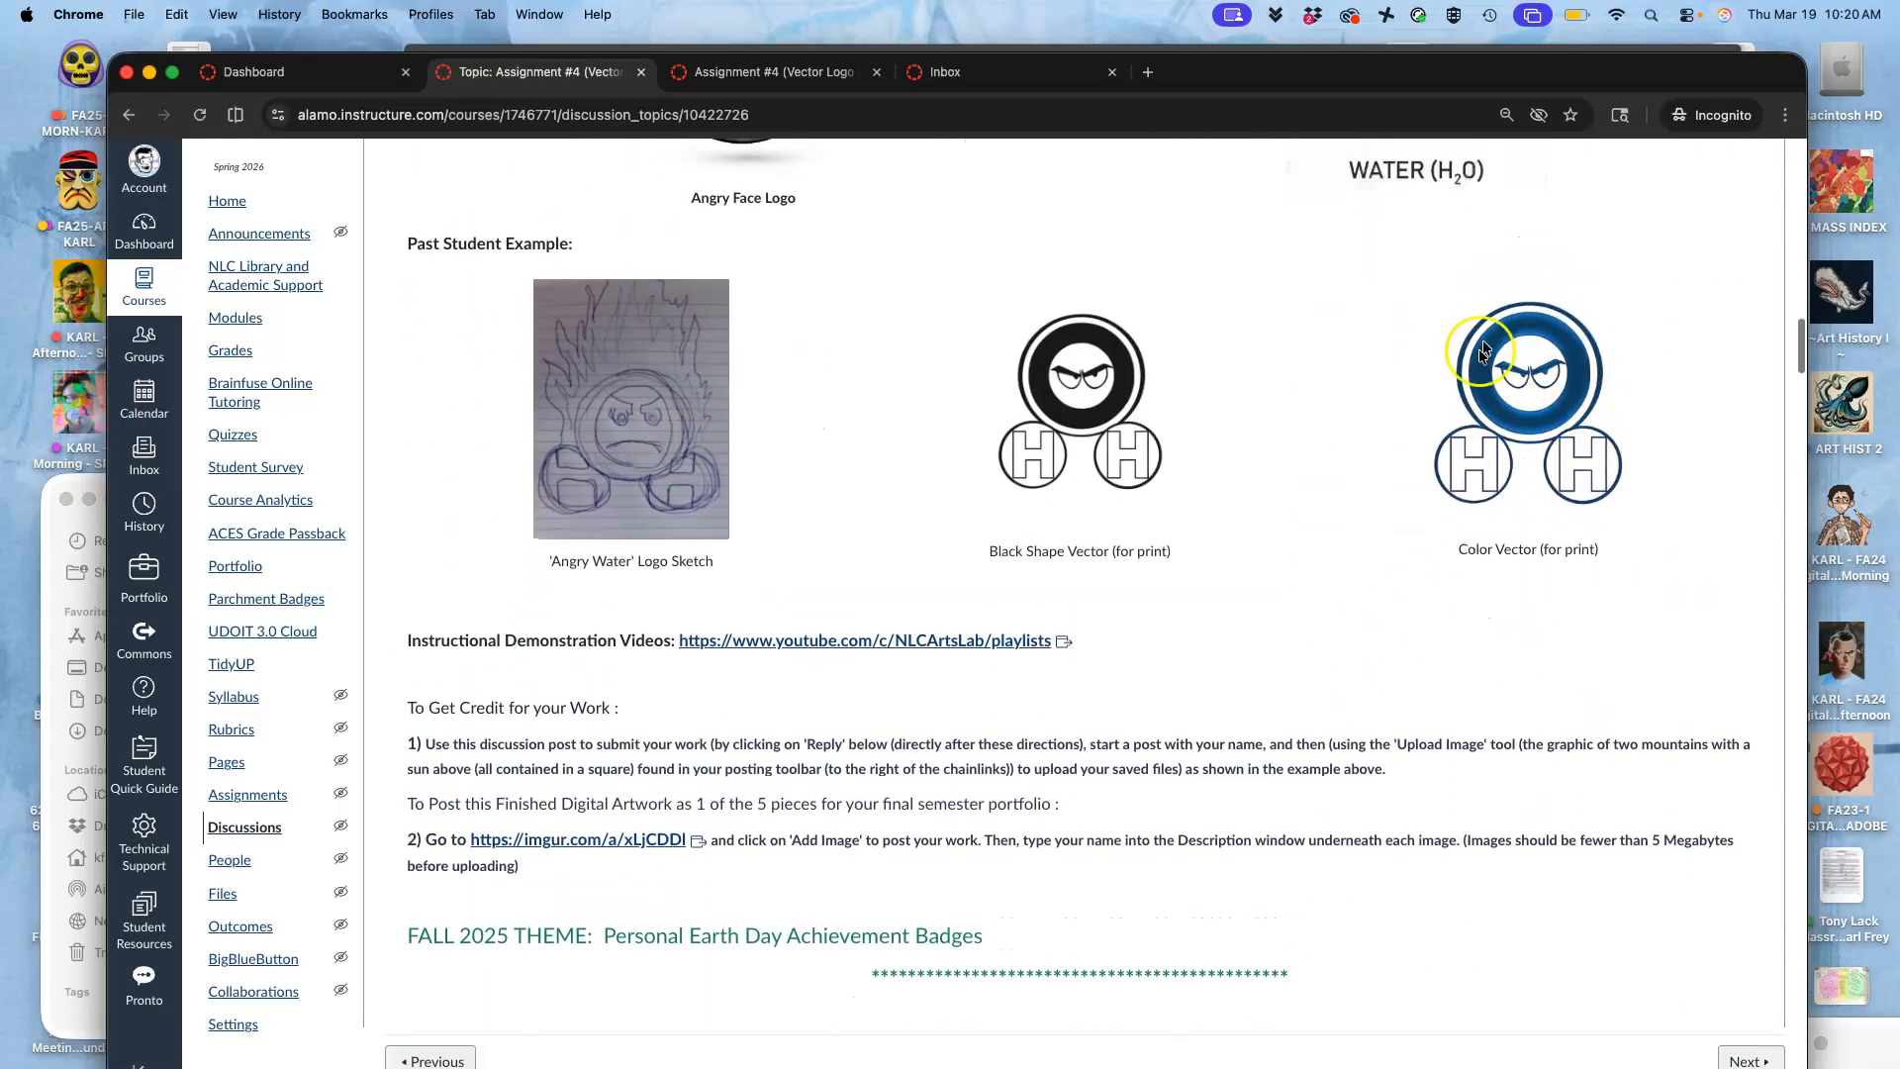
scroll(1500, 472, "down", 20)
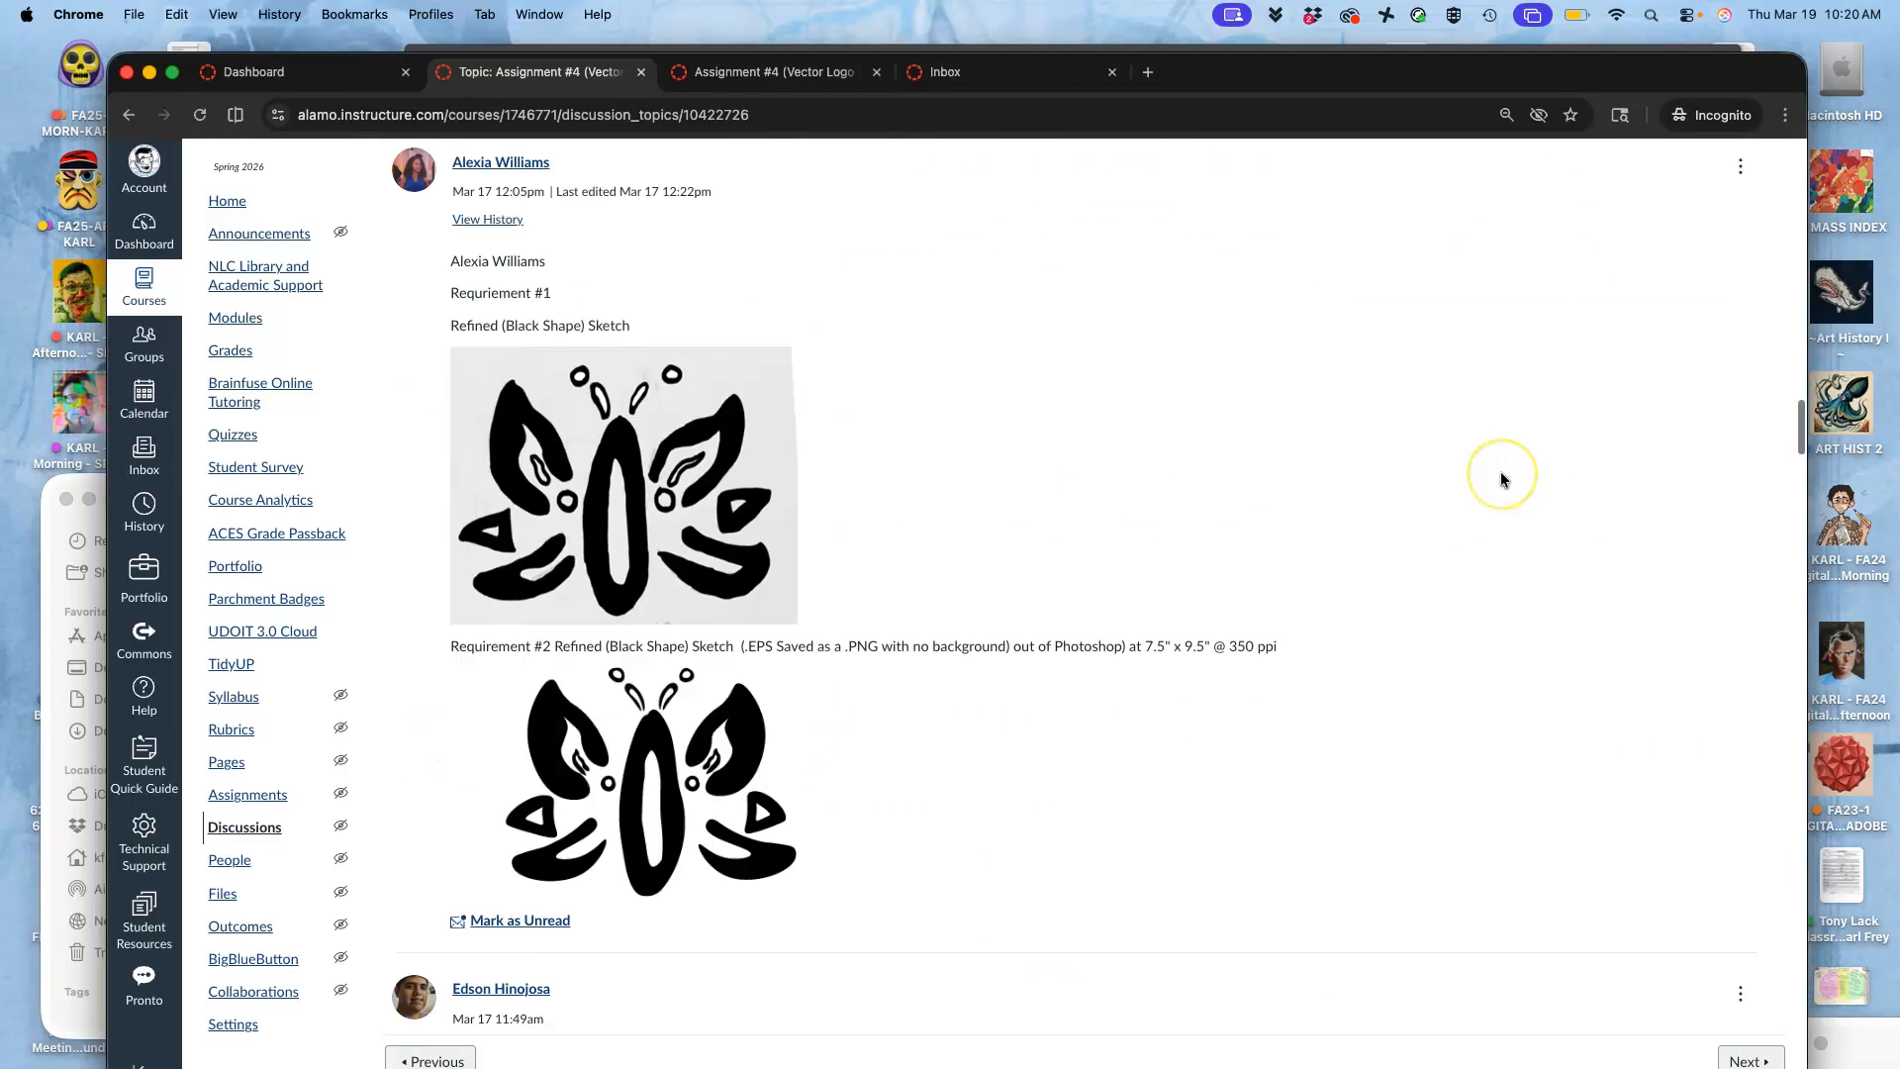
- Switch to Photoshop, show the white Background layer, duplicate the leaf helmet vector layer, and hide the original helmet layer
left_click(149, 73)
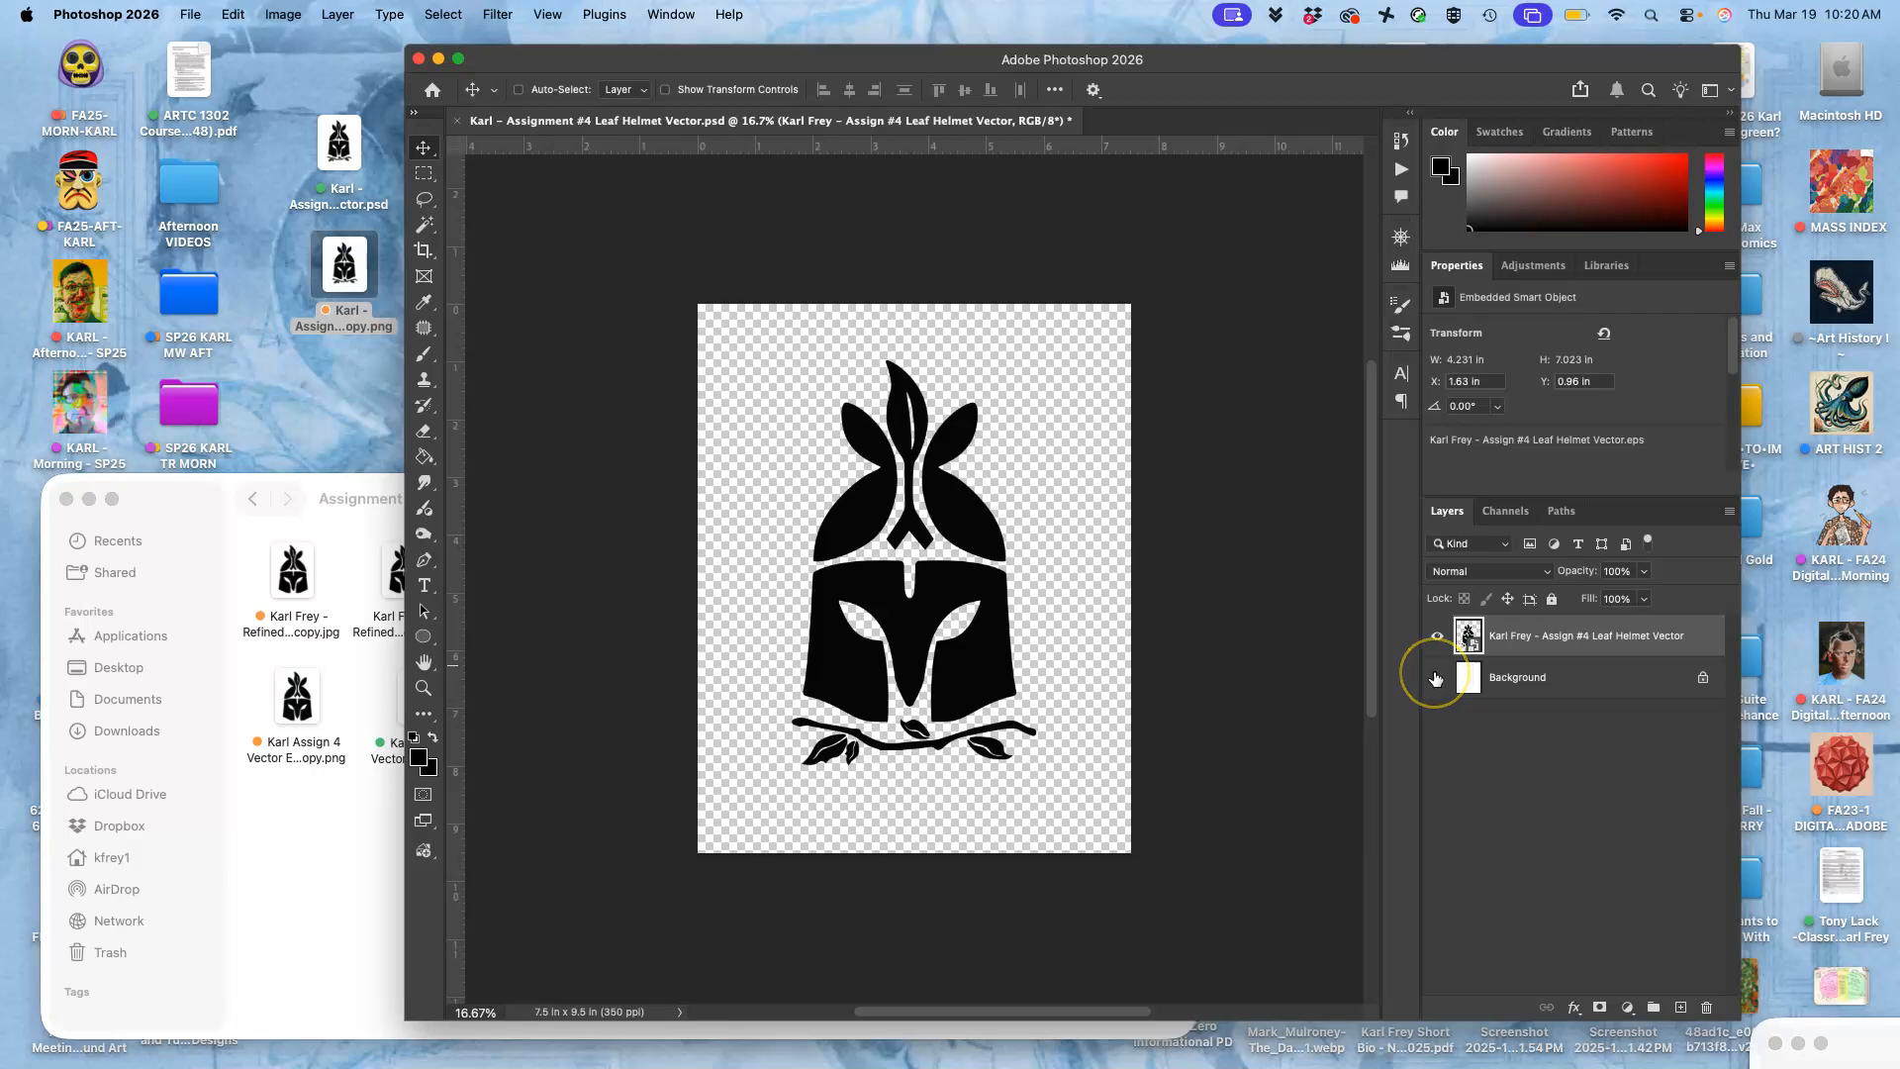
left_click(1436, 679)
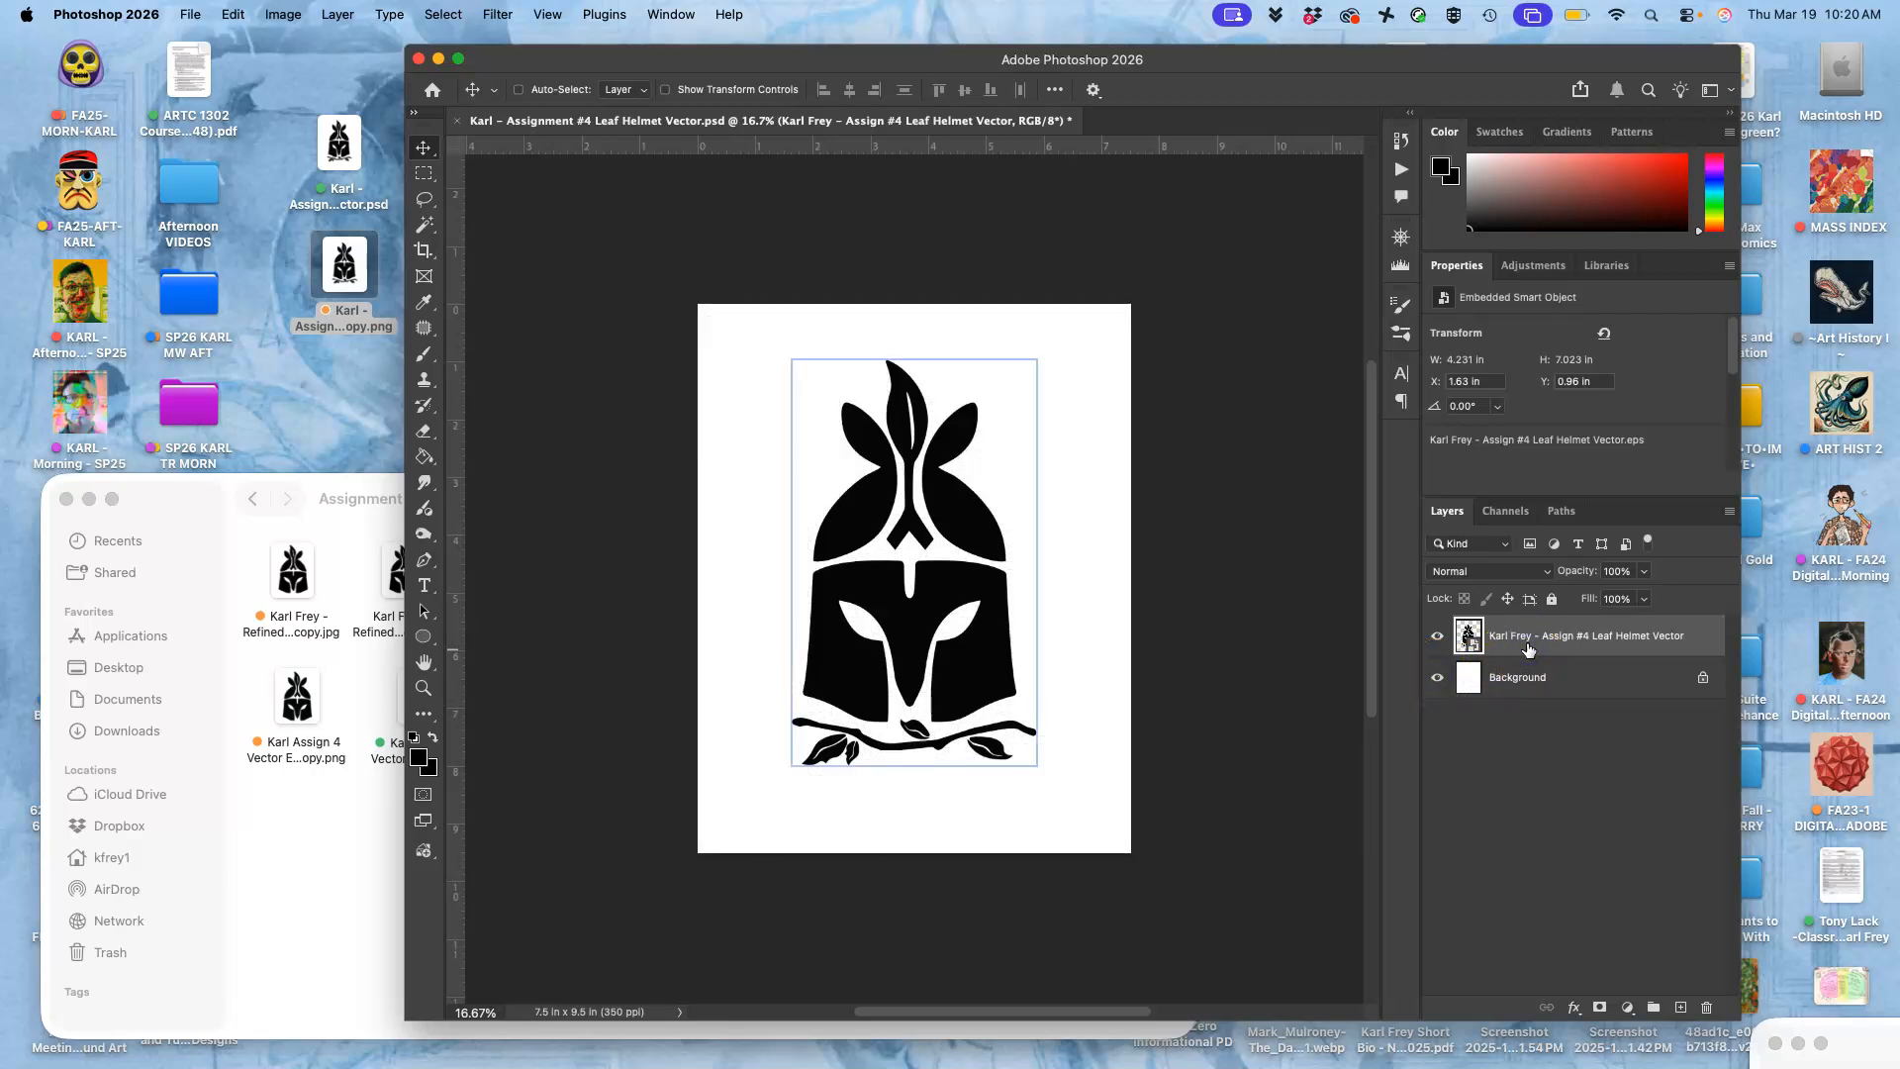
key("super+j")
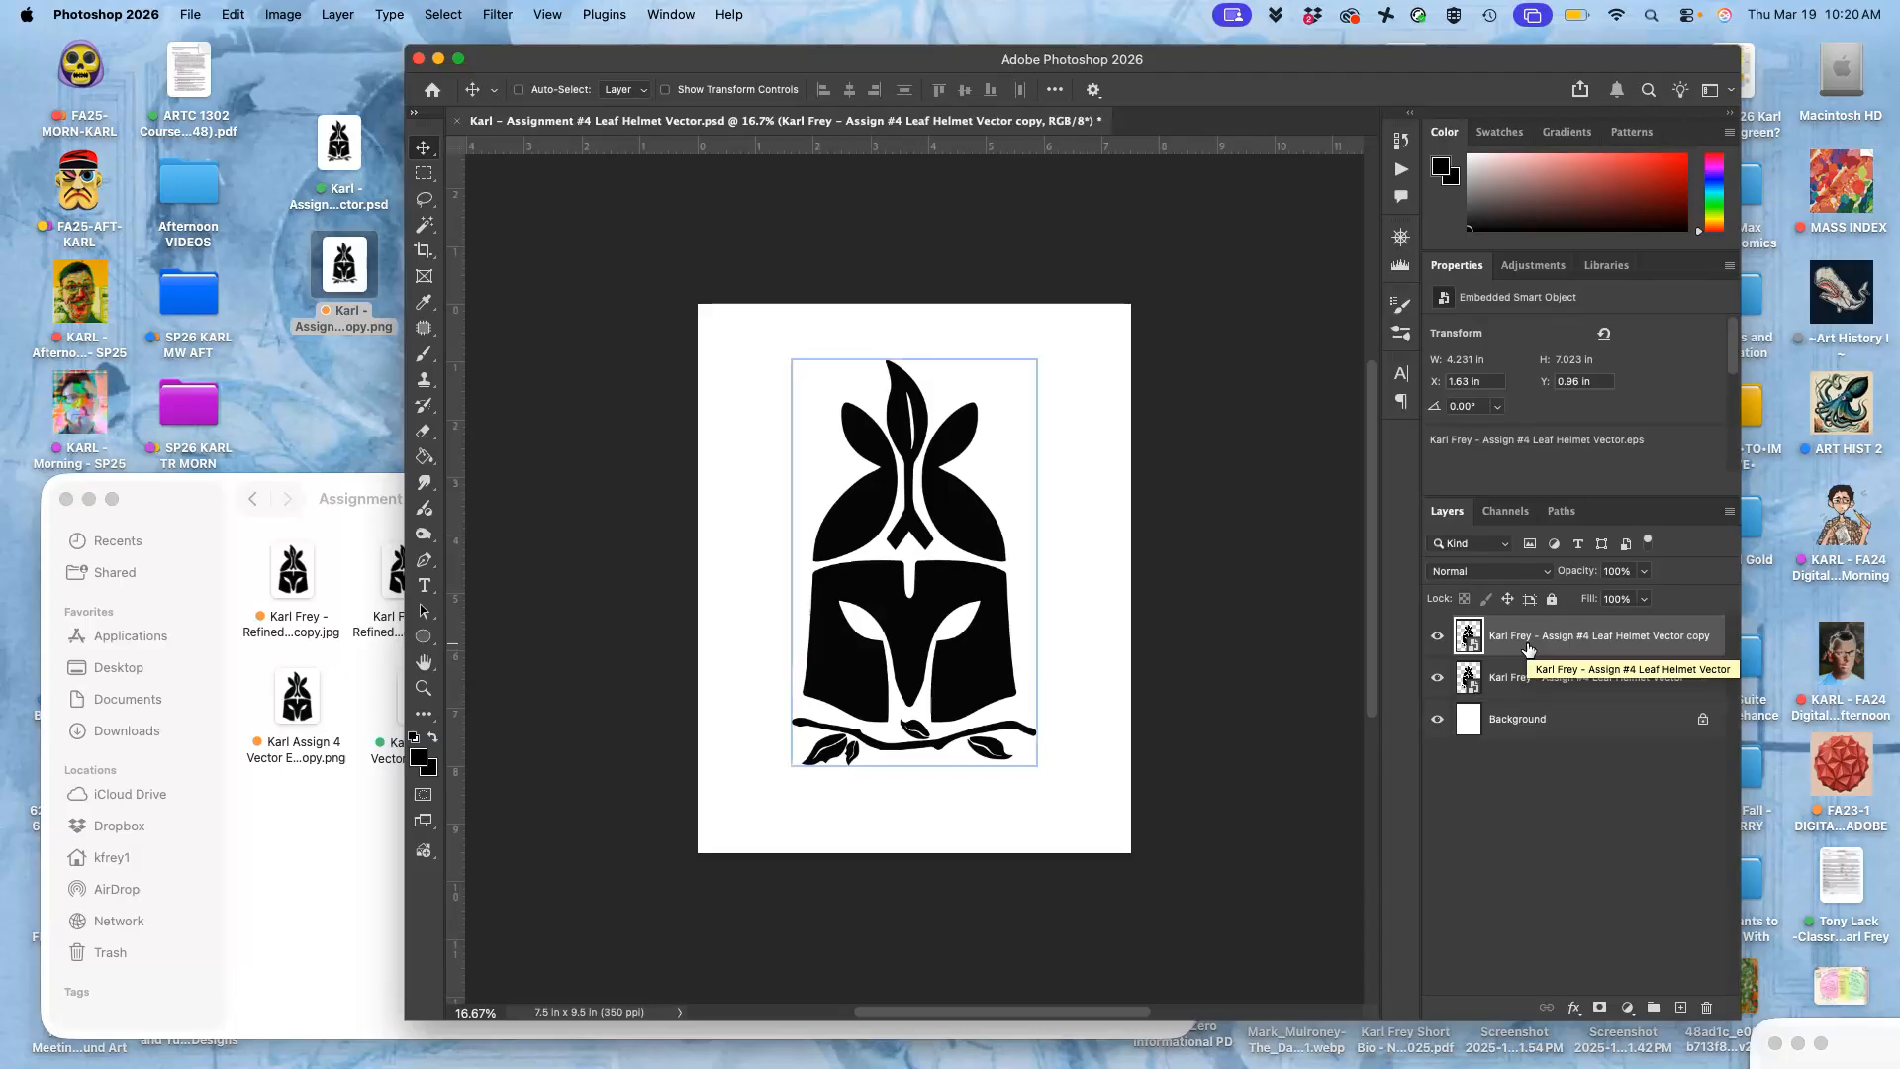
left_click(1436, 679)
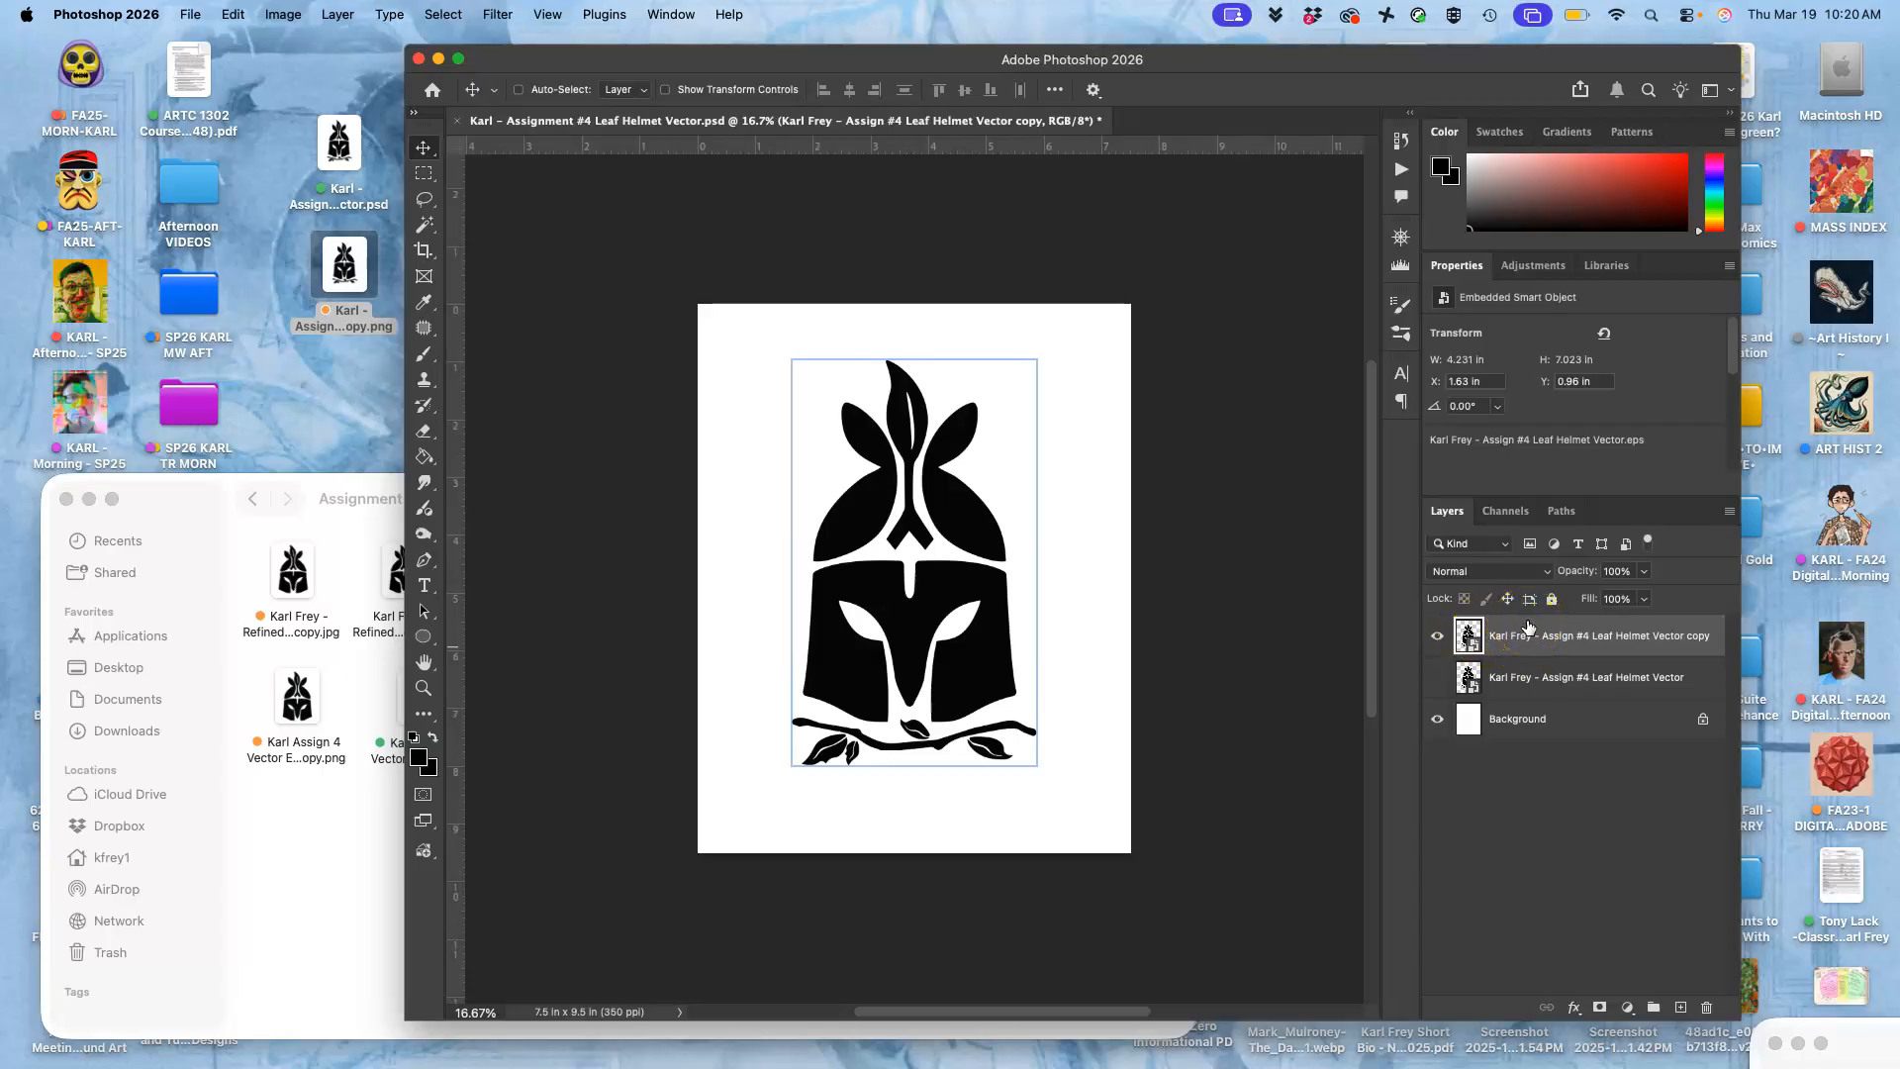
- Add a Color Overlay to the helmet copy layer with Normal blend mode and 100% opacity
double_click(1528, 627)
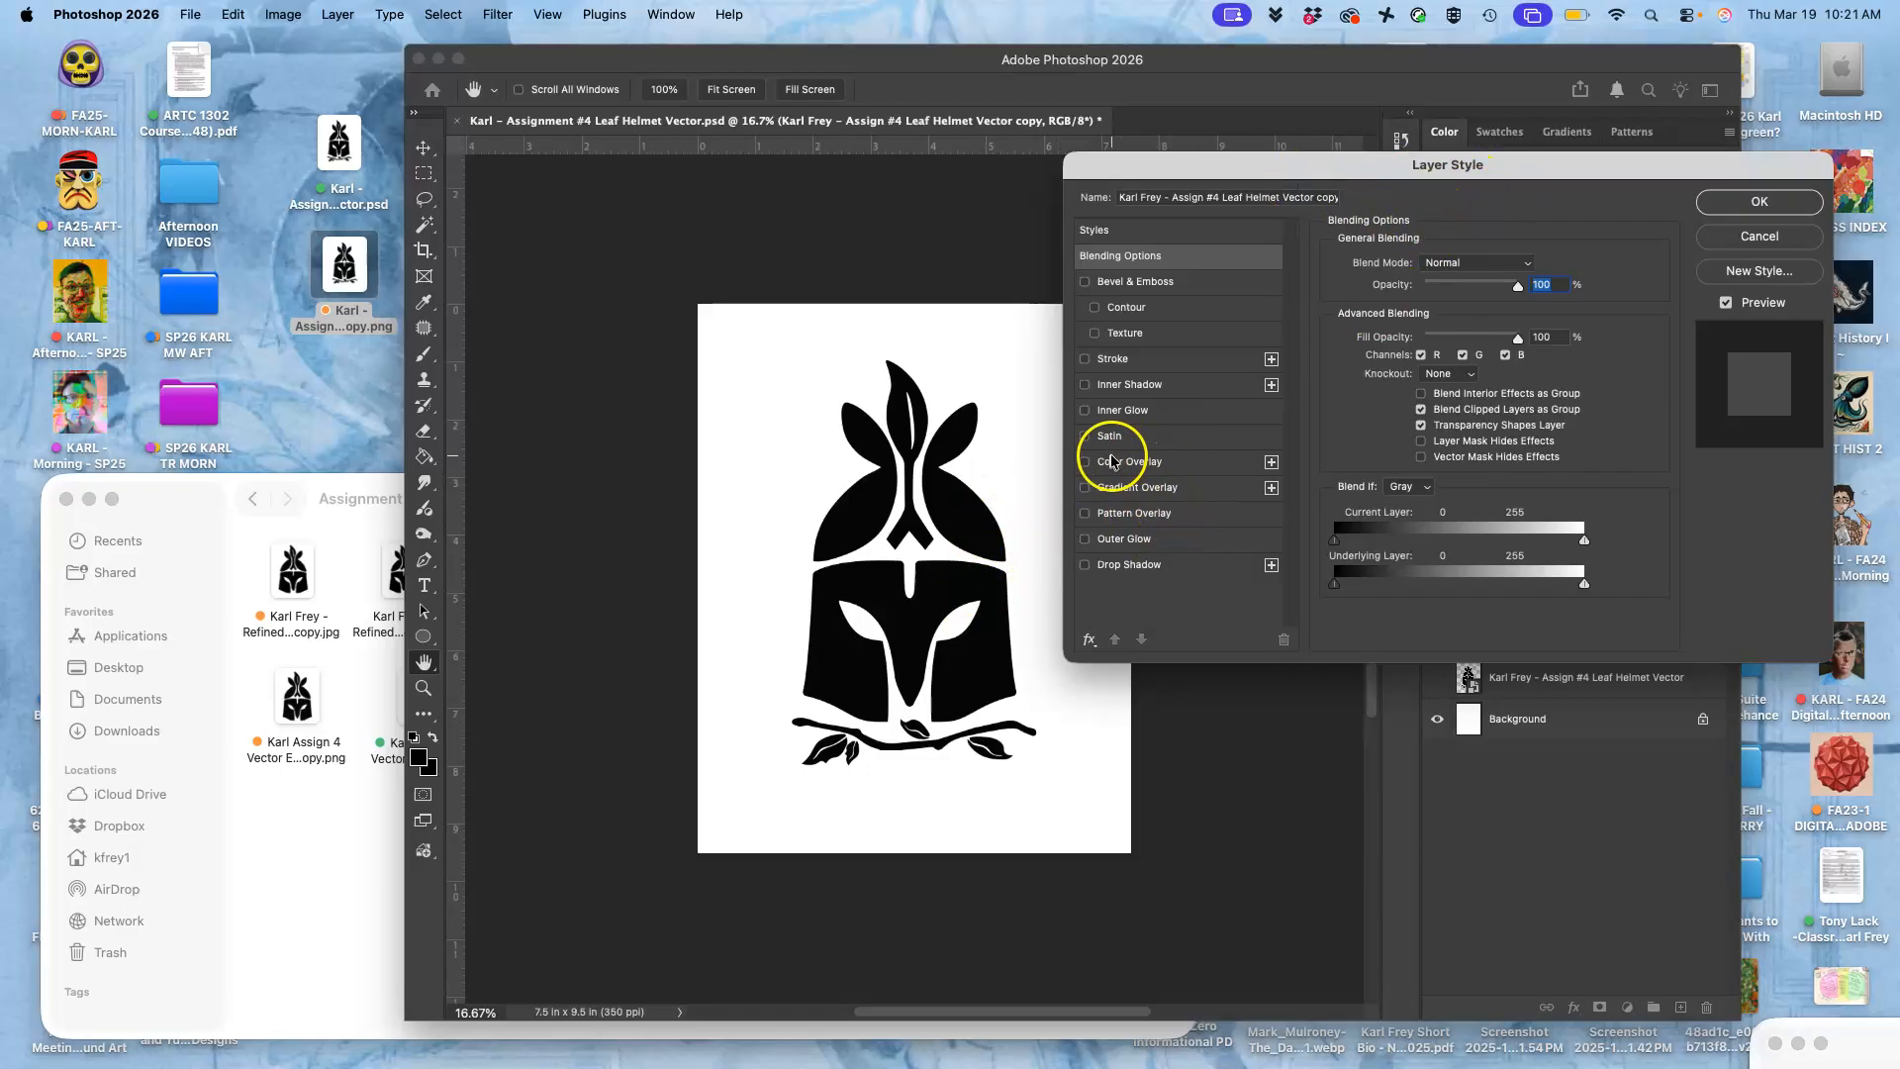
left_click(1085, 463)
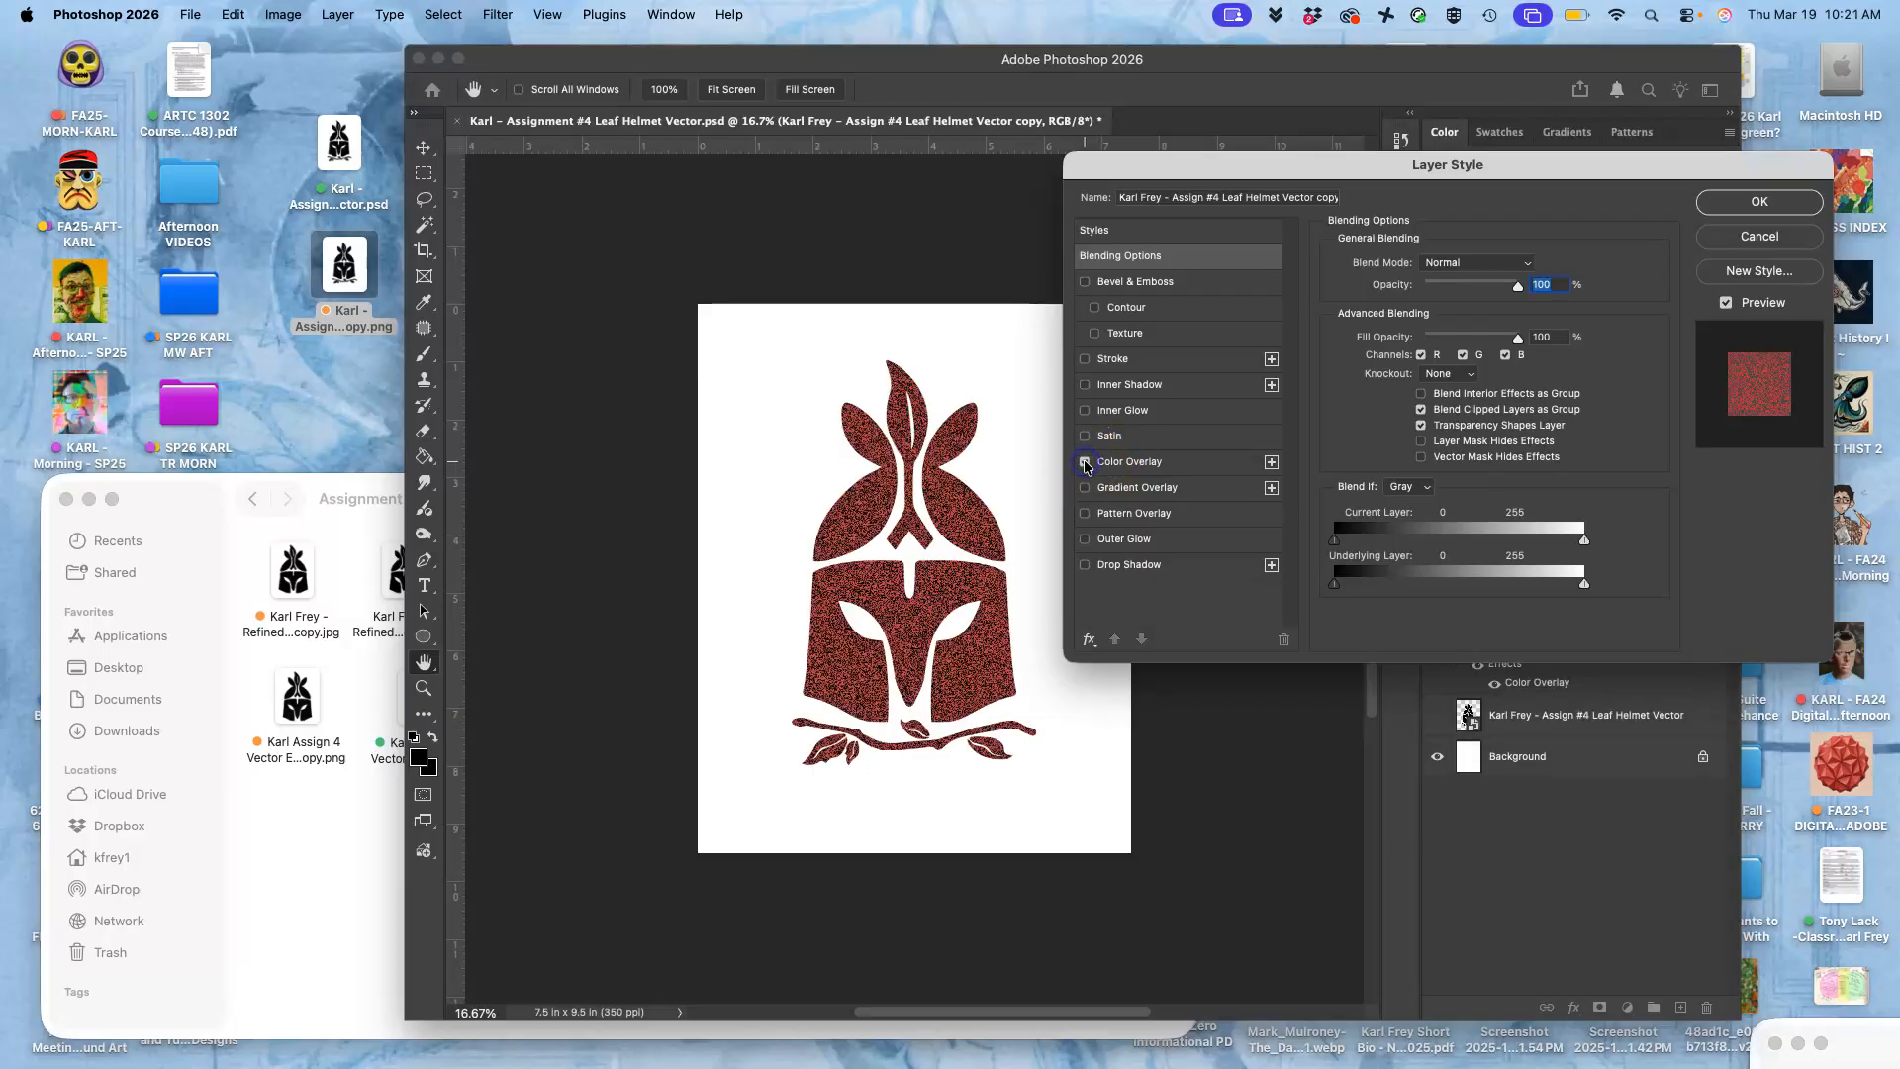
left_click(1169, 462)
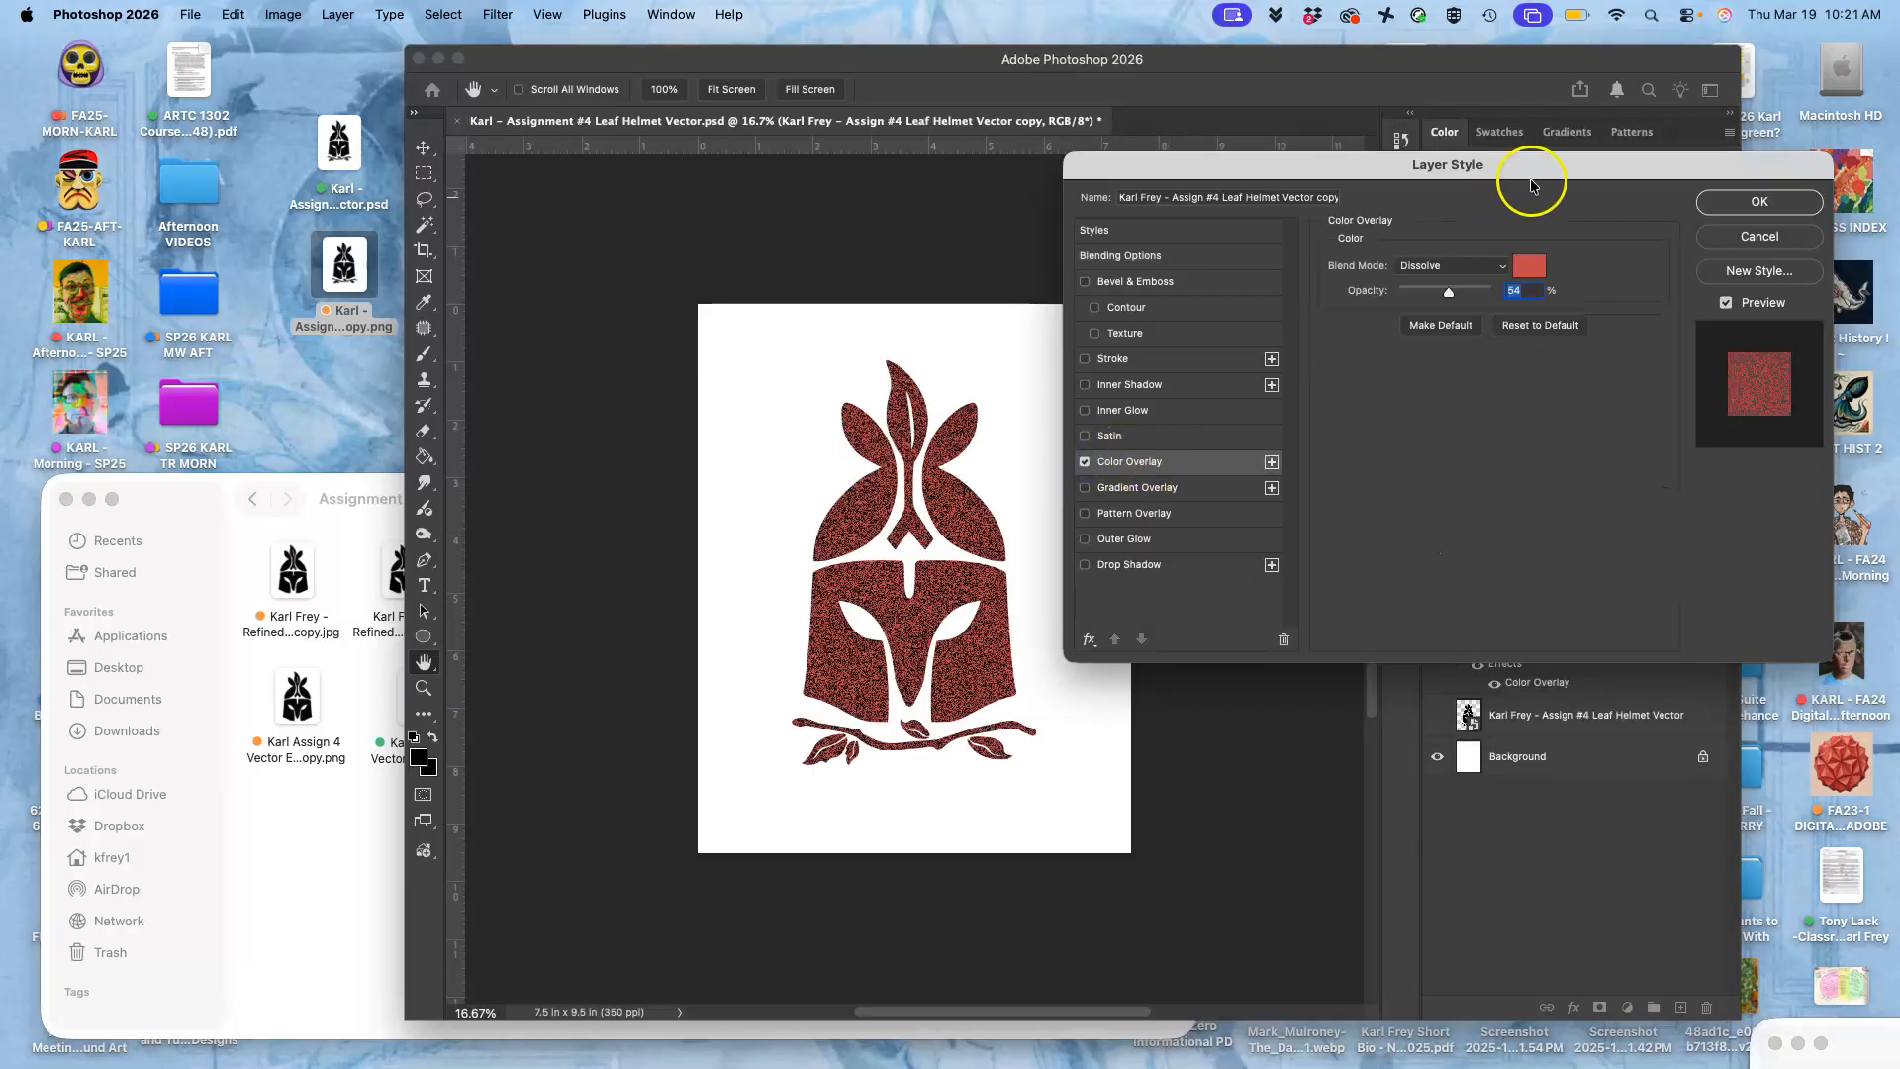
left_click(1499, 266)
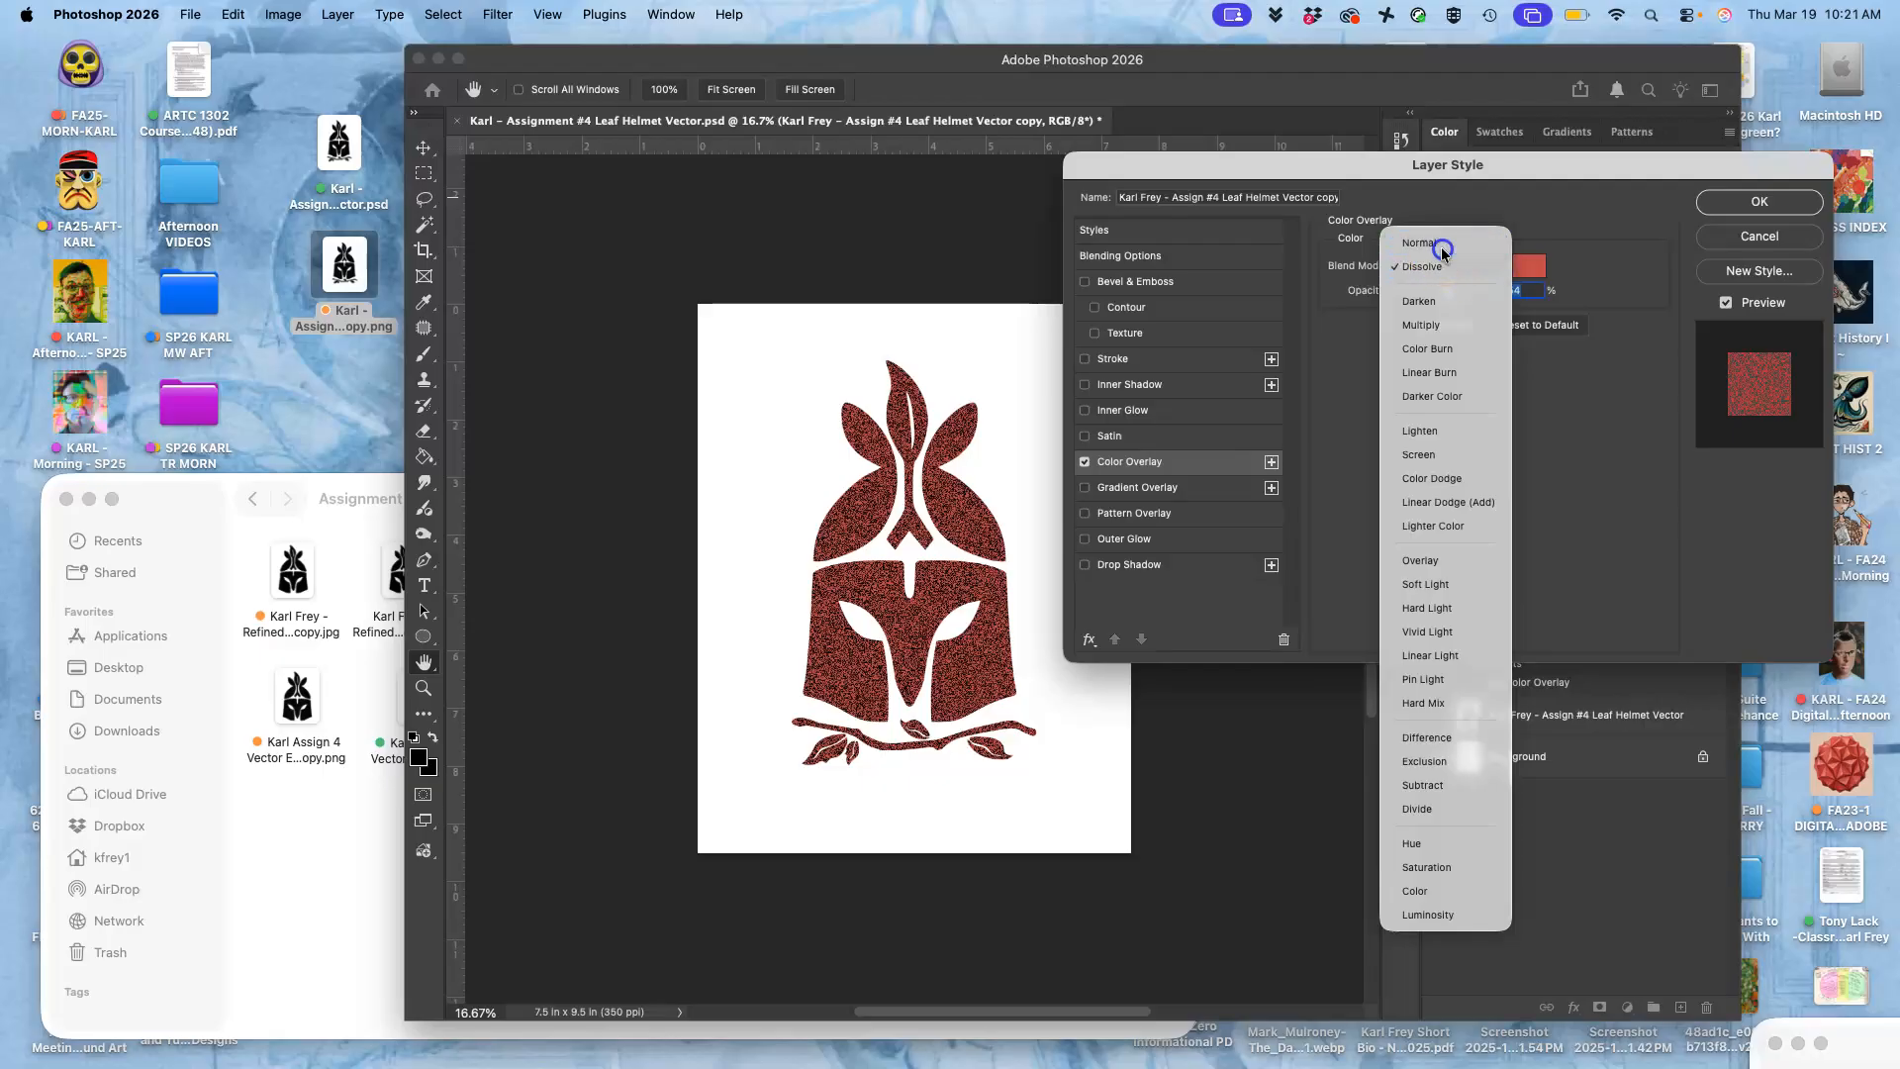
left_click(1442, 244)
left_click_drag(1447, 295, 1547, 298)
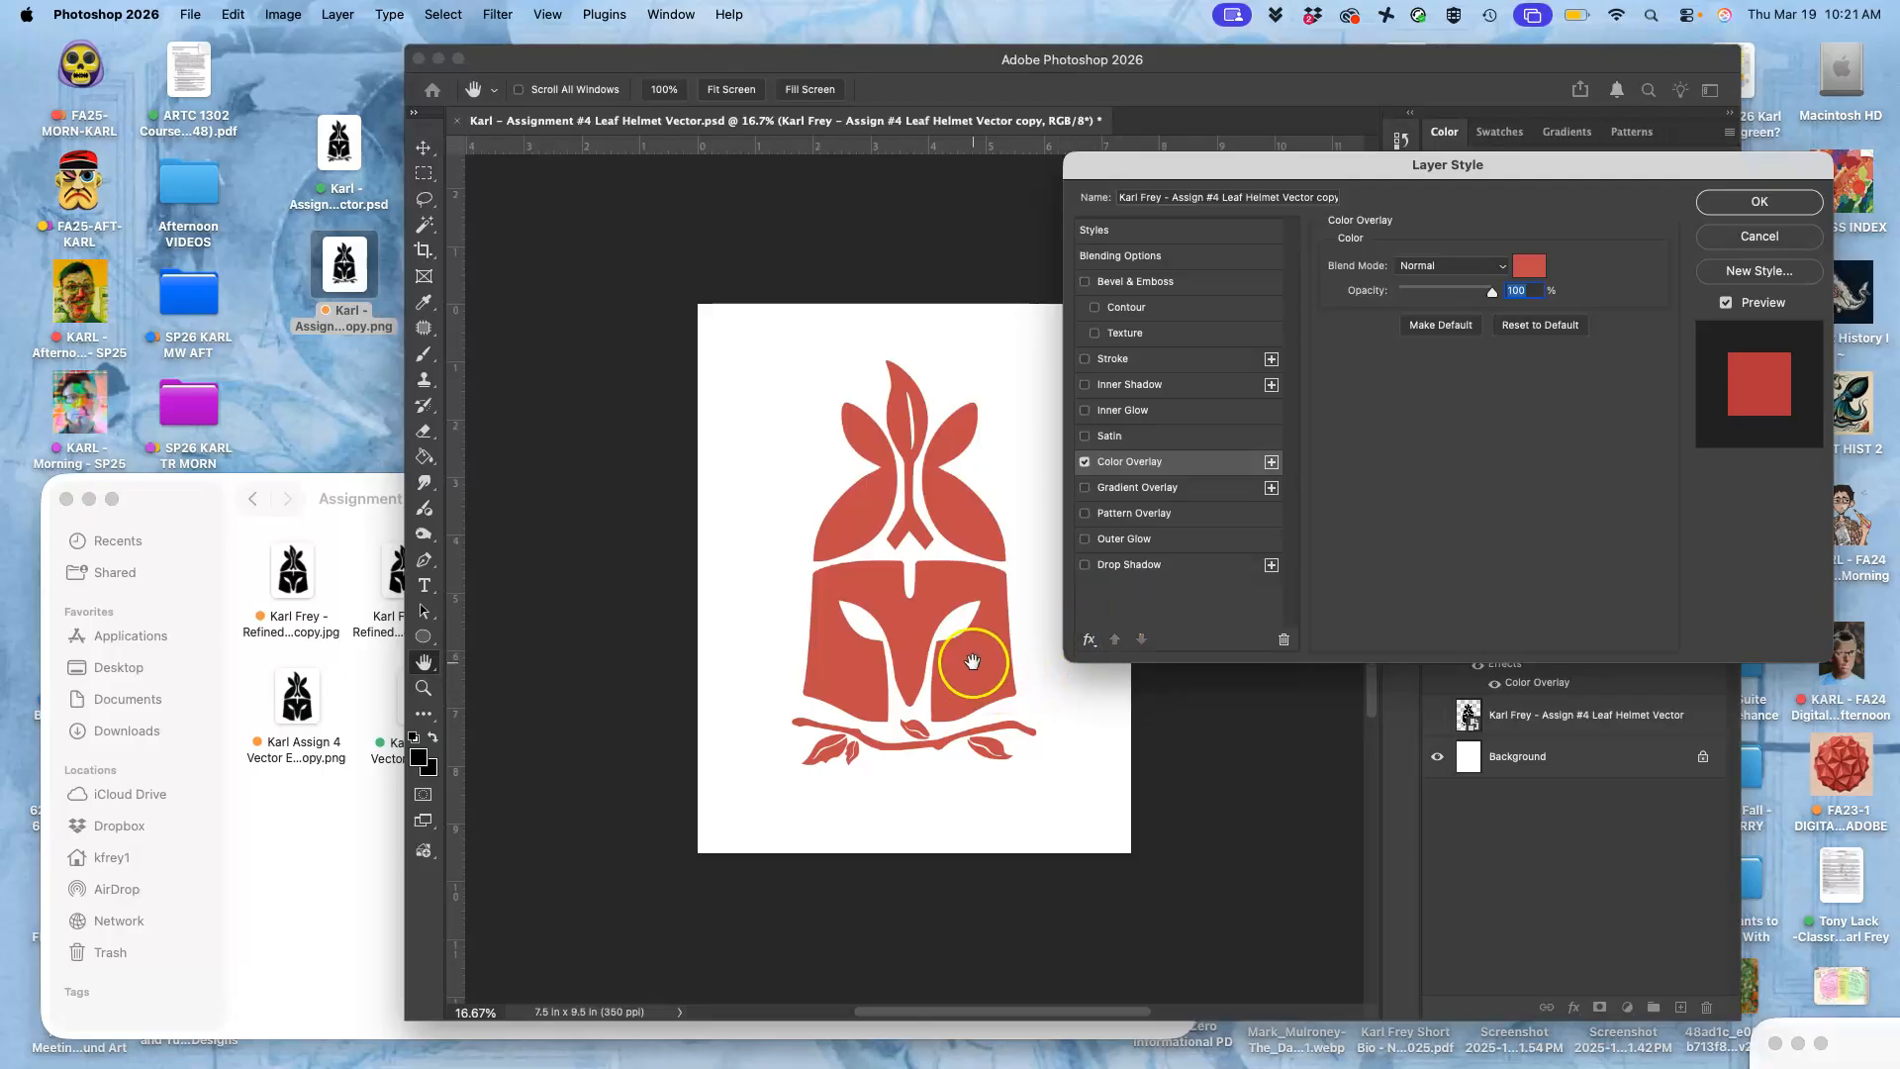
- Set the helmet copy's Color Overlay colour to dark green 2a5223 and apply the layer style
left_click(1530, 267)
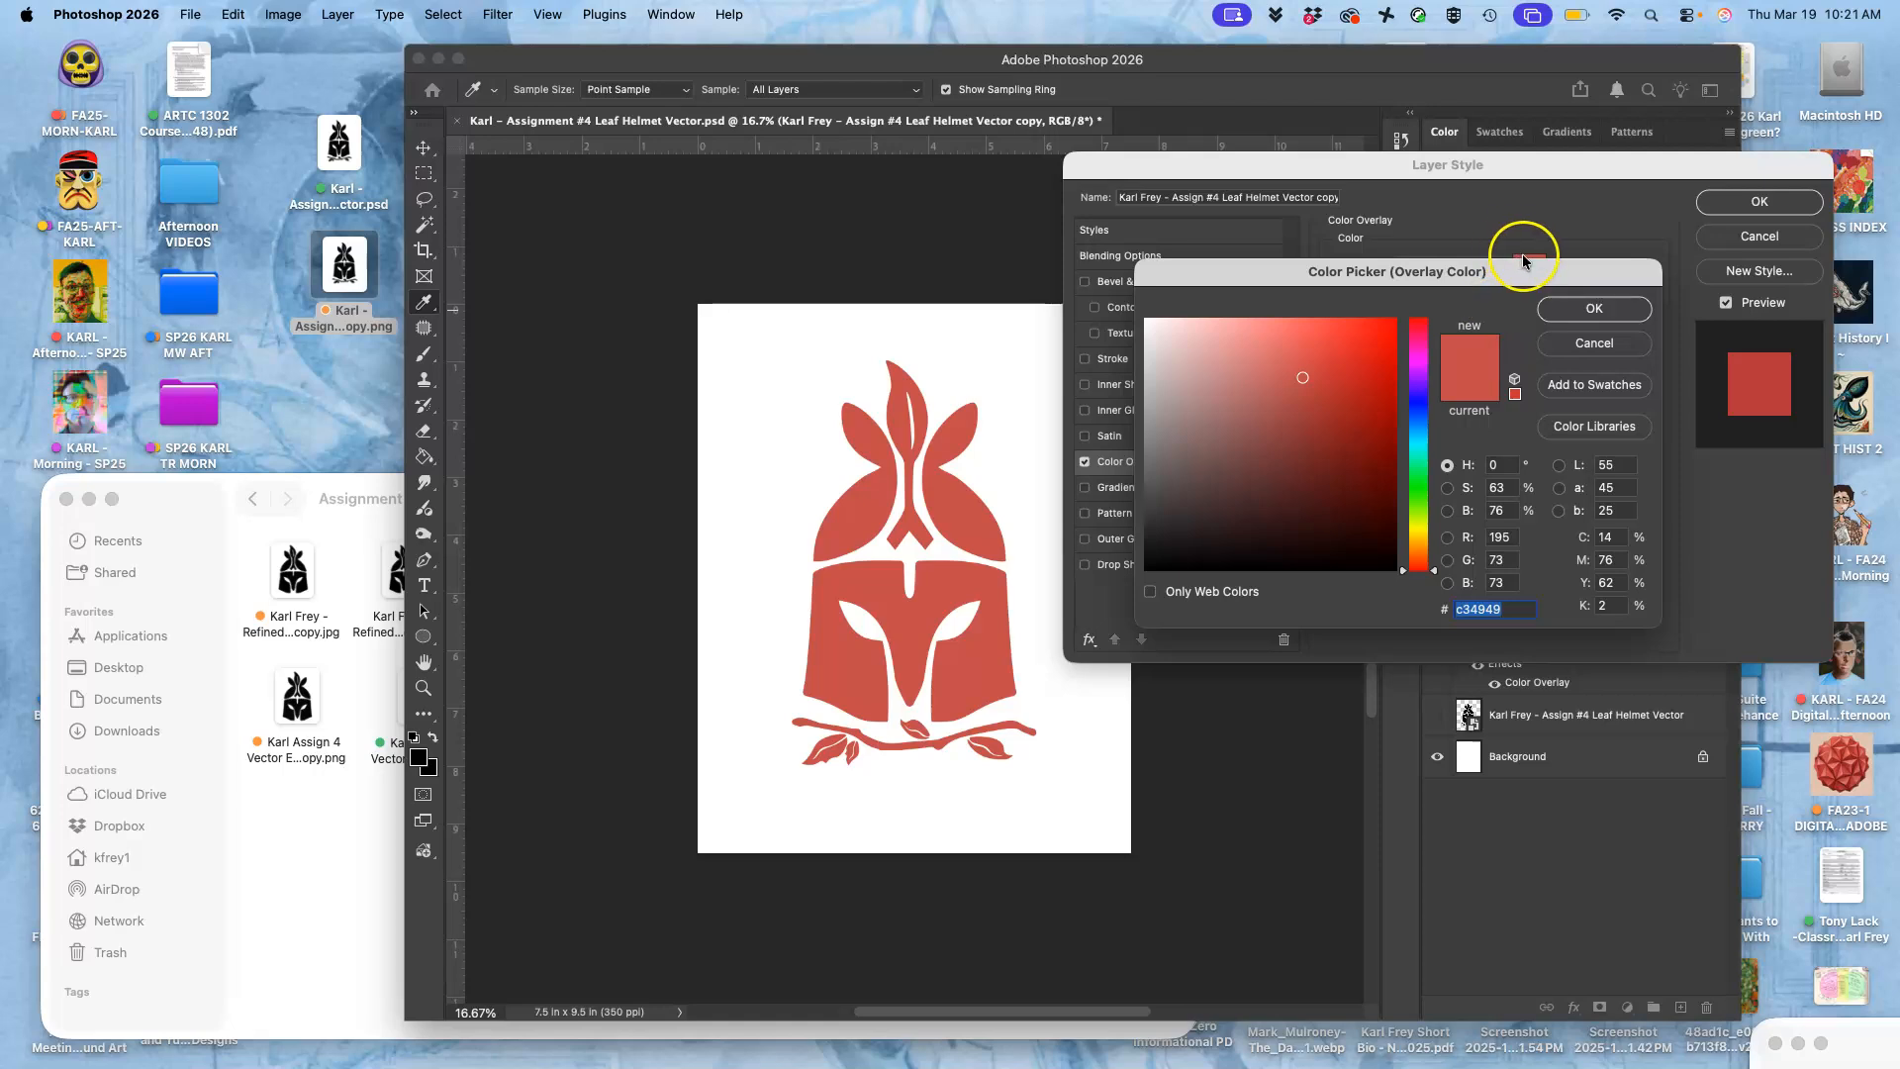
left_click(1415, 492)
mouse_move(1369, 424)
left_mouse_down()
mouse_move(1348, 419)
mouse_move(1288, 488)
left_mouse_up()
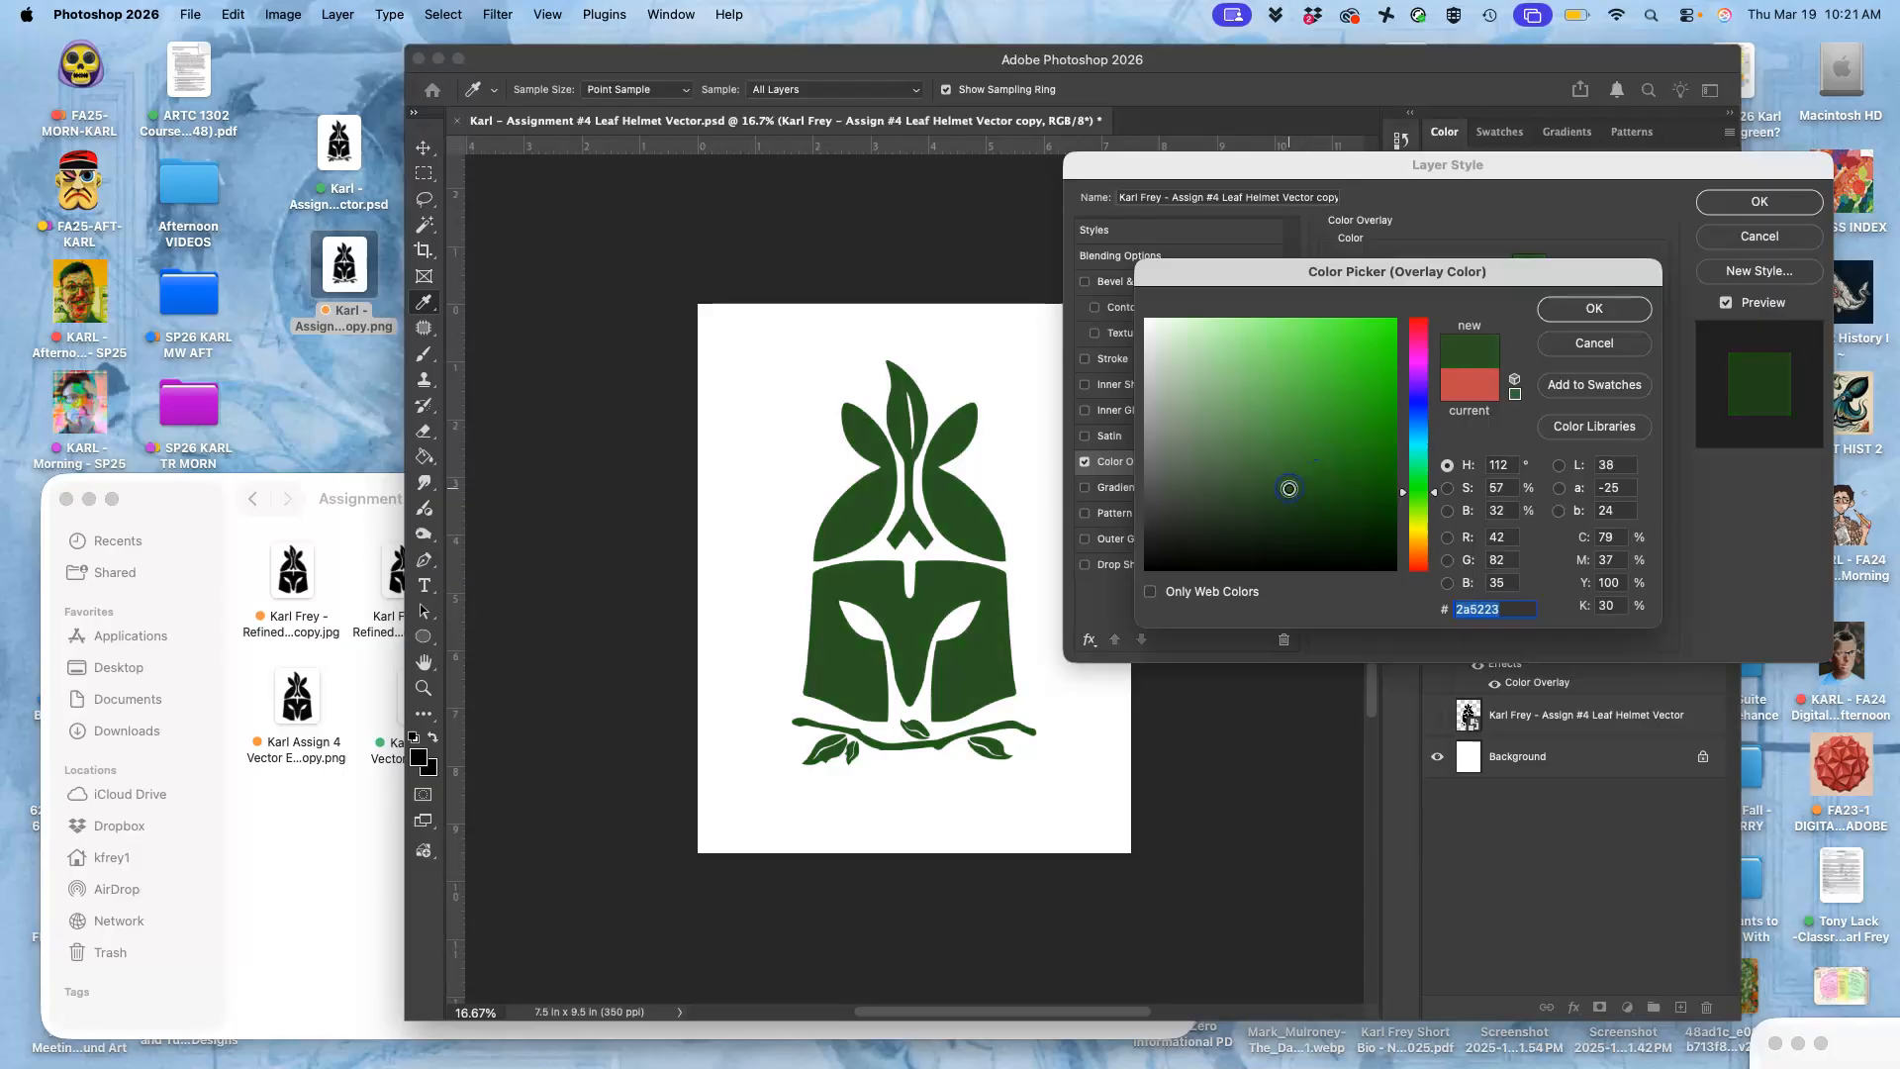
left_click(1593, 307)
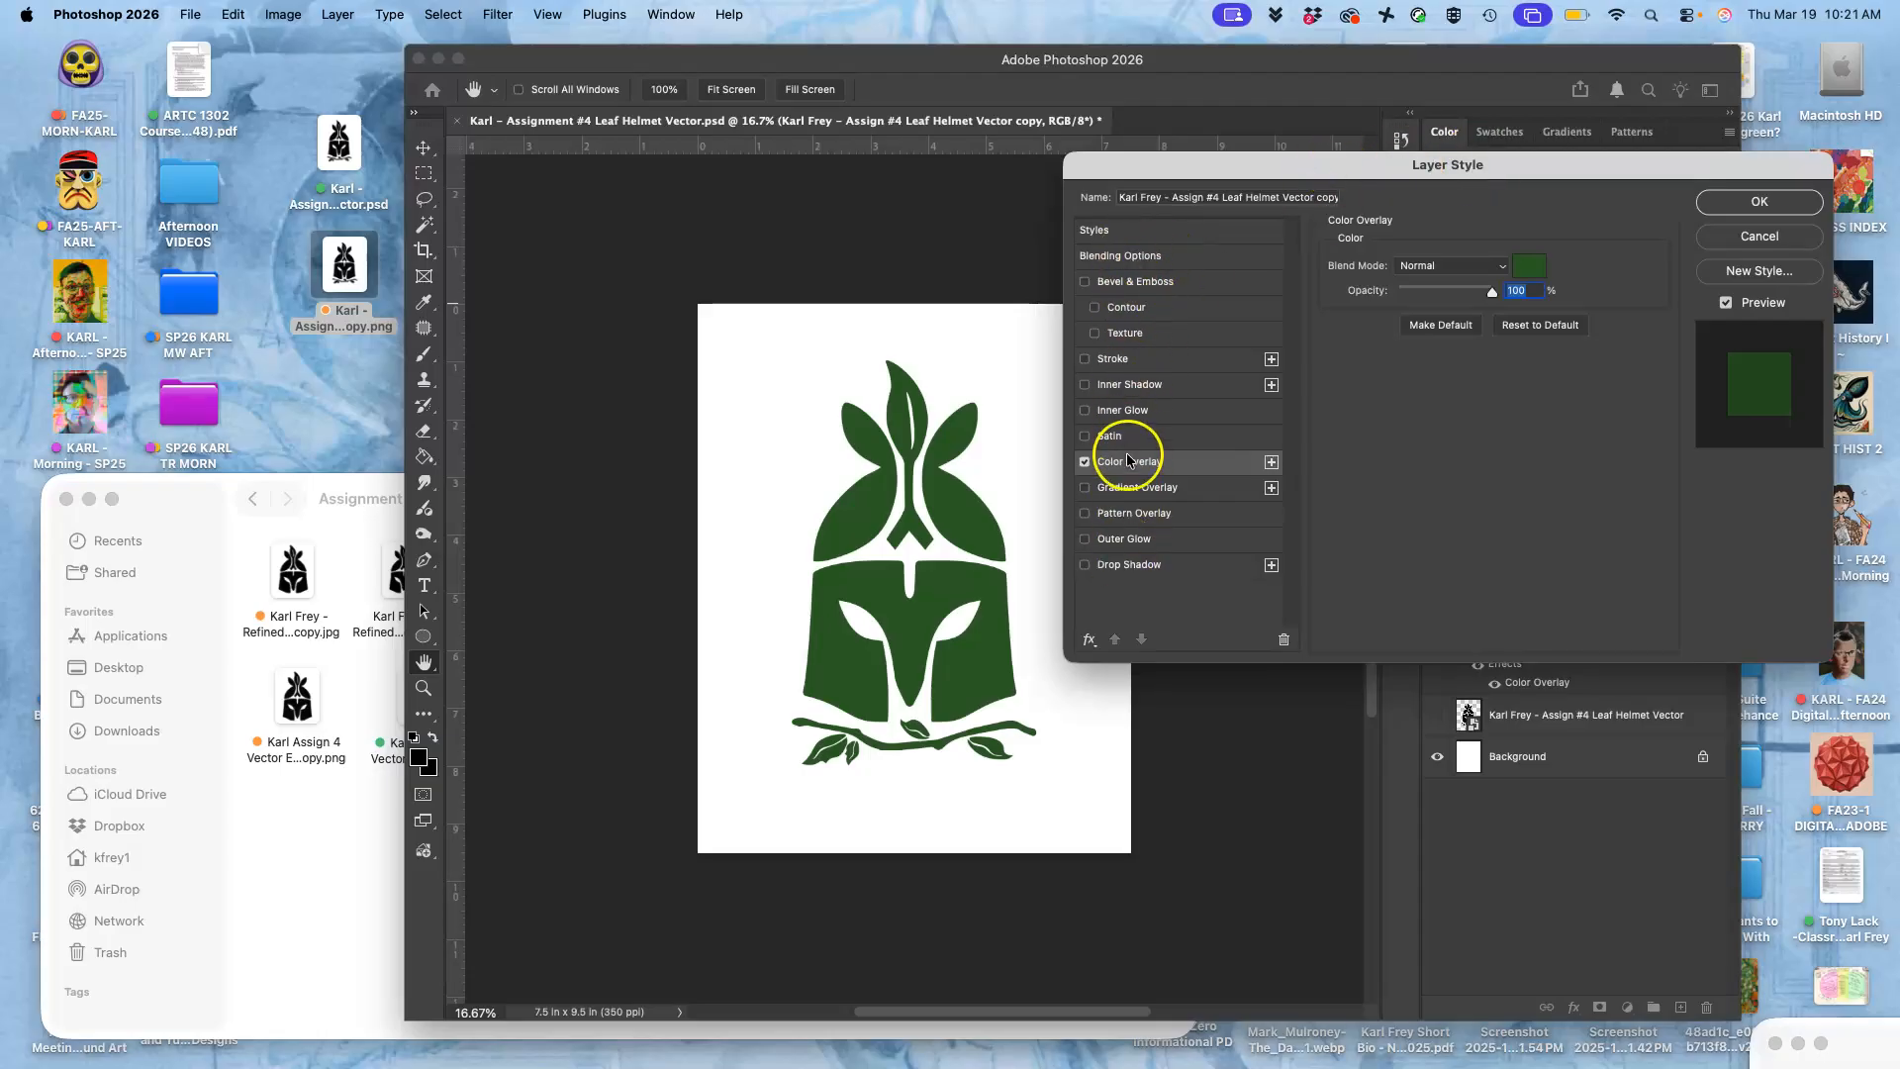
left_click(1759, 201)
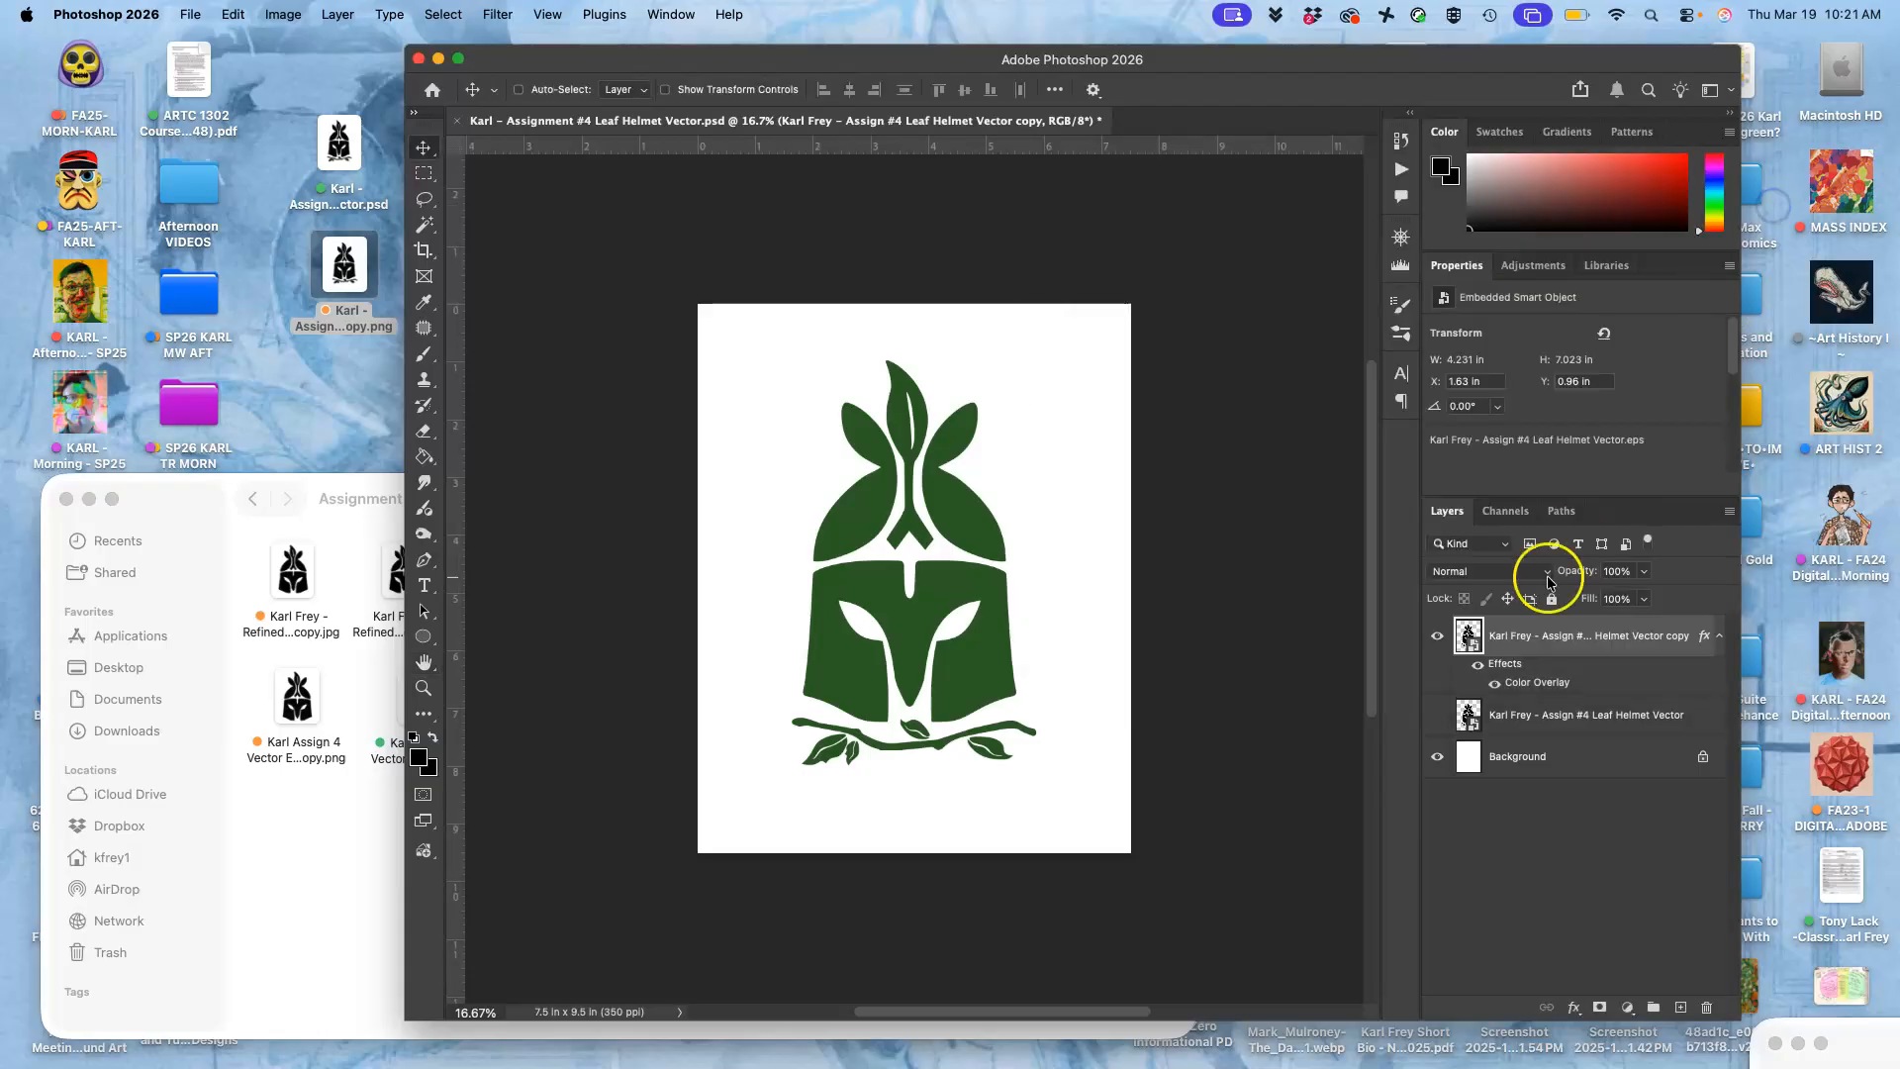
- Change the helmet copy's Color Overlay to 50% opacity with the Dissolve blend mode and apply the layer style
double_click(1552, 625)
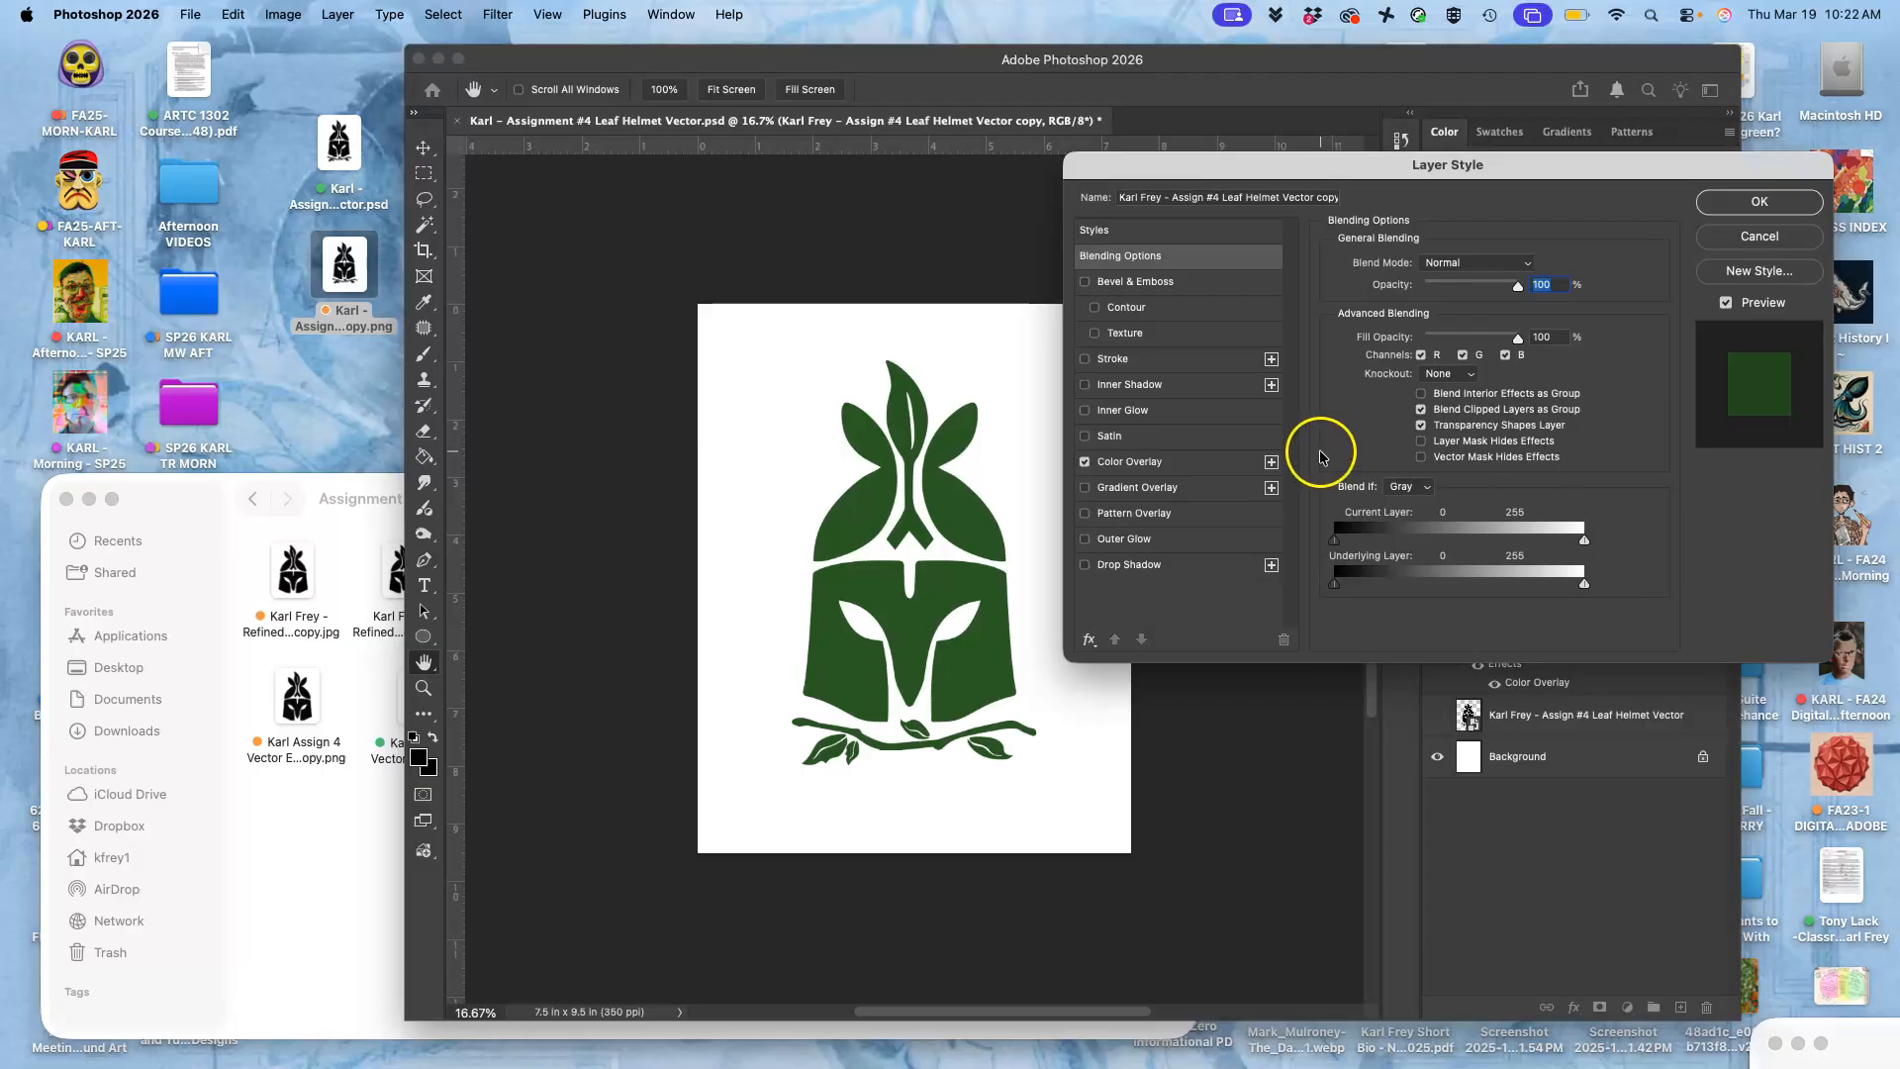
left_click(1175, 468)
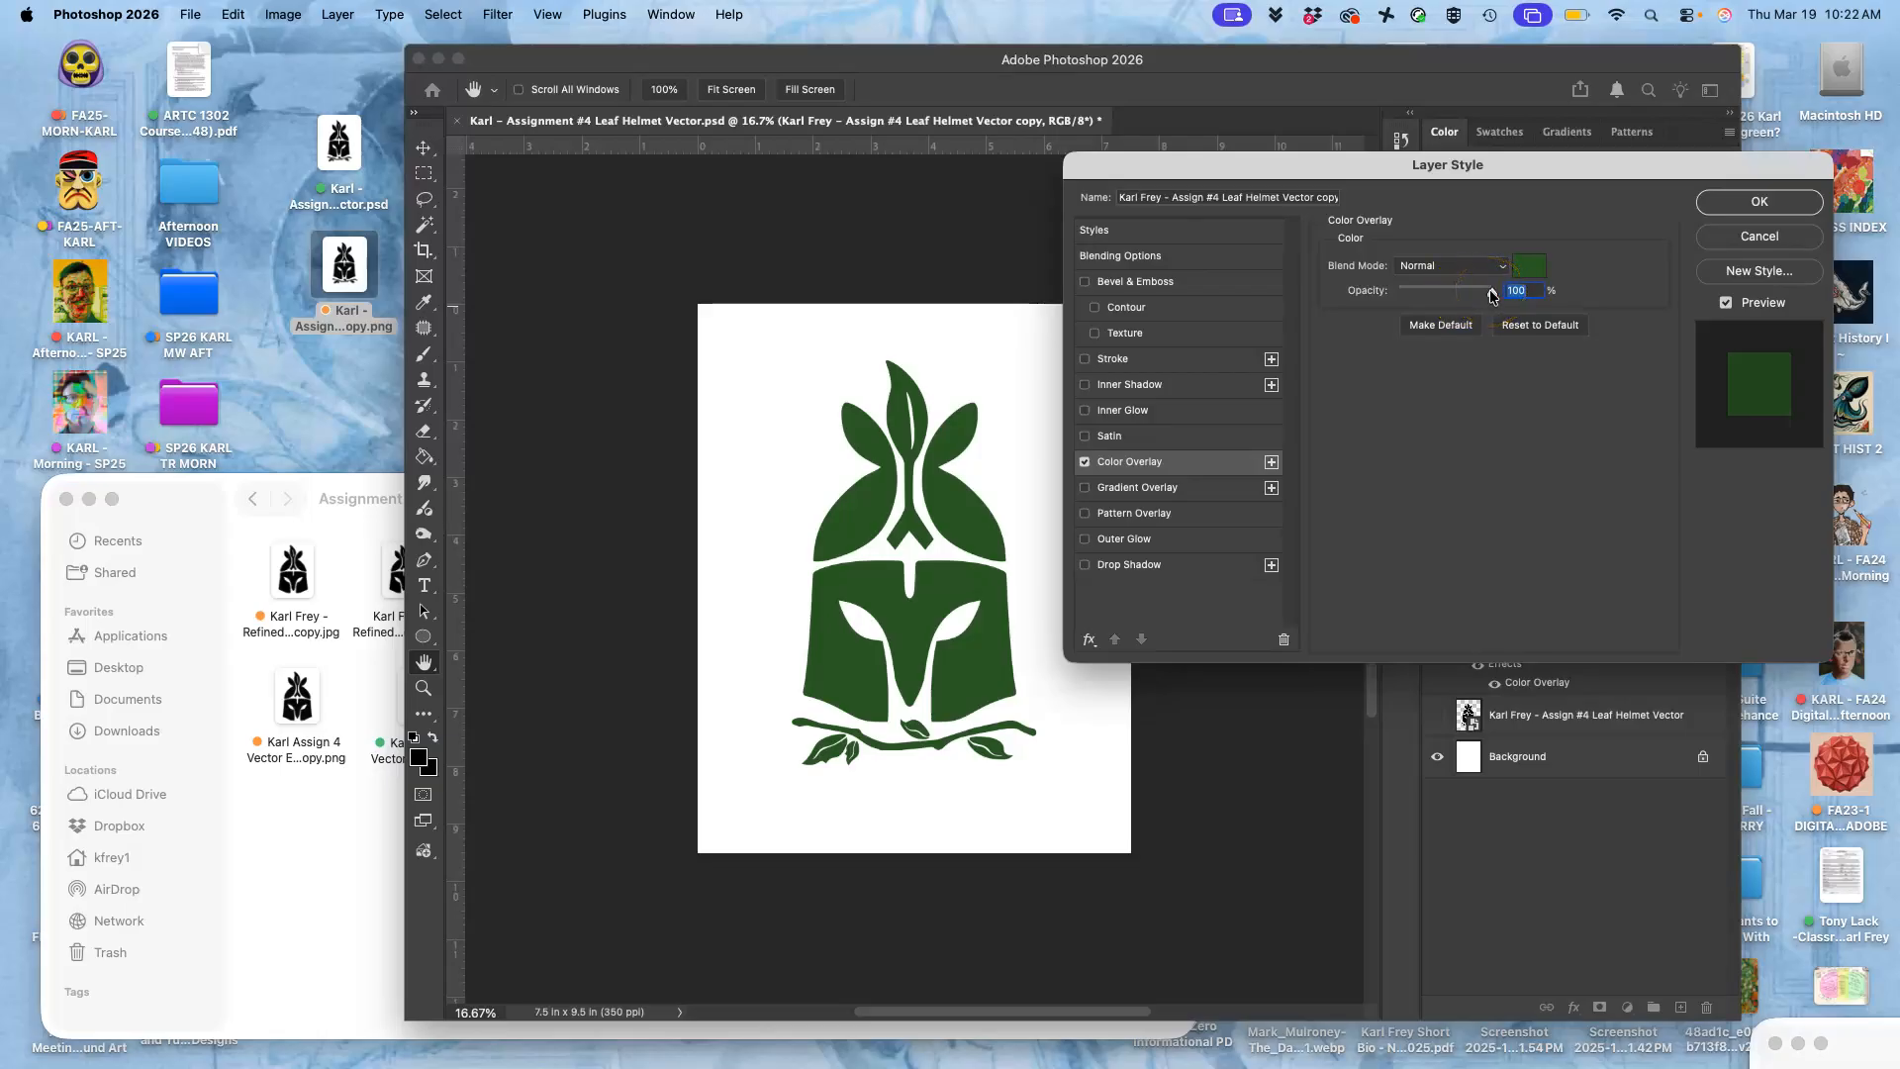
left_click_drag(1489, 296, 1467, 297)
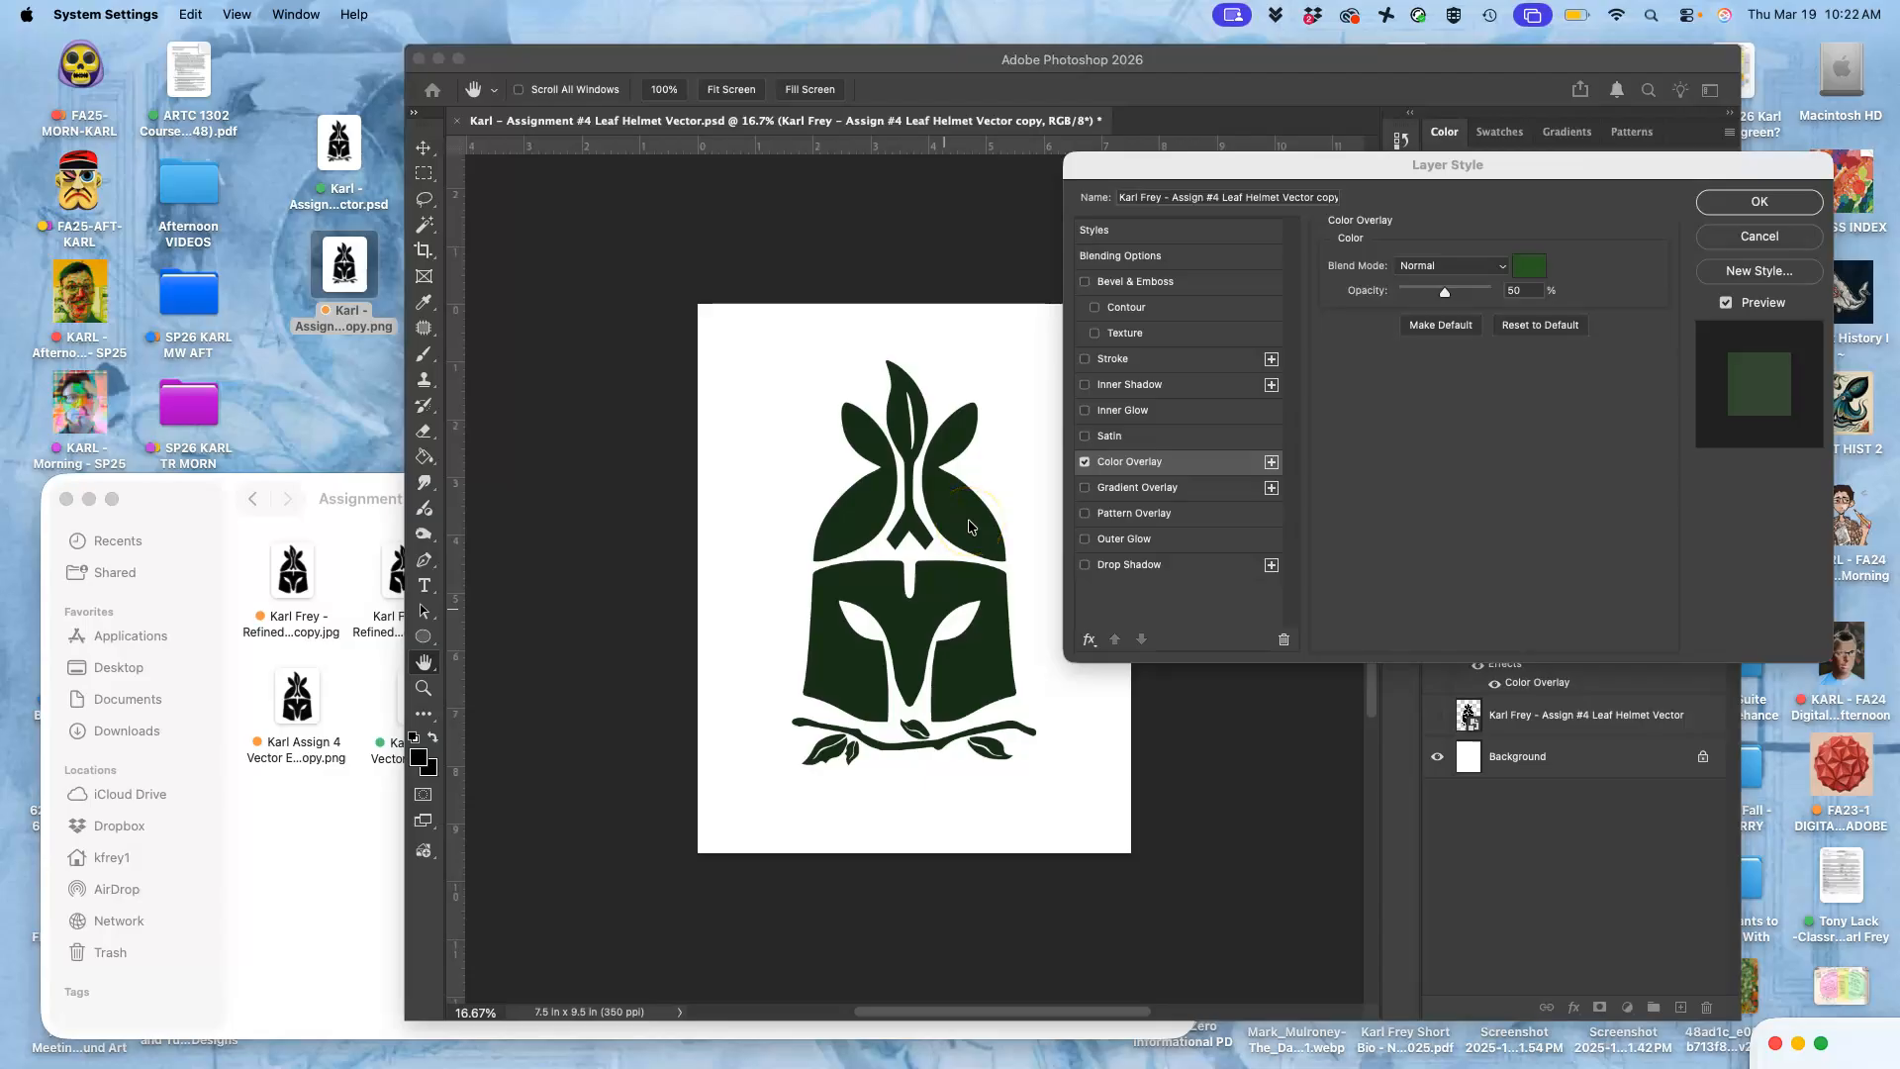
left_click(1438, 268)
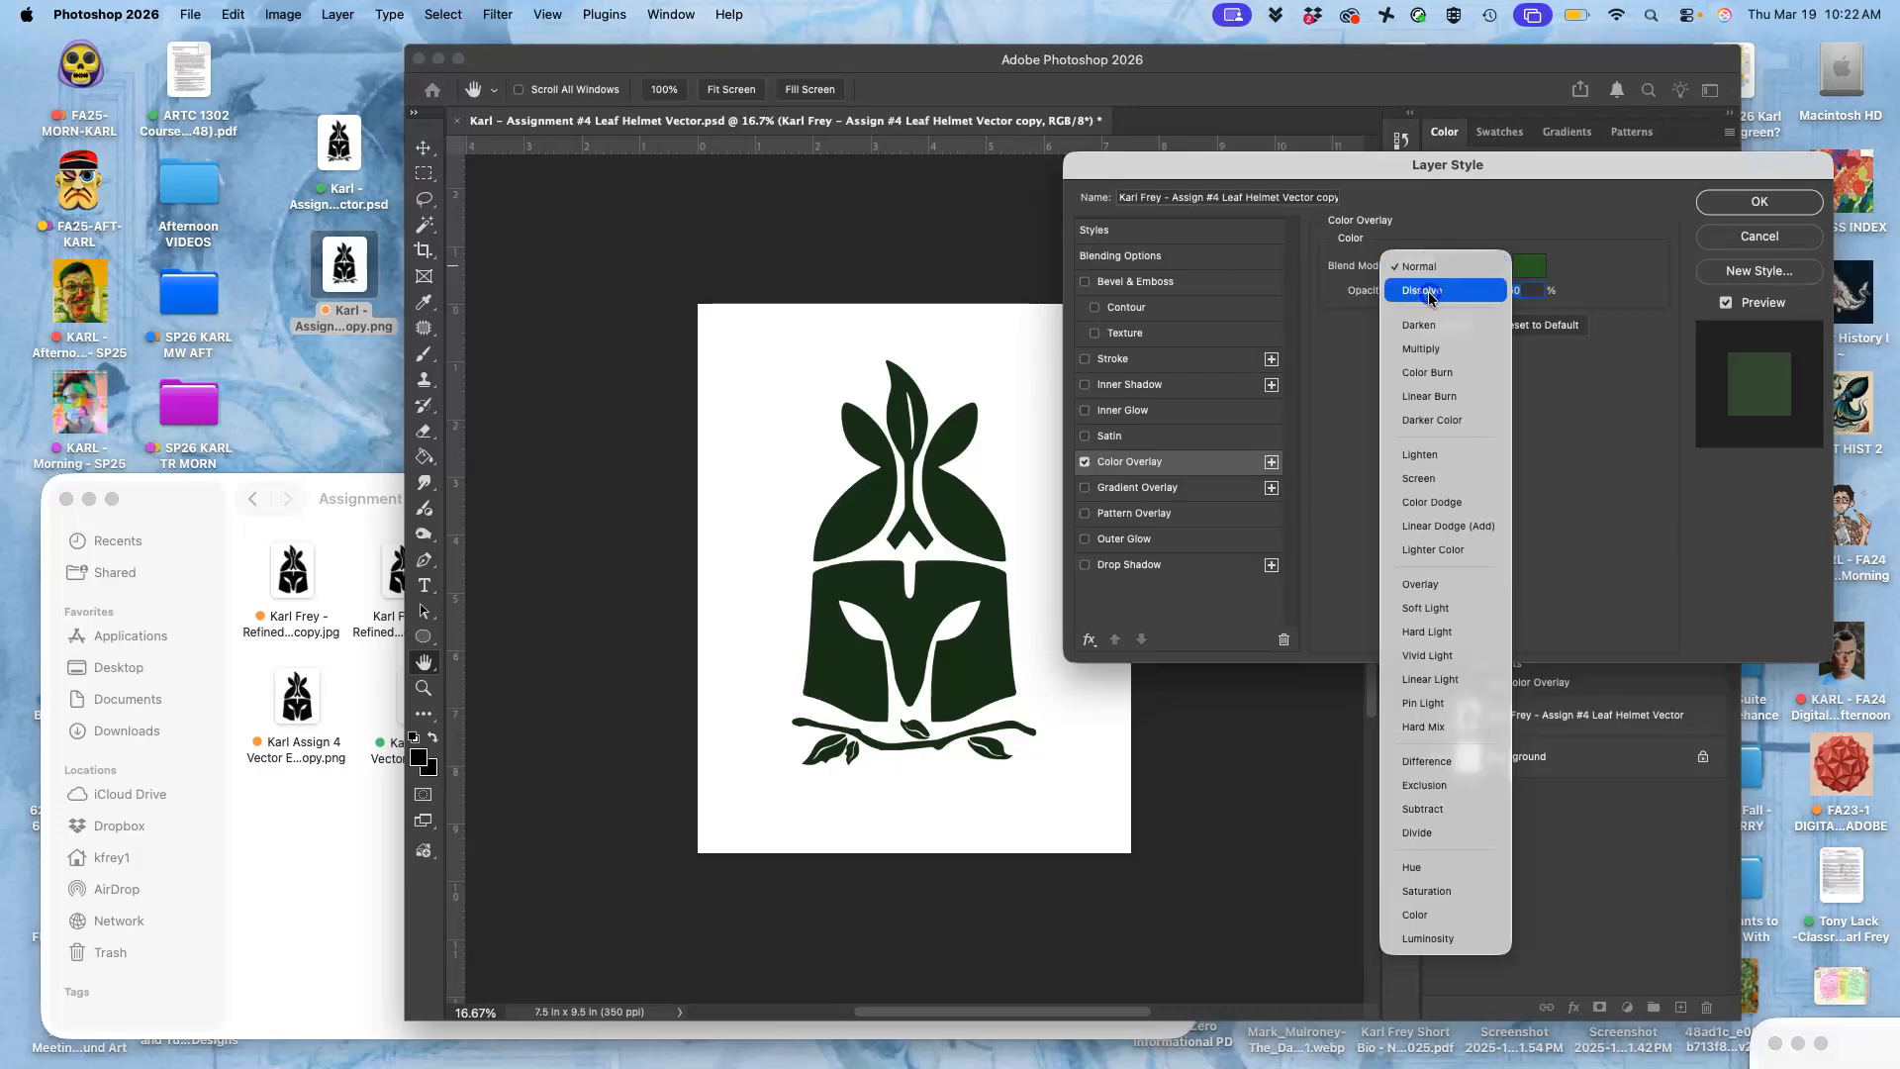
left_click(1428, 292)
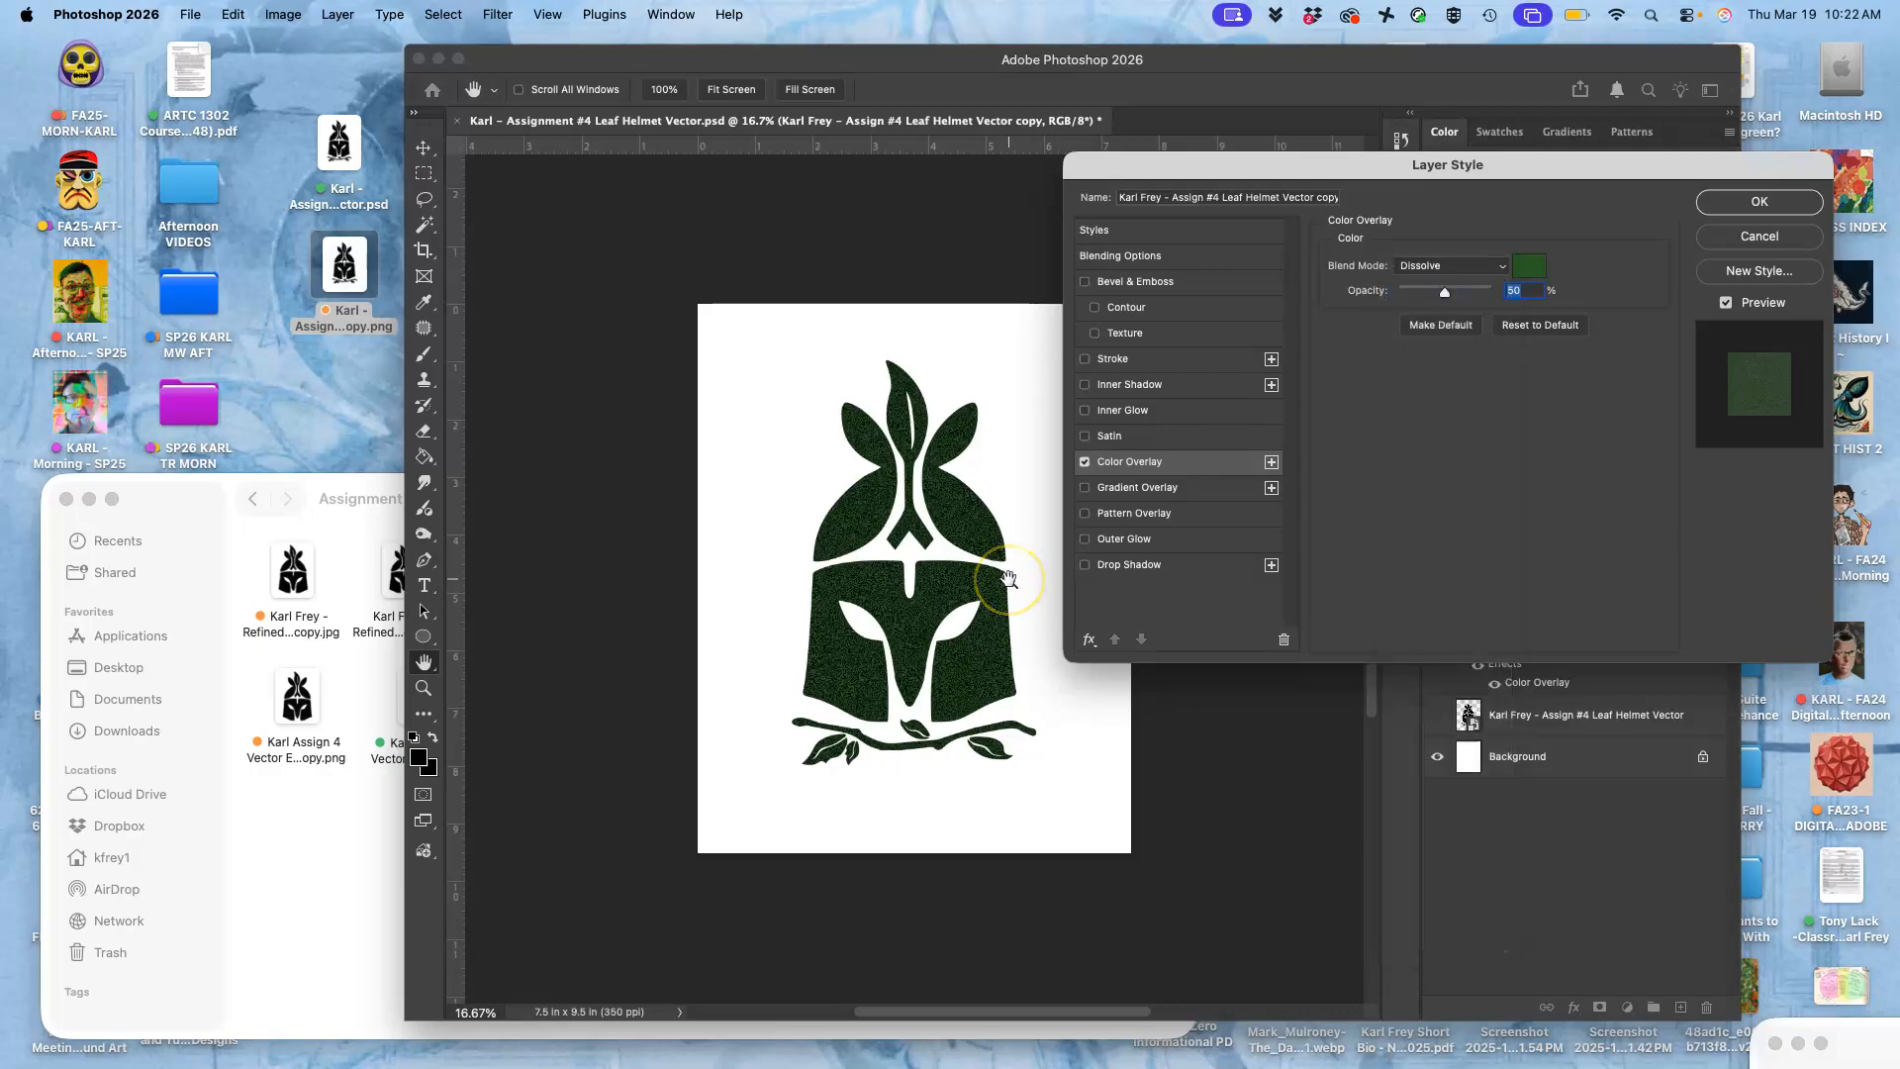
scroll(1008, 579, "up", 10)
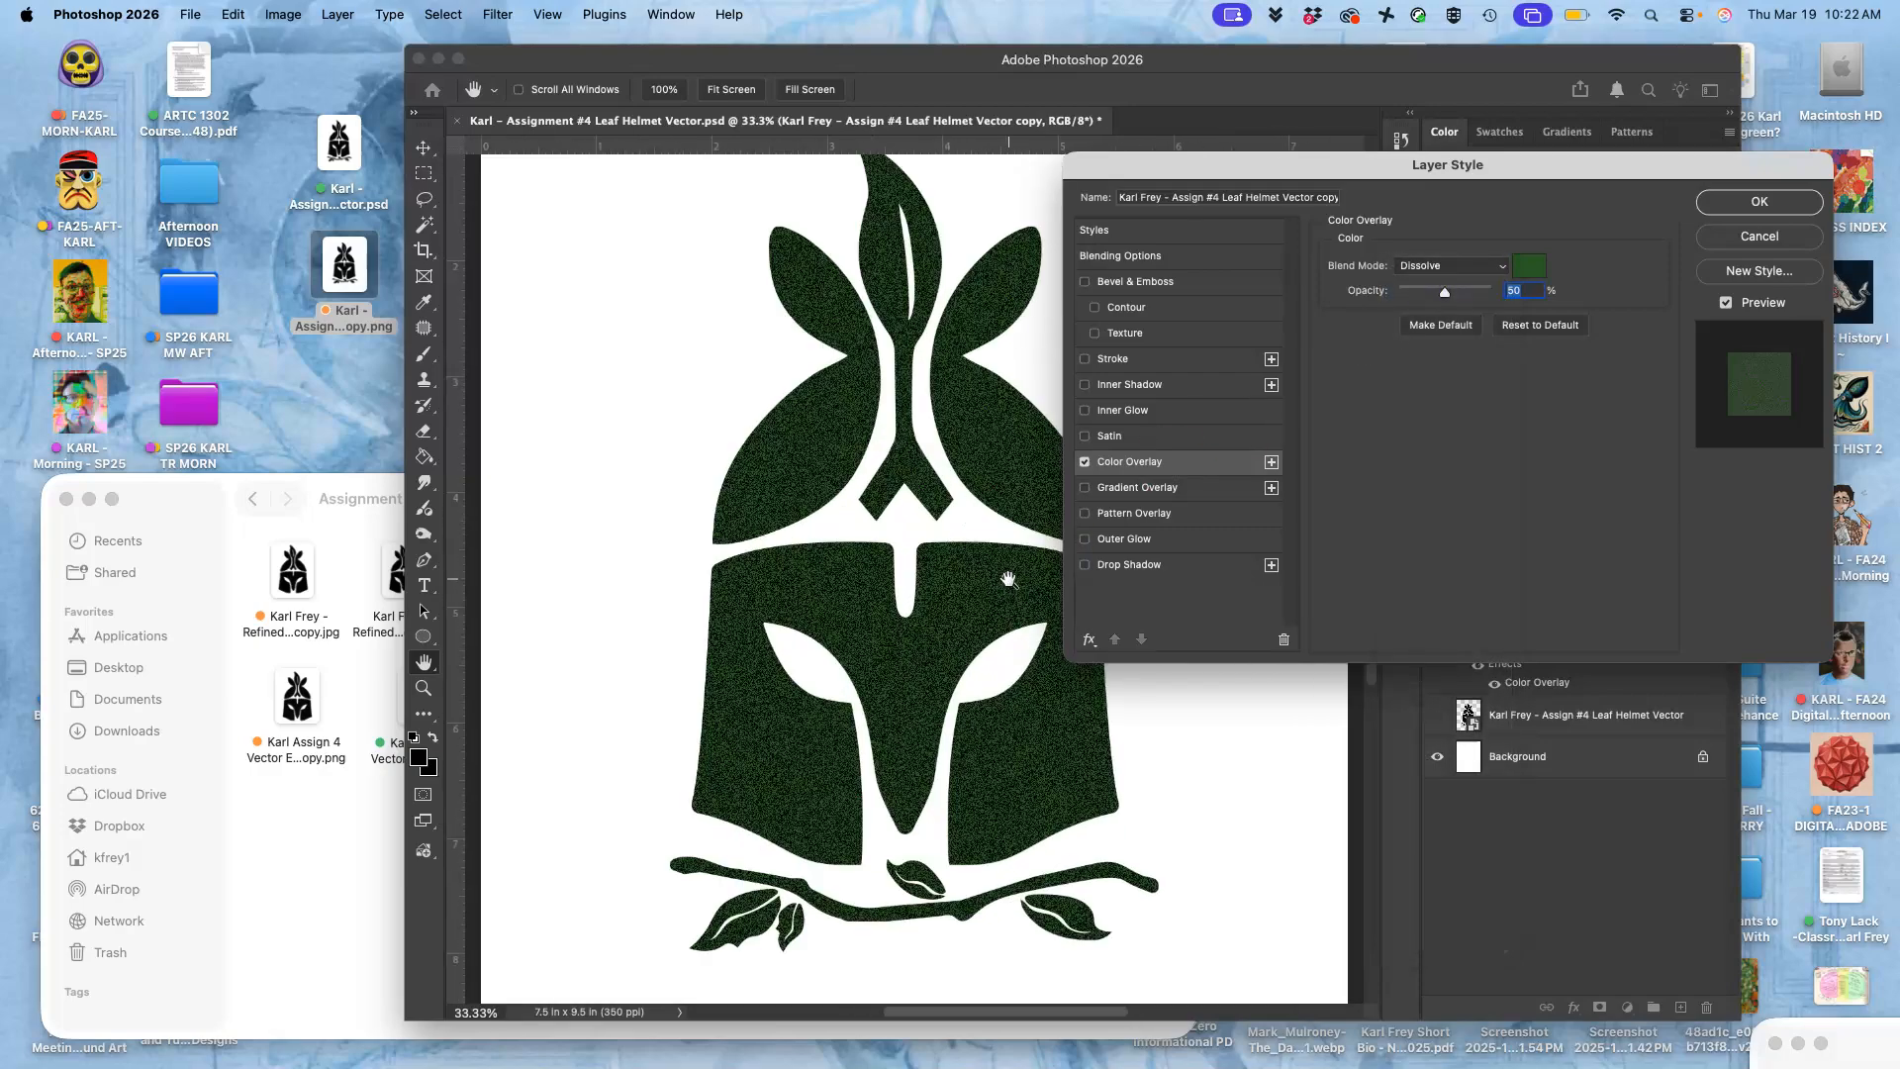
scroll(1009, 581, "down", 10)
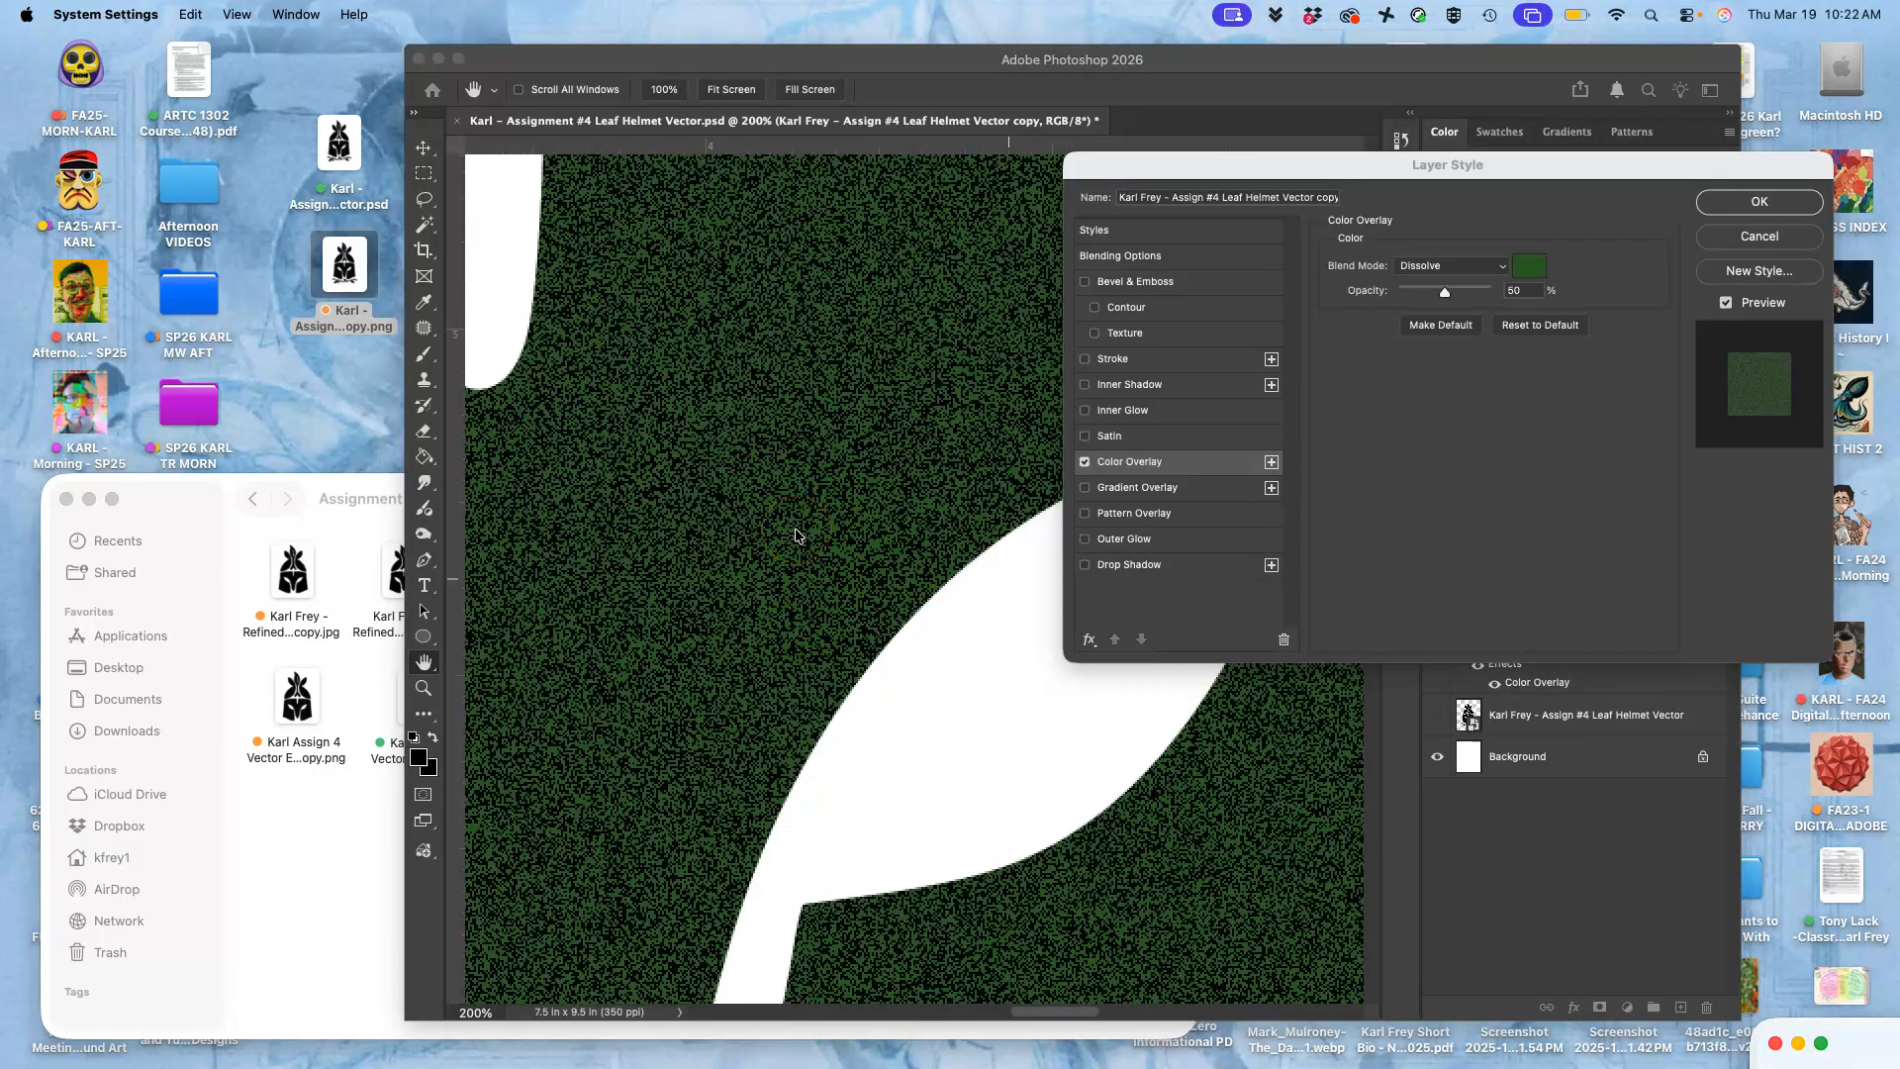
left_click(948, 648)
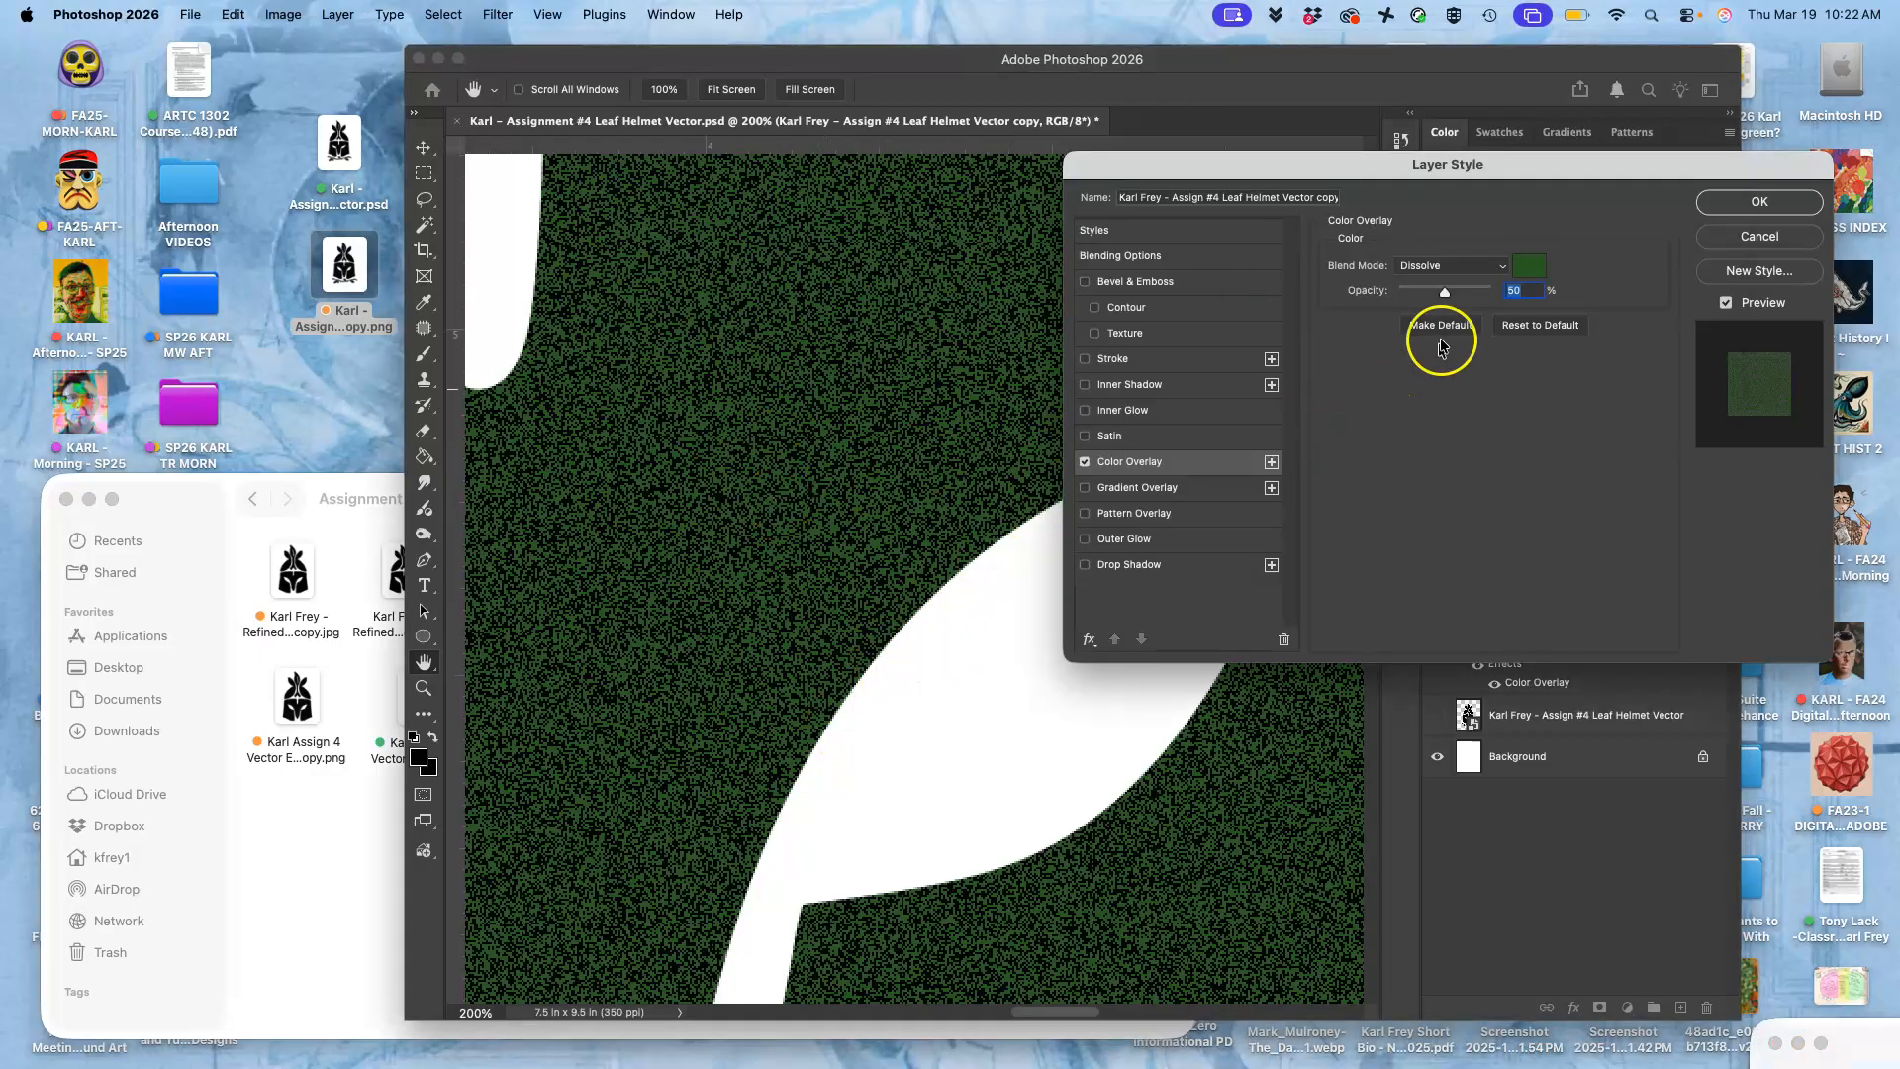
left_click(1447, 265)
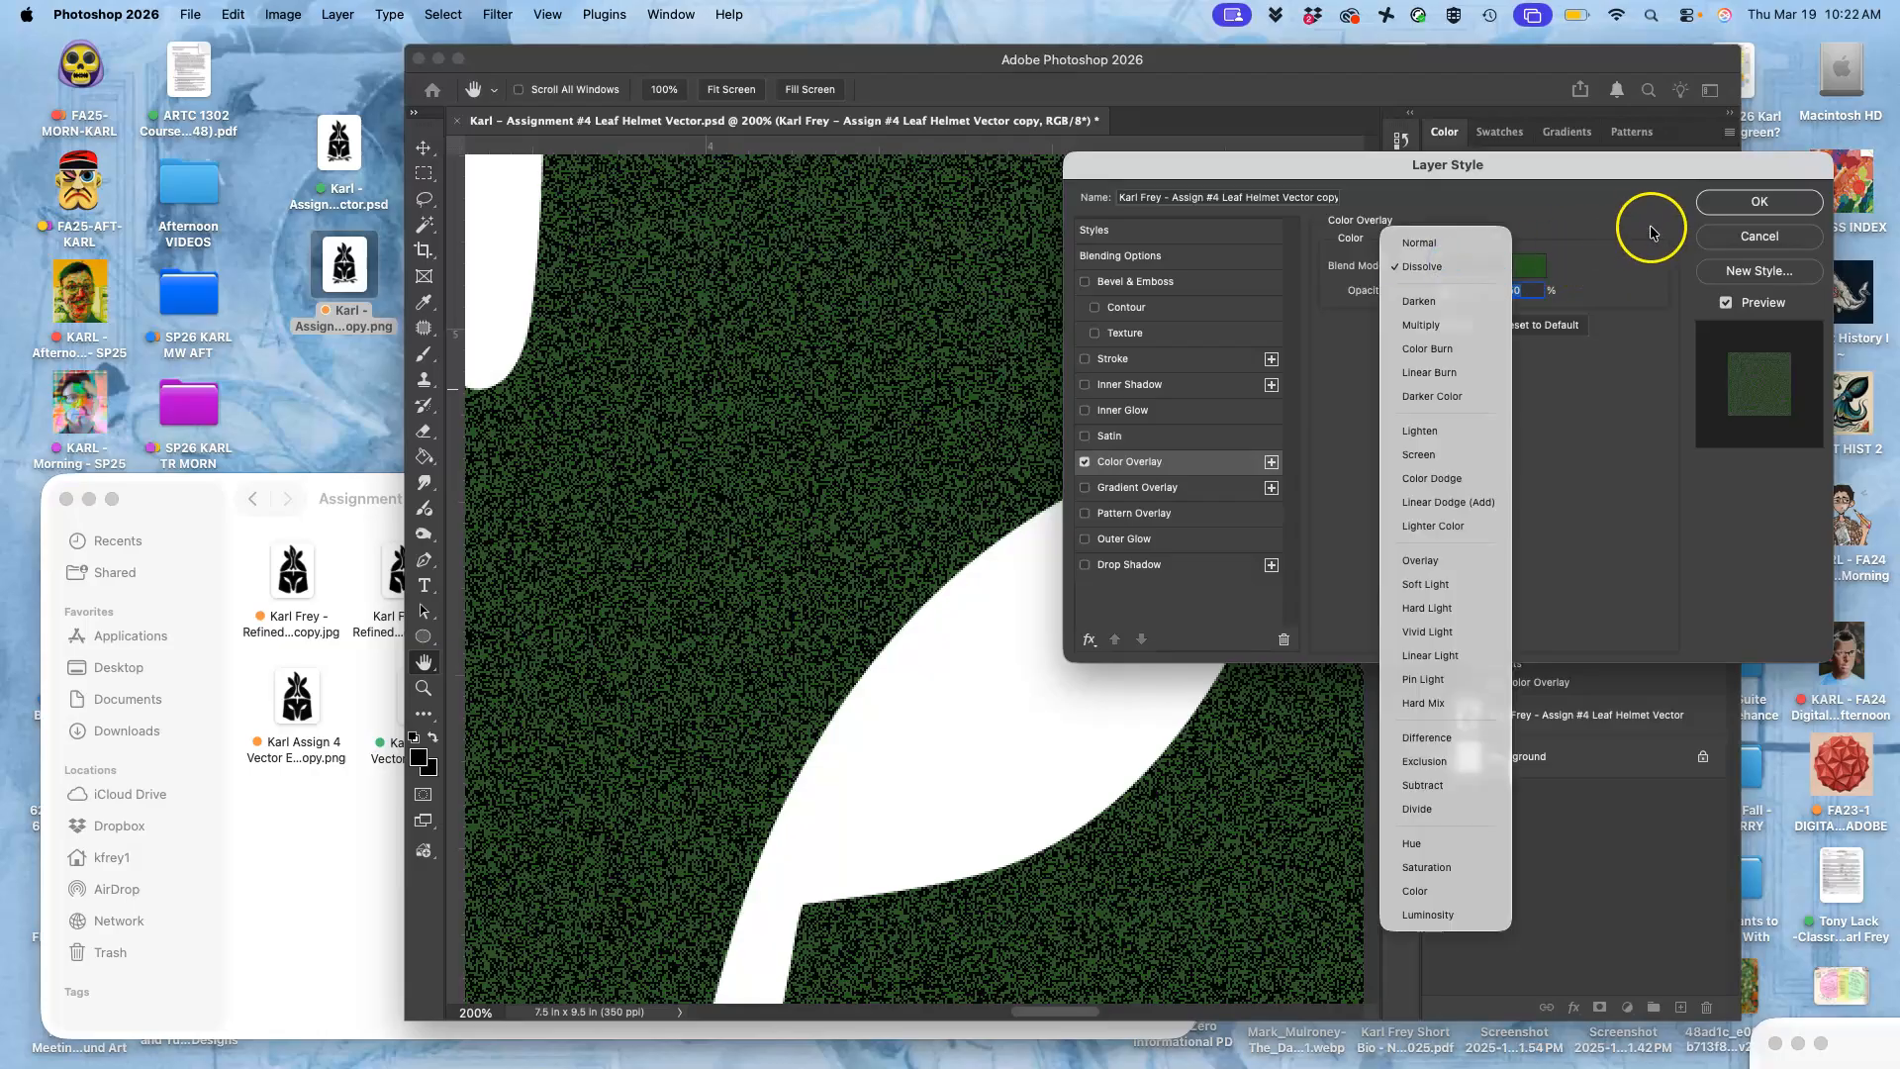
left_click(1731, 201)
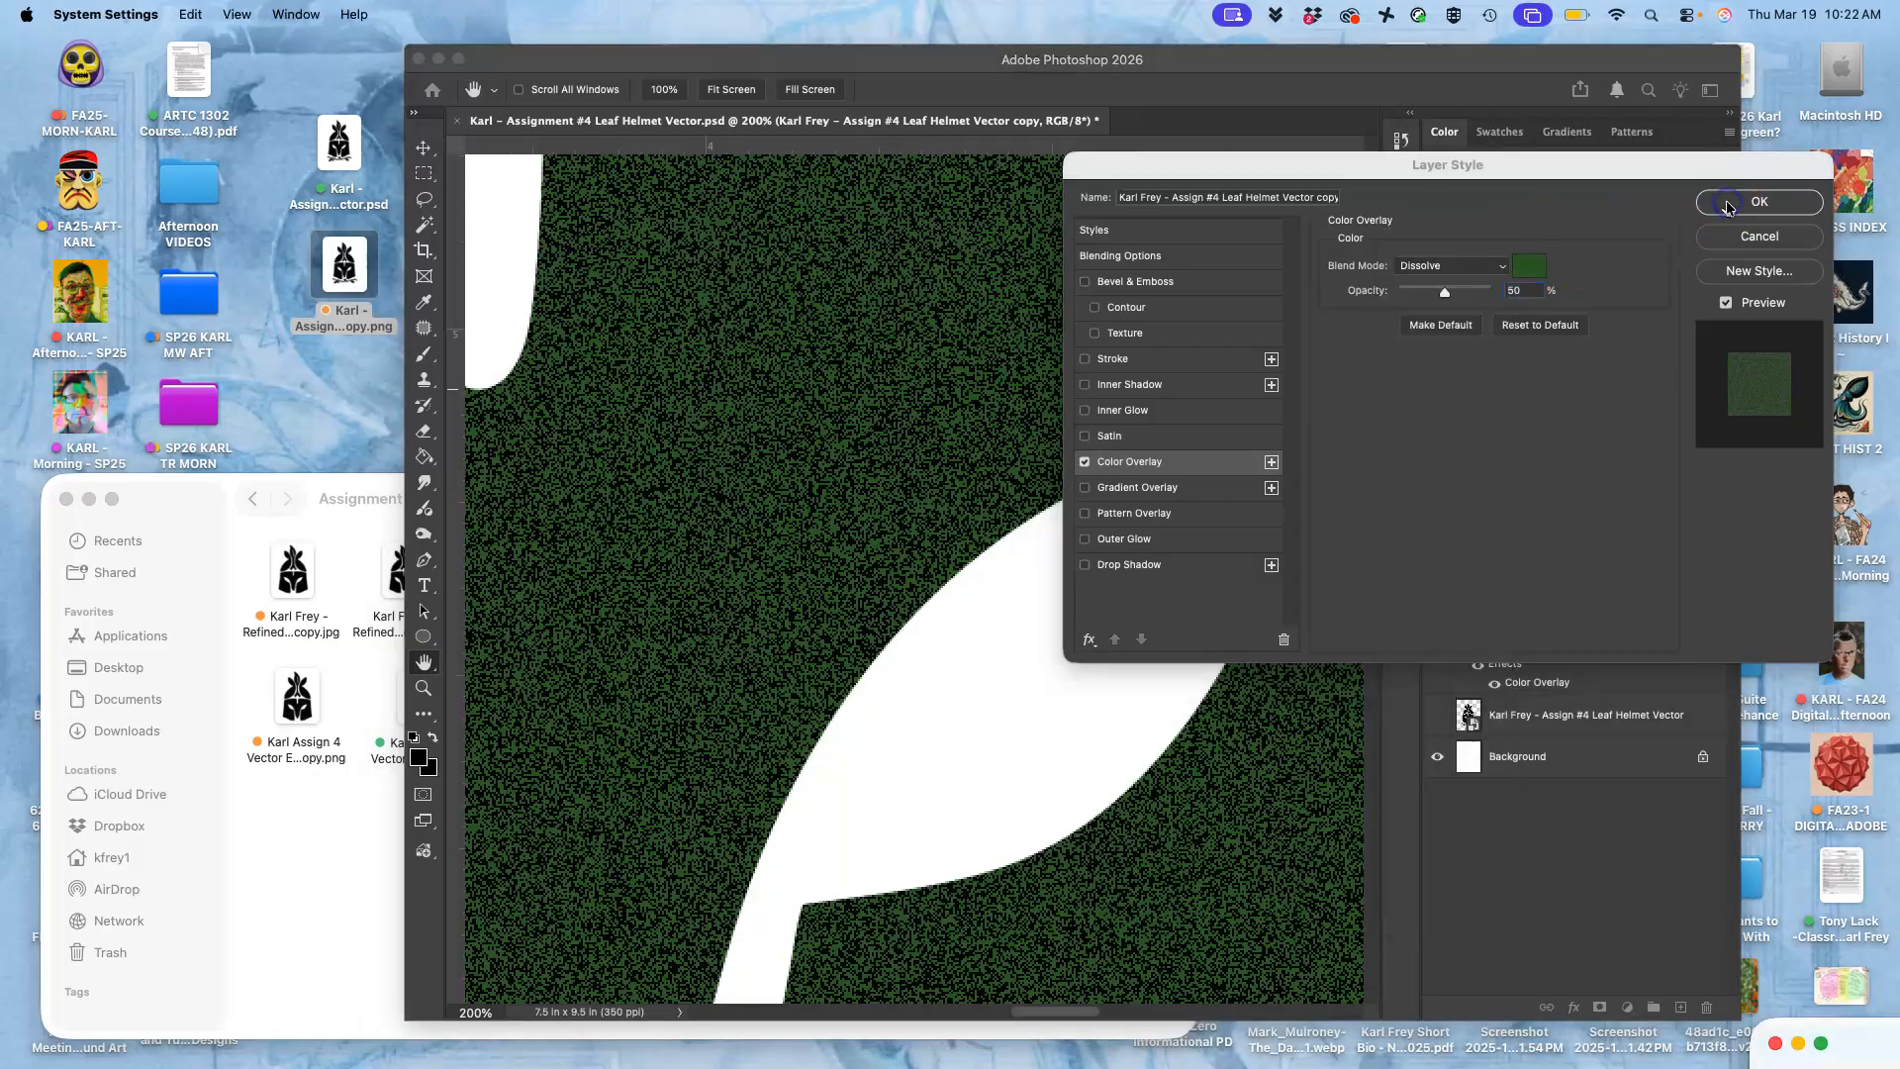
left_click(1731, 201)
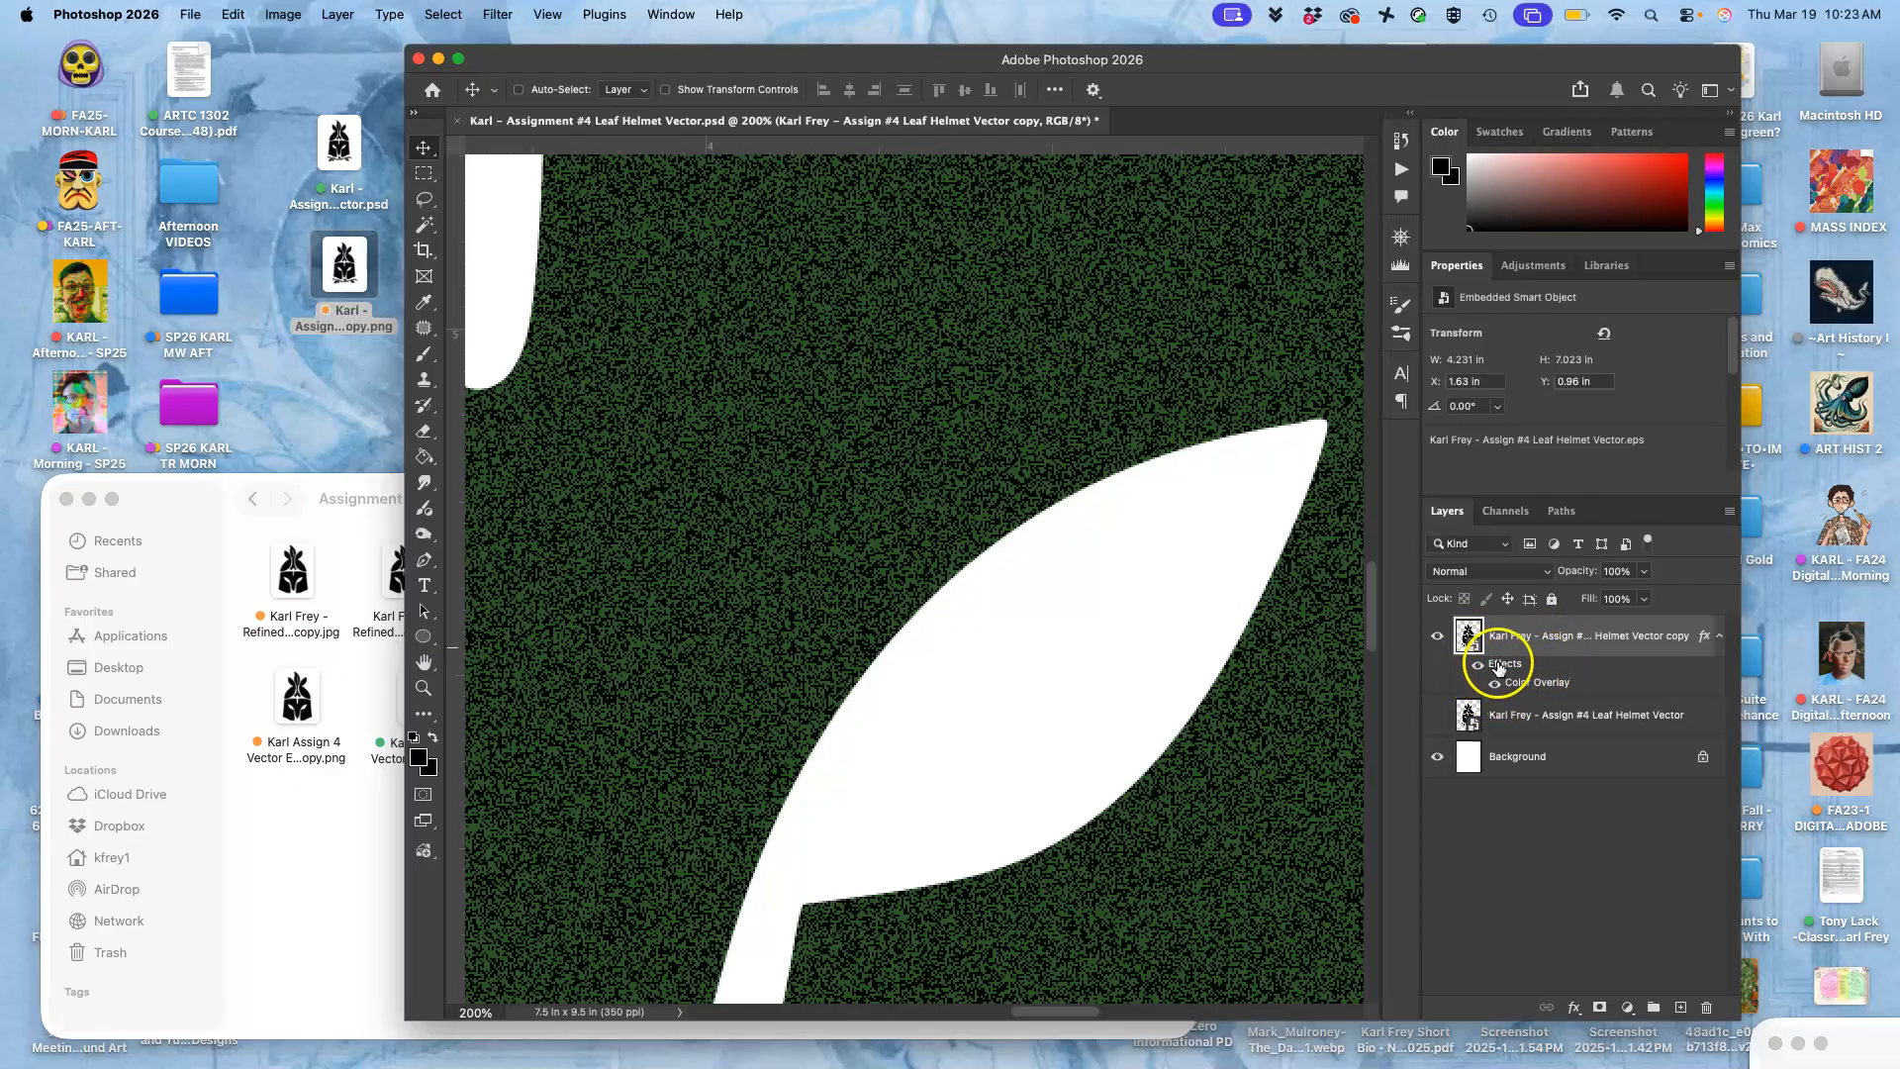
- Compare the helmet copy with and without its Color Overlay, leaving the effect visible and the whole artwork in view
key("super+Tab")
left_click(1496, 686)
left_click(1495, 684)
left_click(1496, 684)
left_click(1495, 685)
left_click(1495, 685)
left_click(1496, 685)
left_click(1495, 685)
key("super+minus")
key("super+minus")
key("super+minus")
key("super+minus")
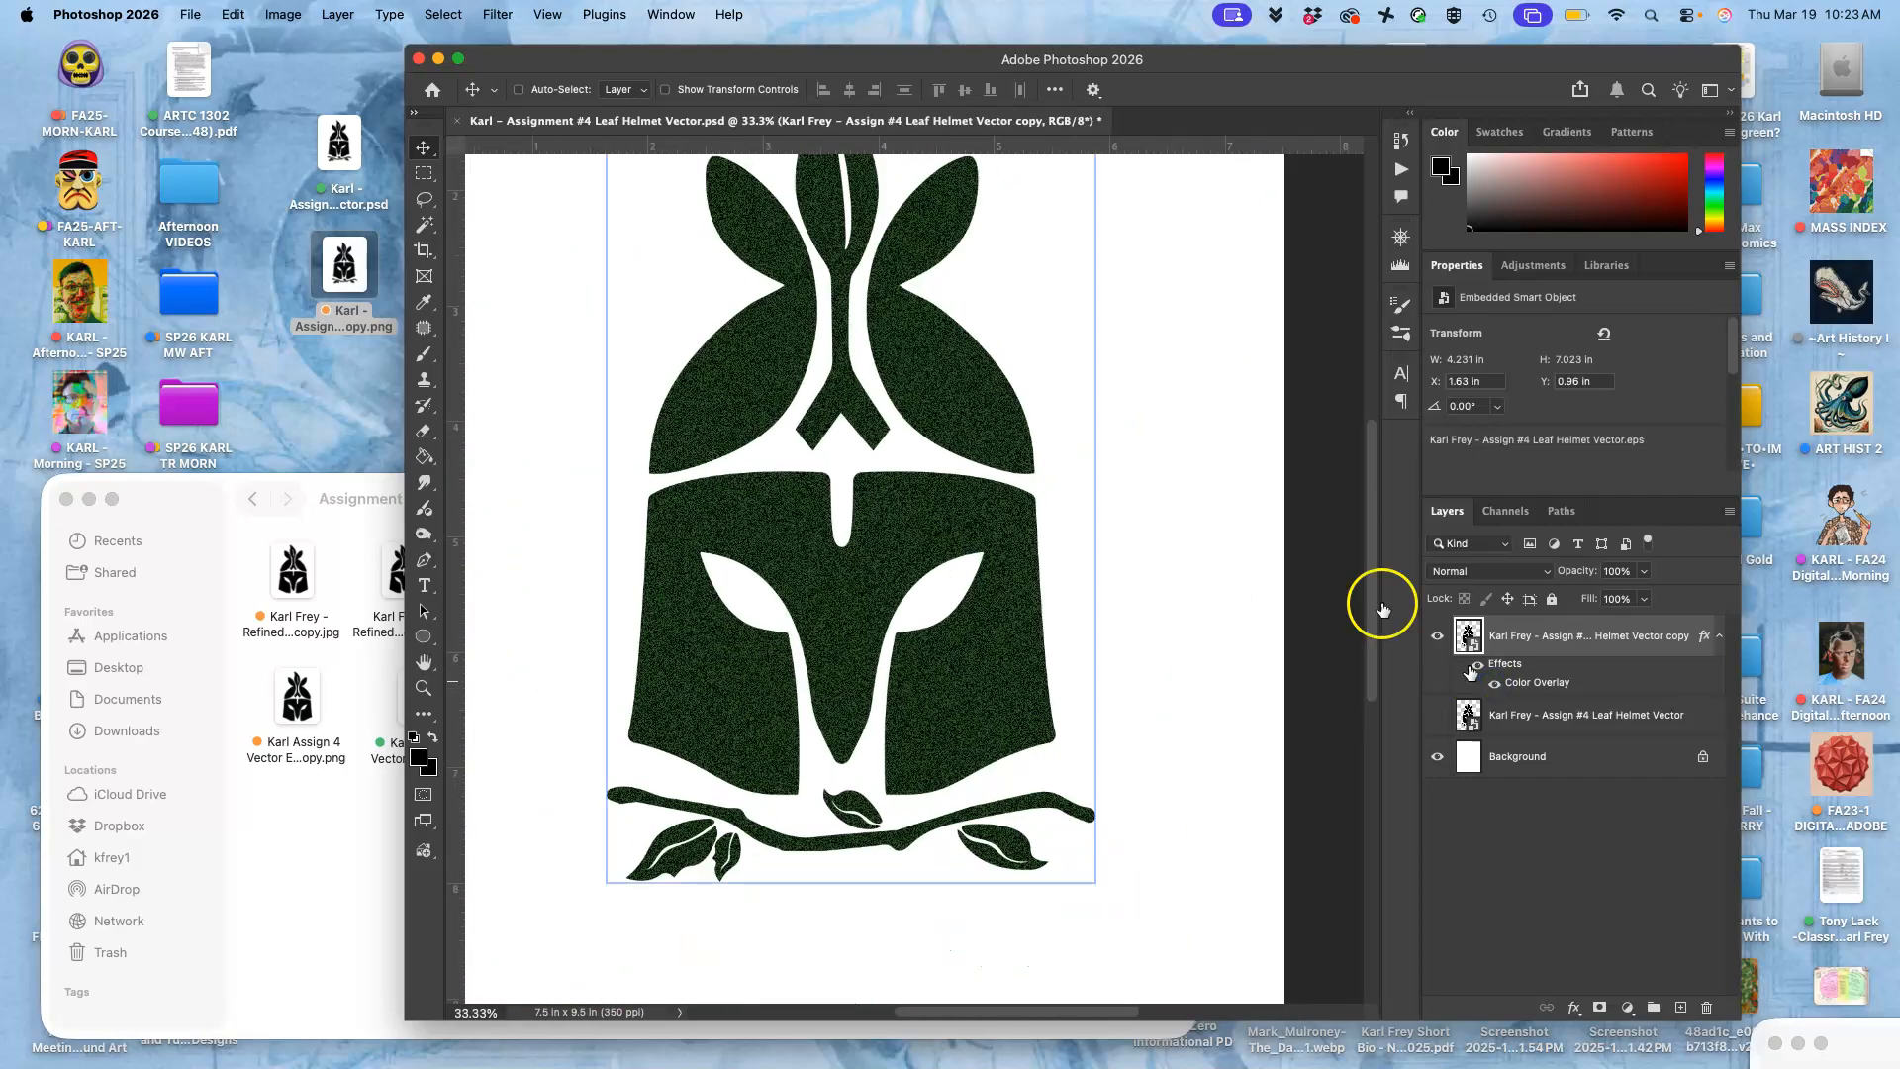
scroll(1136, 481, "up", 3)
scroll(1137, 481, "left", 1)
scroll(1136, 481, "down", 1)
key("super+minus")
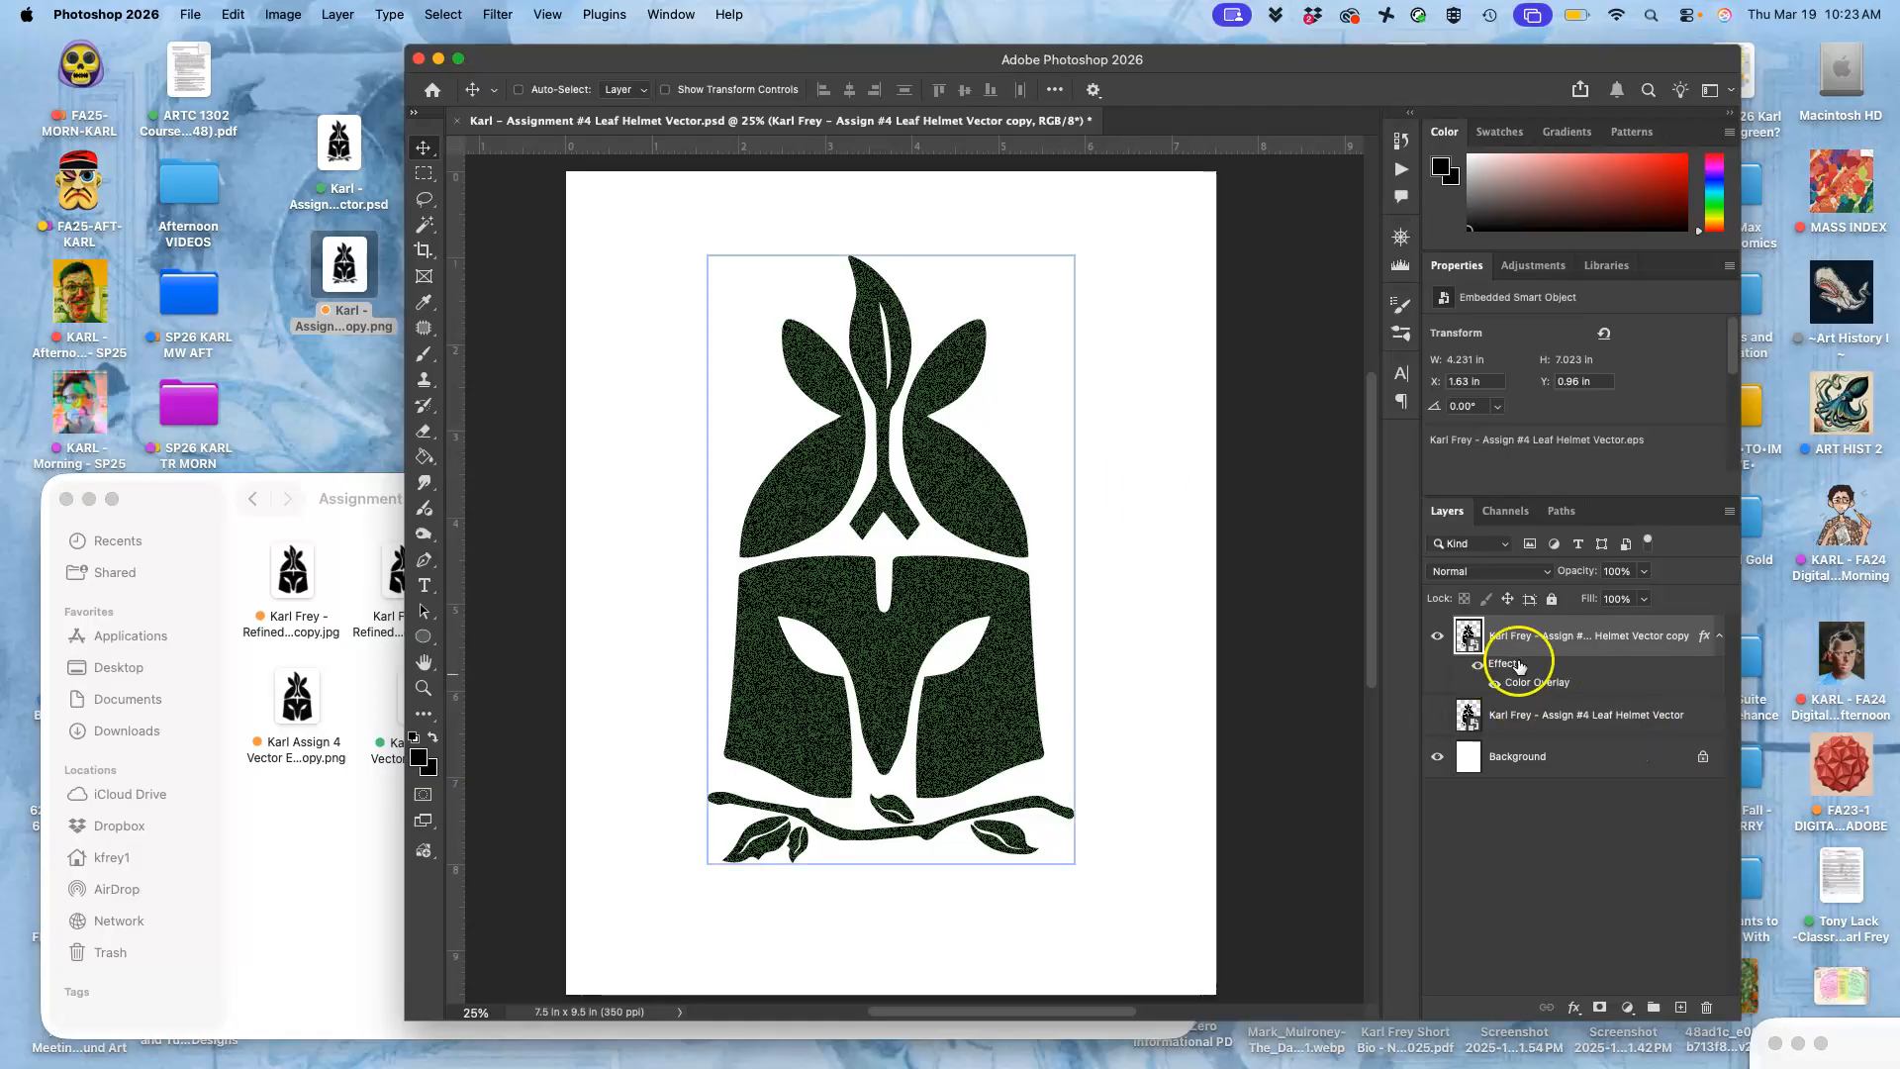
- Enable a Gradient Overlay on the helmet copy layer and turn off its Color Overlay
double_click(1603, 625)
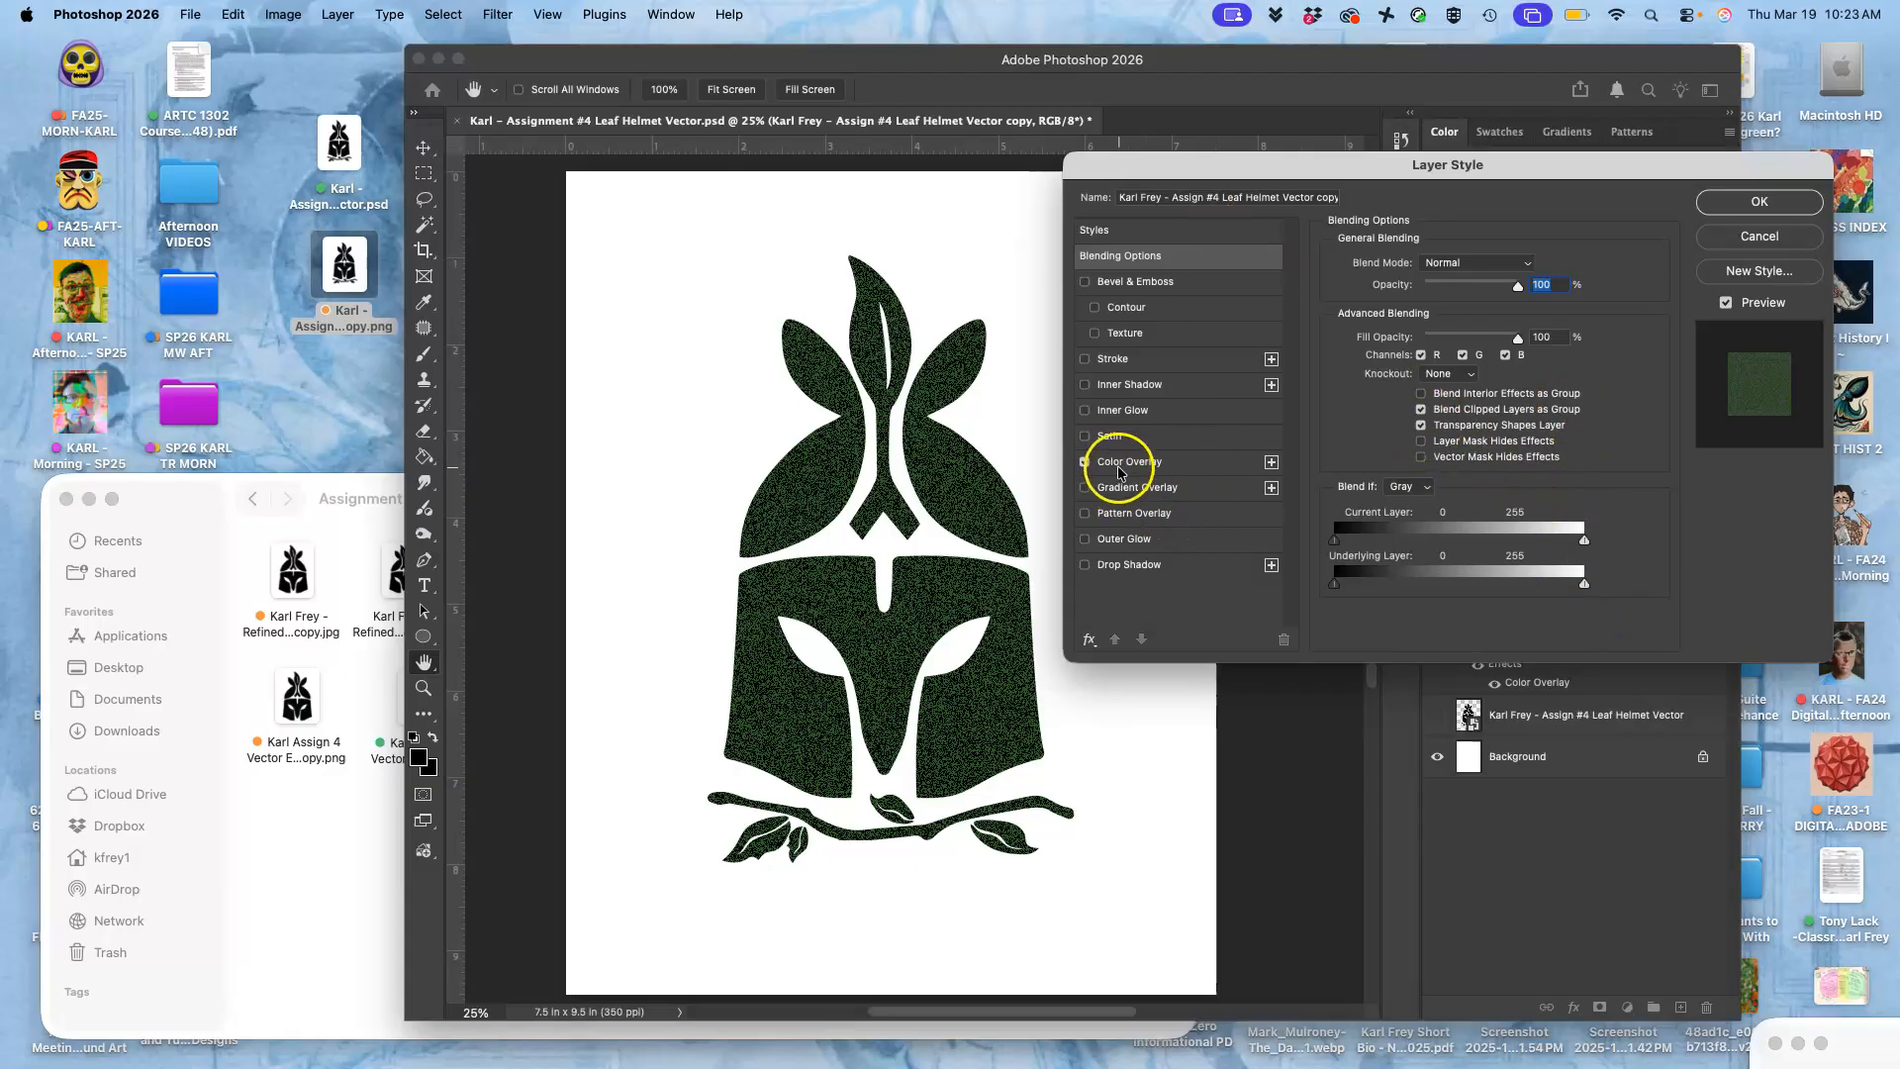
left_click(1131, 488)
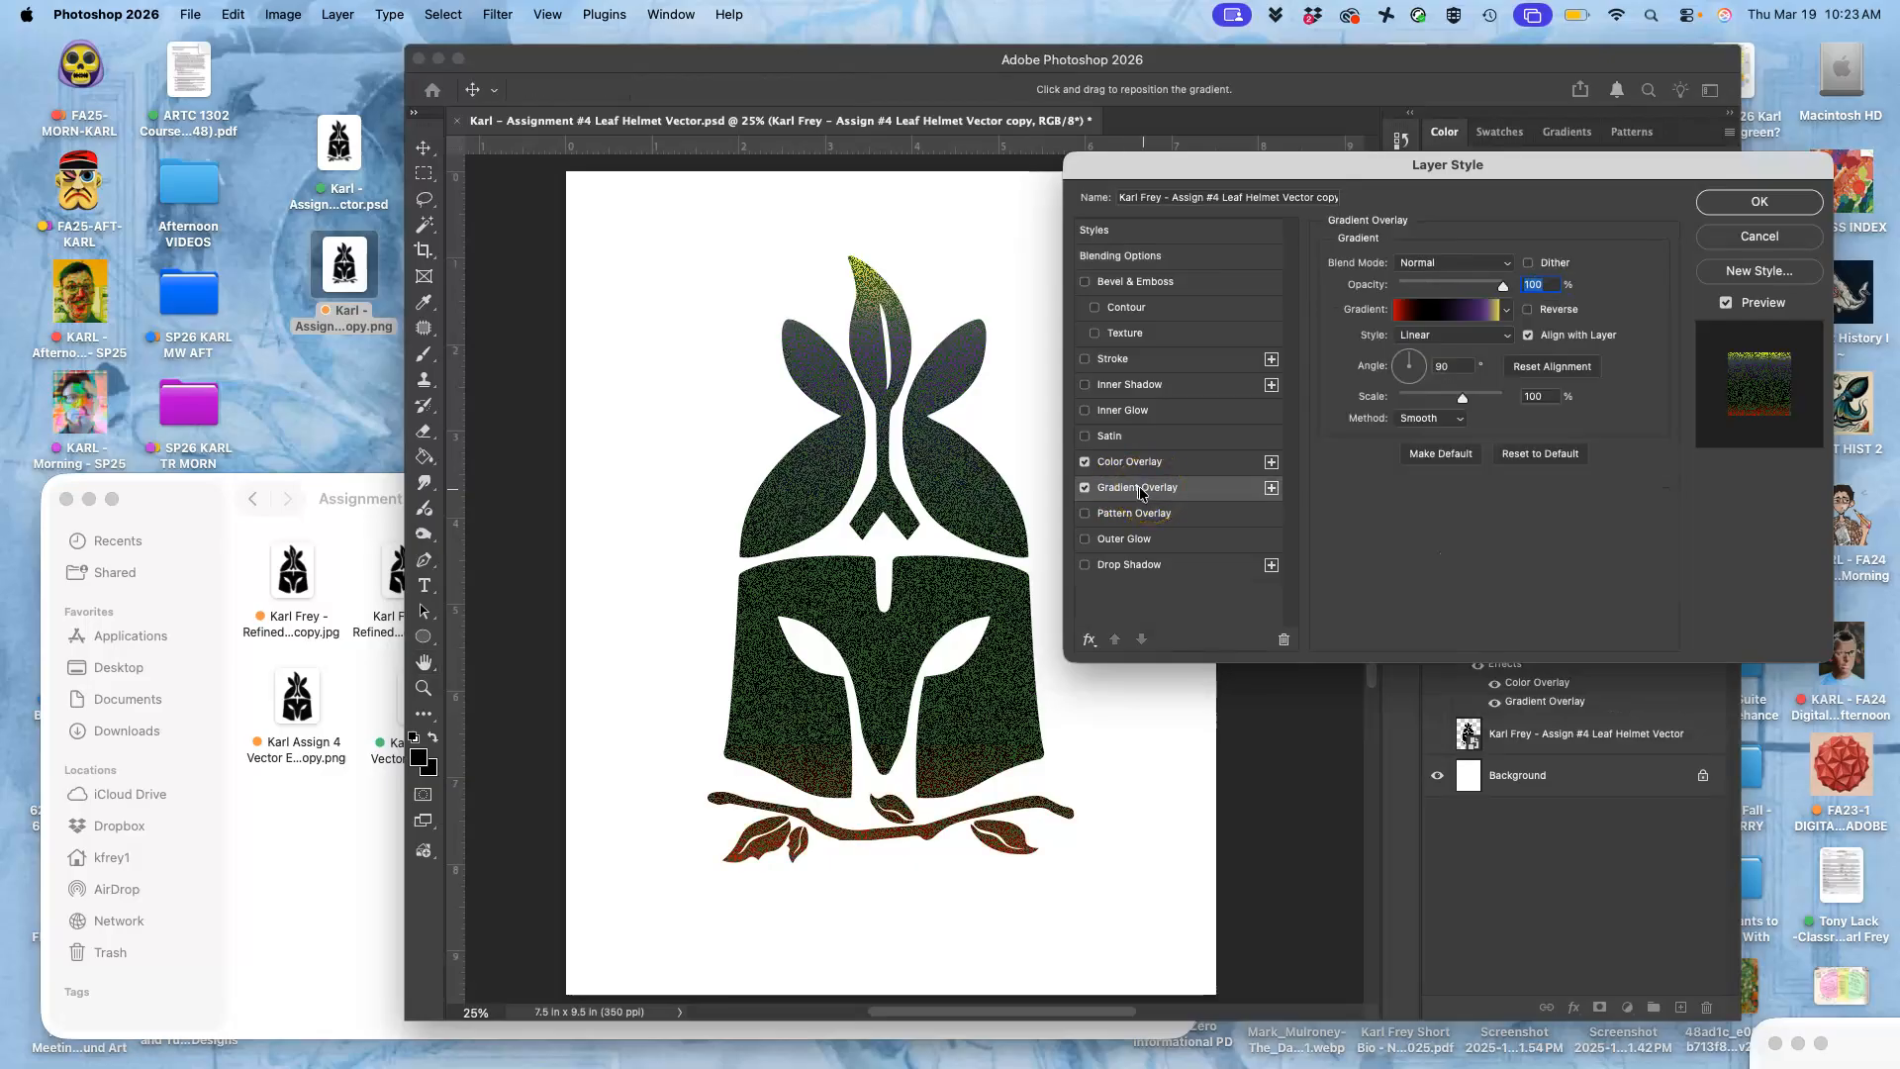
left_click(1084, 461)
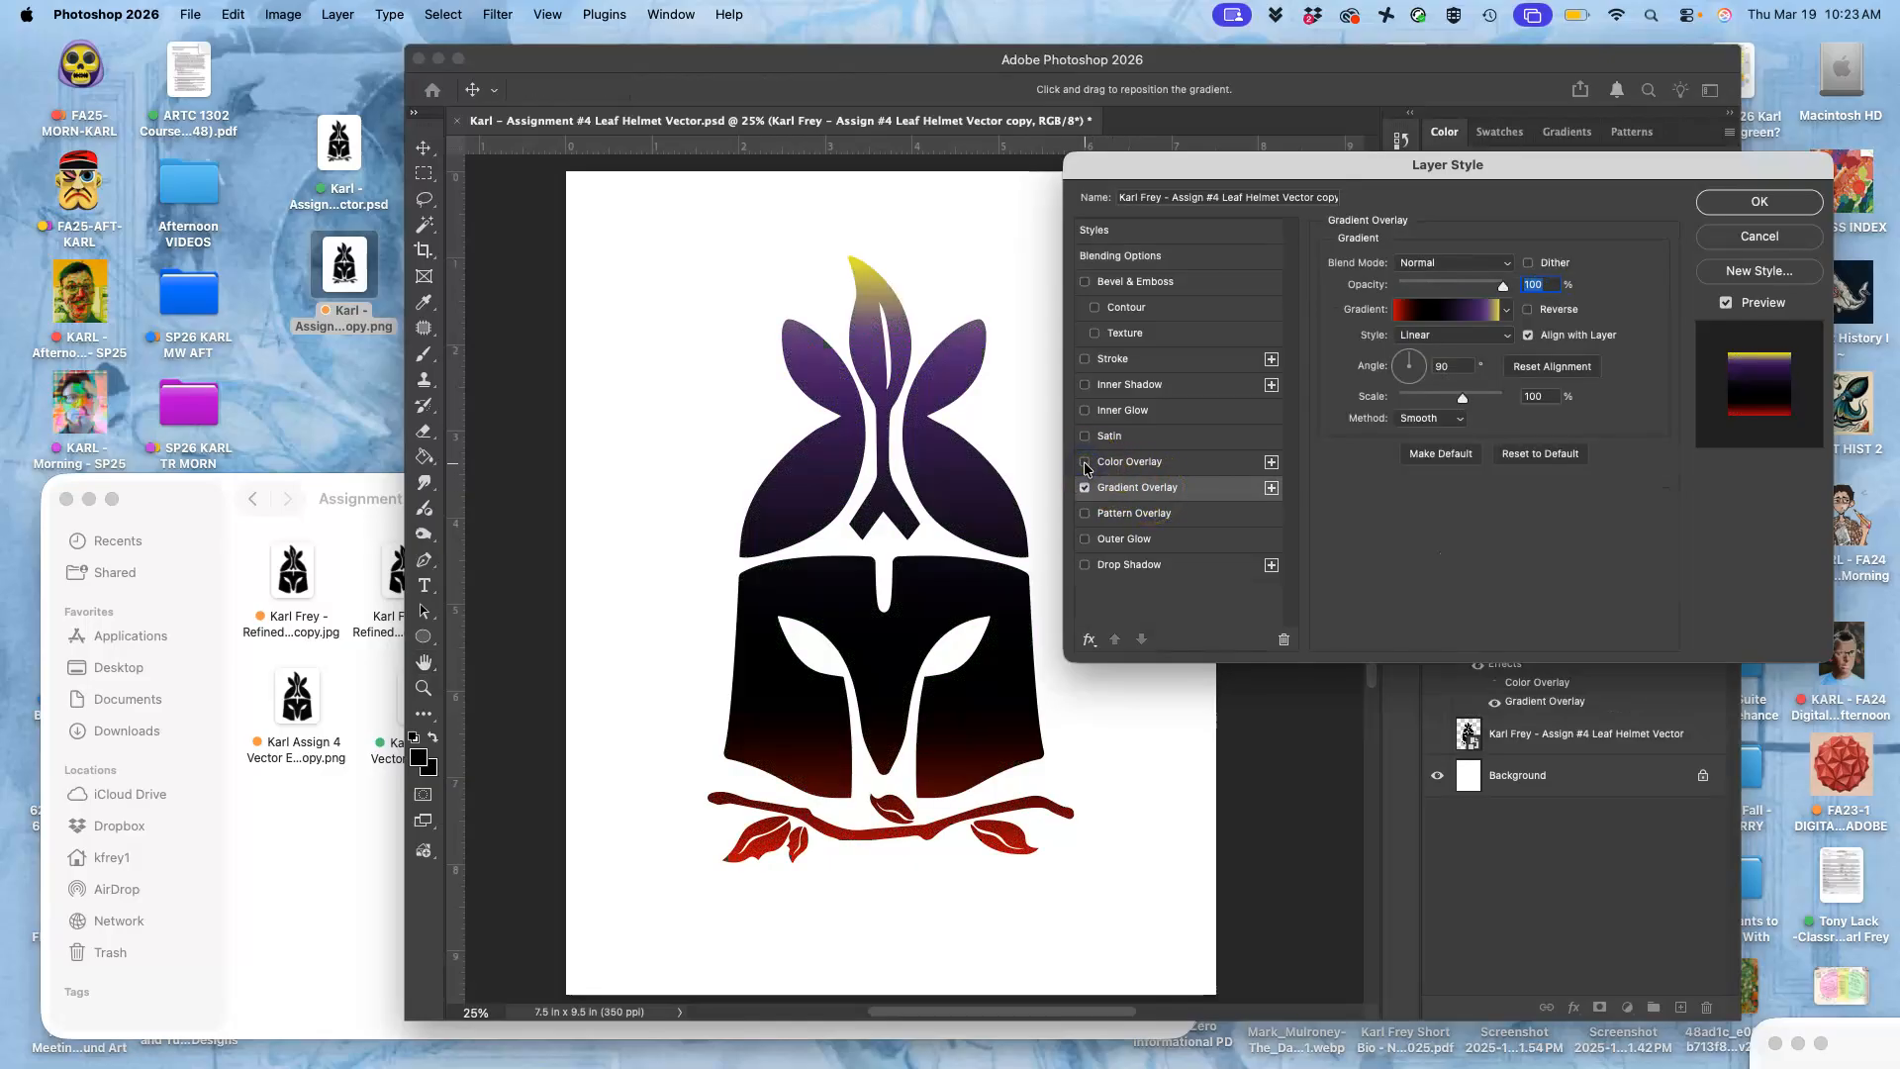
left_click(1129, 489)
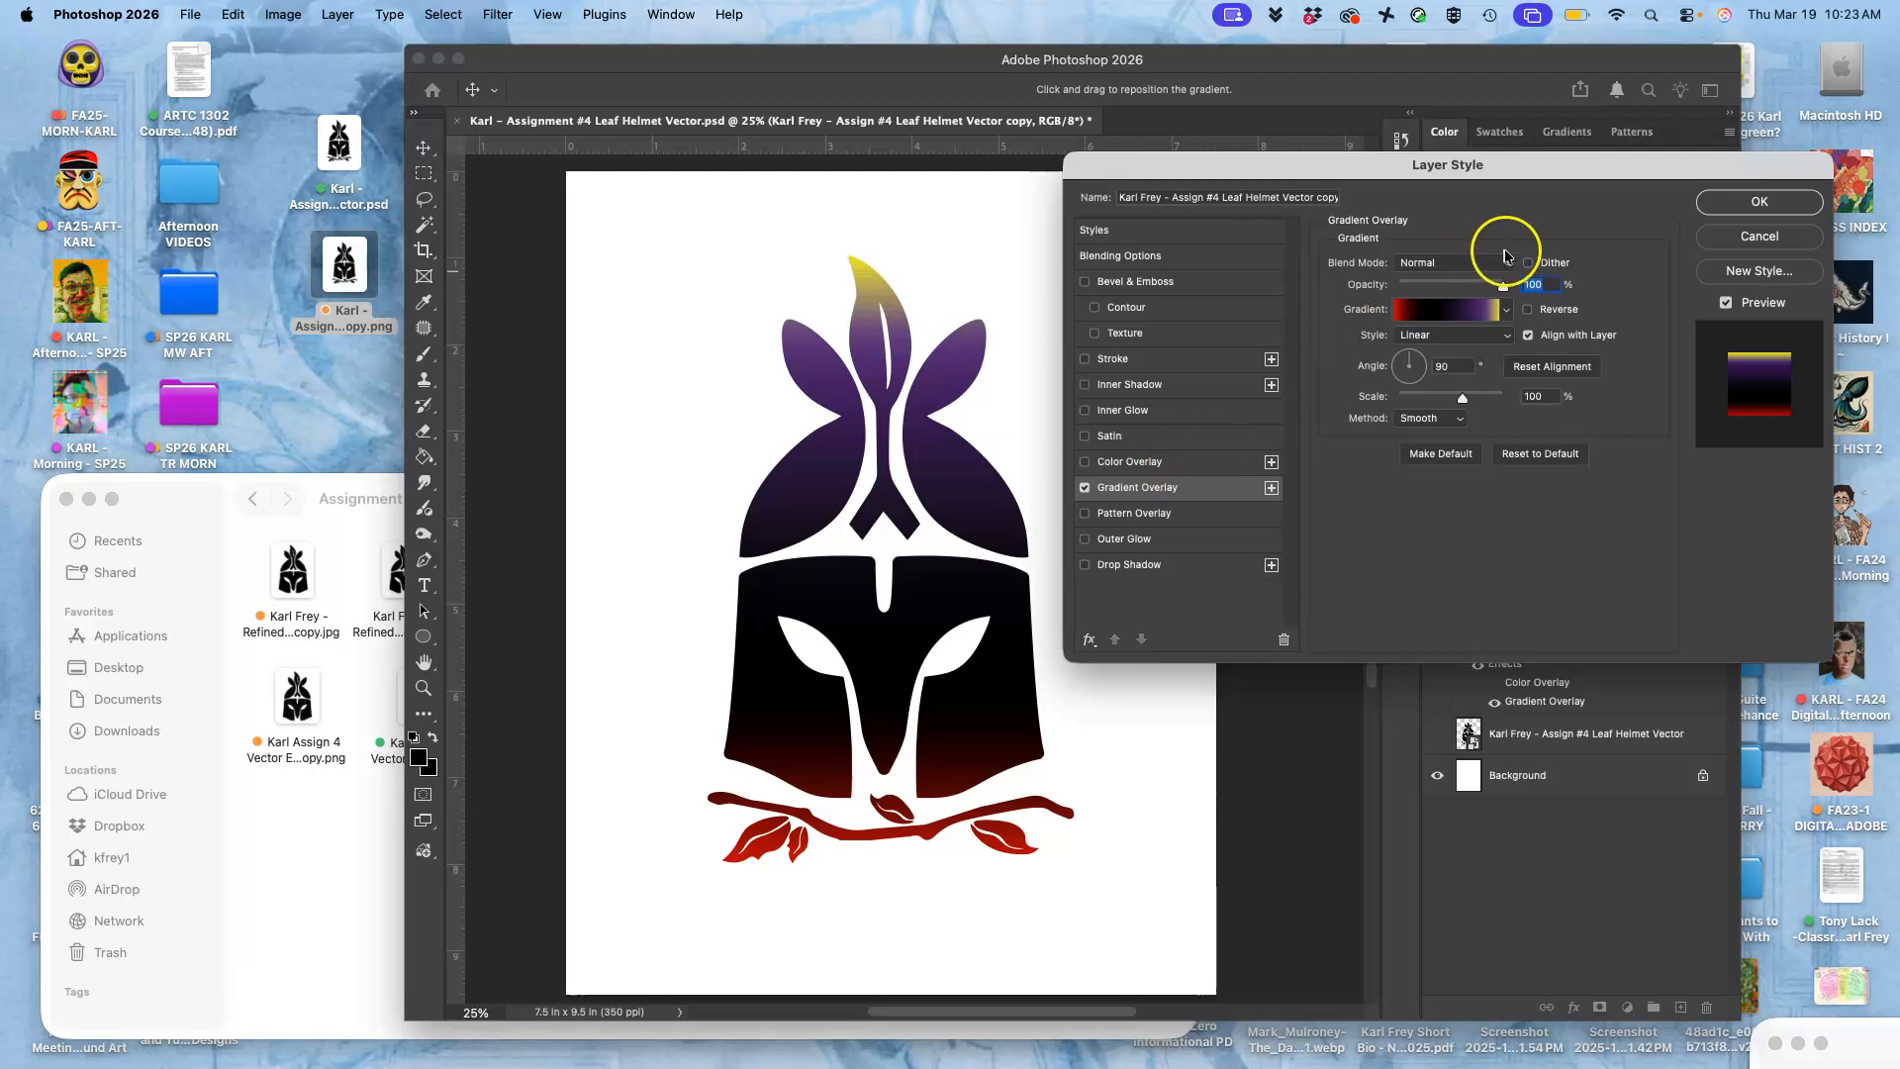
- Browse the Gradient Overlay presets through the Blues, Purples and Pinks groups and expand the Greens group
left_click(1502, 286)
left_click(1508, 311)
left_click(1346, 350)
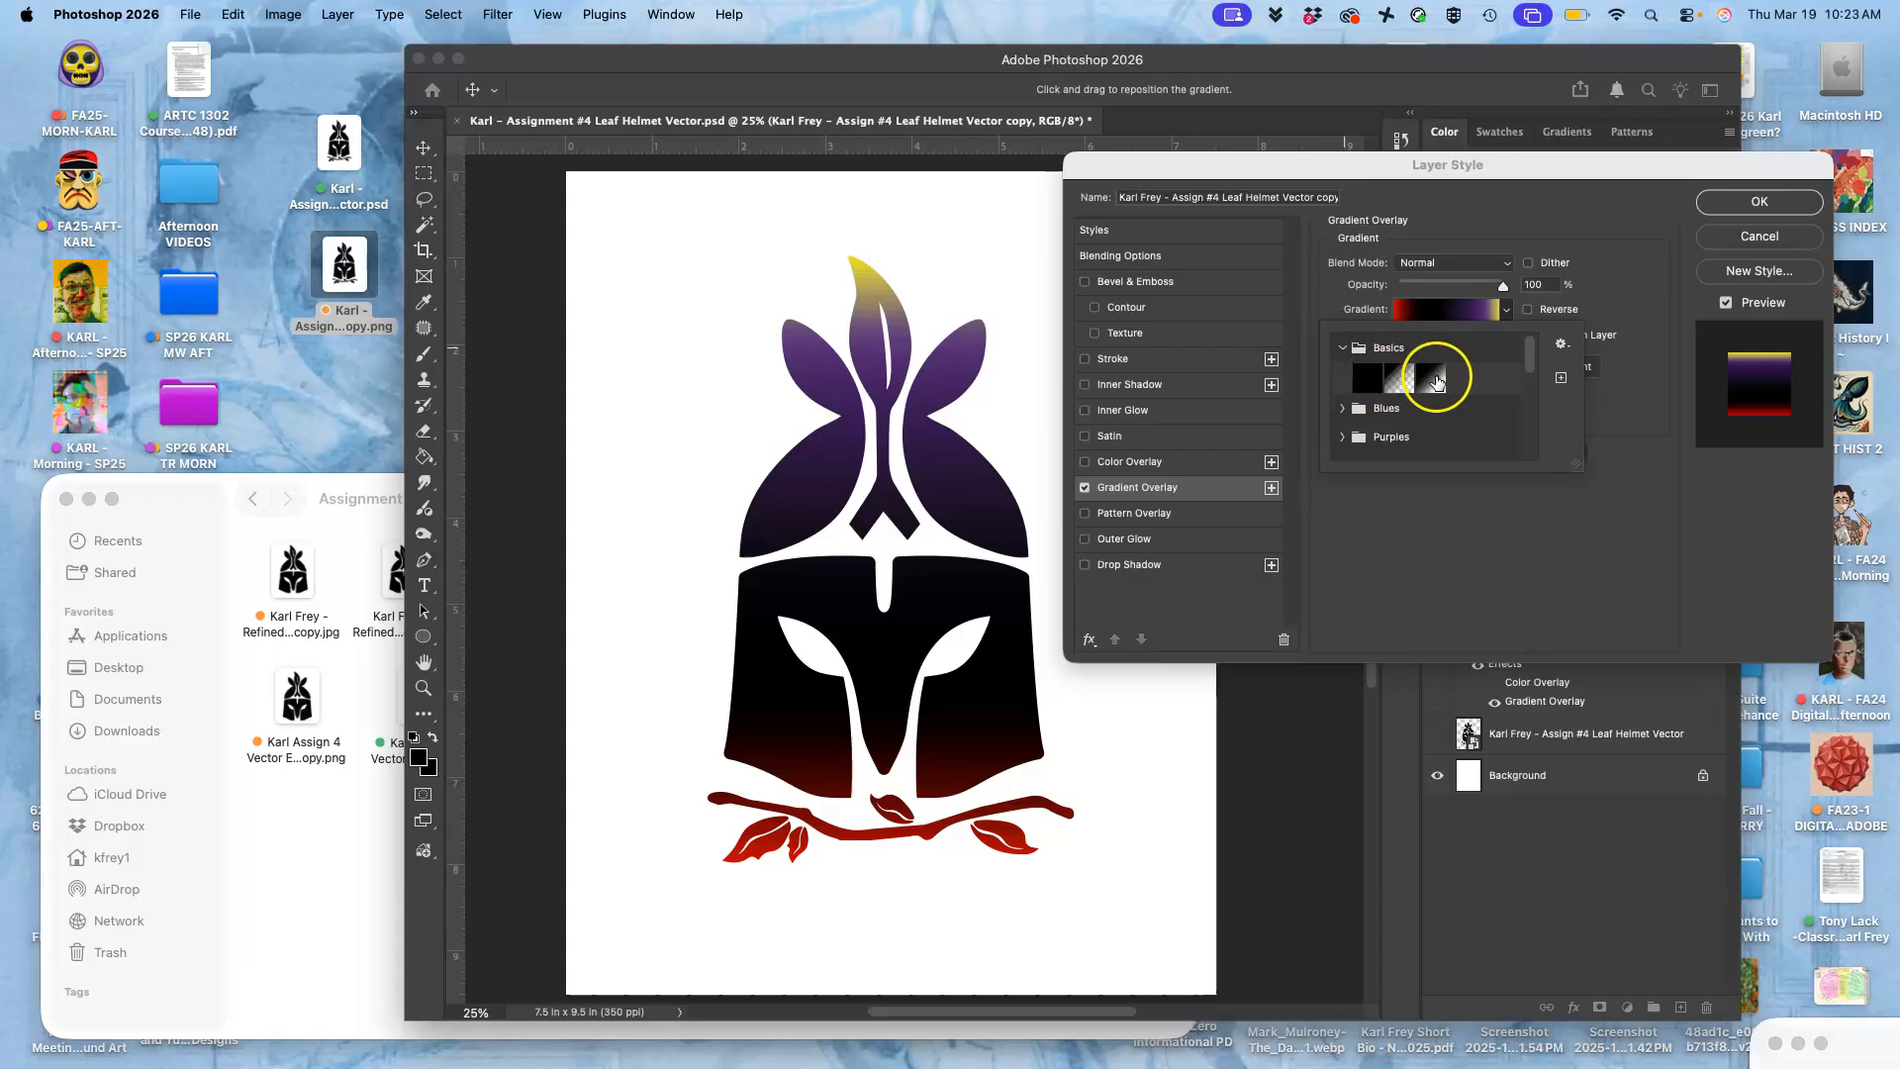
left_click(1343, 408)
scroll(1343, 406, "down", 2)
scroll(1343, 405, "down", 3)
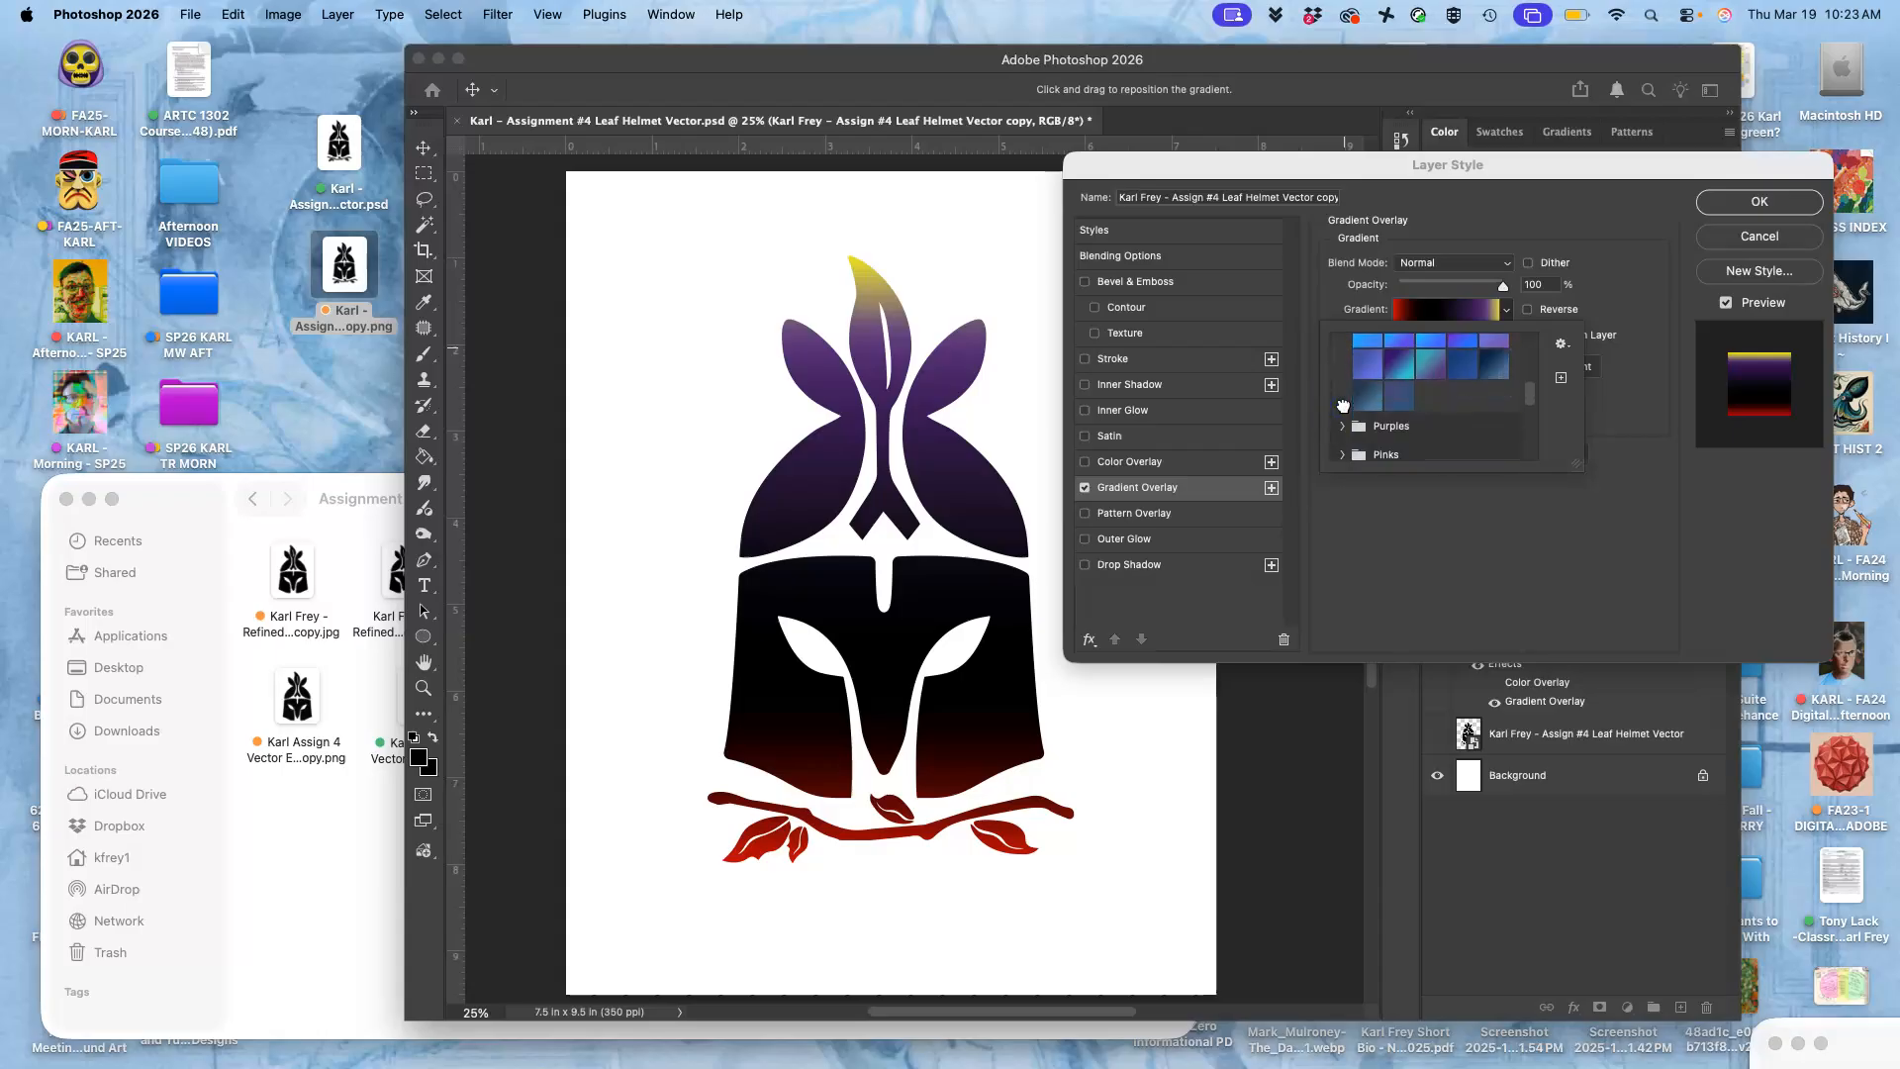
left_click(1344, 400)
scroll(1346, 401, "down", 4)
scroll(1344, 396, "up", 1)
left_click(1346, 356)
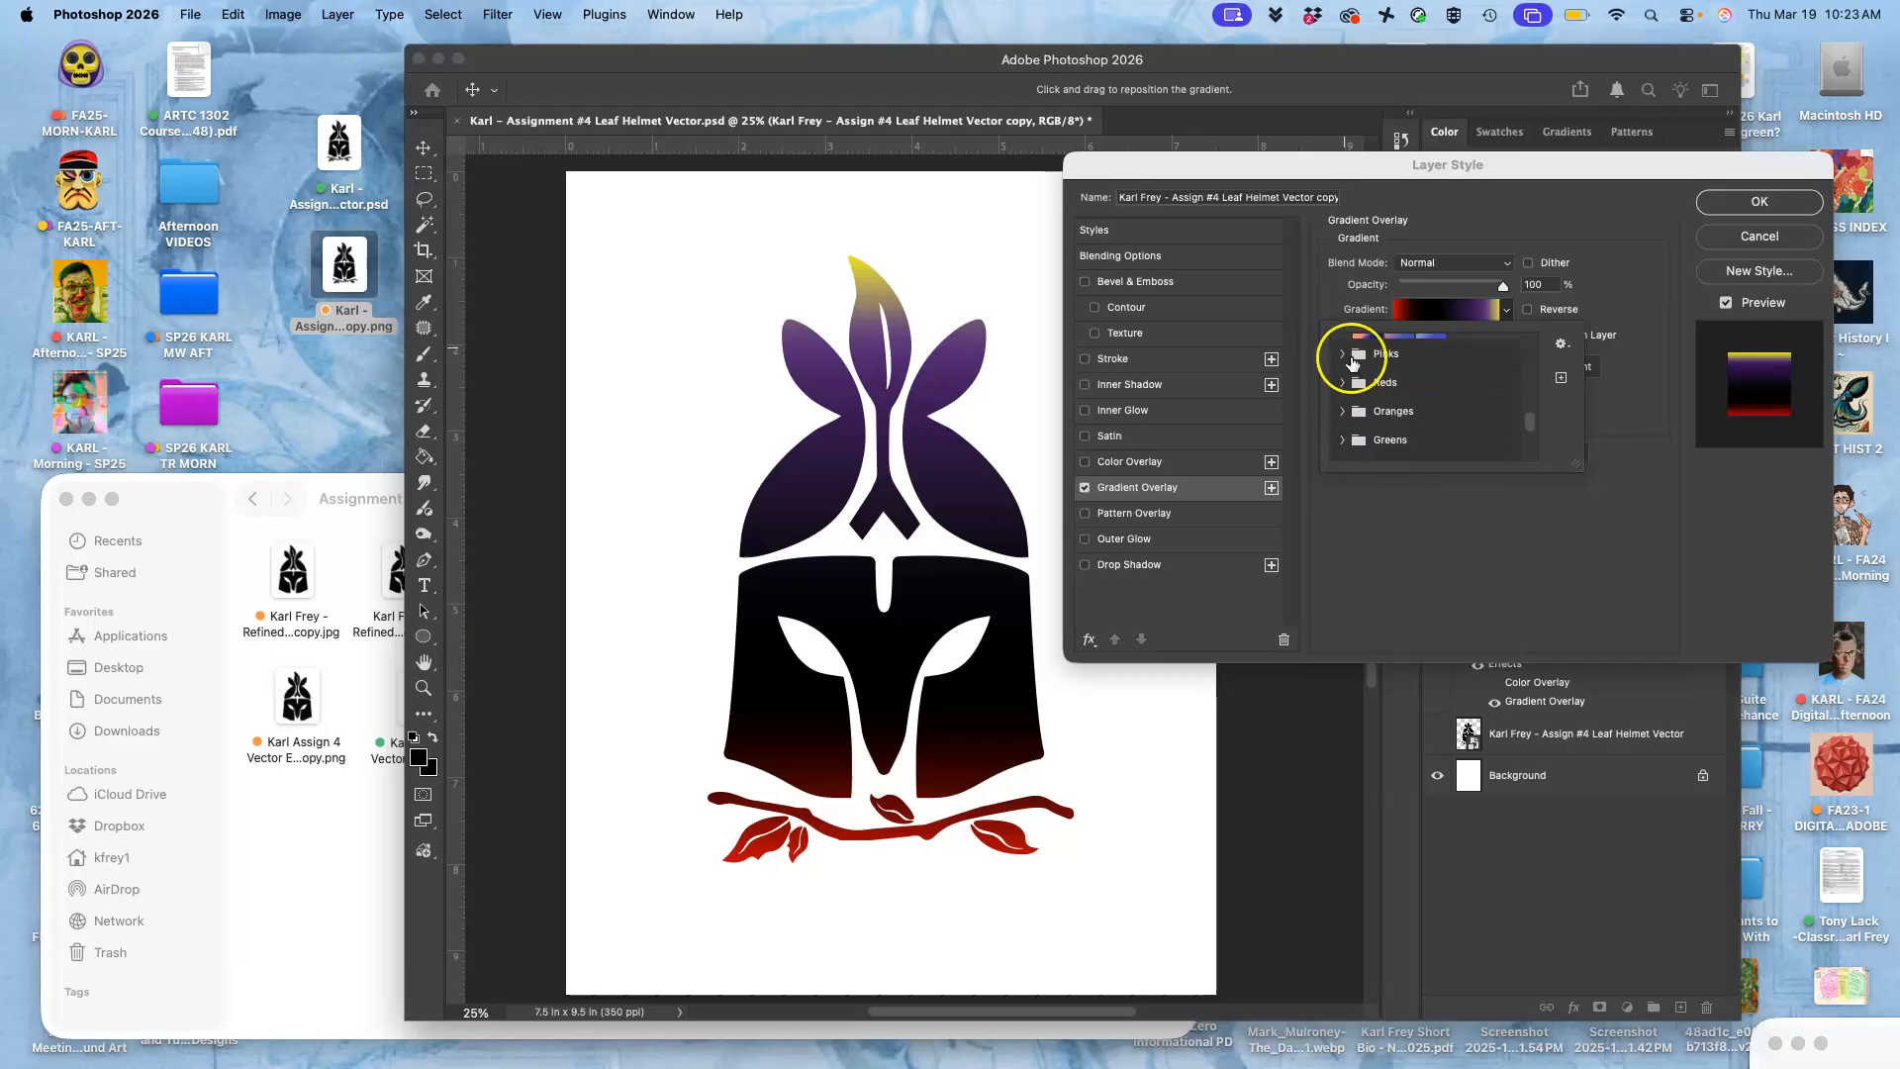
left_click(1346, 357)
scroll(1349, 381, "down", 2)
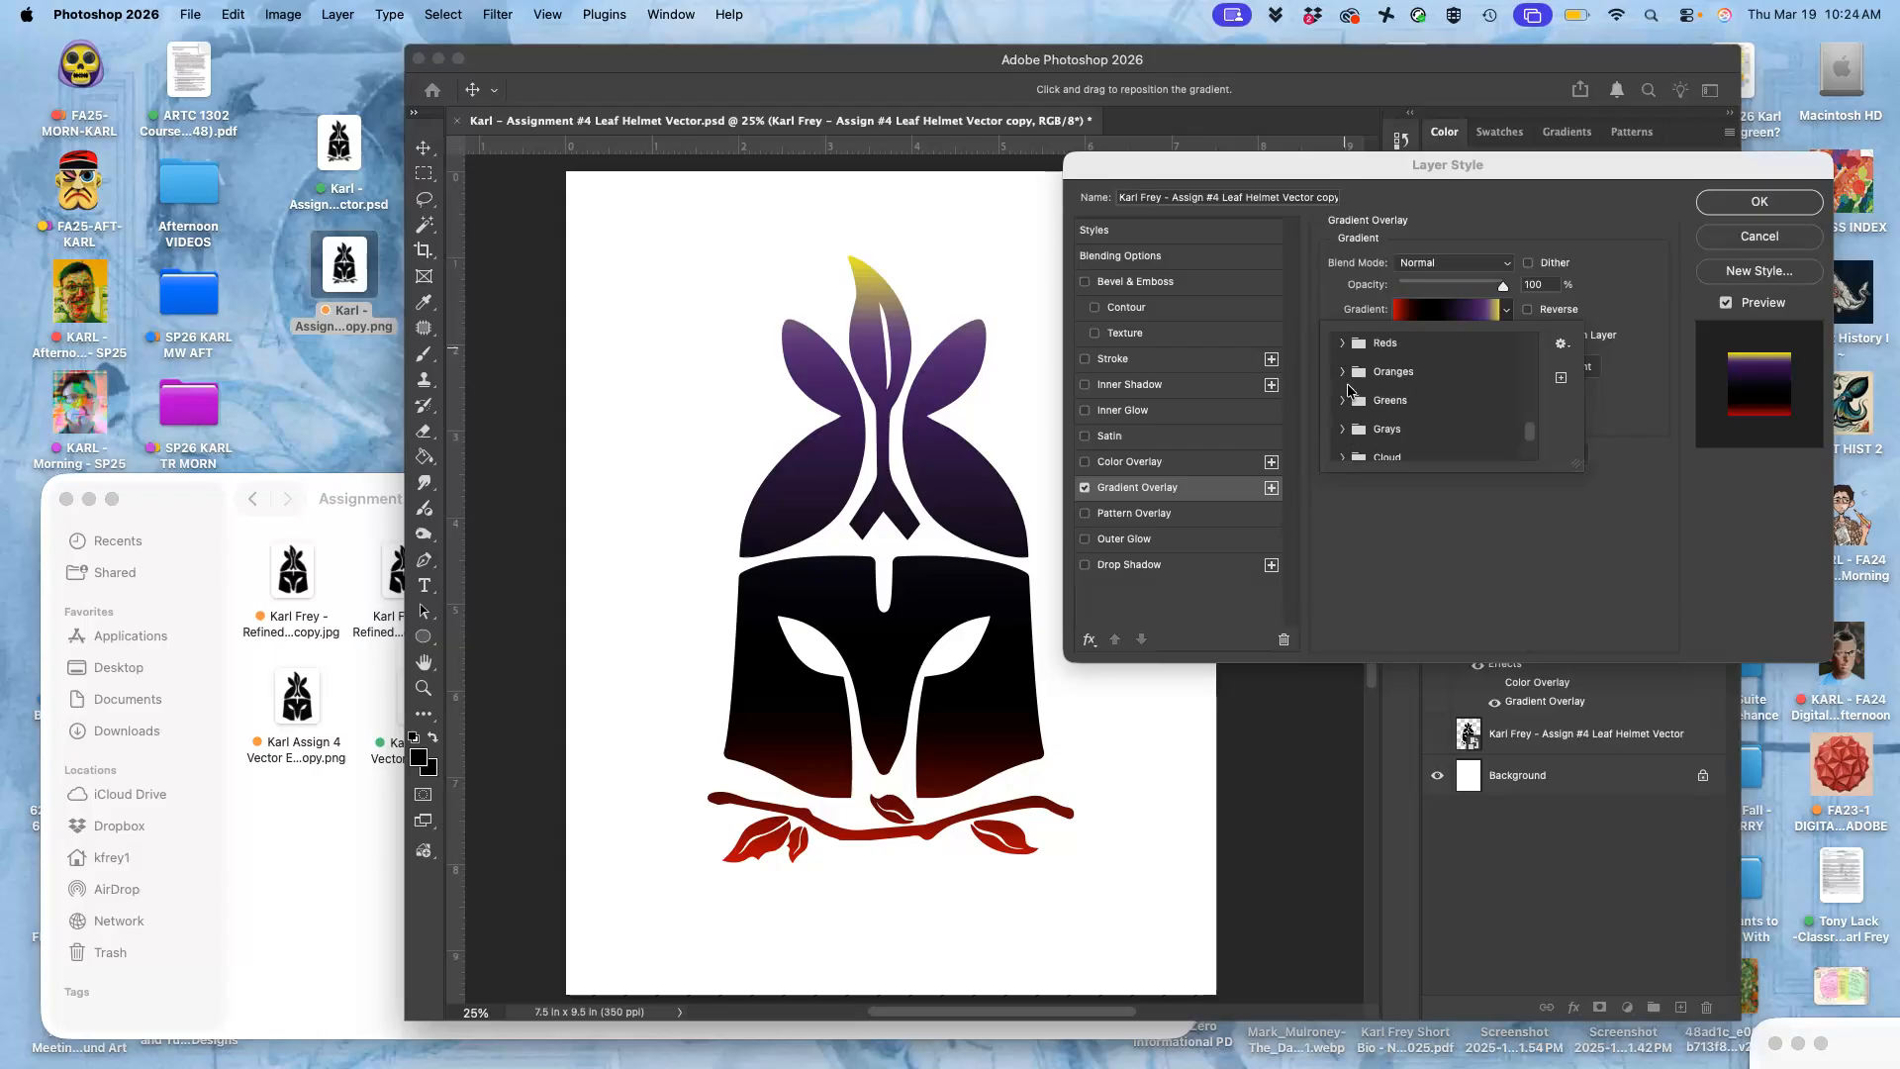
left_click(1344, 400)
scroll(1396, 426, "down", 3)
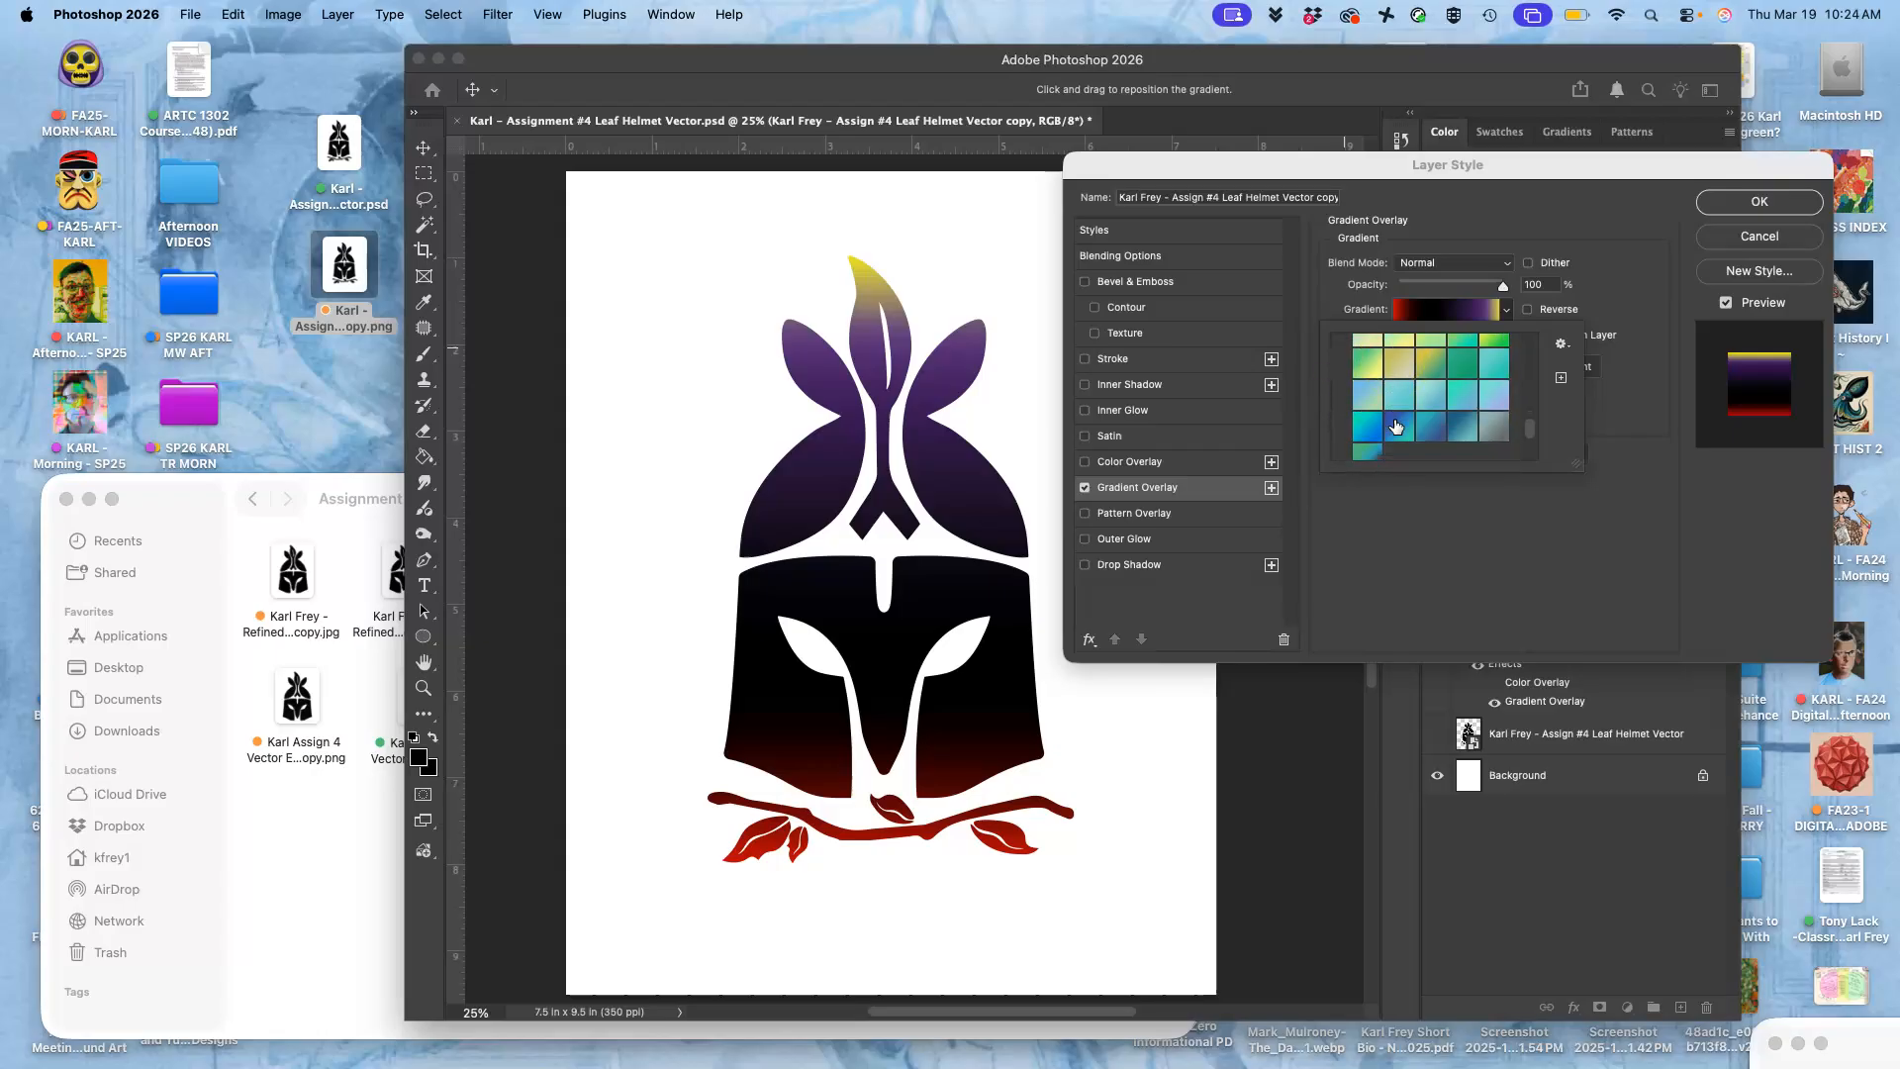
- Compare several Greens presets on the helmet and choose the yellow-to-green Green_18 gradient
left_click(1434, 358)
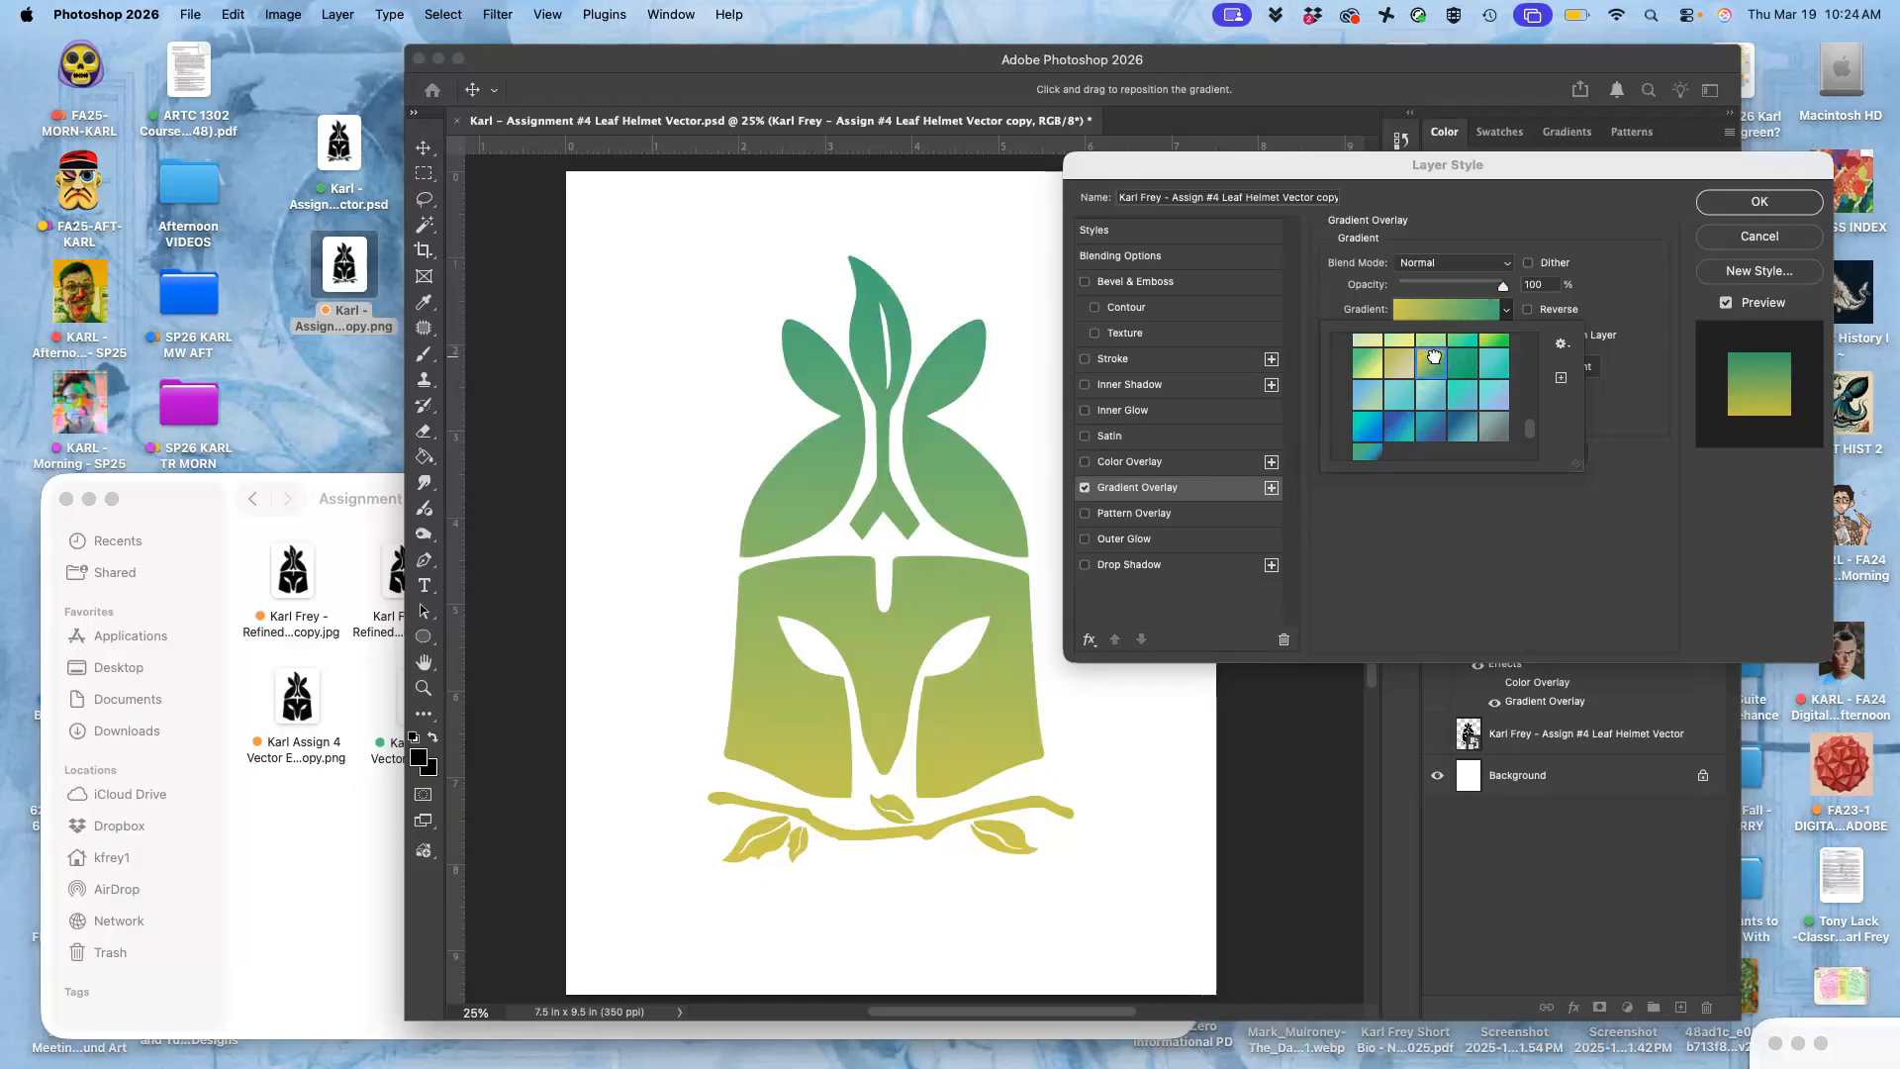
left_click(1399, 363)
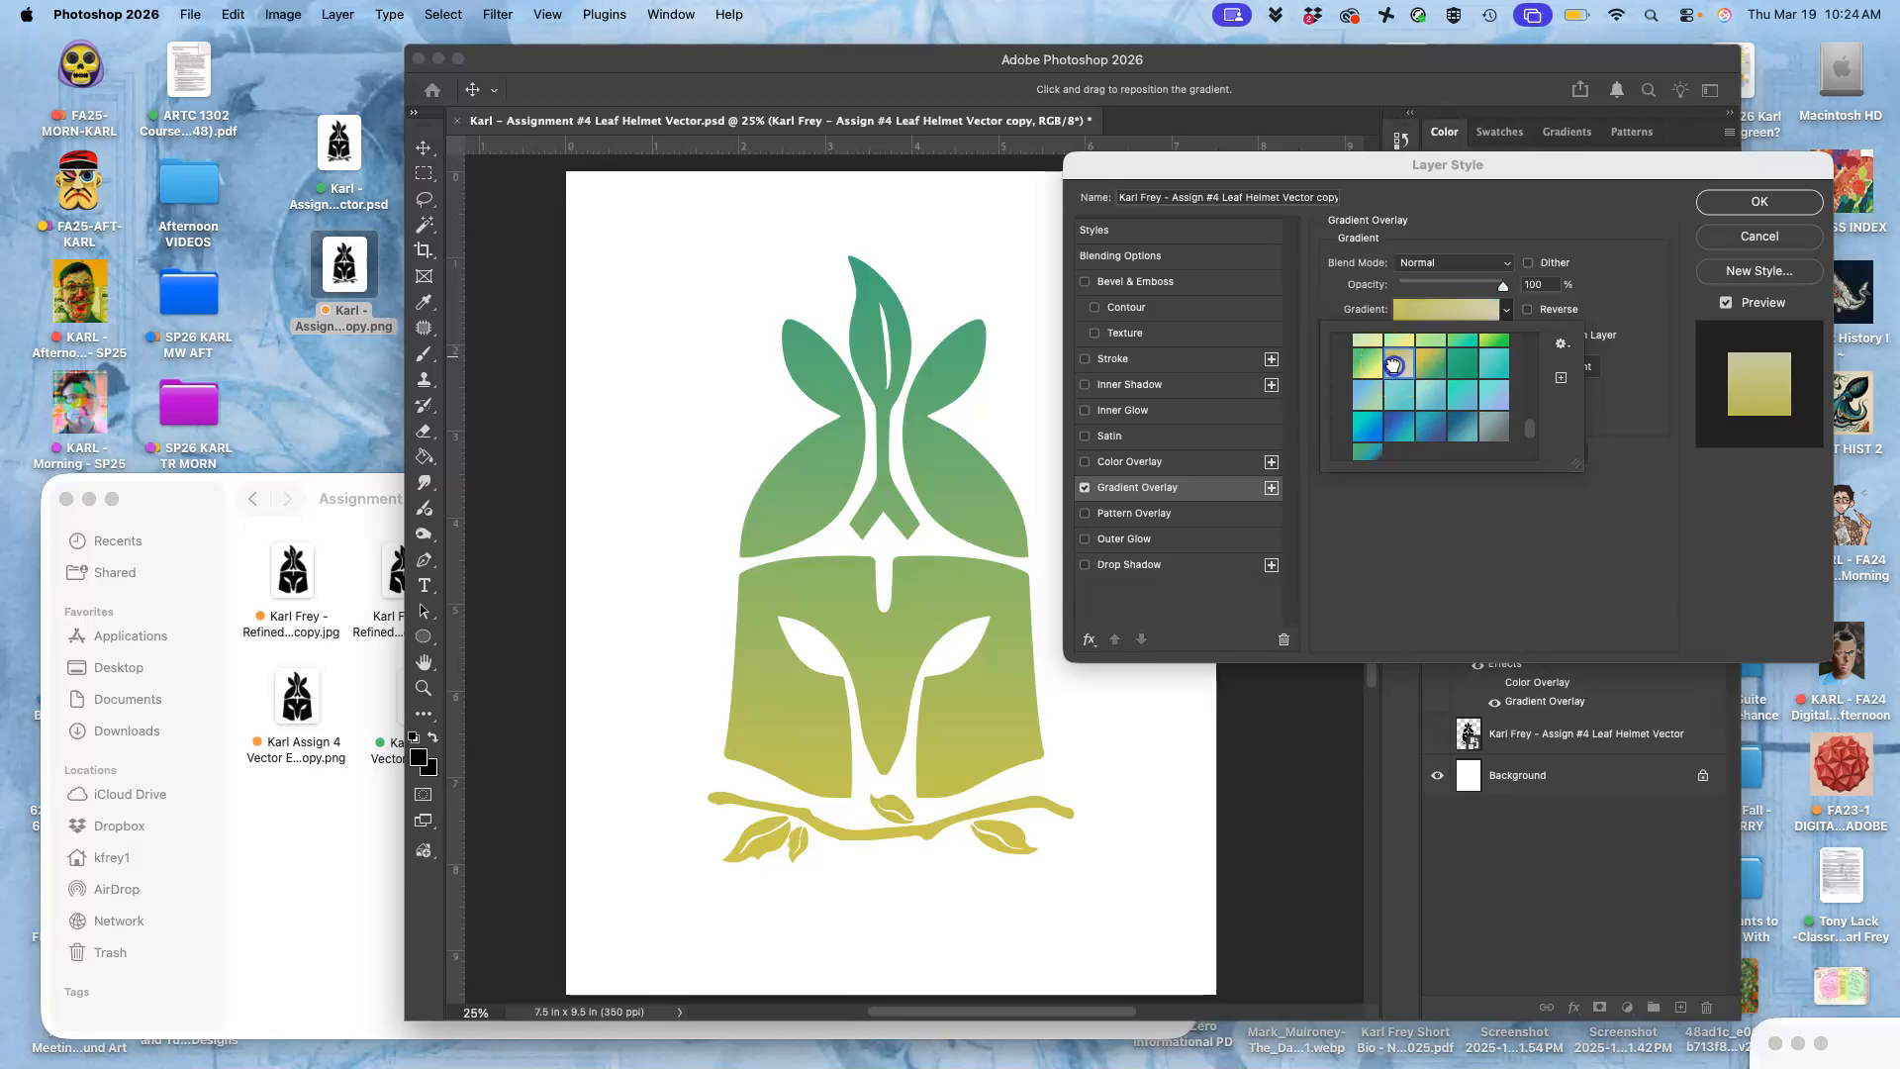
left_click(1457, 364)
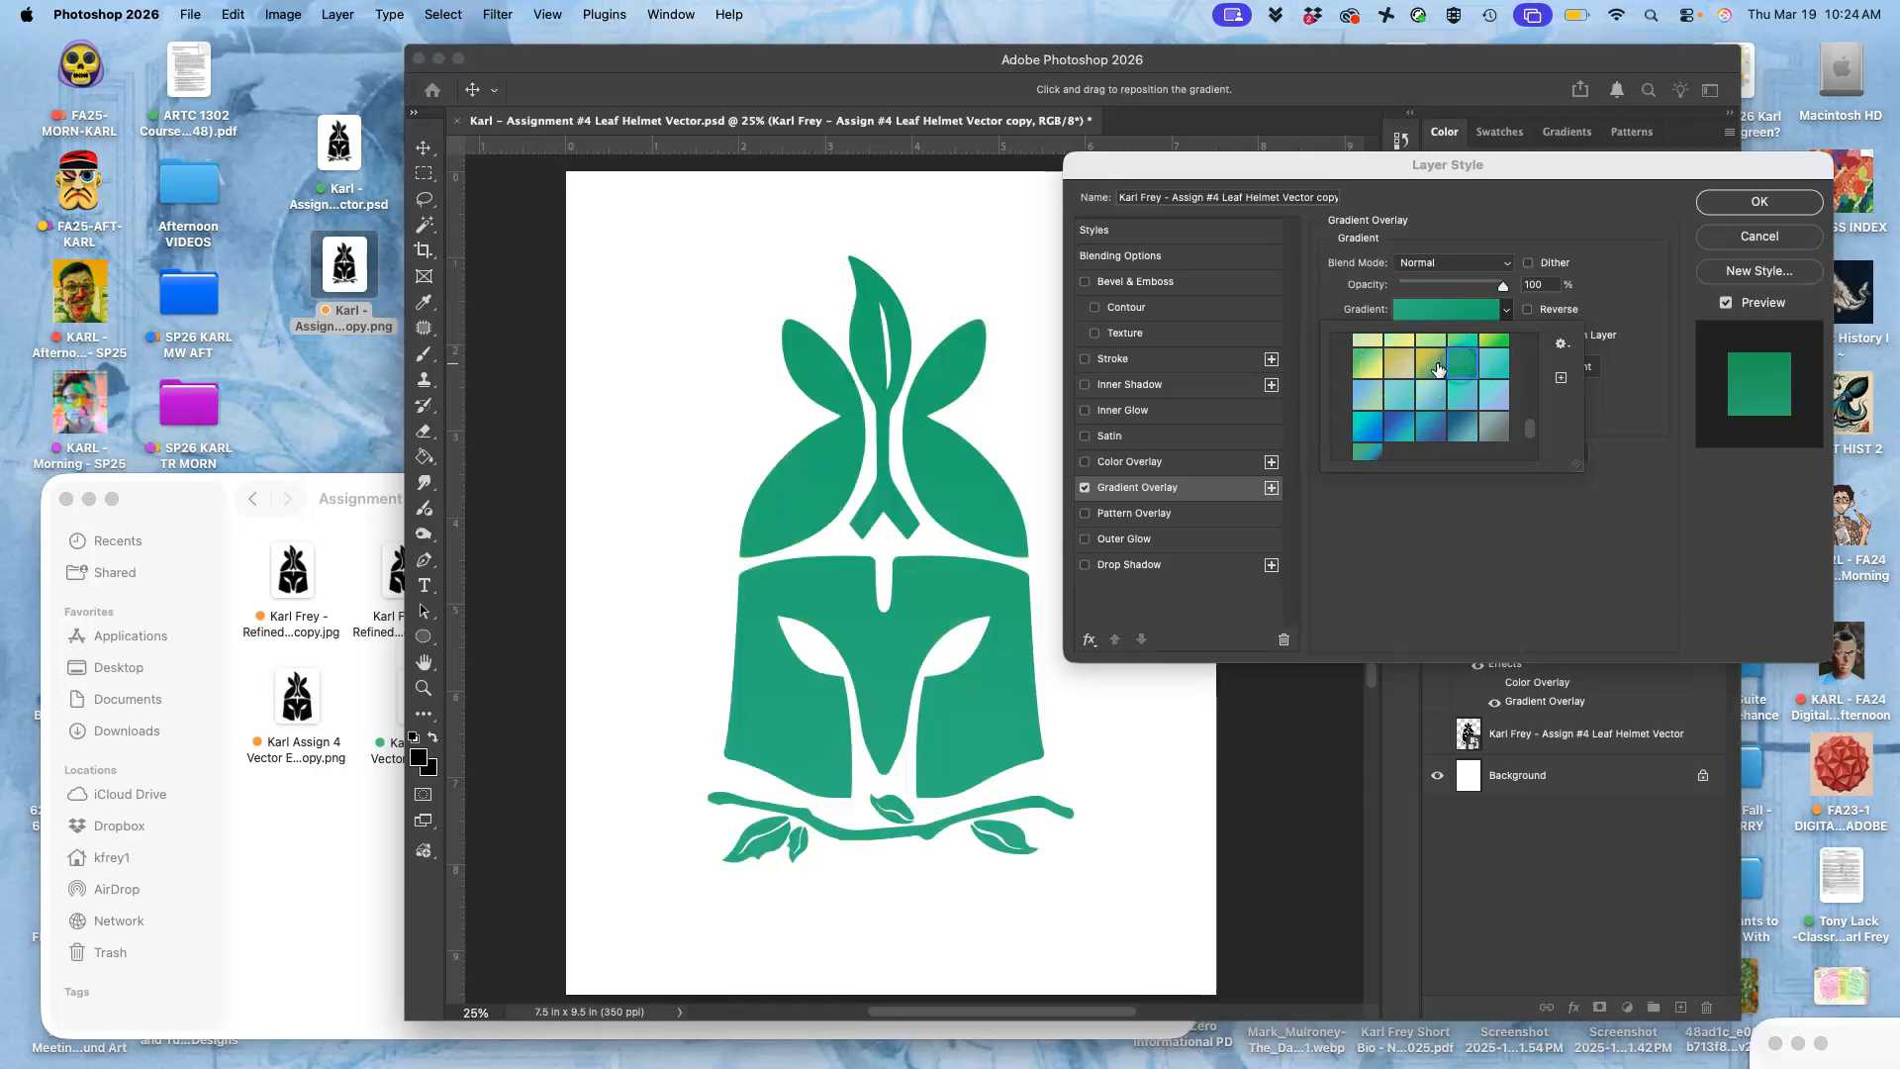
left_click(1433, 364)
scroll(1432, 366, "up", 3)
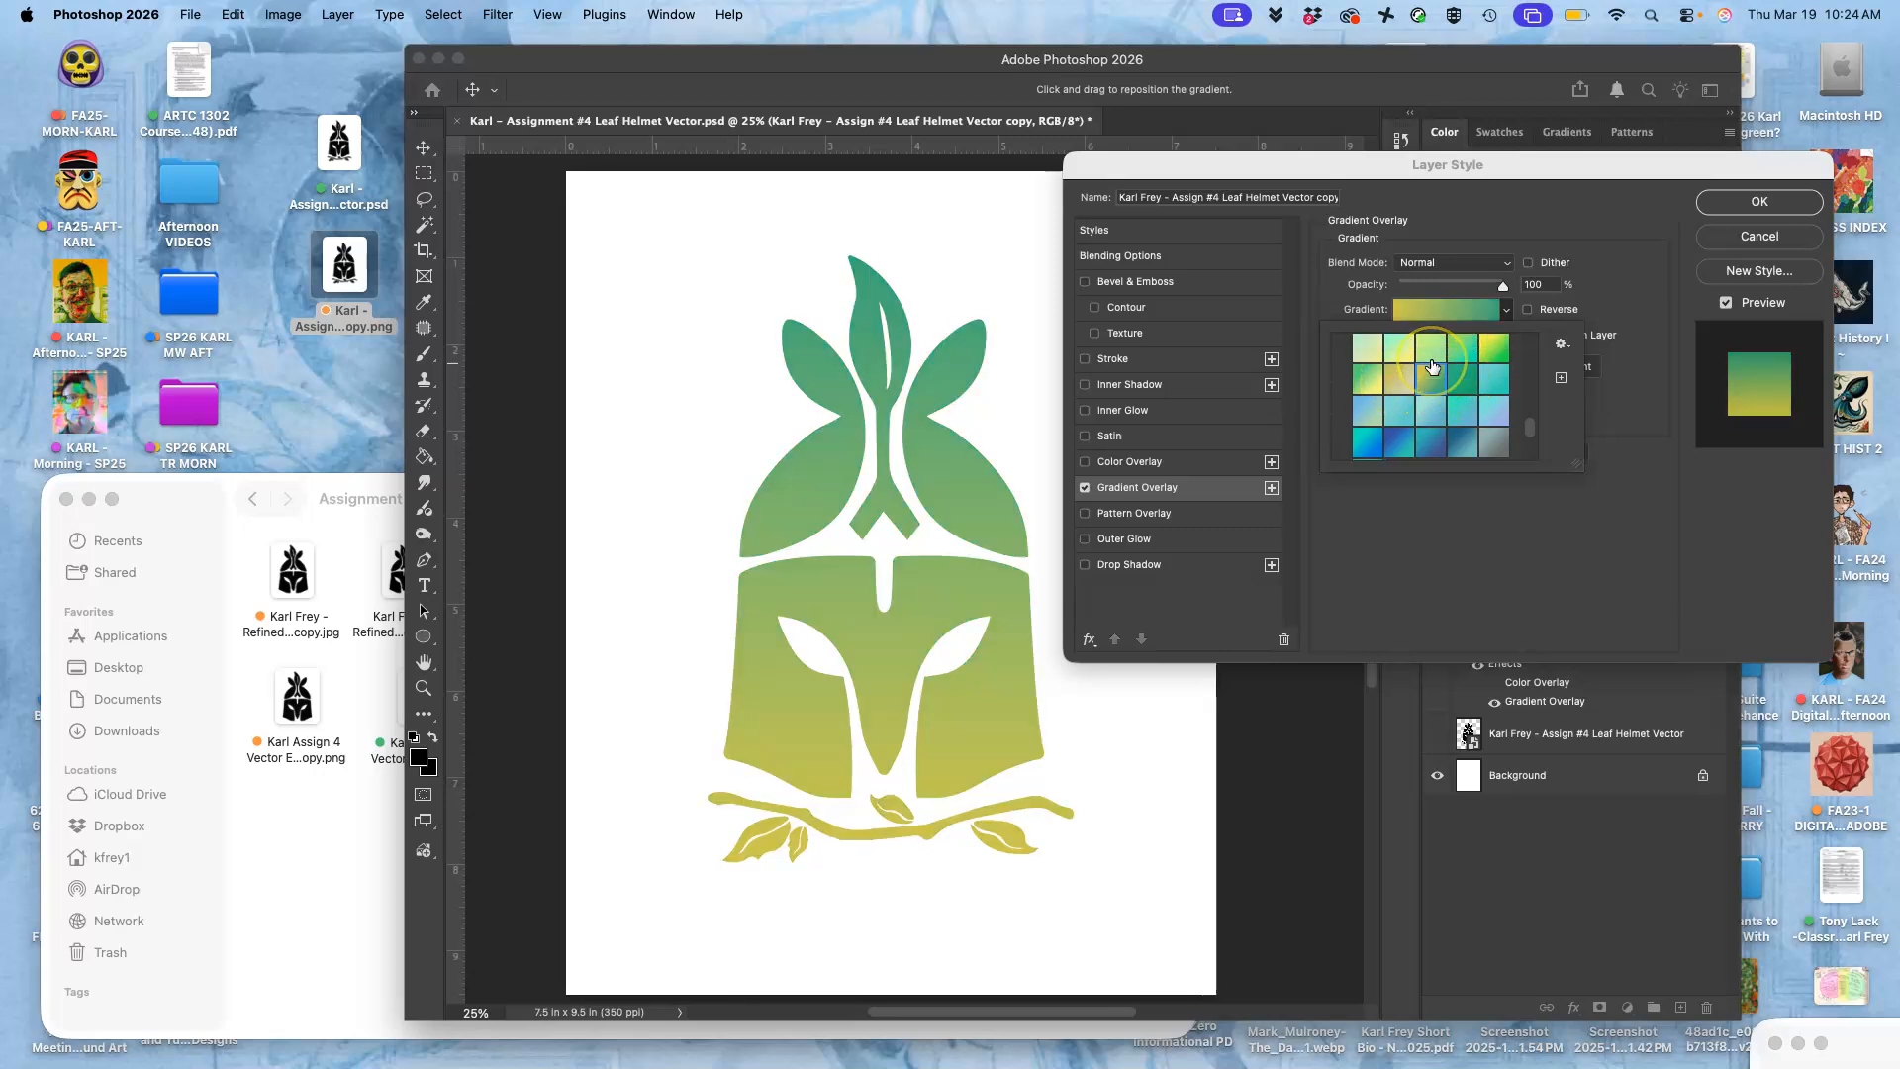
scroll(1432, 366, "up", 2)
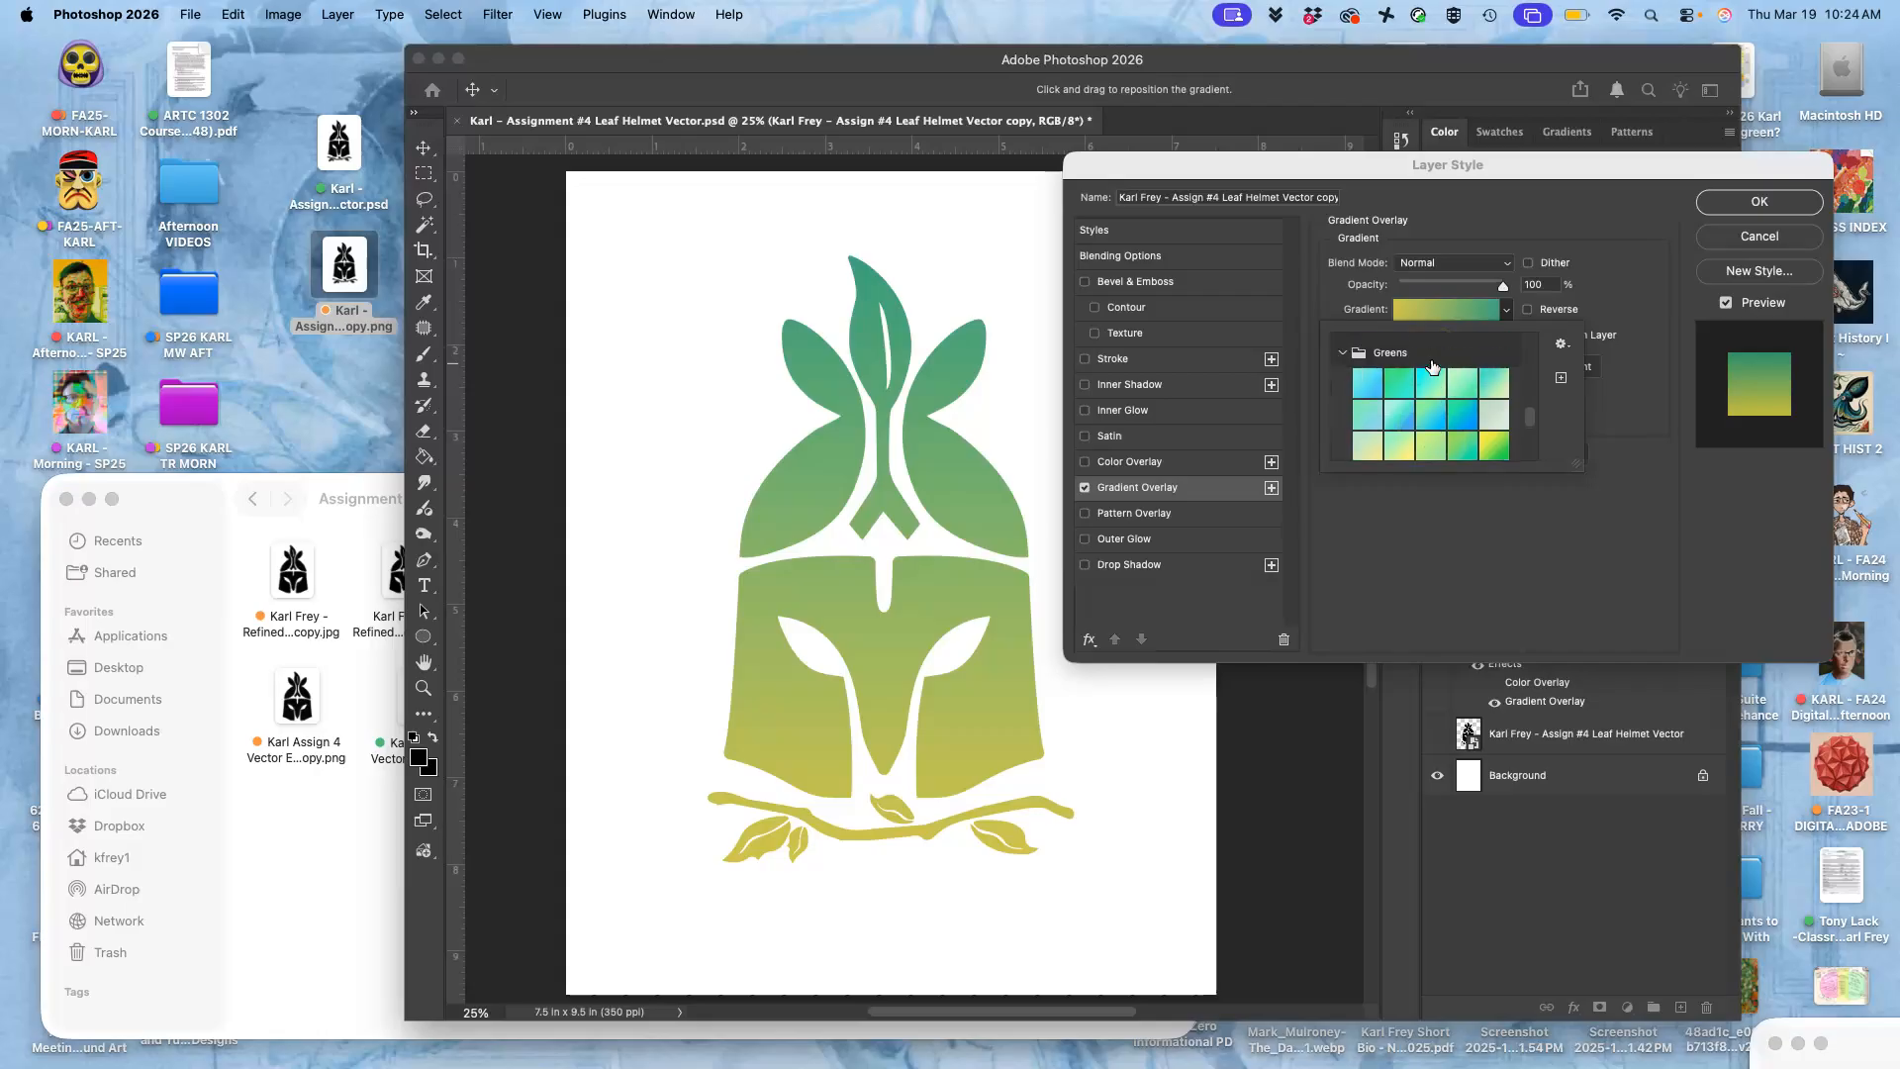
left_click(1635, 452)
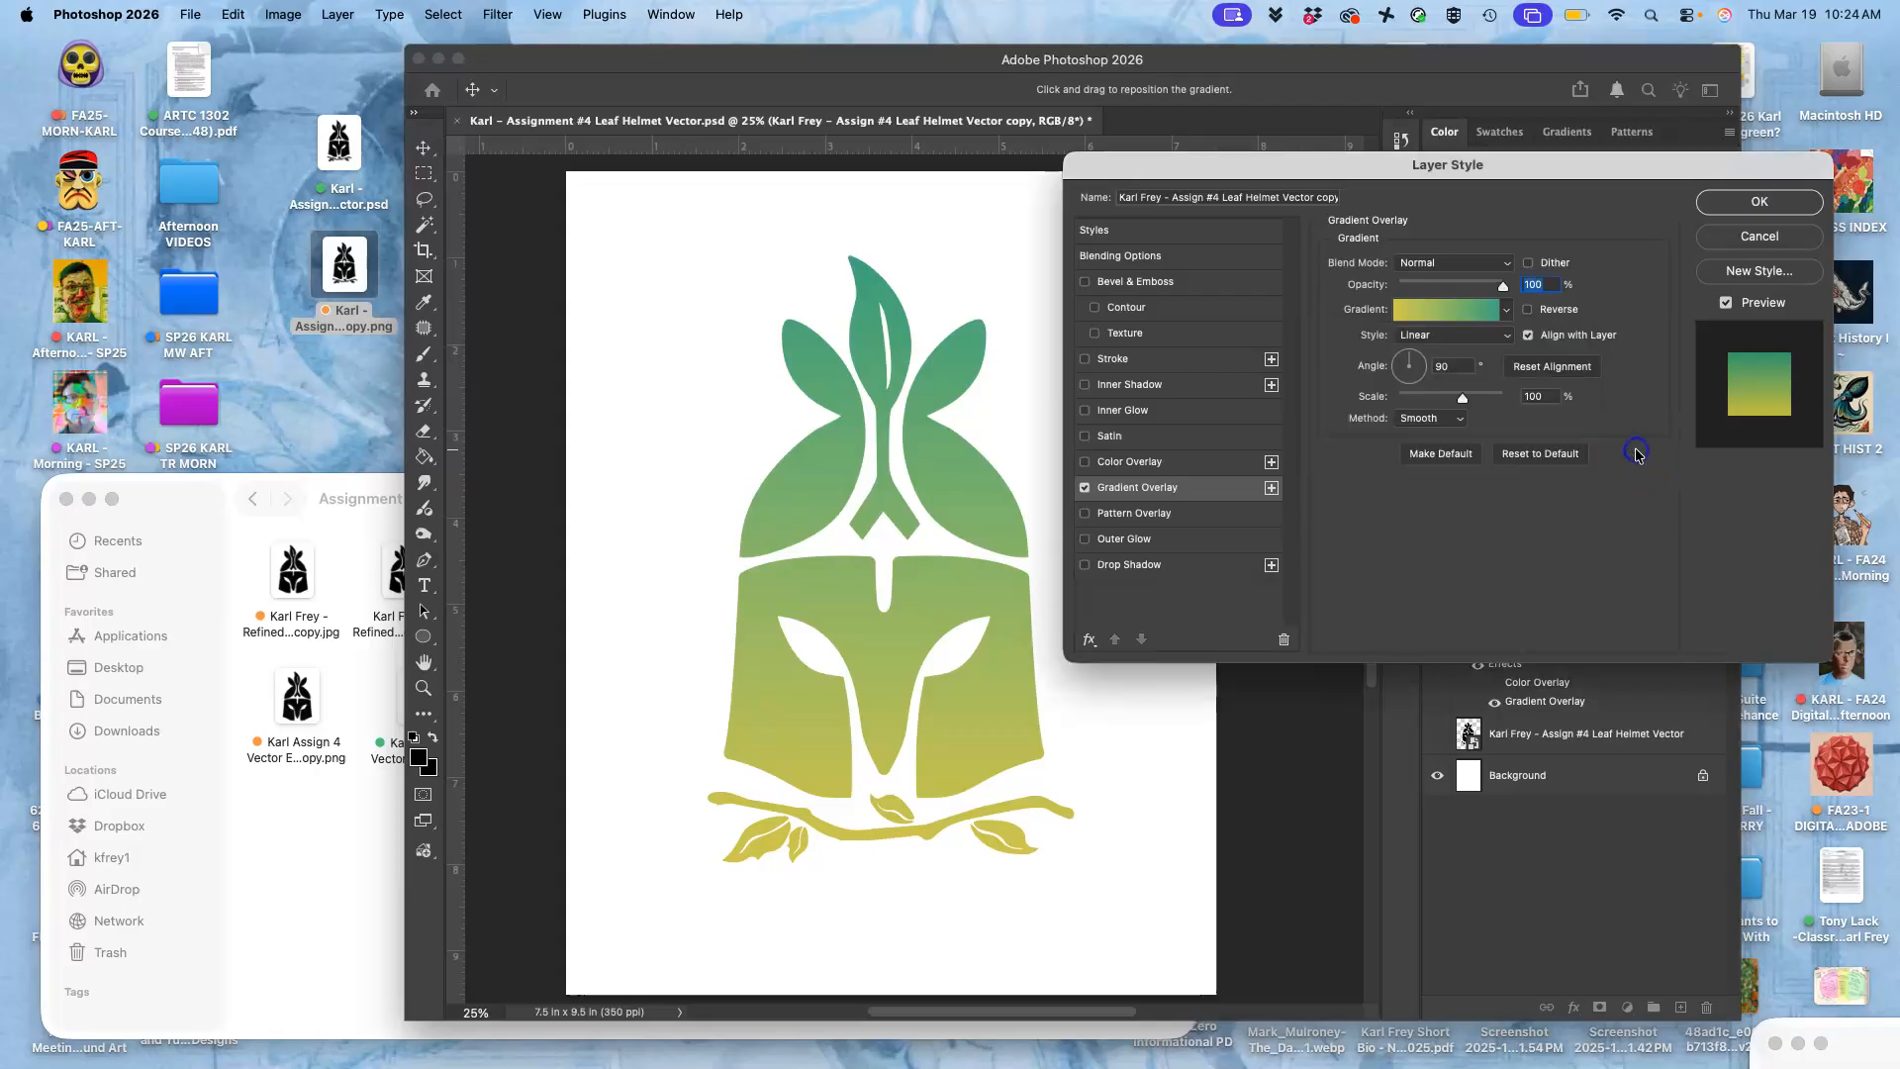
- Add a middle colour stop at location 54 in the overlay gradient and set it to dark green 225948
left_click(1452, 317)
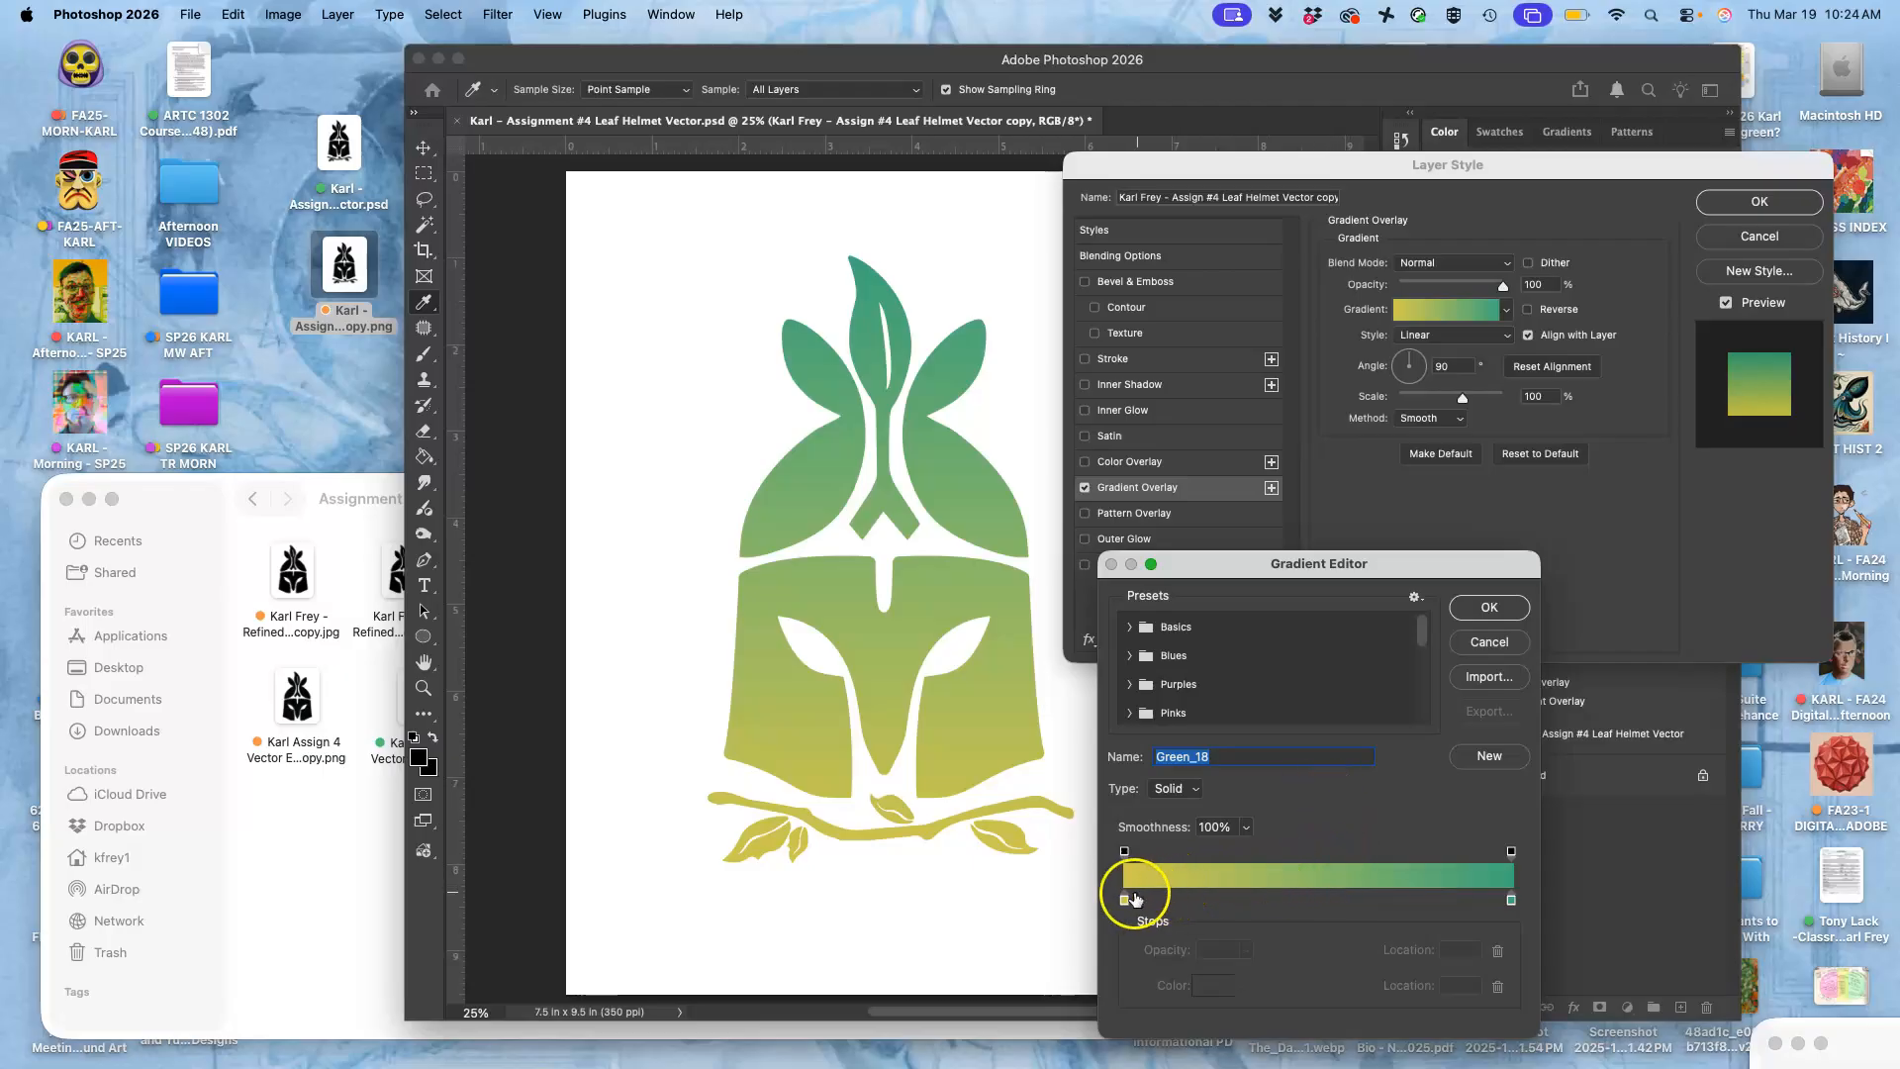
left_click(1336, 897)
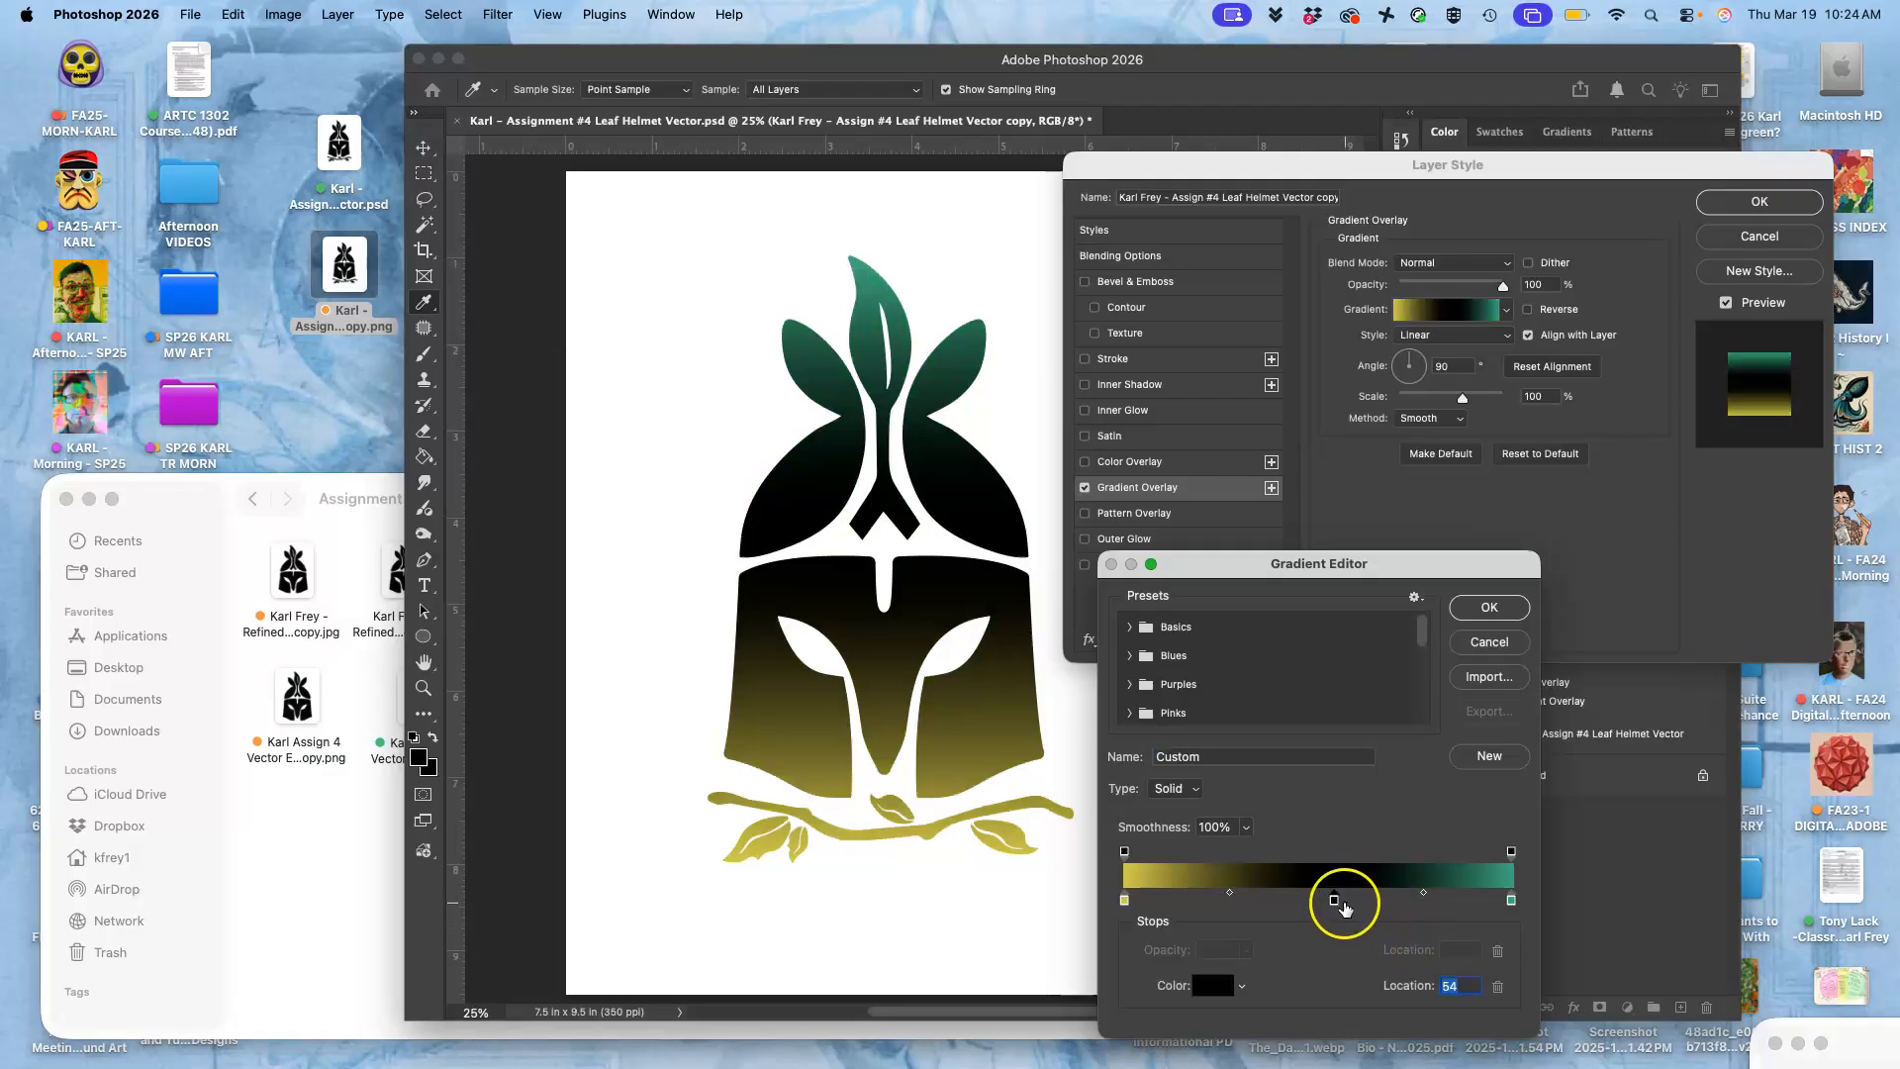
left_click(1213, 986)
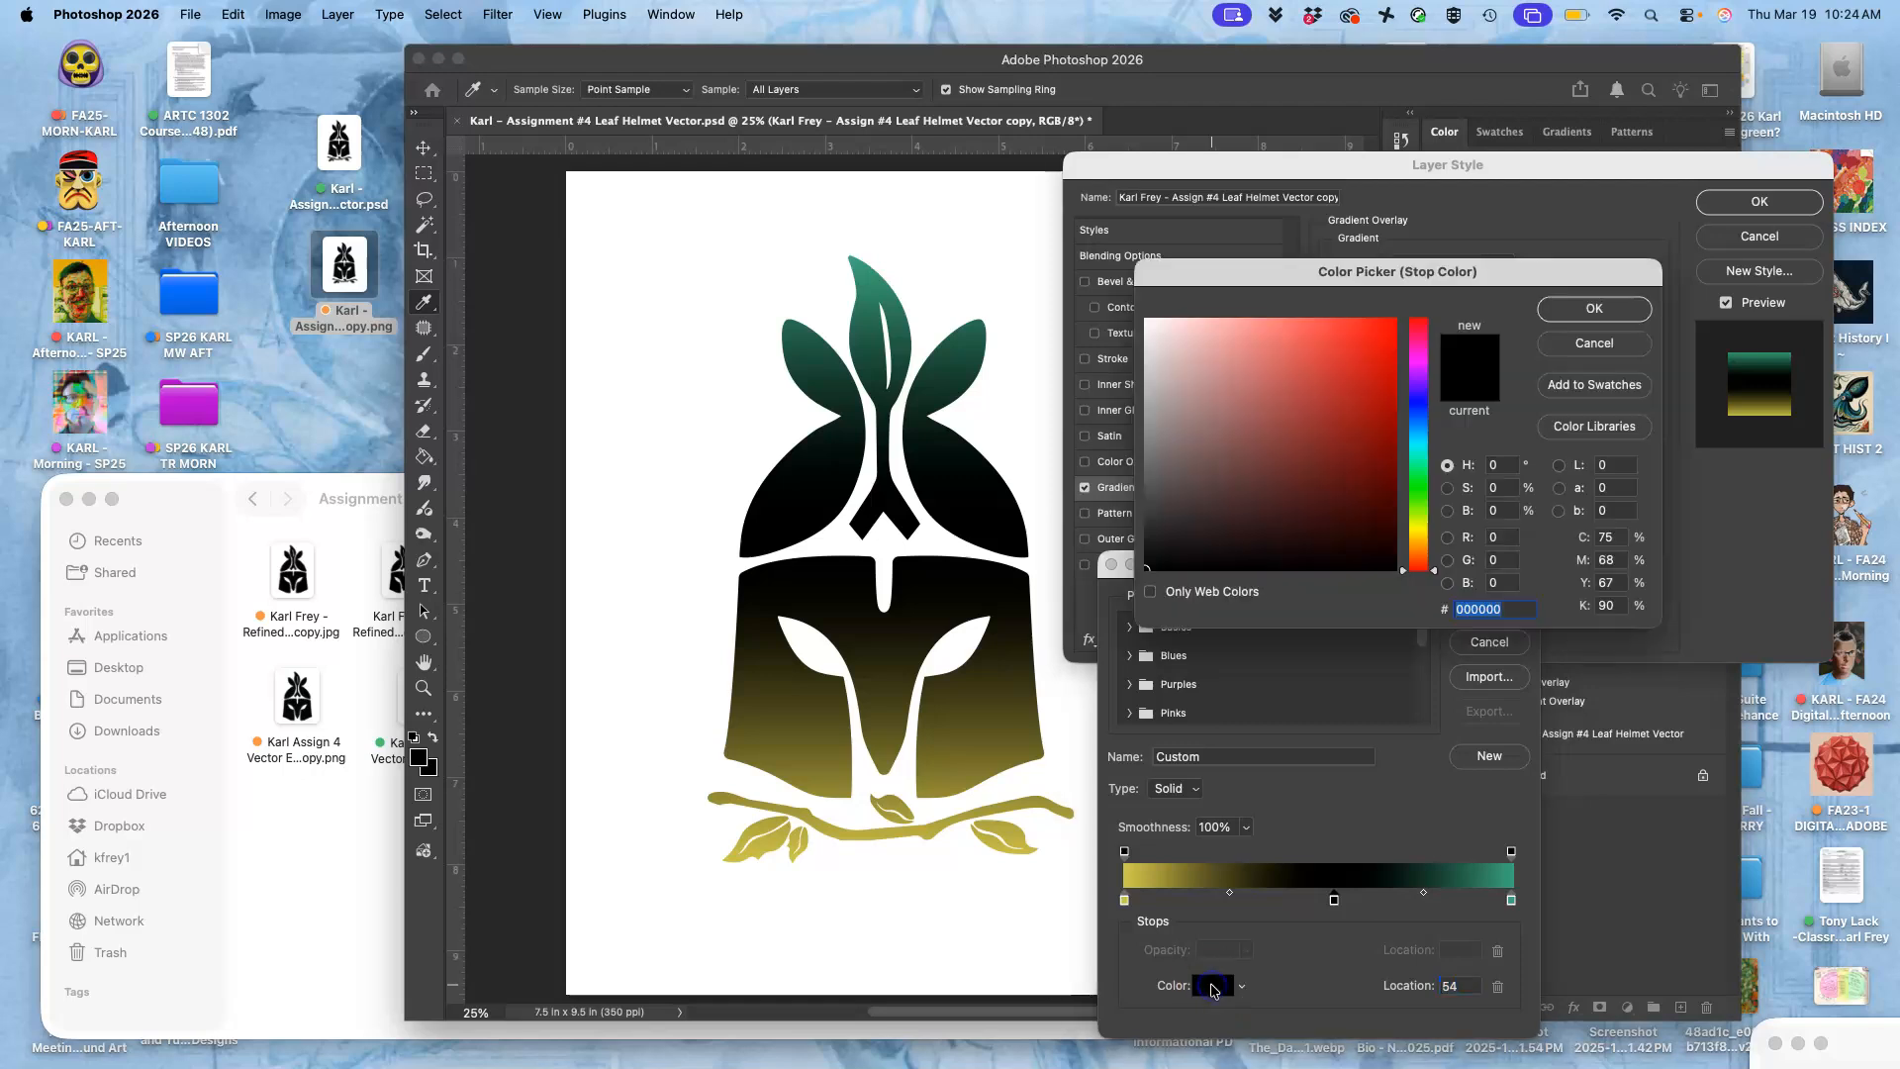
left_click(1421, 414)
mouse_move(1421, 413)
left_mouse_down()
mouse_move(1421, 478)
mouse_move(1423, 450)
left_mouse_up()
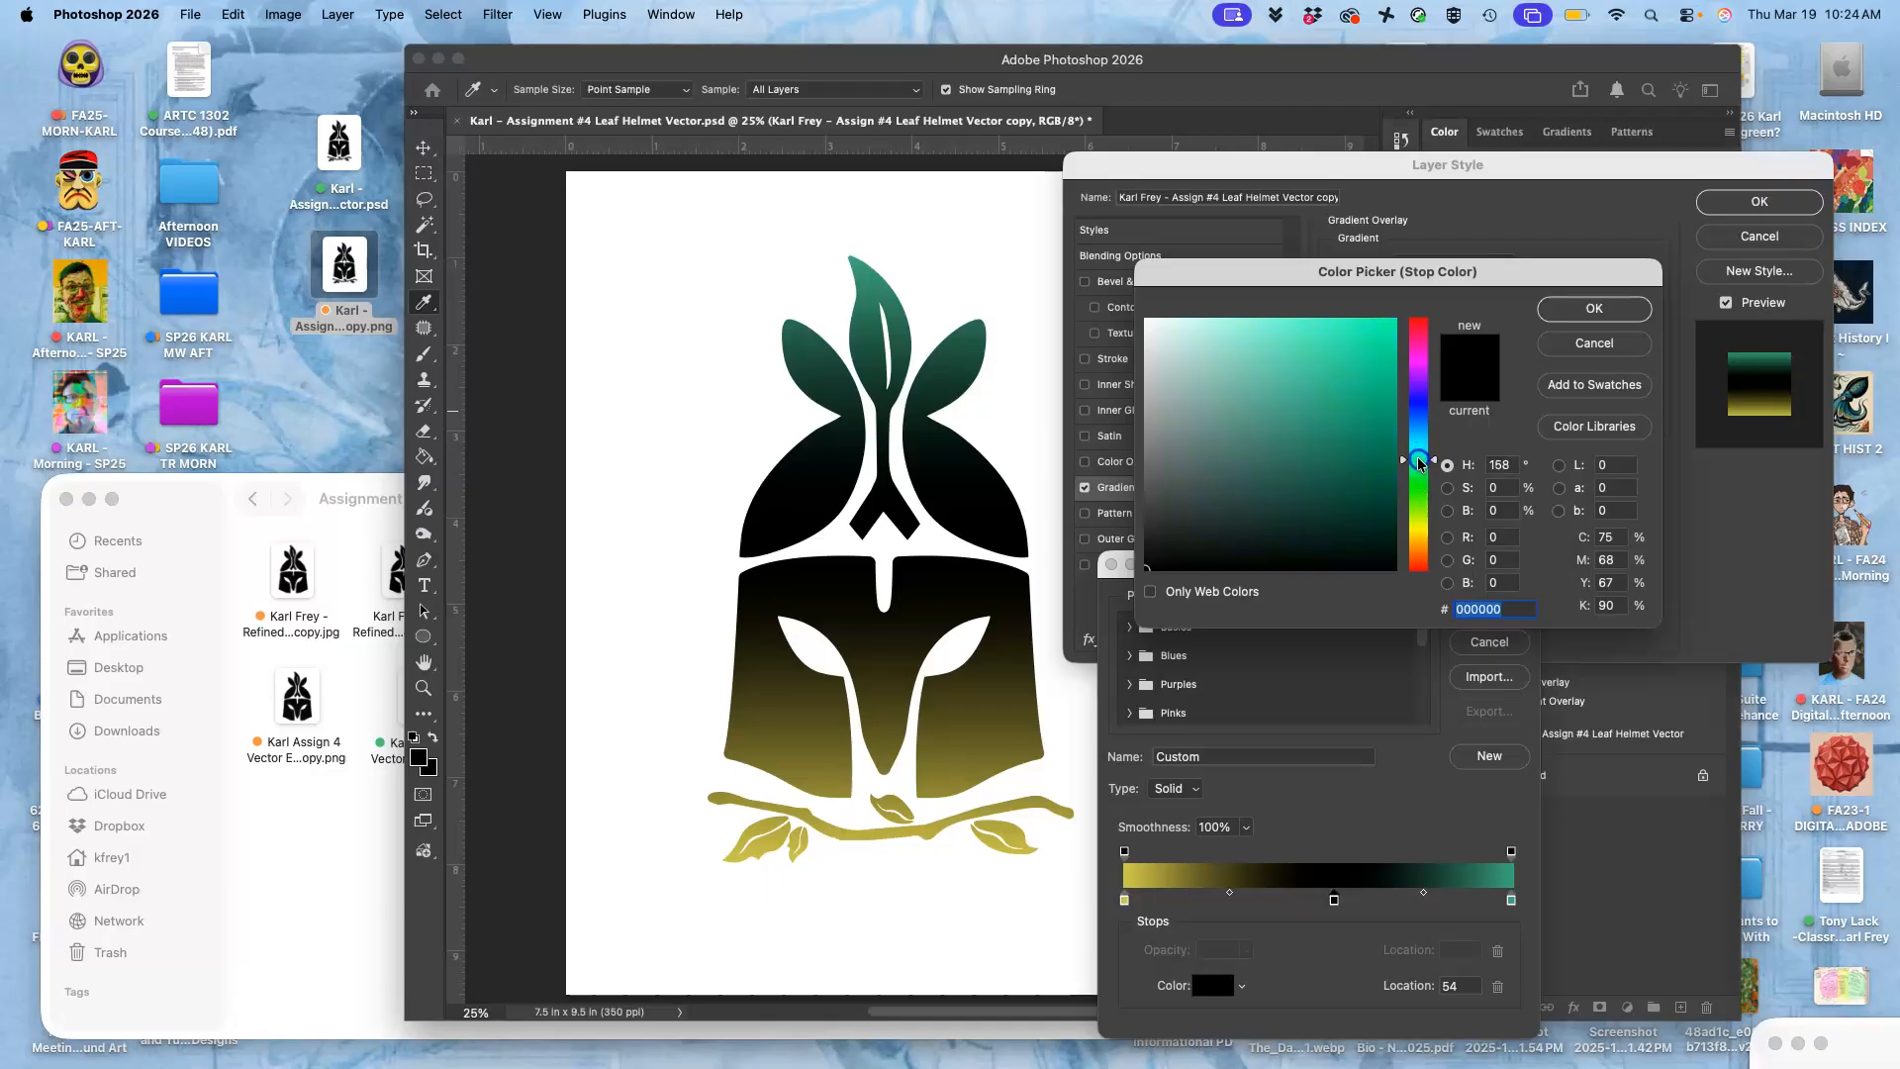
left_click(1265, 407)
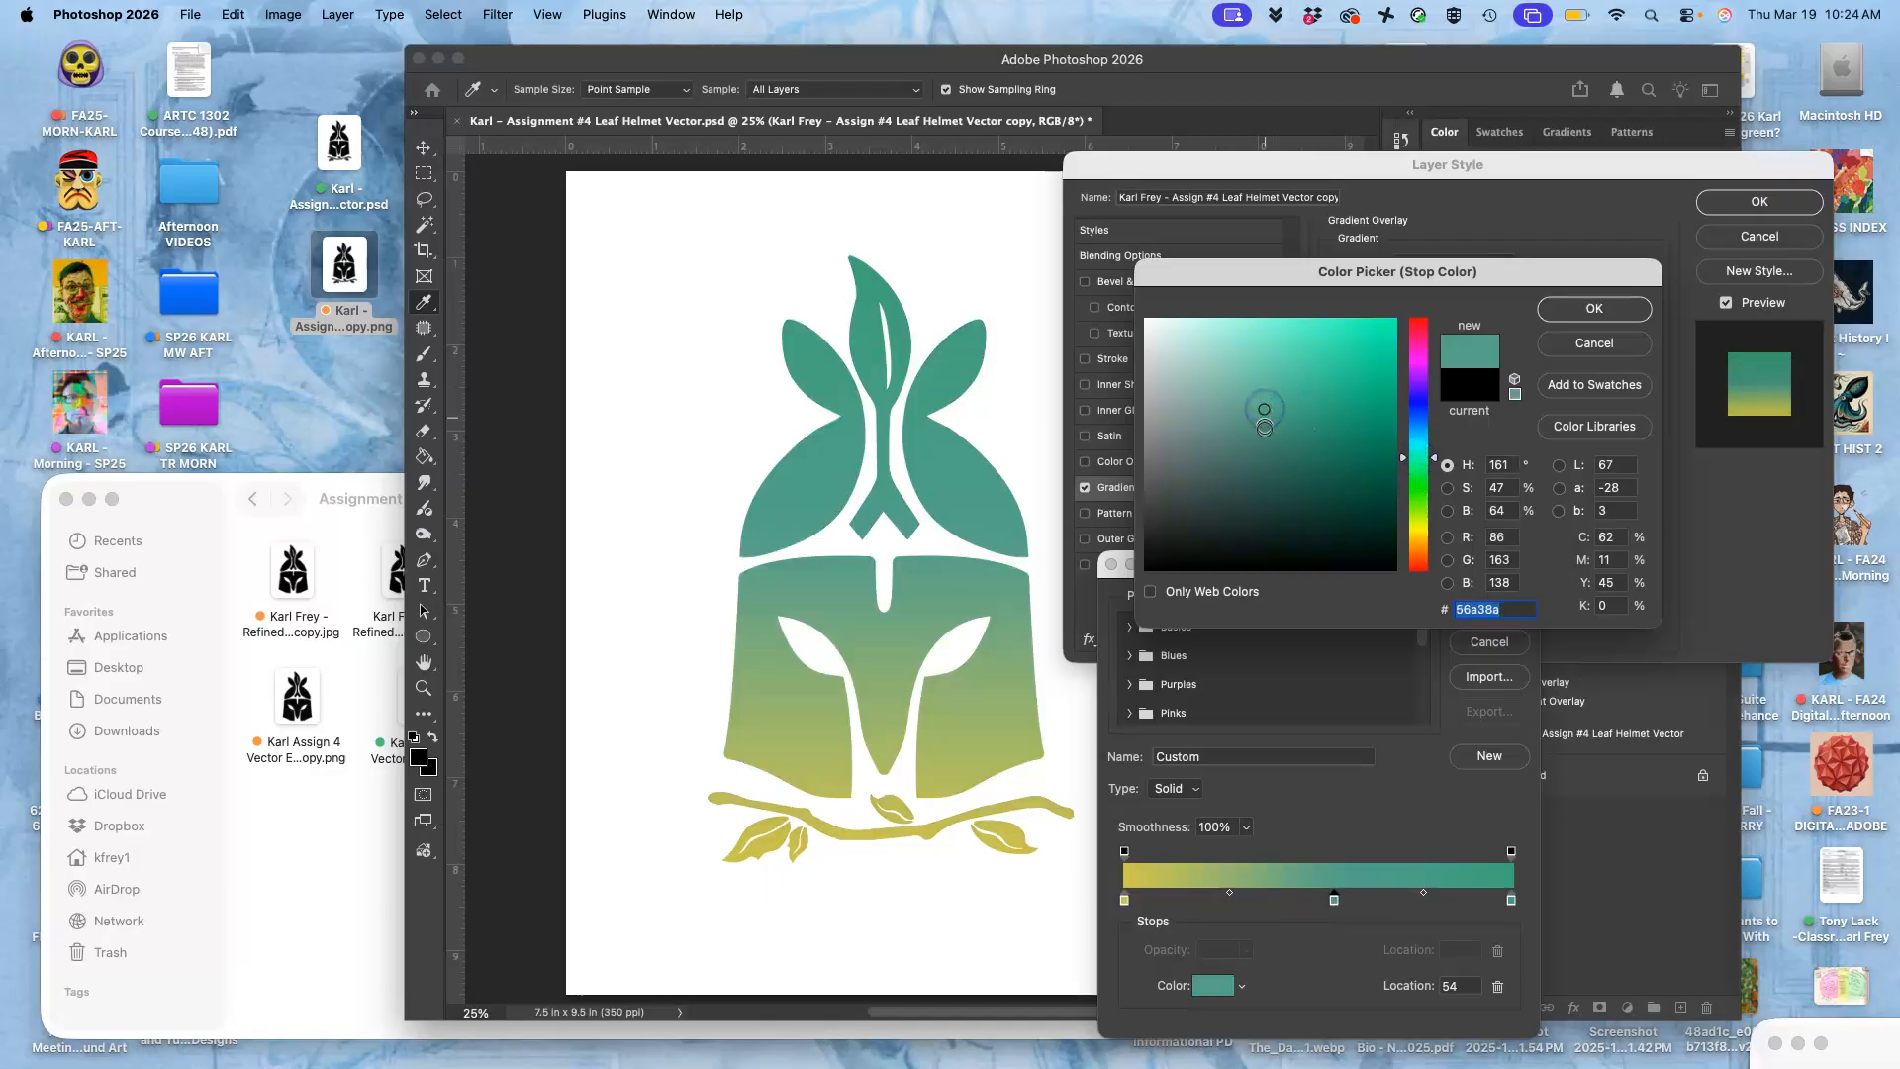
left_click(1262, 445)
left_click(1304, 469)
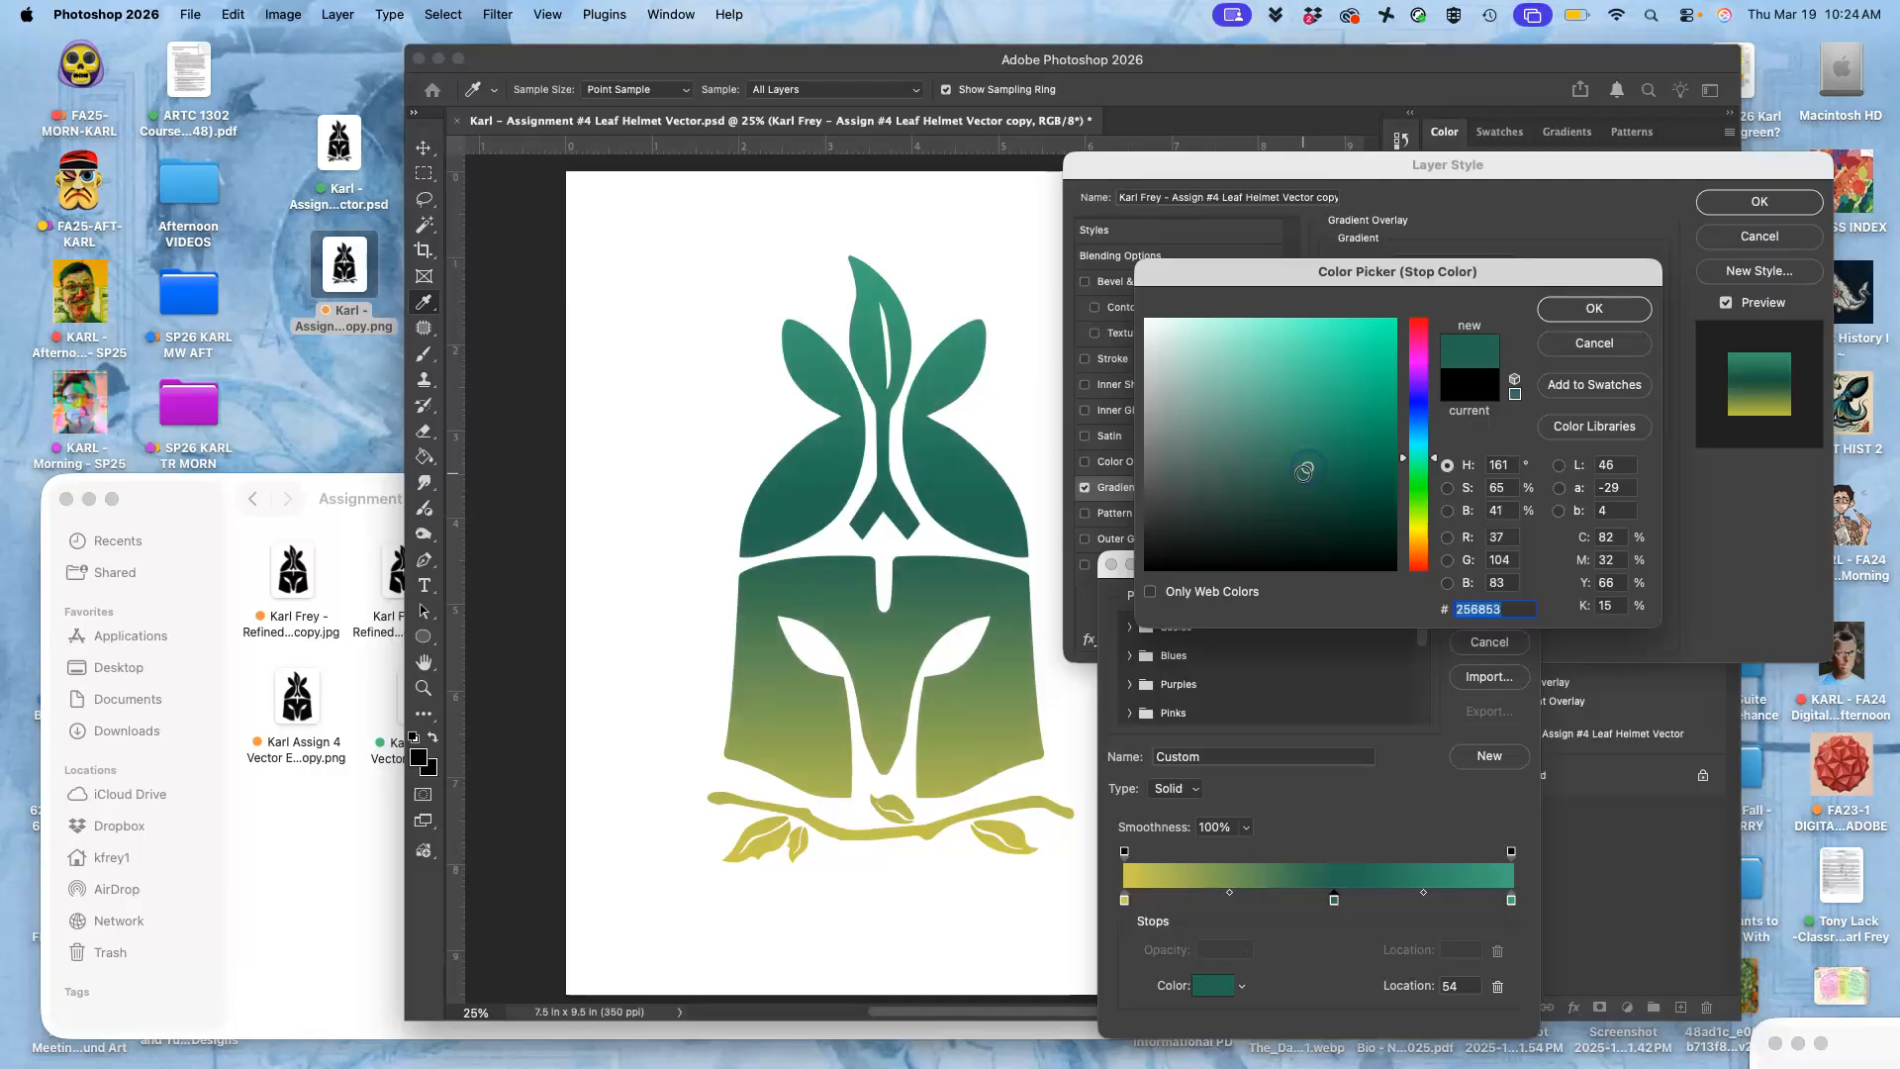
left_click(1300, 481)
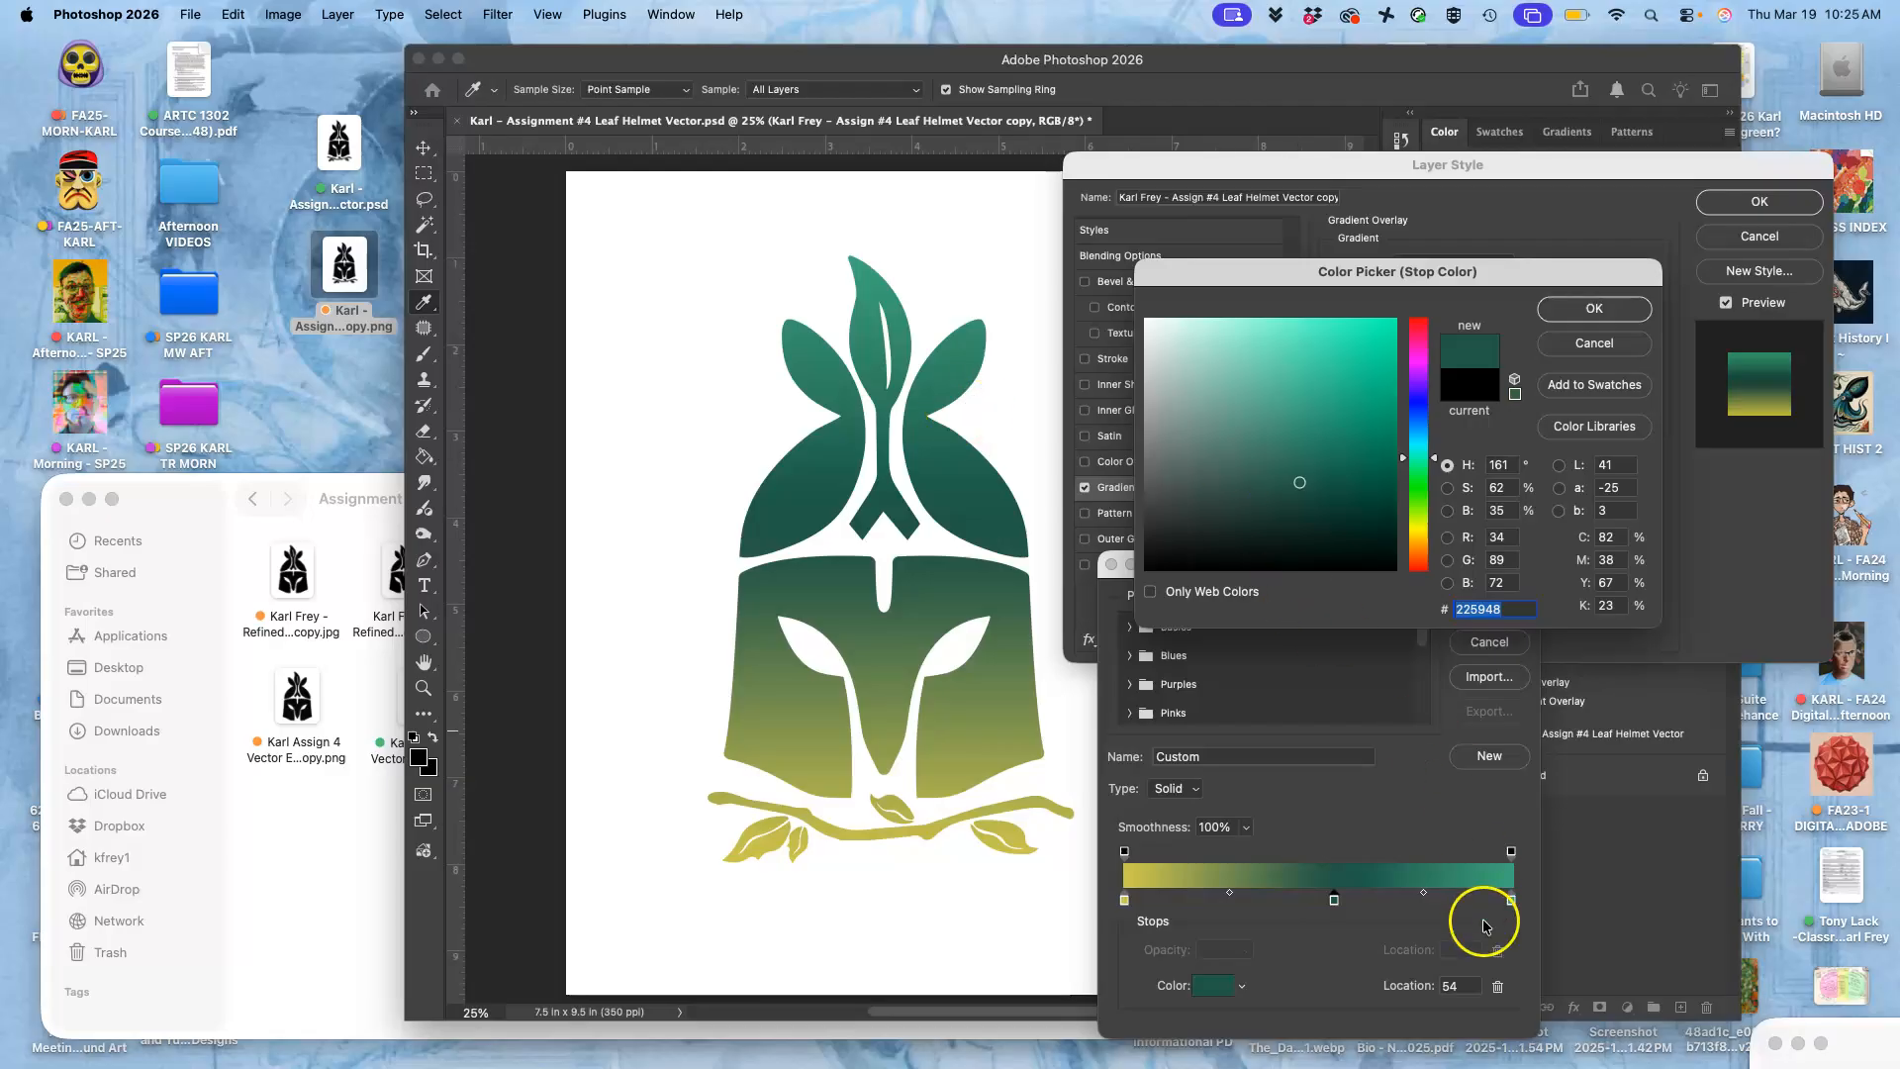
left_click(1510, 901)
left_click(1593, 310)
- Add another teal colour stop to the gradient between the dark green middle stop and the teal end stop
left_click(1510, 901)
left_click(1511, 900)
left_click_drag(1496, 902, 1456, 901)
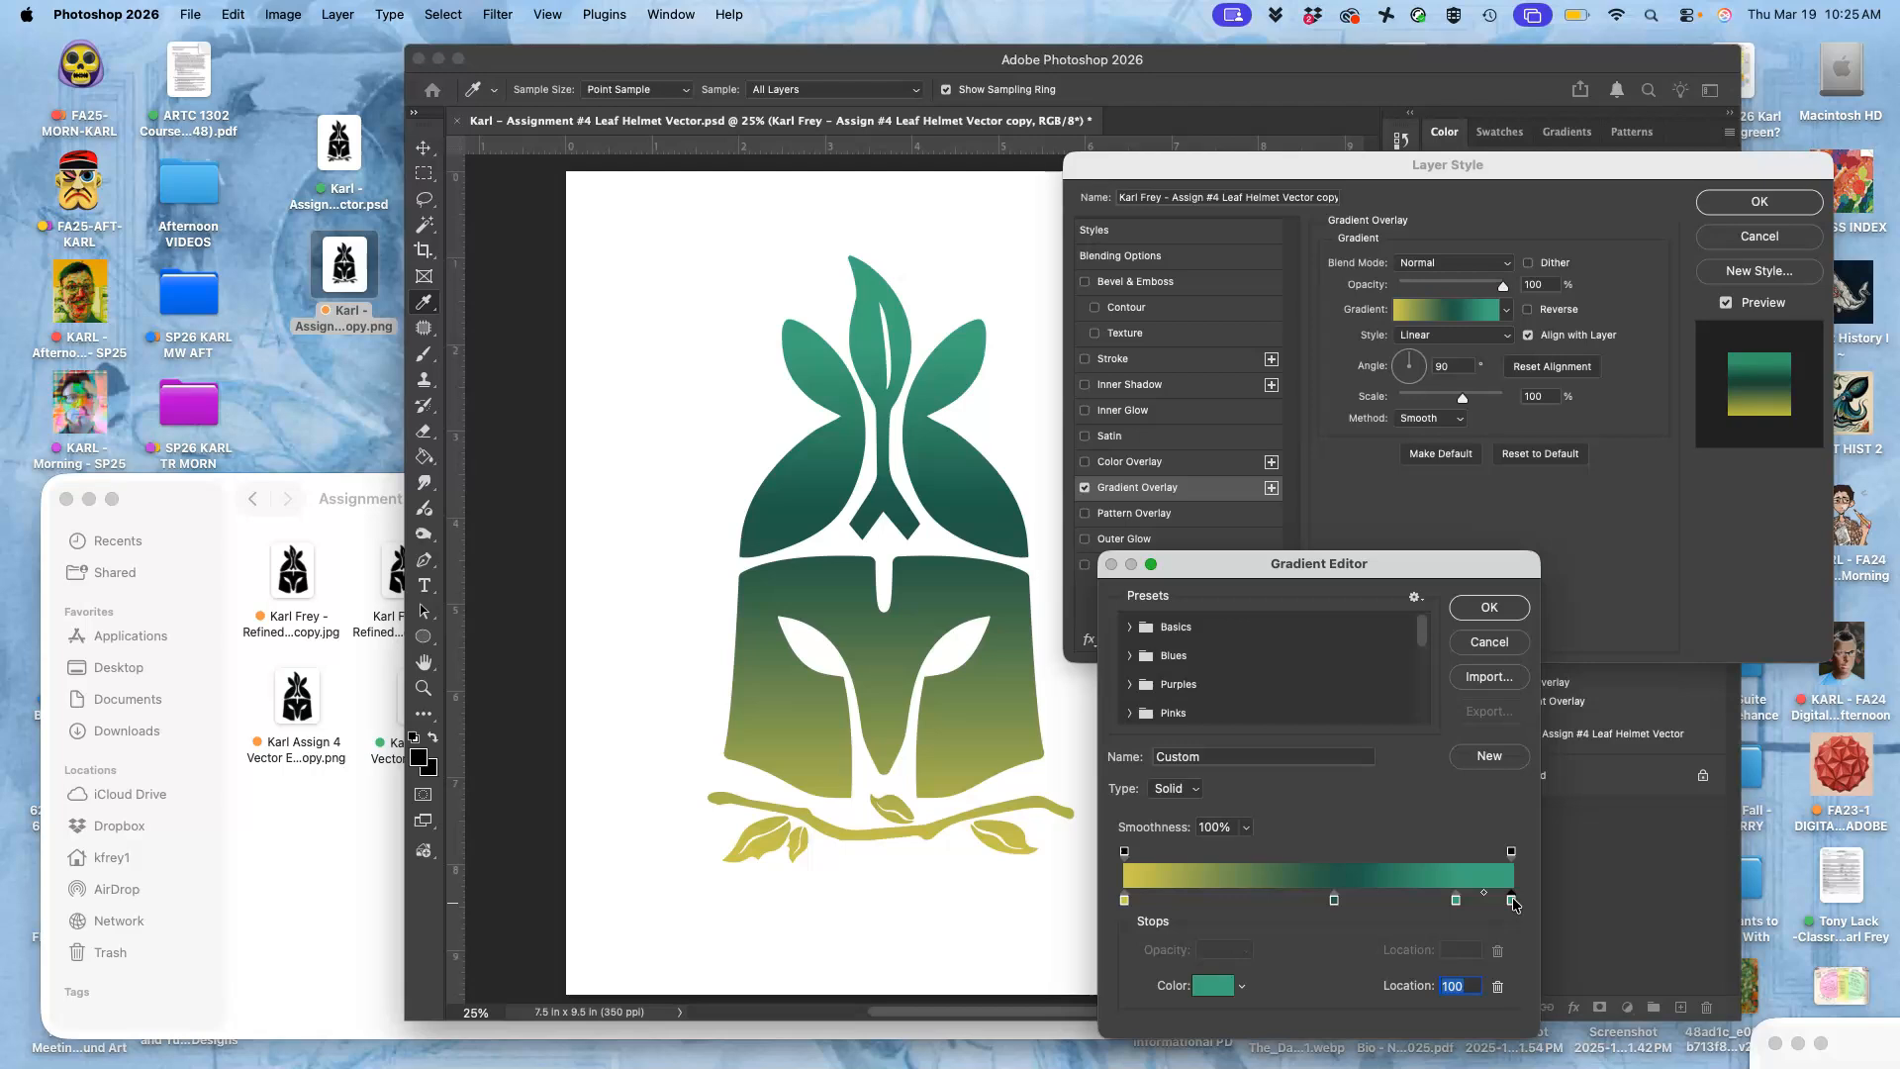
- Set the gradient's end stop at location 100 to olive green 87a83f and accept the custom gradient
left_click(1213, 985)
left_click(1422, 503)
left_click_drag(1422, 507, 1420, 517)
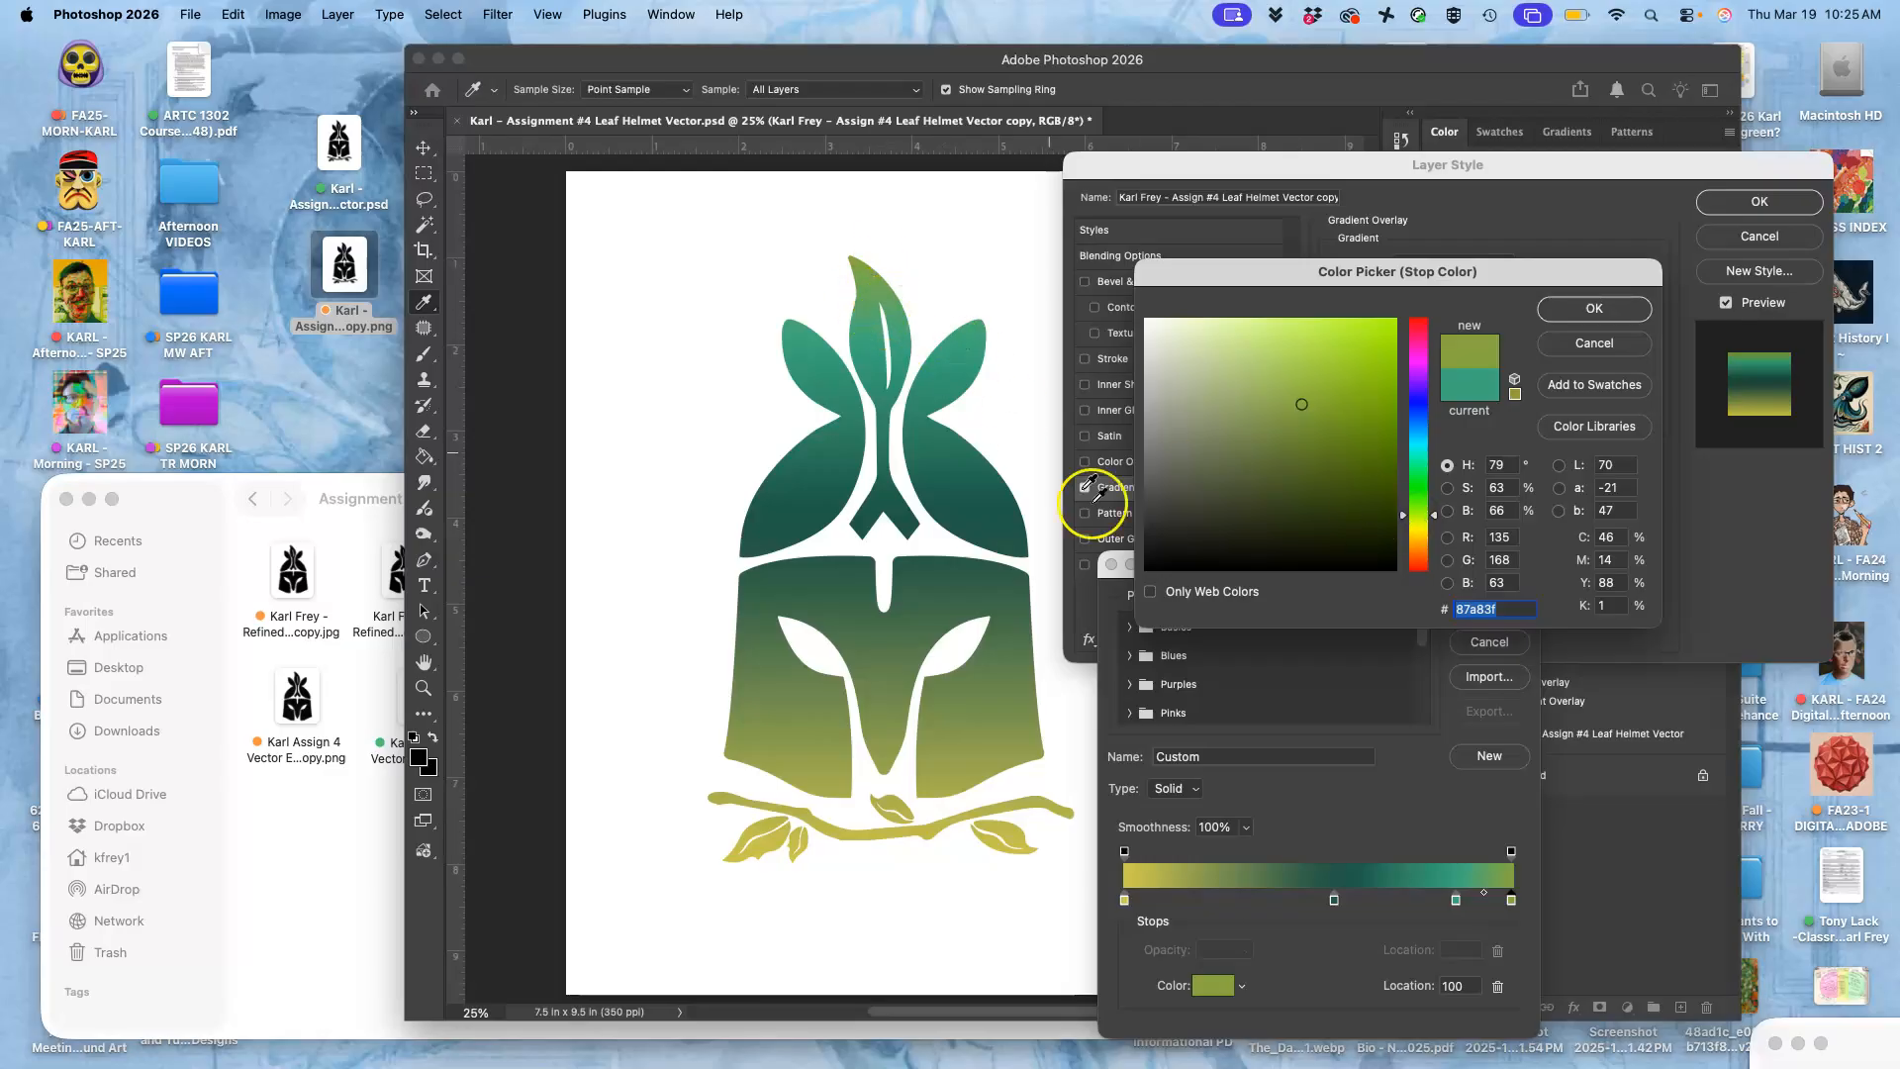
left_click(1595, 308)
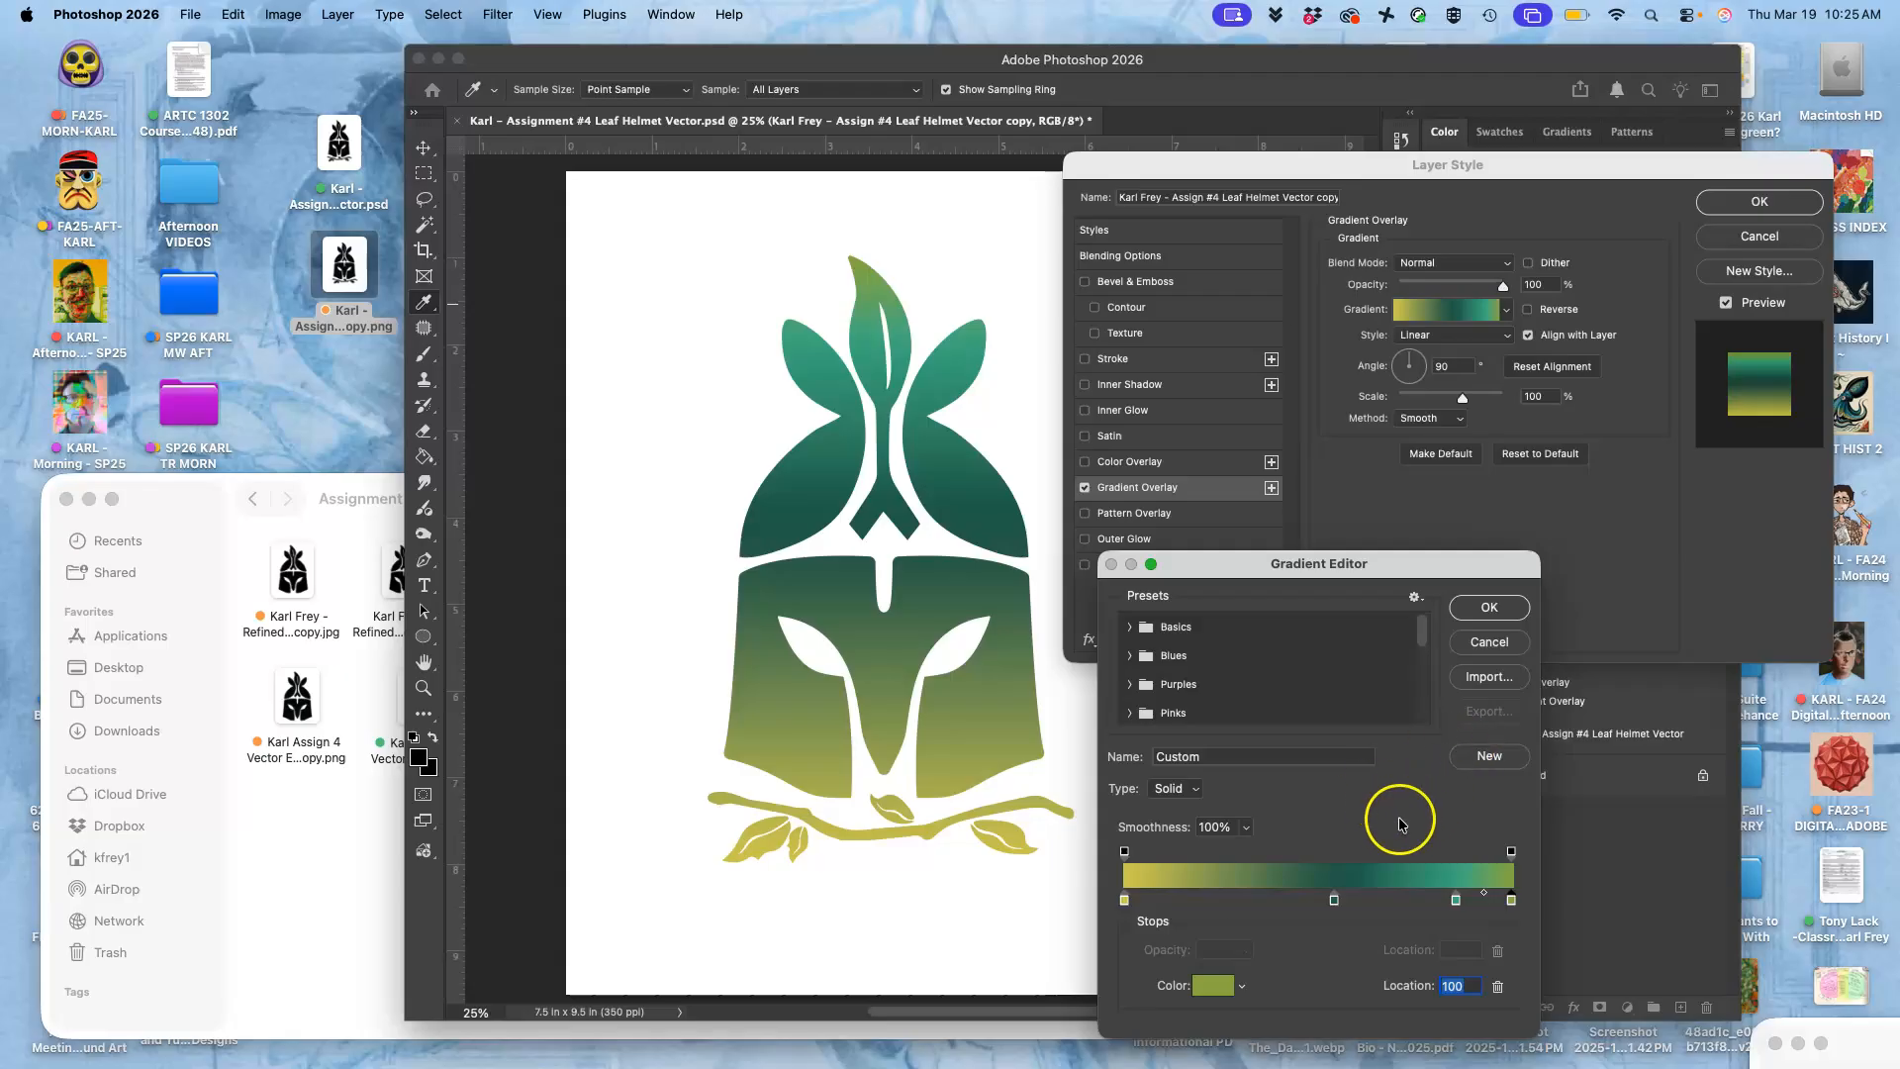
left_click(1481, 607)
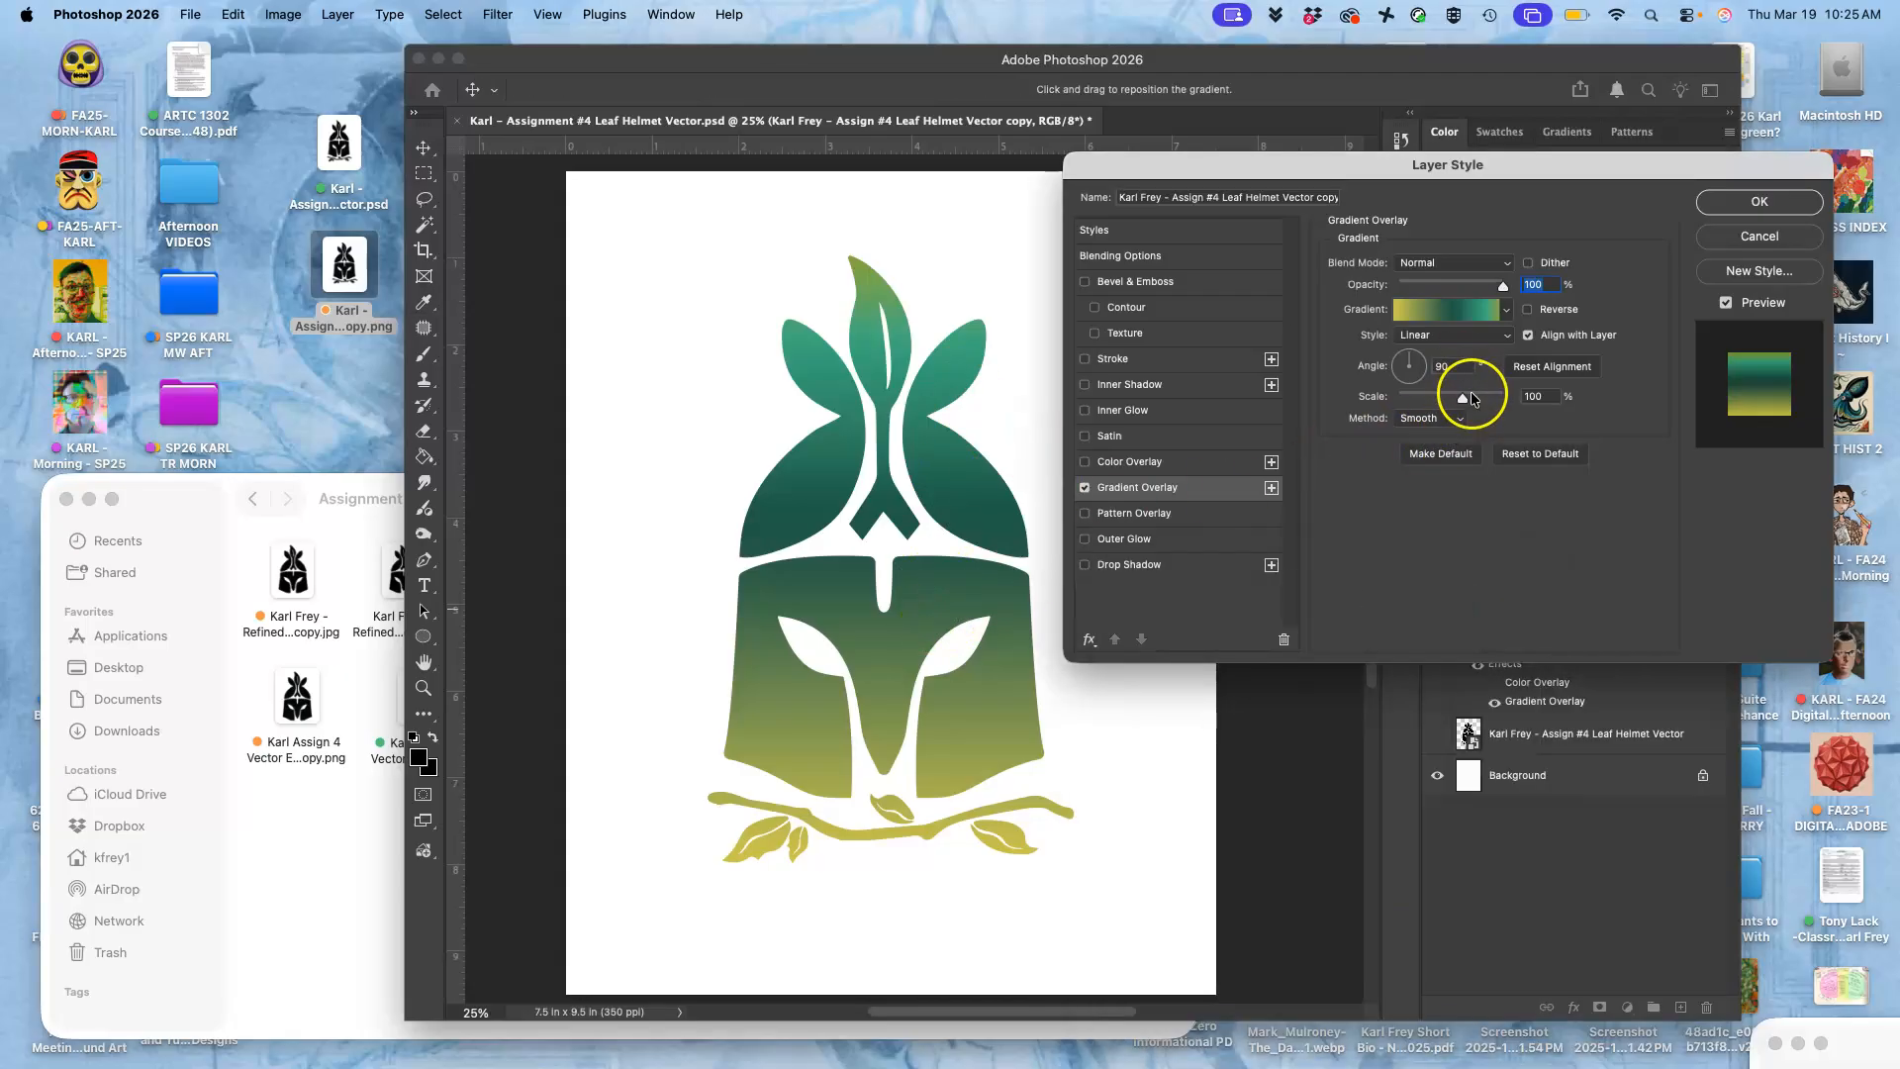
- Set the Gradient Overlay's scale to 72% and opacity to 85%, and apply the layer style
mouse_move(1462, 397)
left_mouse_down()
mouse_move(1398, 403)
mouse_move(1521, 423)
mouse_move(1435, 419)
left_mouse_up()
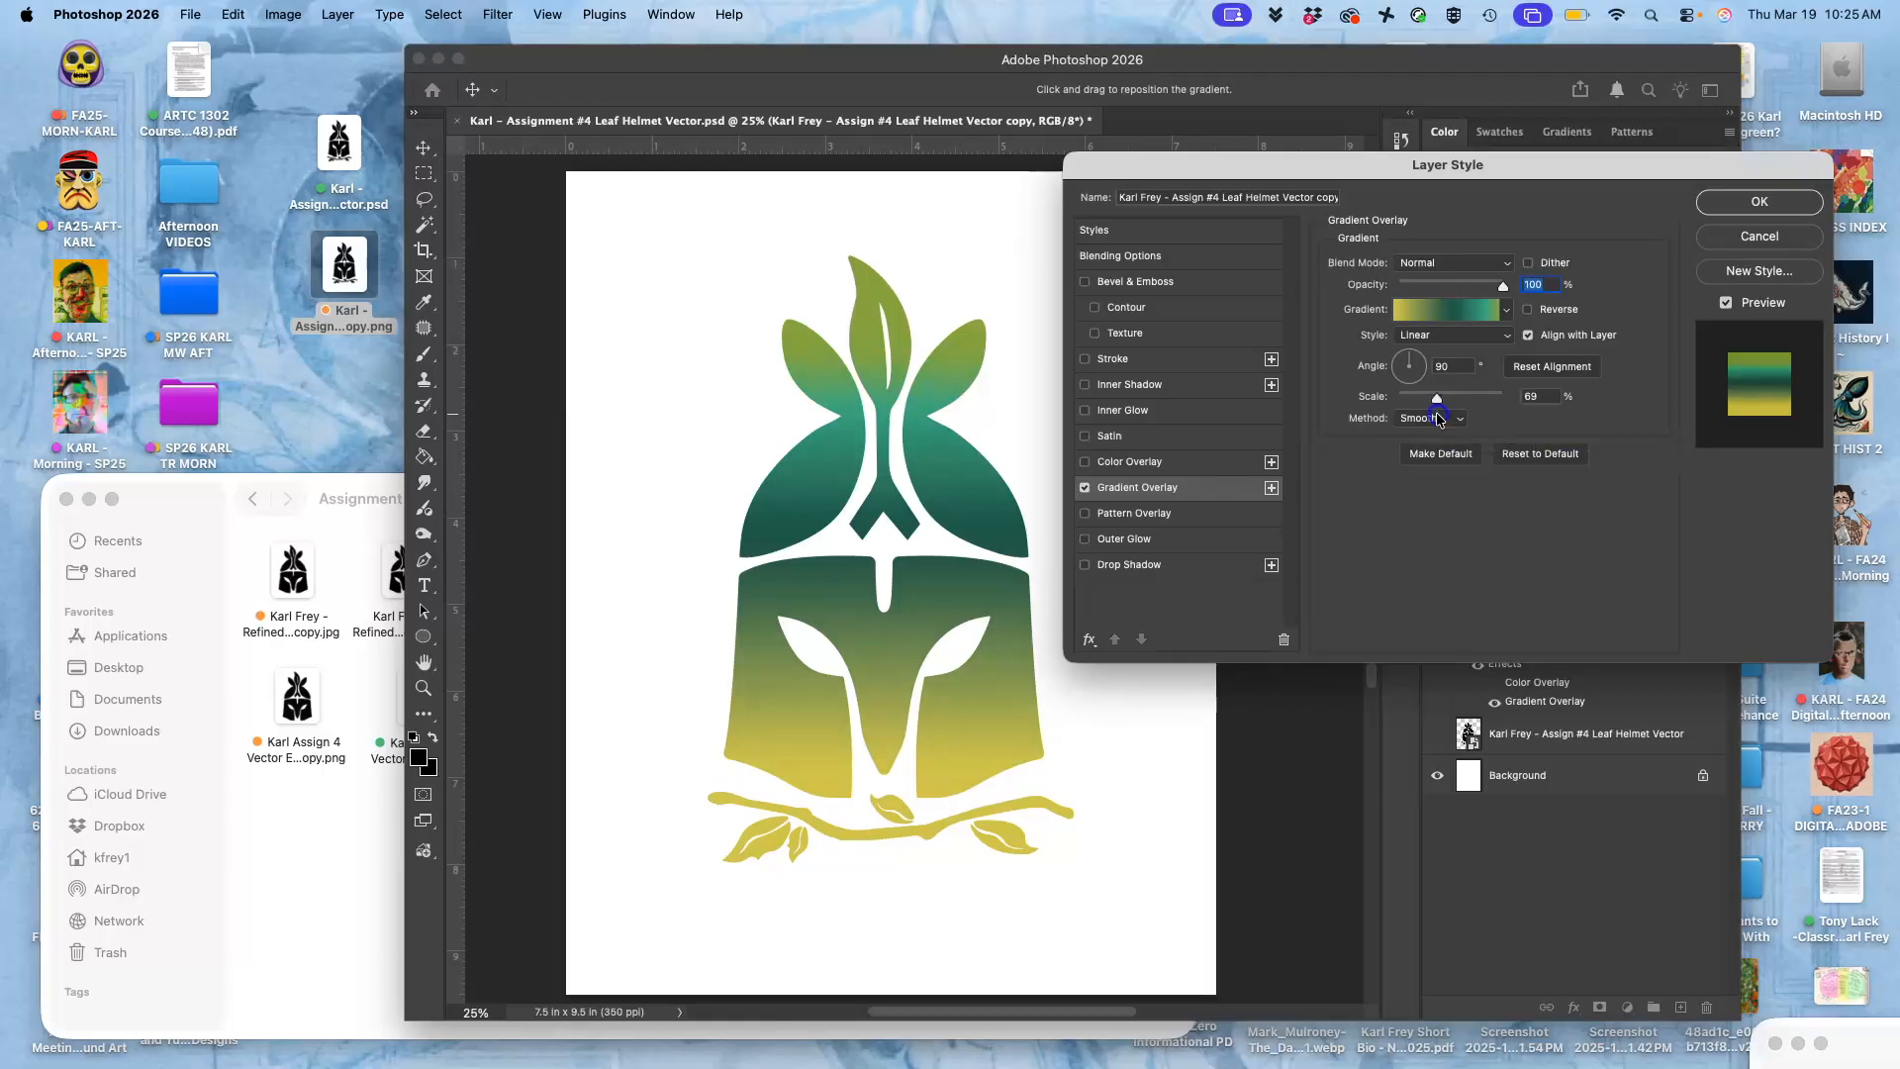
left_click_drag(1440, 418, 1441, 417)
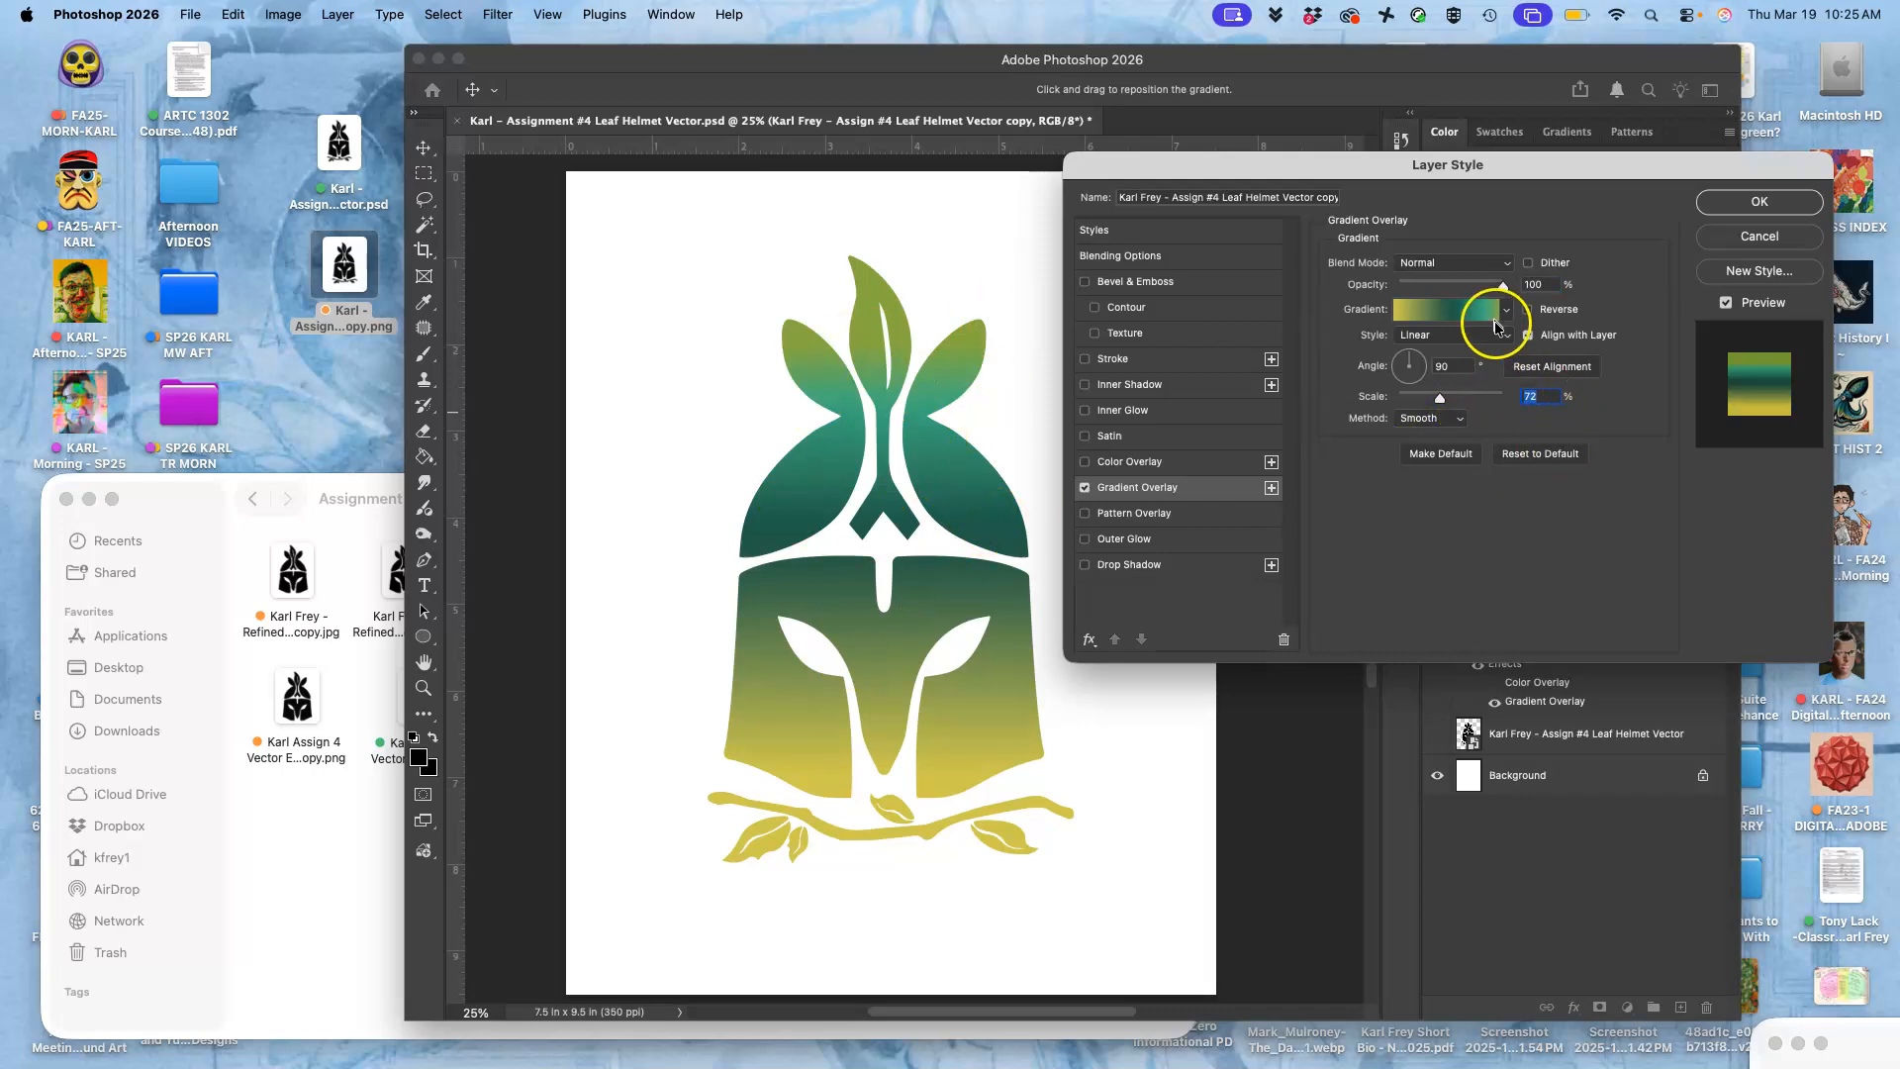
mouse_move(1501, 290)
left_mouse_down()
mouse_move(1413, 304)
mouse_move(1489, 301)
left_mouse_up()
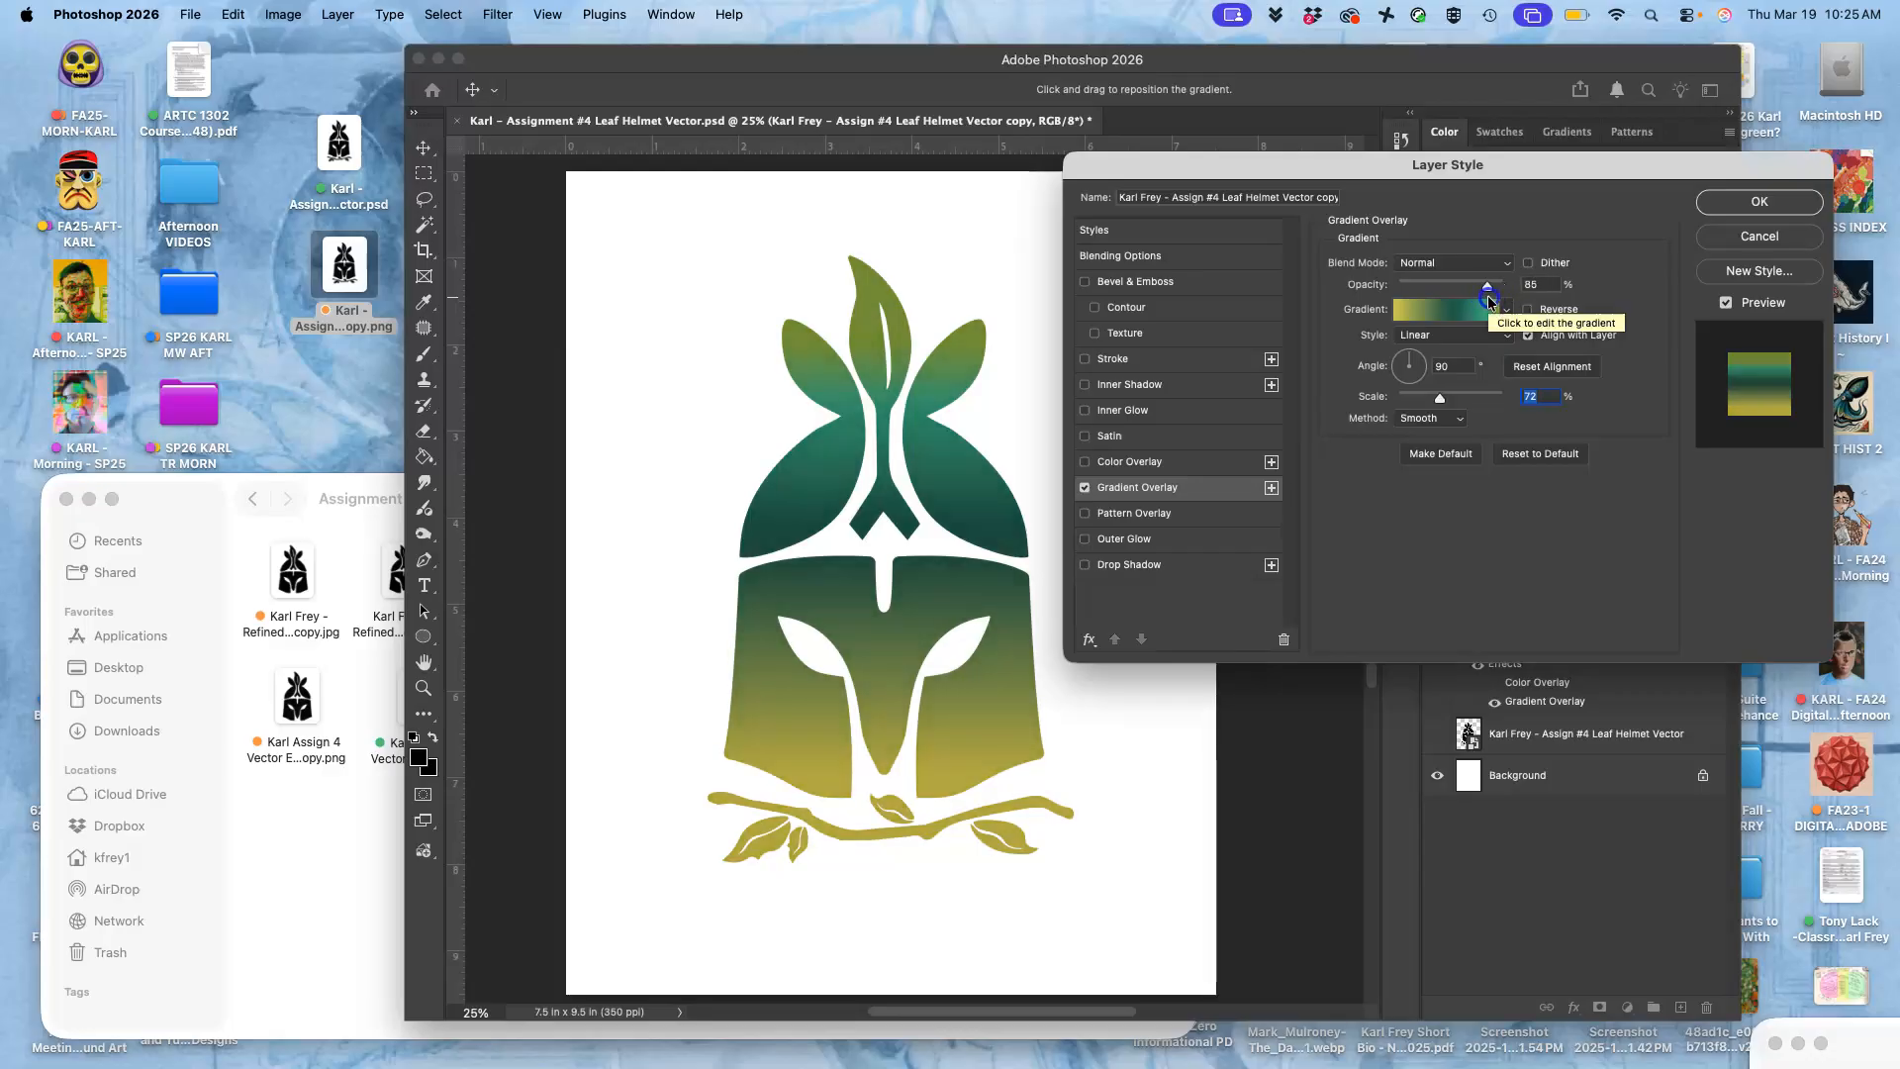
left_click(1489, 299)
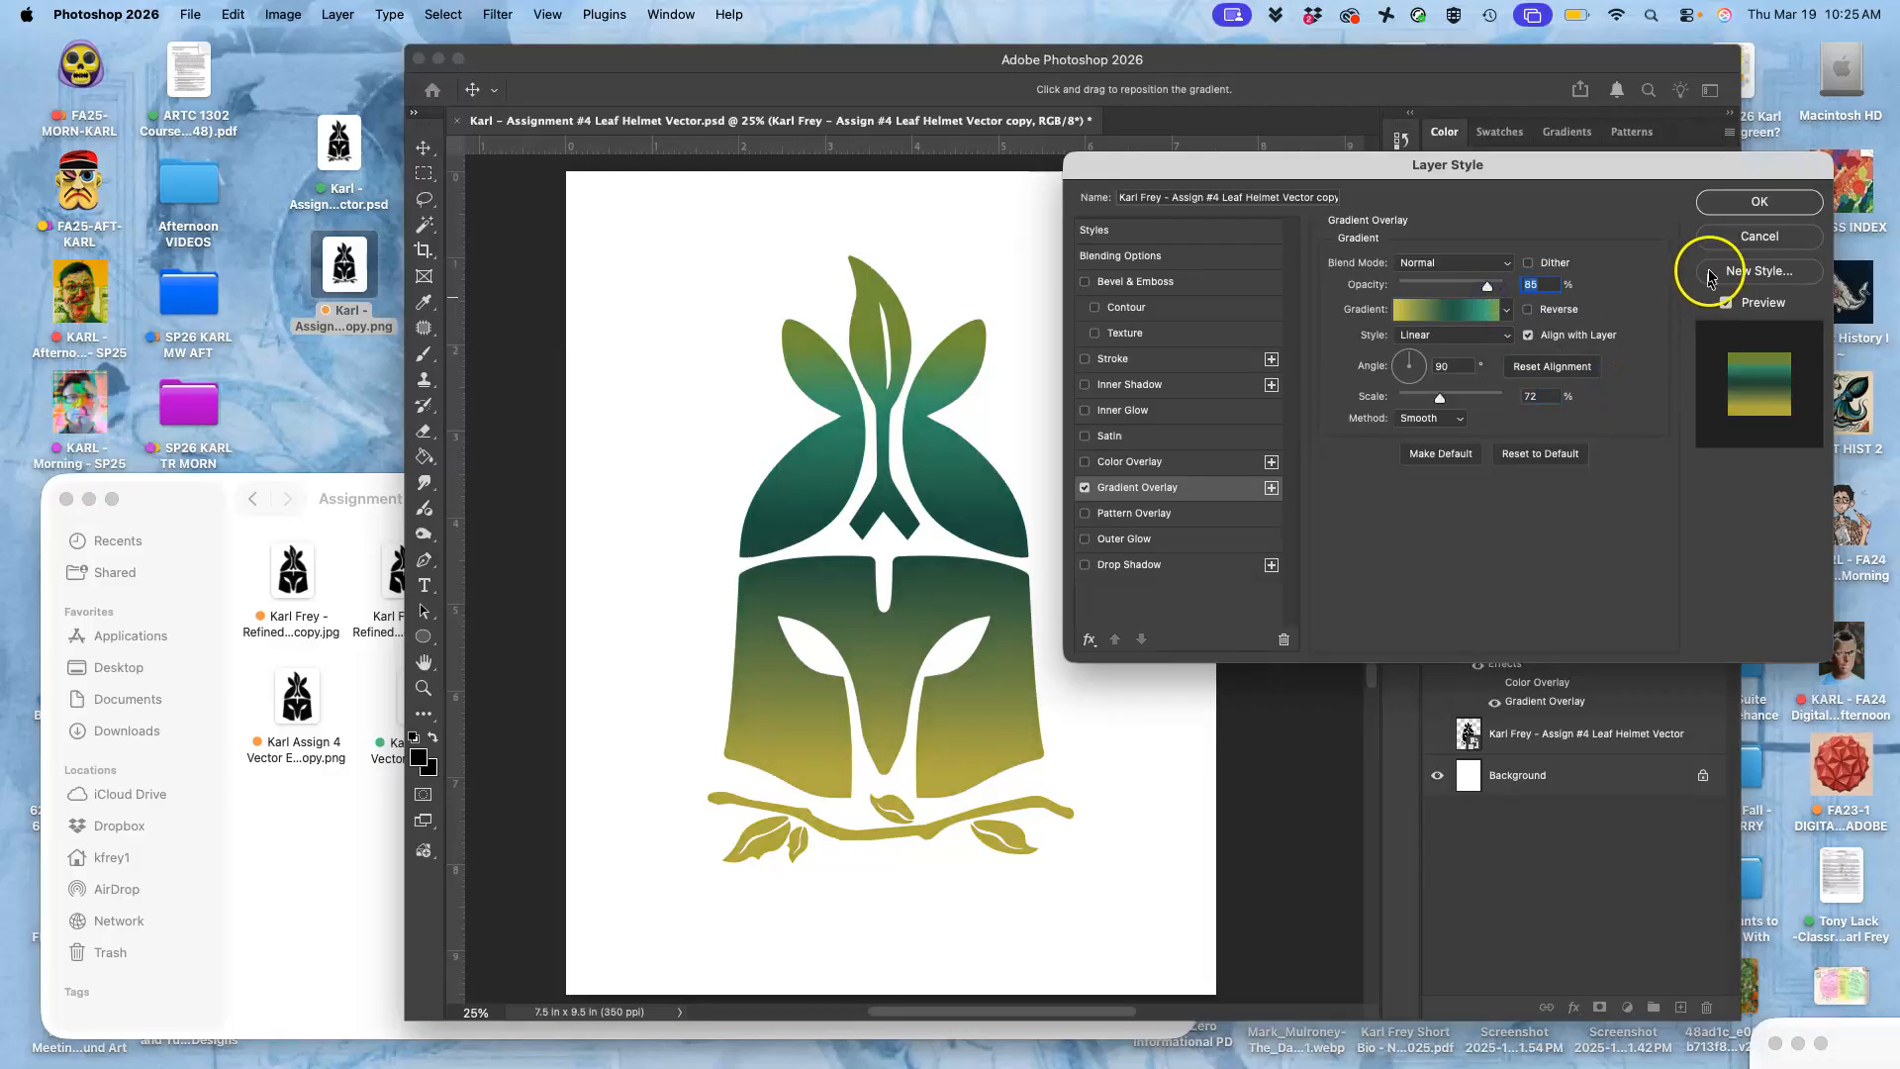
left_click(1760, 201)
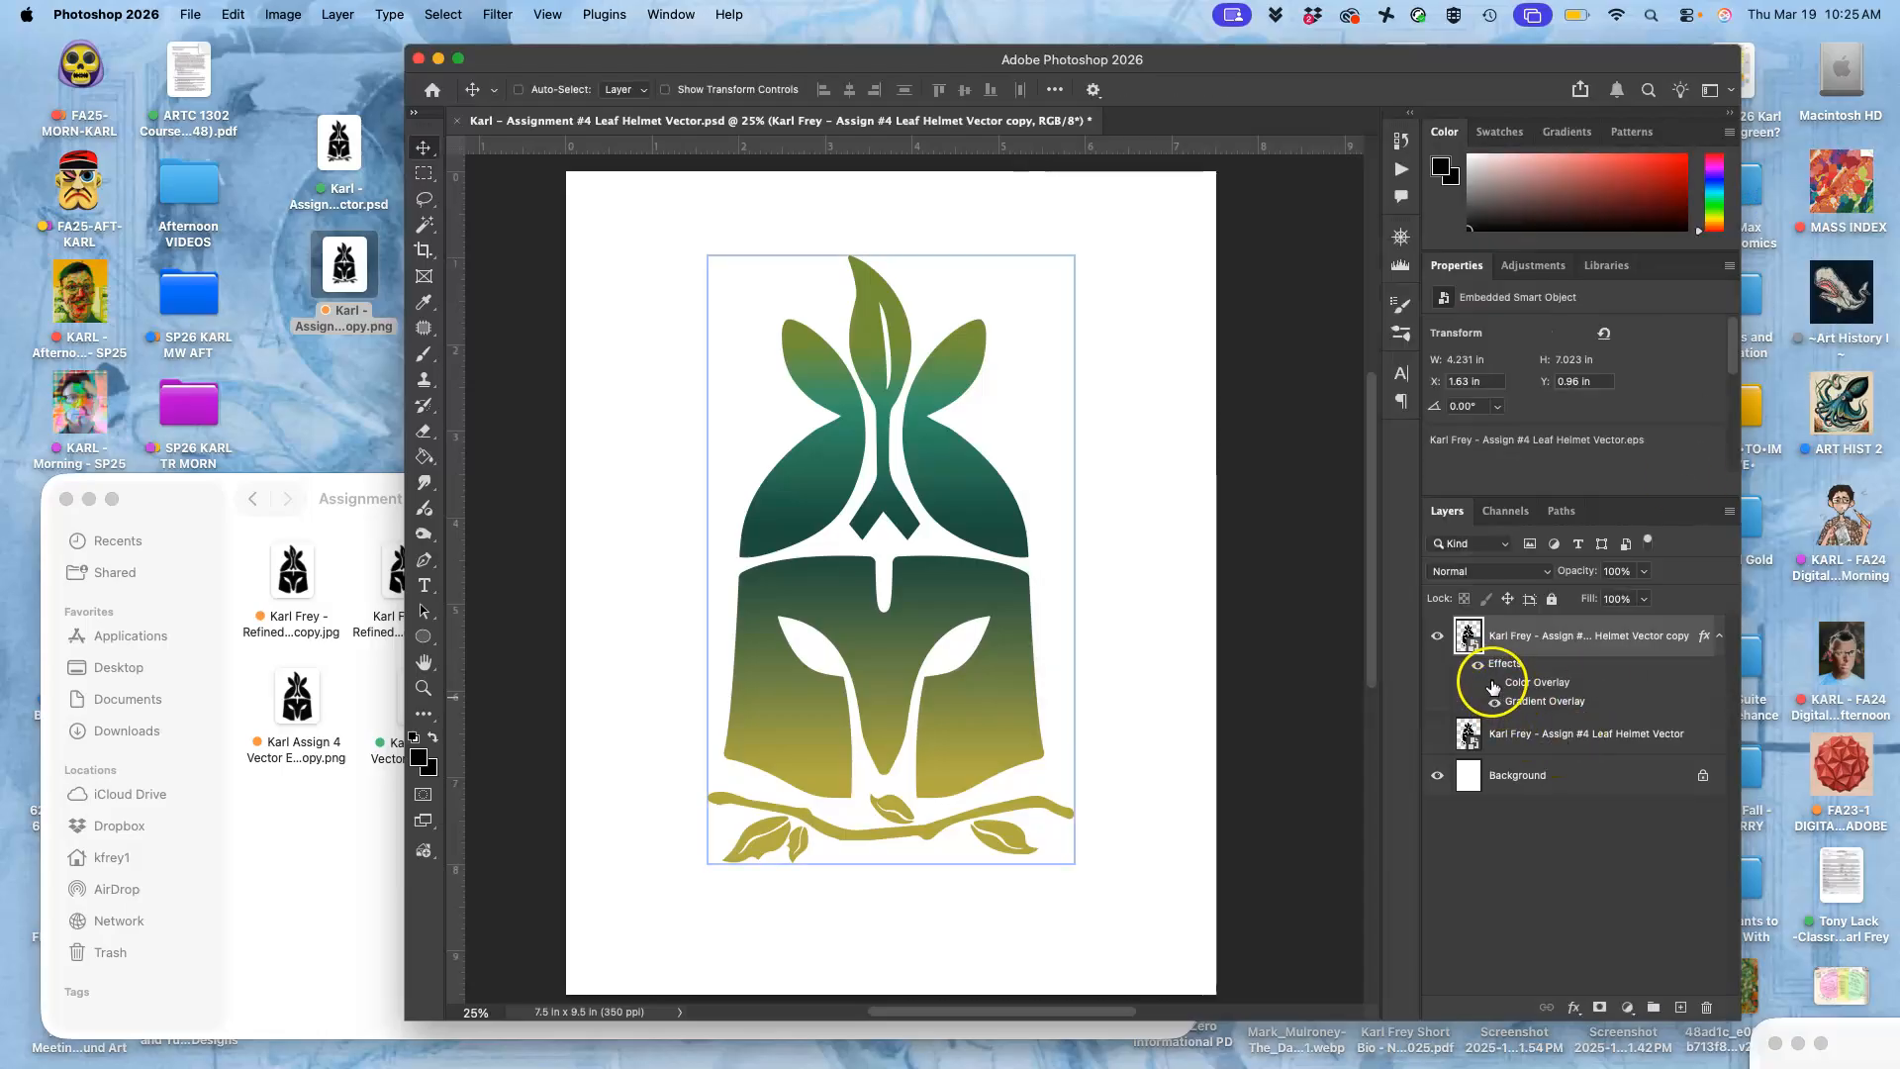
- Compare the helmet copy with and without its Gradient Overlay, and turn its Color Overlay back on
left_click(1492, 704)
left_click(1492, 704)
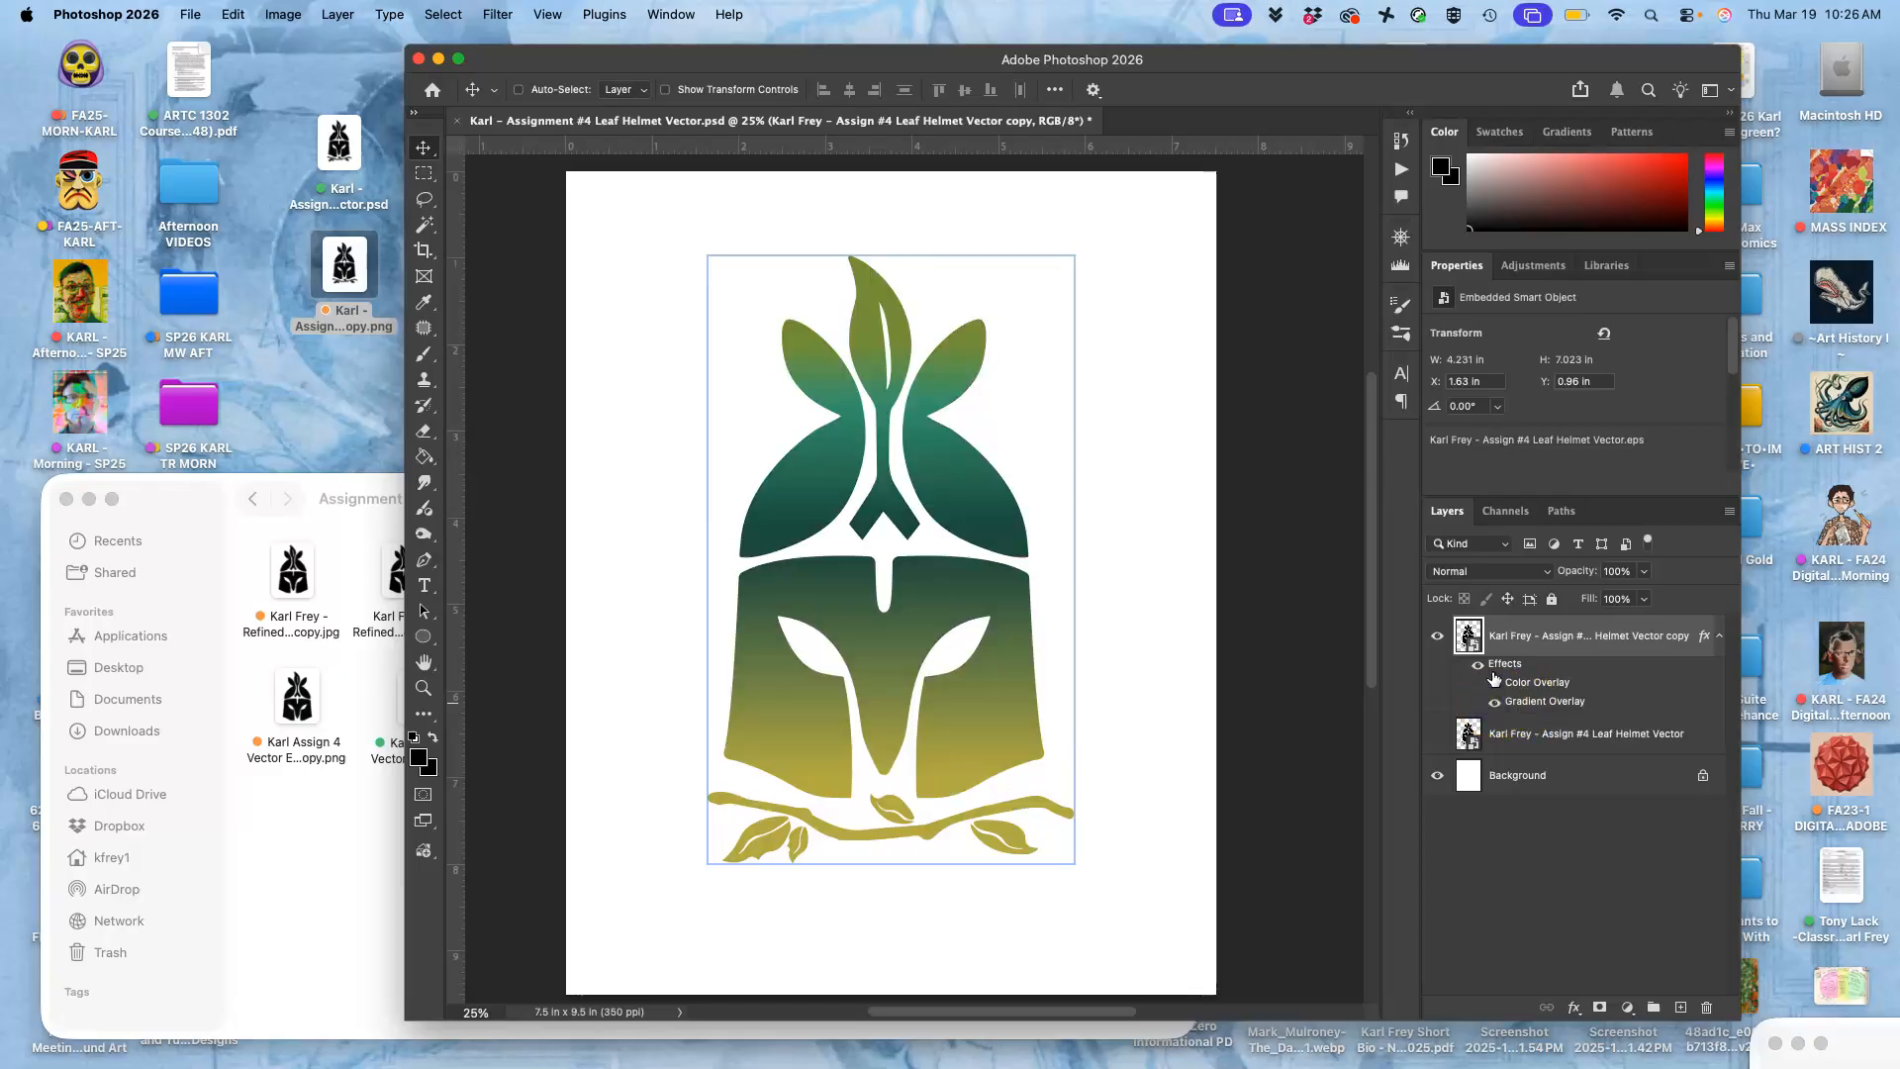
left_click(1491, 687)
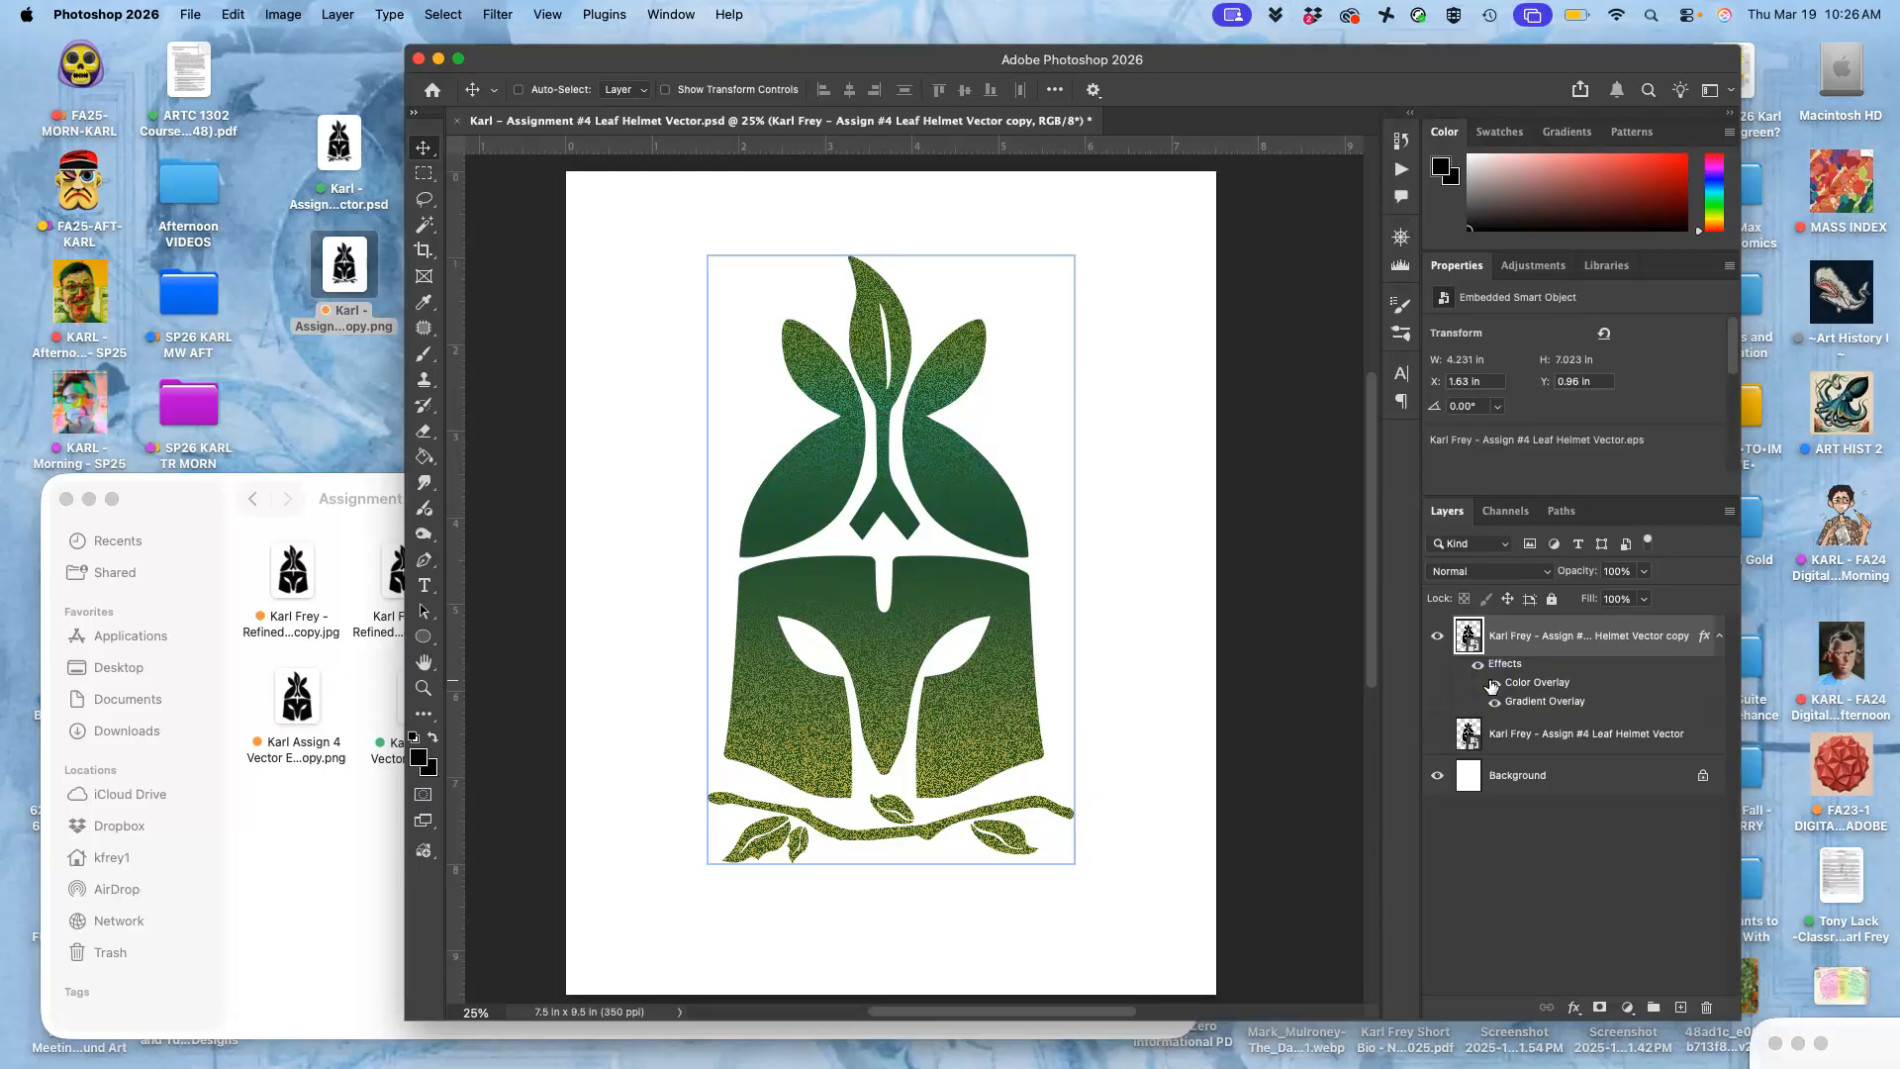
- Examine the combined overlay texture at 100% on the lower helmet, branch and brow, and return to 25% magnification
left_click(1026, 705)
key("super+plus")
key("super+plus")
scroll(1026, 705, "down", 7)
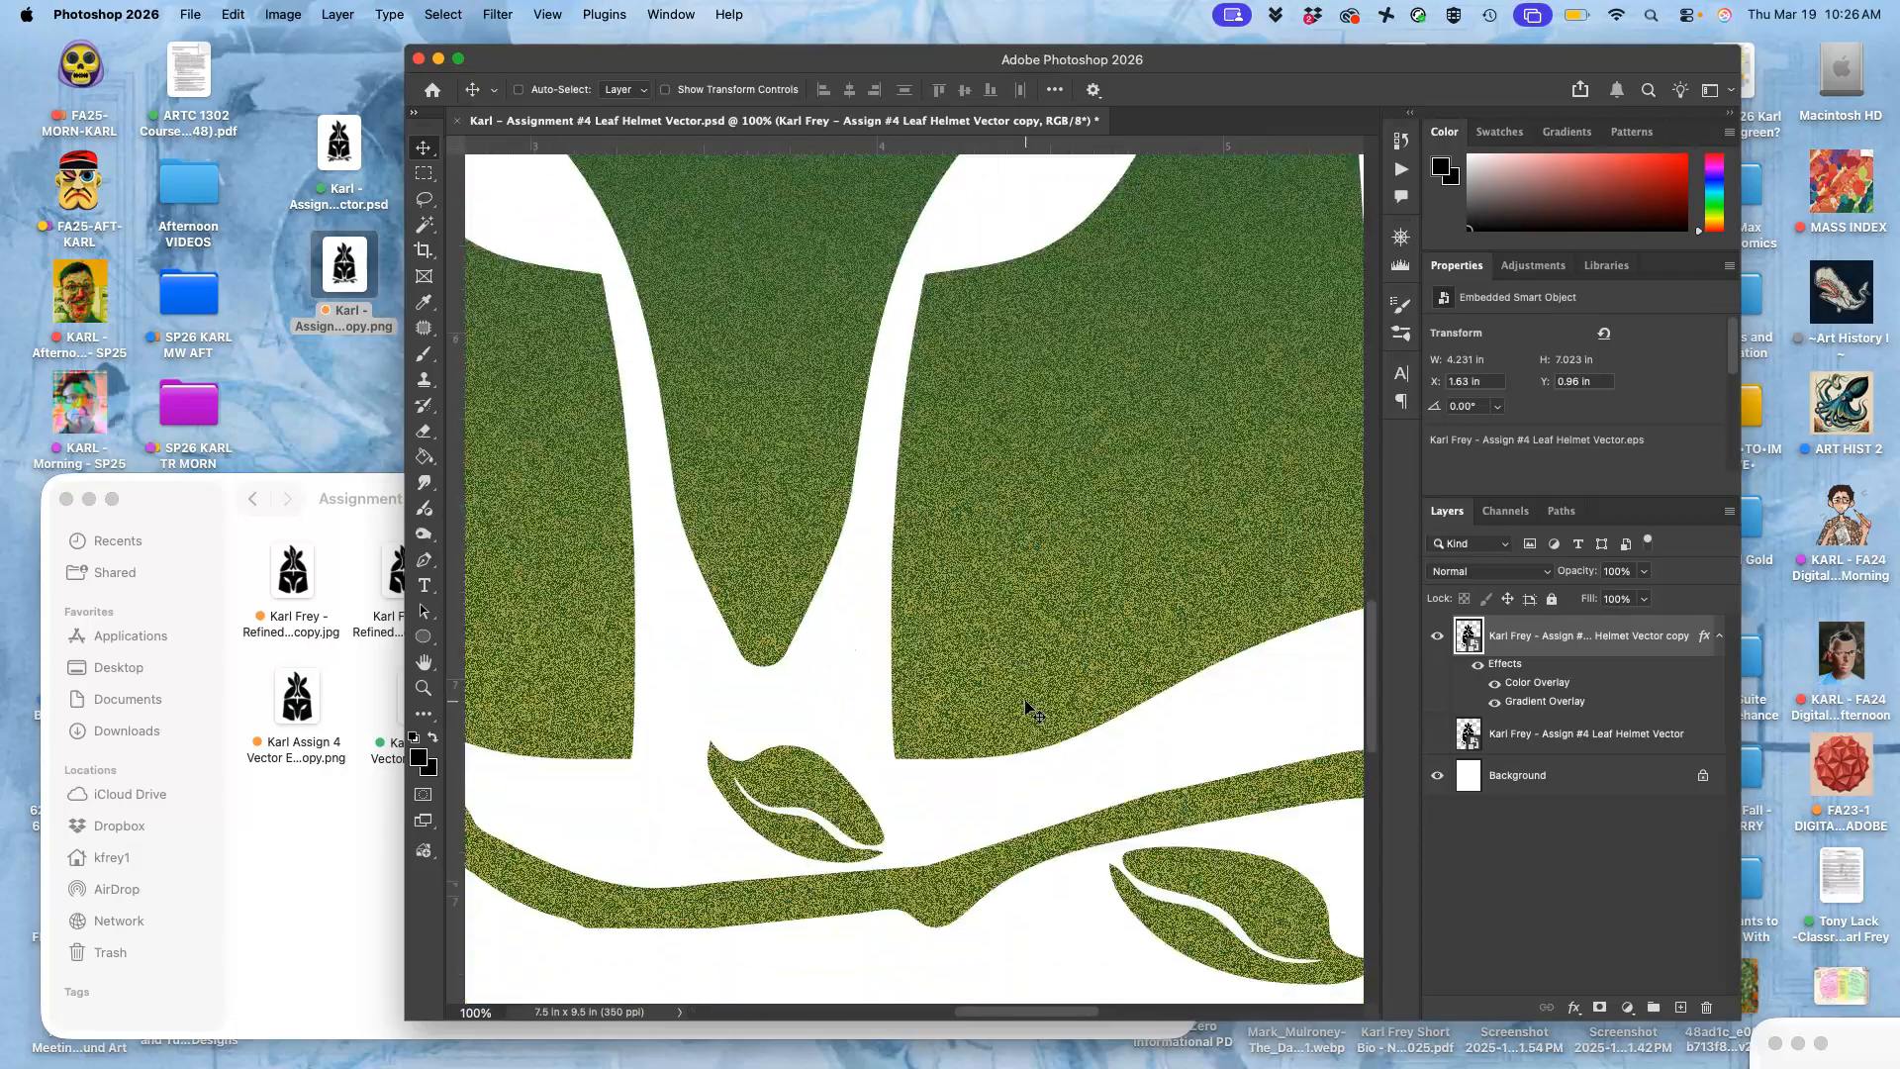
scroll(1026, 705, "down", 2)
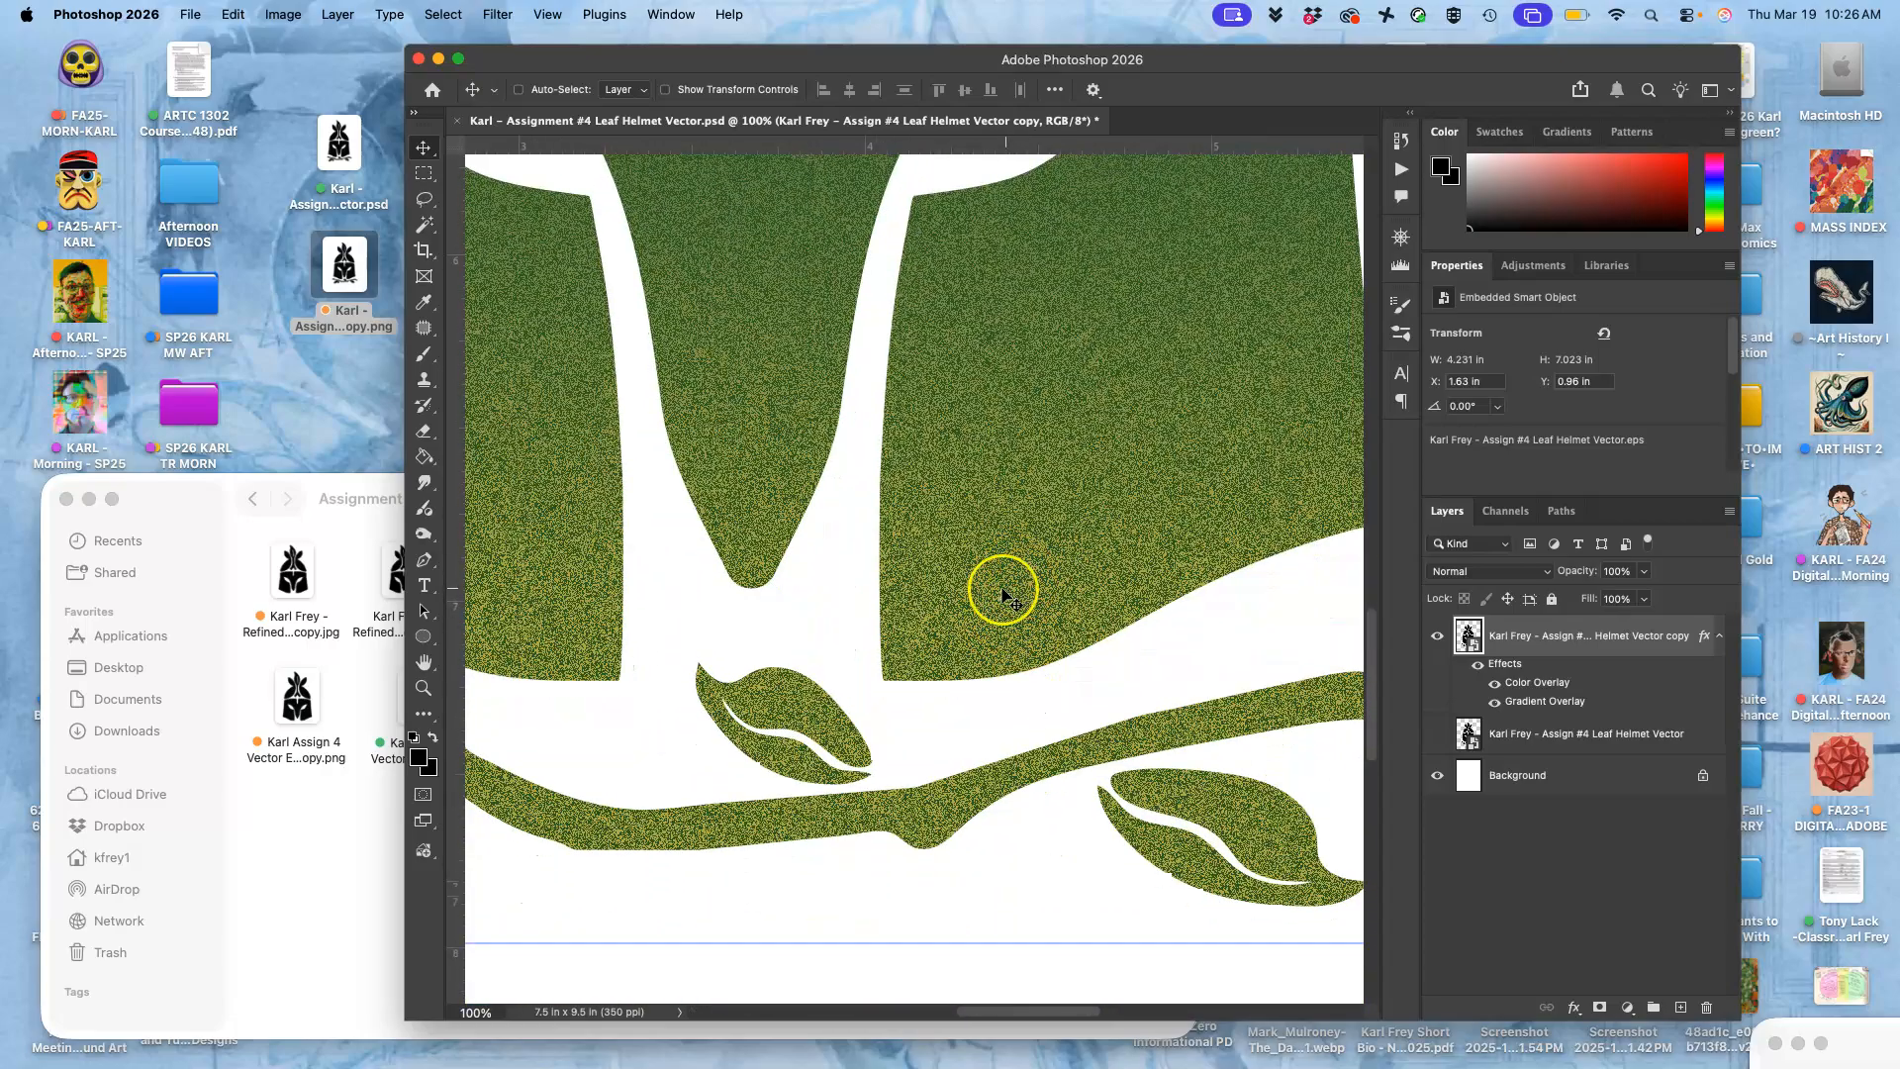
scroll(1002, 594, "up", 5)
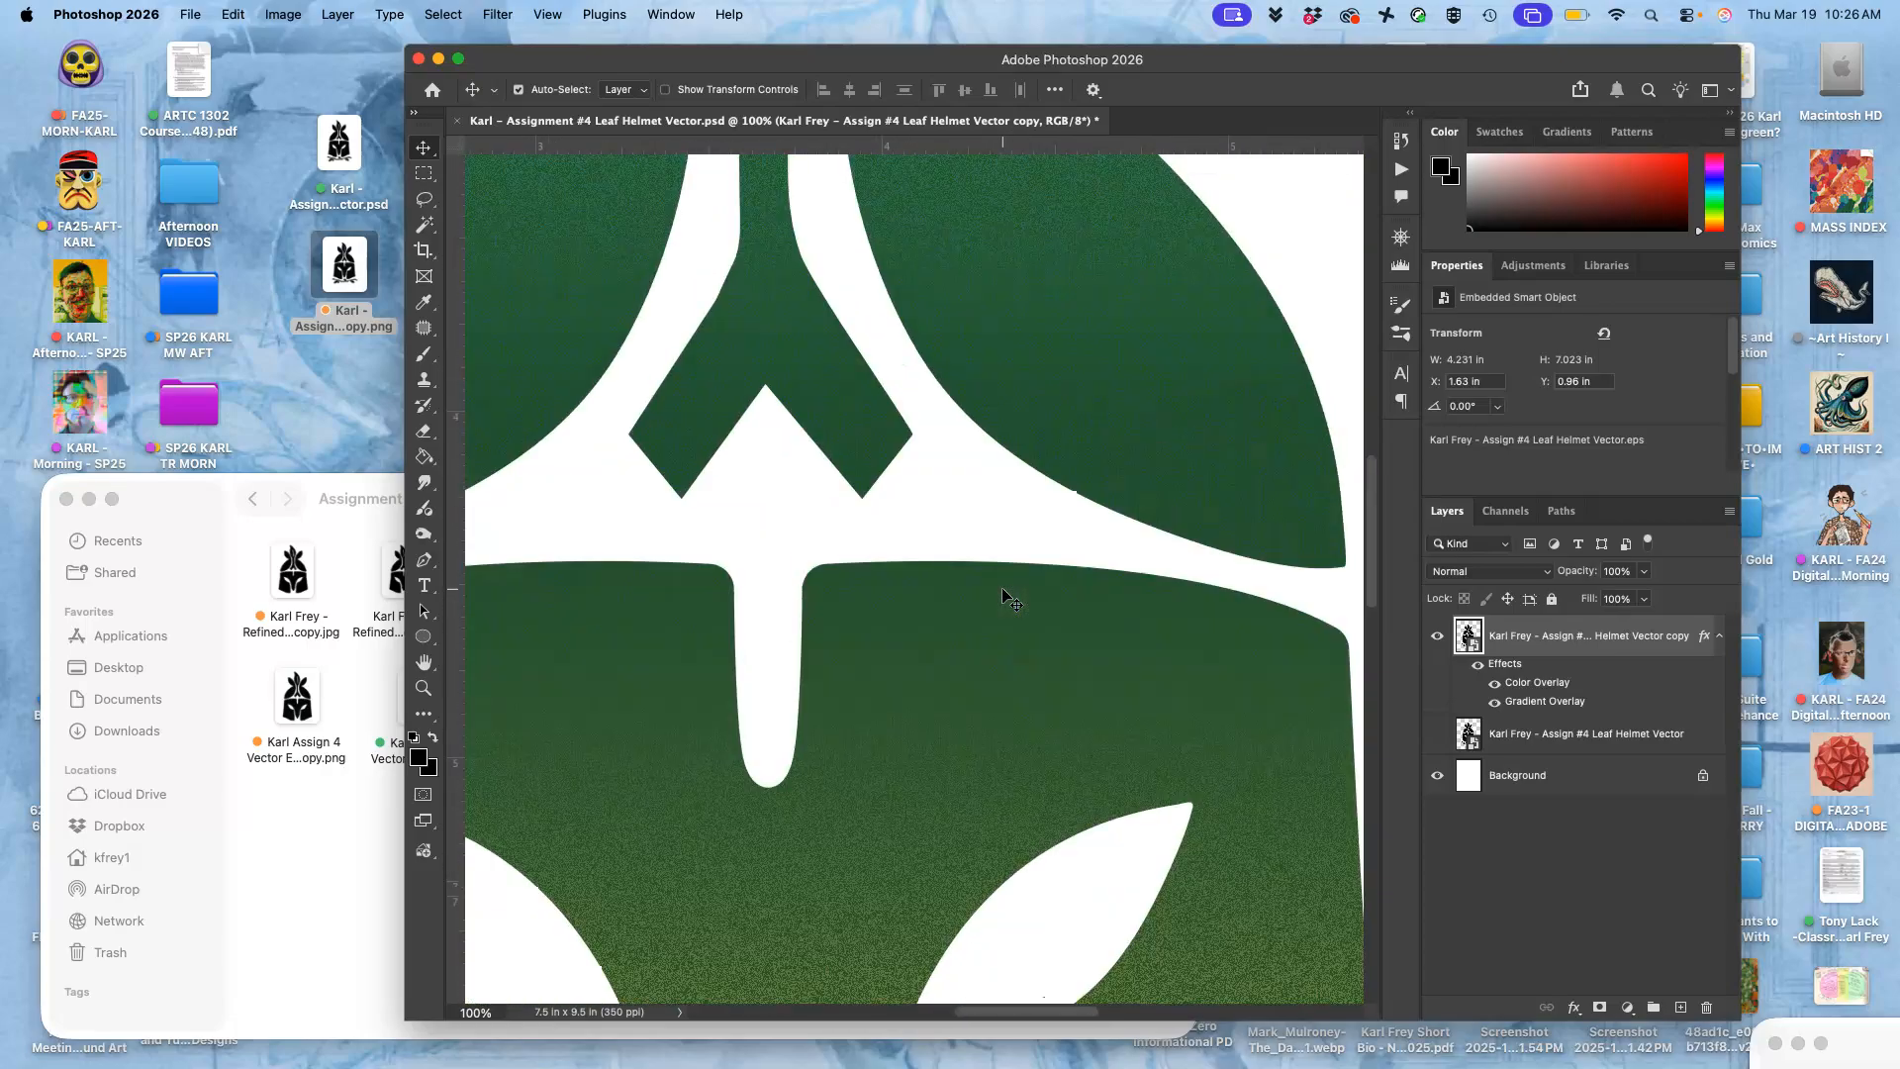
key("super+minus")
key("super+minus")
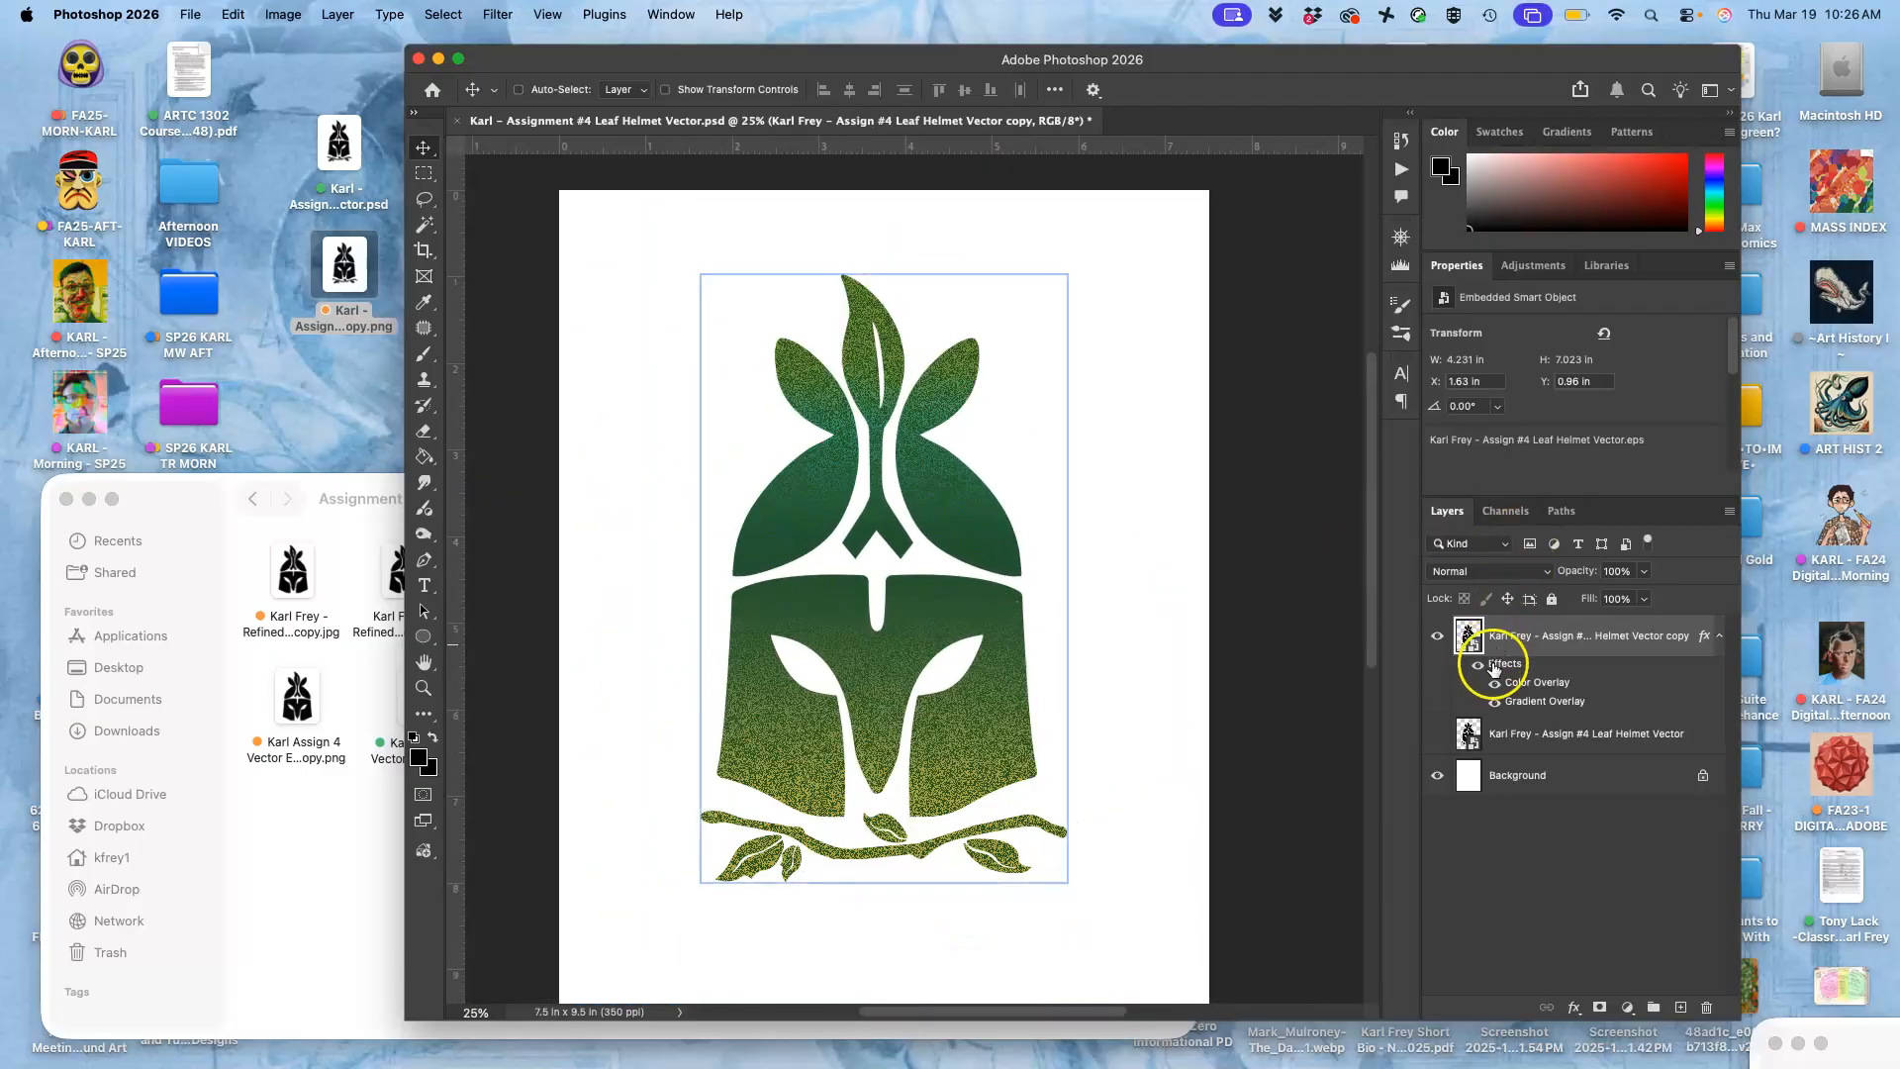
- Open the helmet copy's Color Overlay settings
double_click(1532, 681)
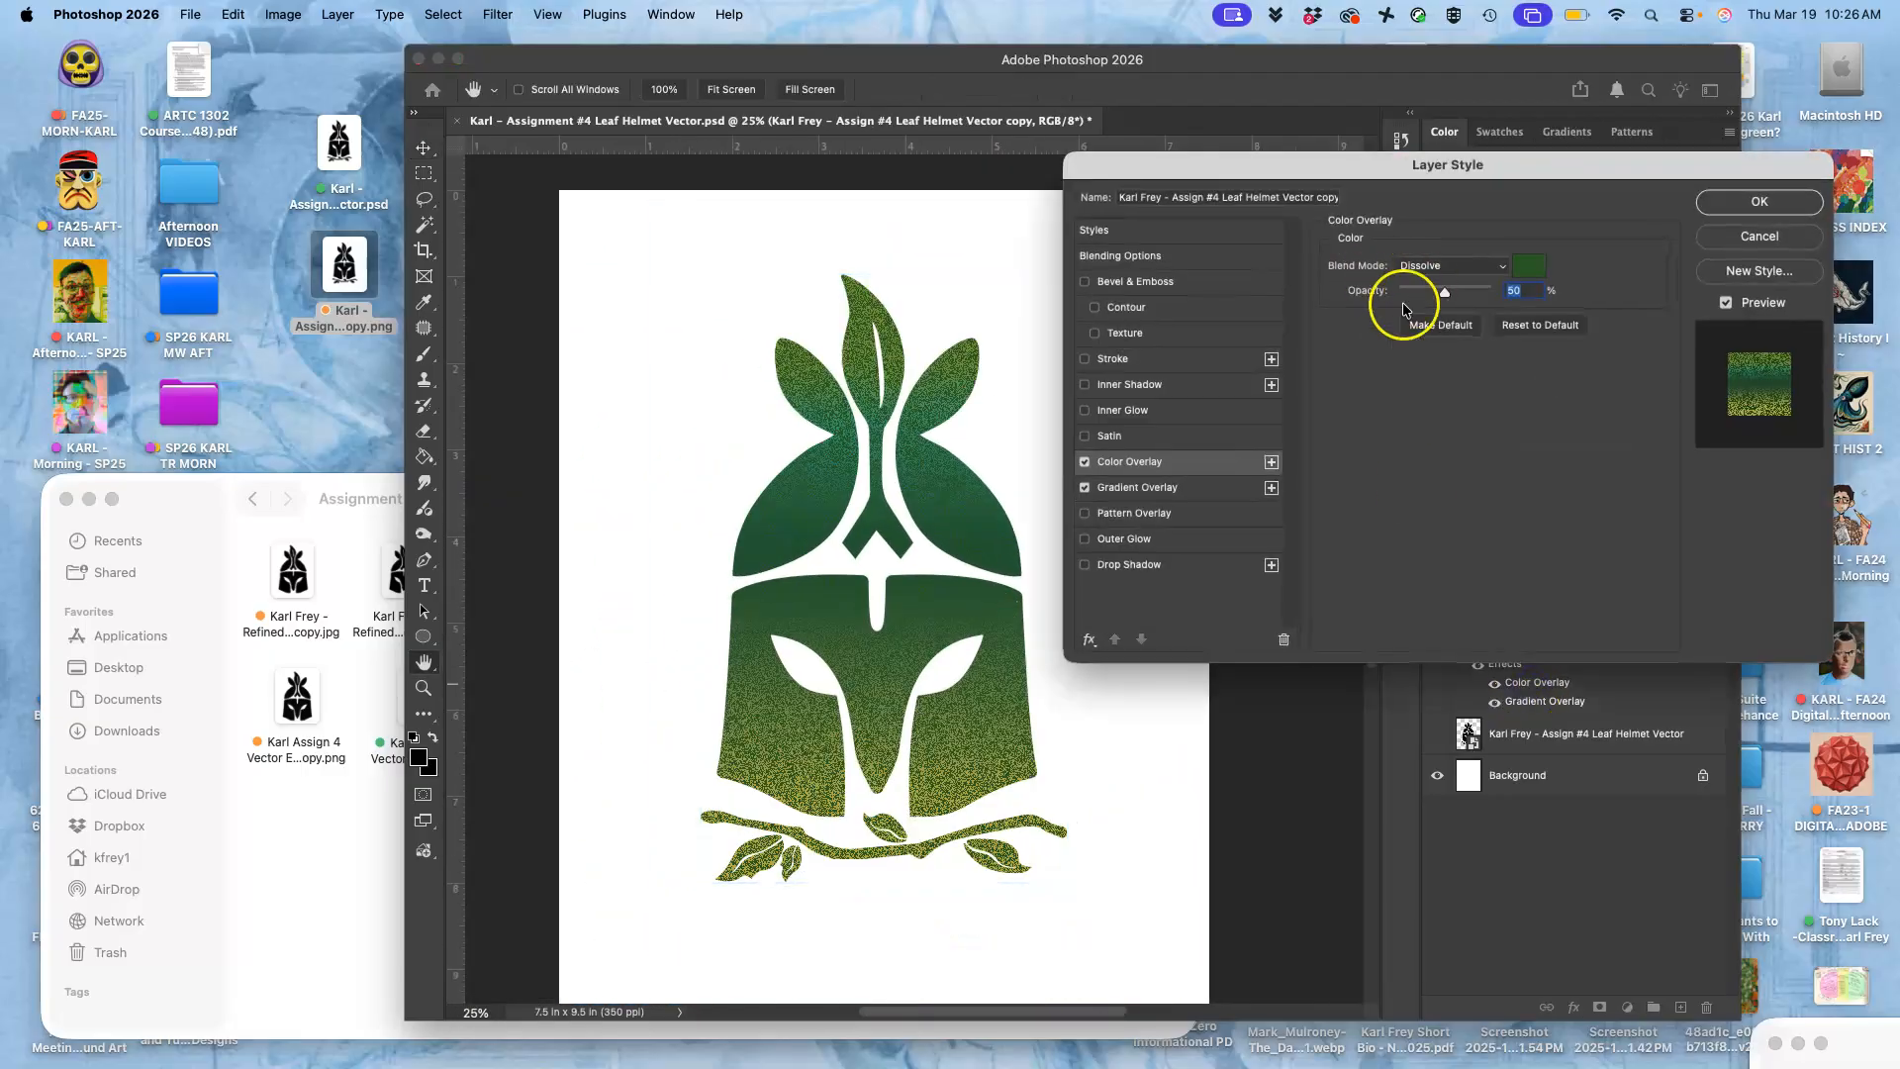